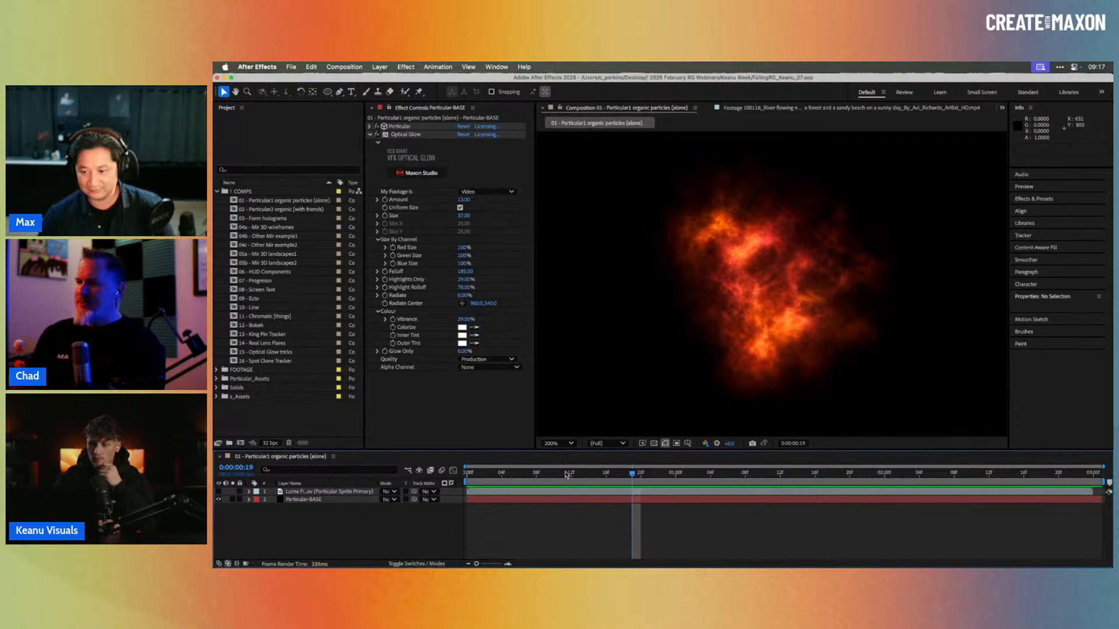
# Step: Preview the fire particle animation and park the current time at frame 10
pyautogui.press('space')
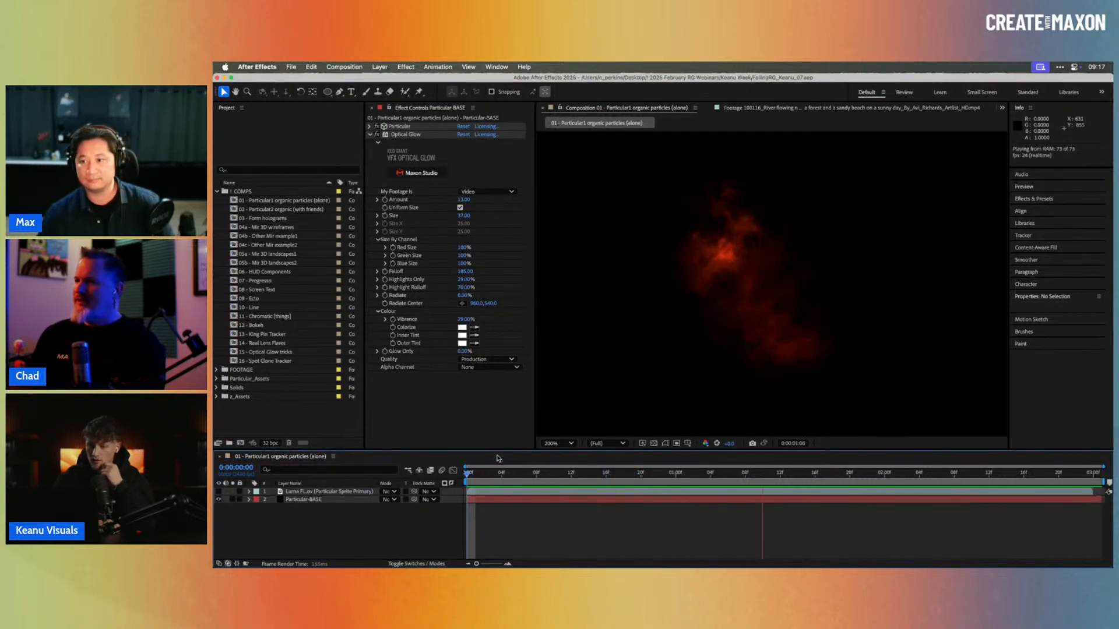
pyautogui.press('space')
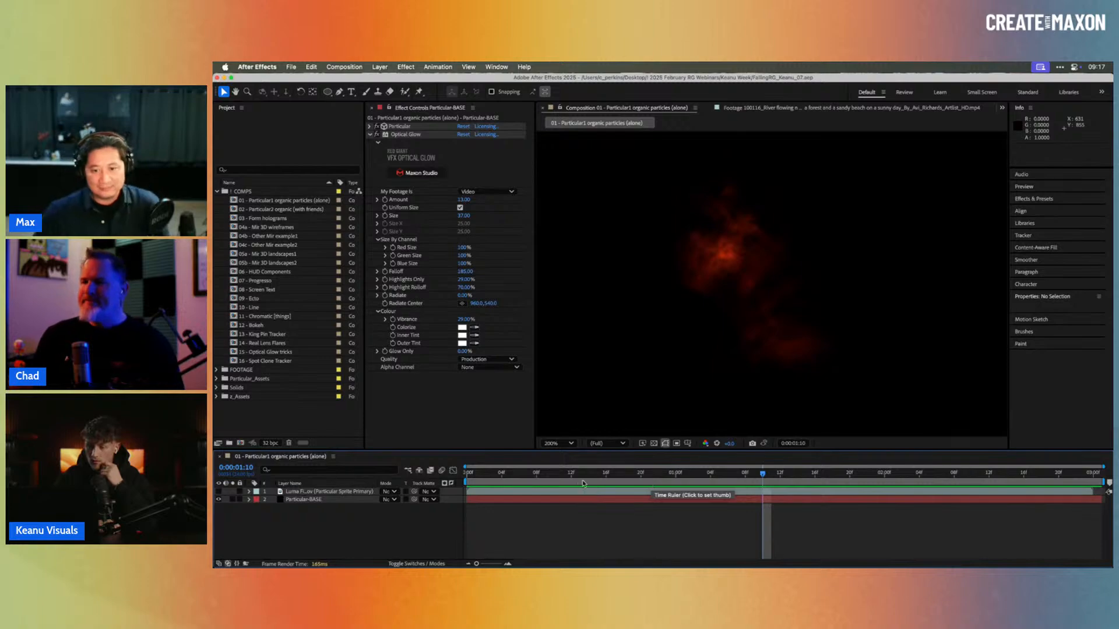
pyautogui.click(544, 474)
pyautogui.moveTo(544, 475)
pyautogui.mouseDown()
pyautogui.moveTo(484, 473)
pyautogui.moveTo(666, 473)
pyautogui.moveTo(468, 473)
pyautogui.moveTo(554, 473)
pyautogui.mouseUp()
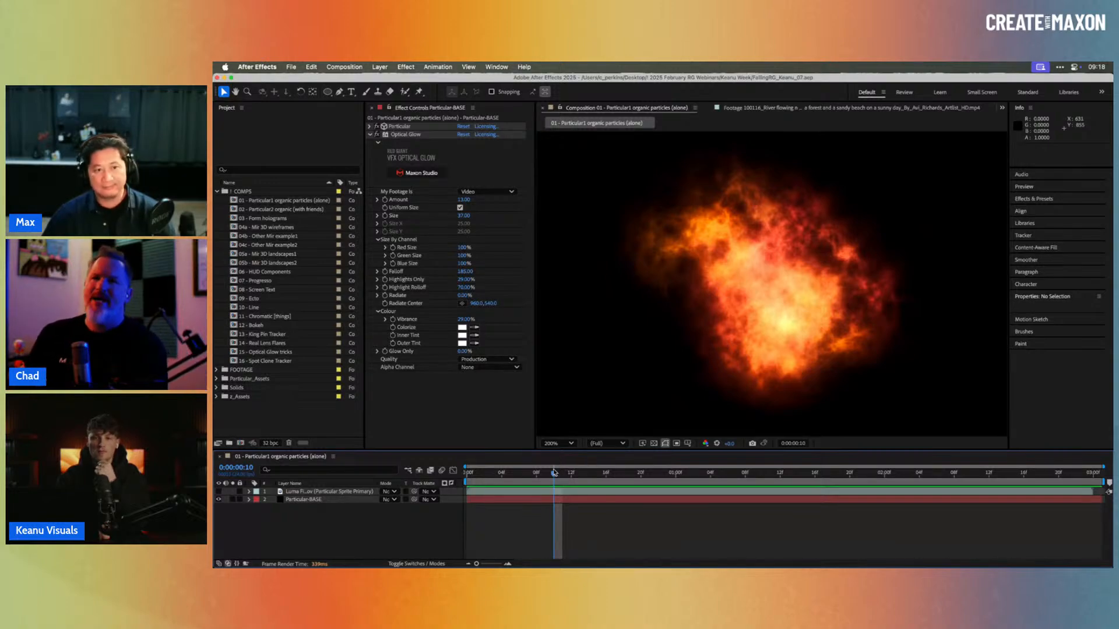
# Step: Collapse Optical Glow and reveal only the Particle settings of the Particular effect, with its systems and emitter groups collapsed
pyautogui.click(370, 134)
pyautogui.click(369, 126)
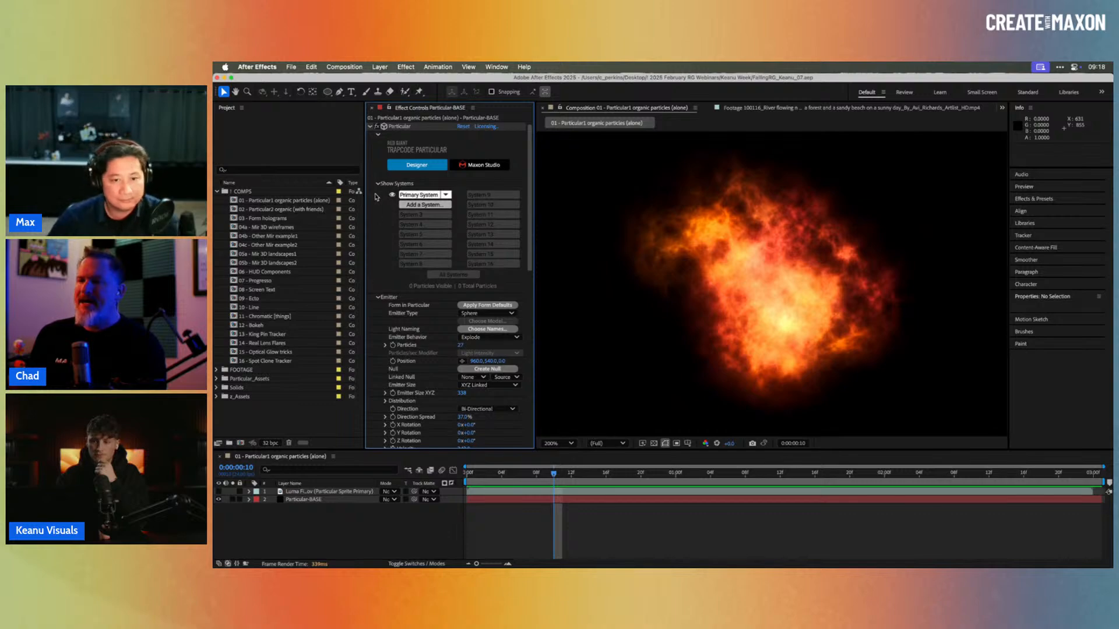
pyautogui.click(377, 184)
pyautogui.click(377, 192)
pyautogui.click(377, 200)
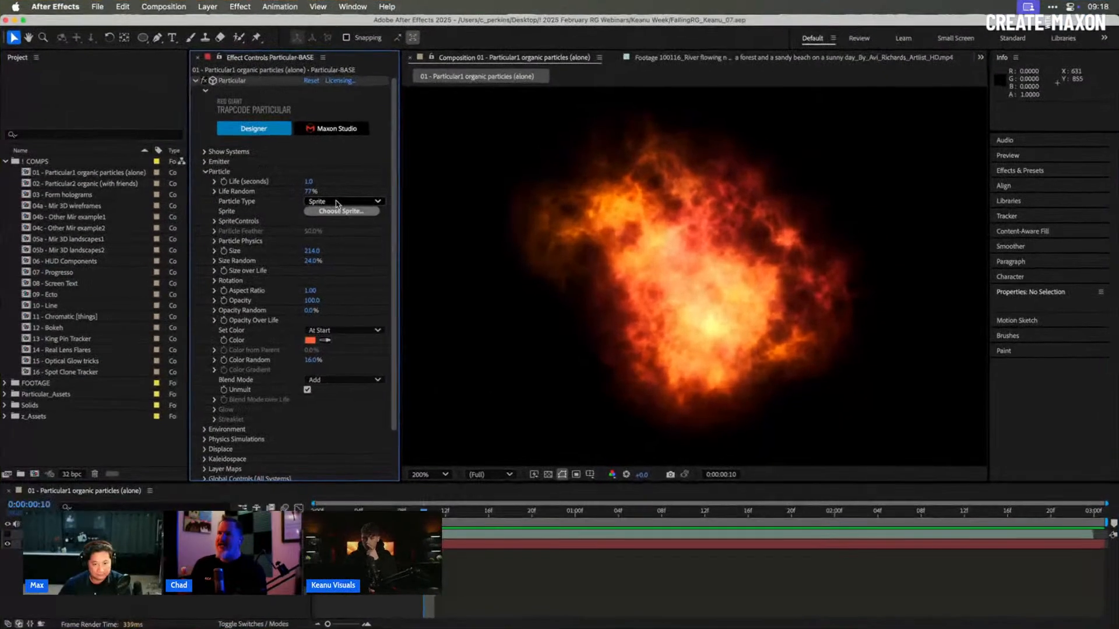
# Step: Try the Sphere particle type at size 16, scrub through the animation, and undo both changes
pyautogui.click(467, 223)
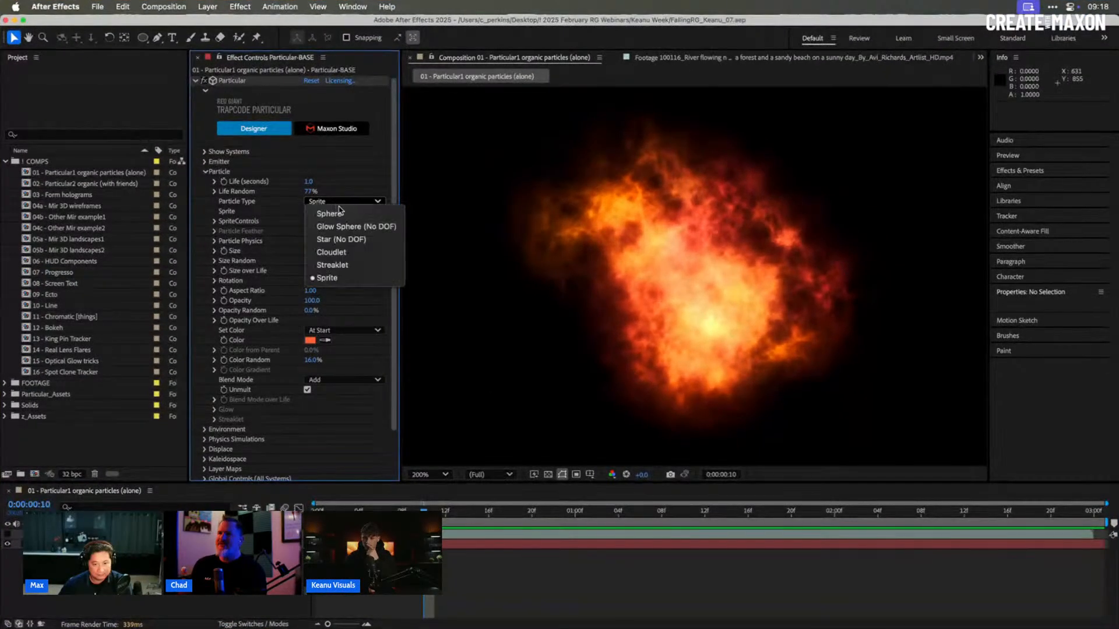
pyautogui.click(343, 215)
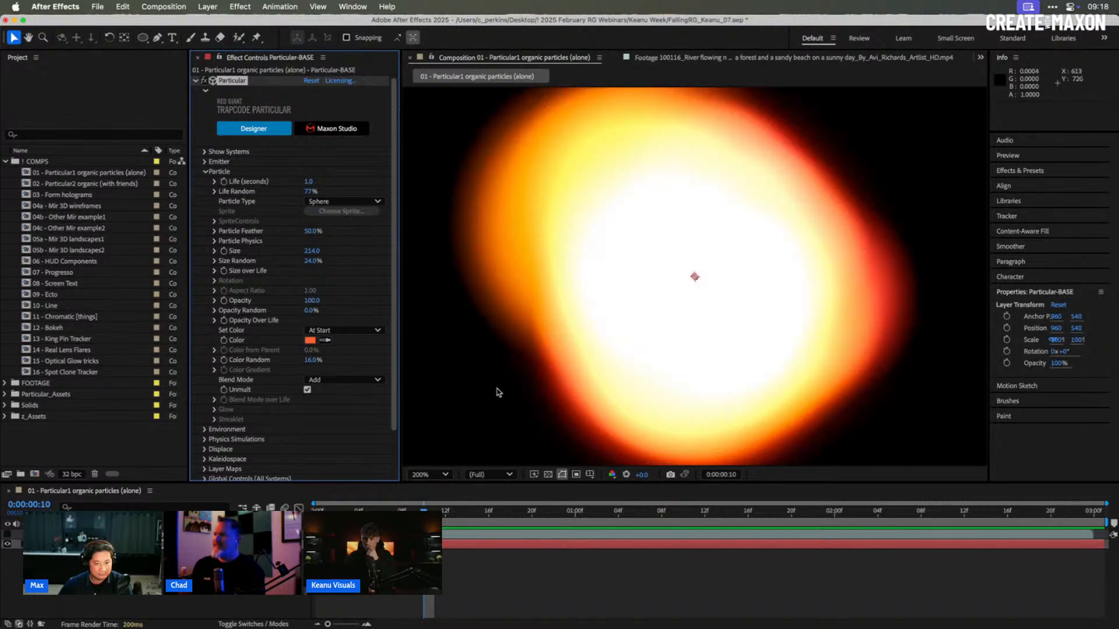
pyautogui.moveTo(279, 251); pyautogui.dragTo(204, 256)
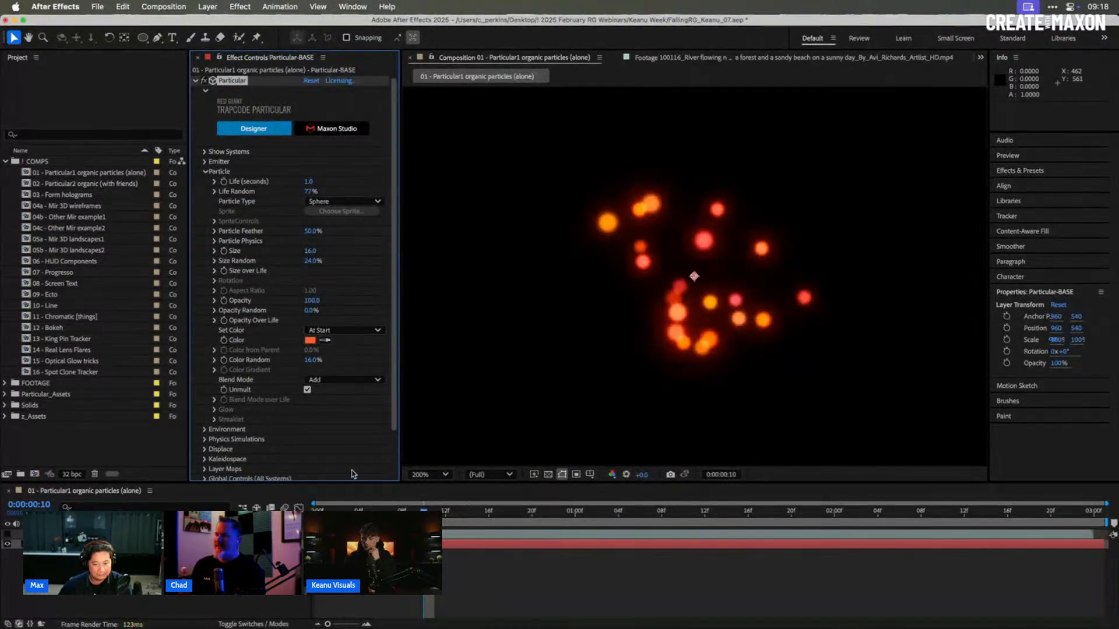
pyautogui.moveTo(336, 512); pyautogui.dragTo(640, 523)
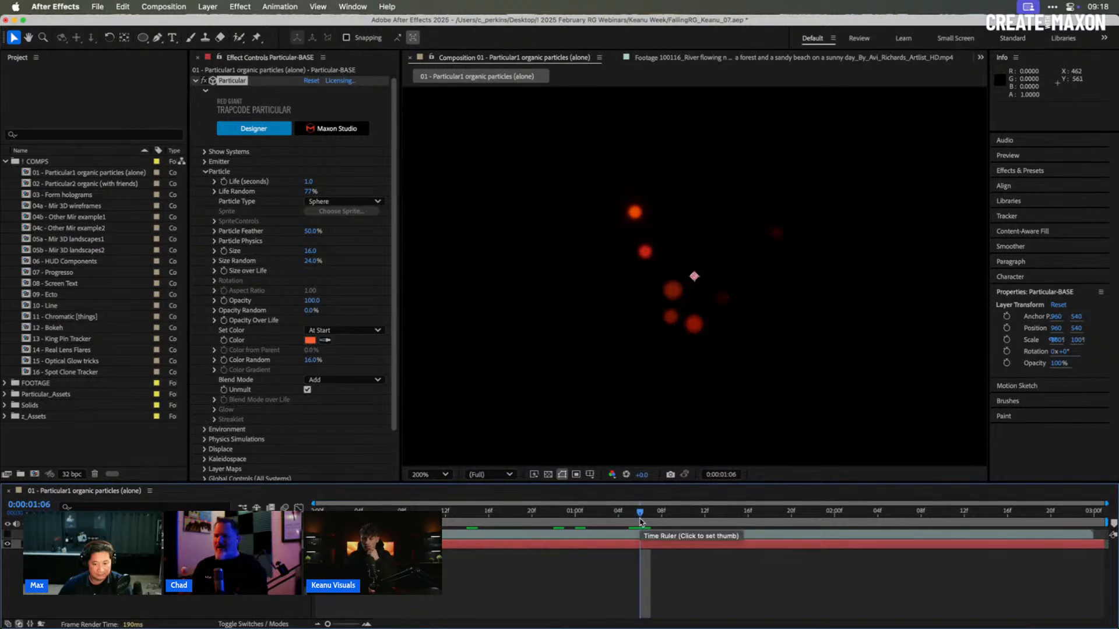
pyautogui.press('super+z')
pyautogui.press('super+z')
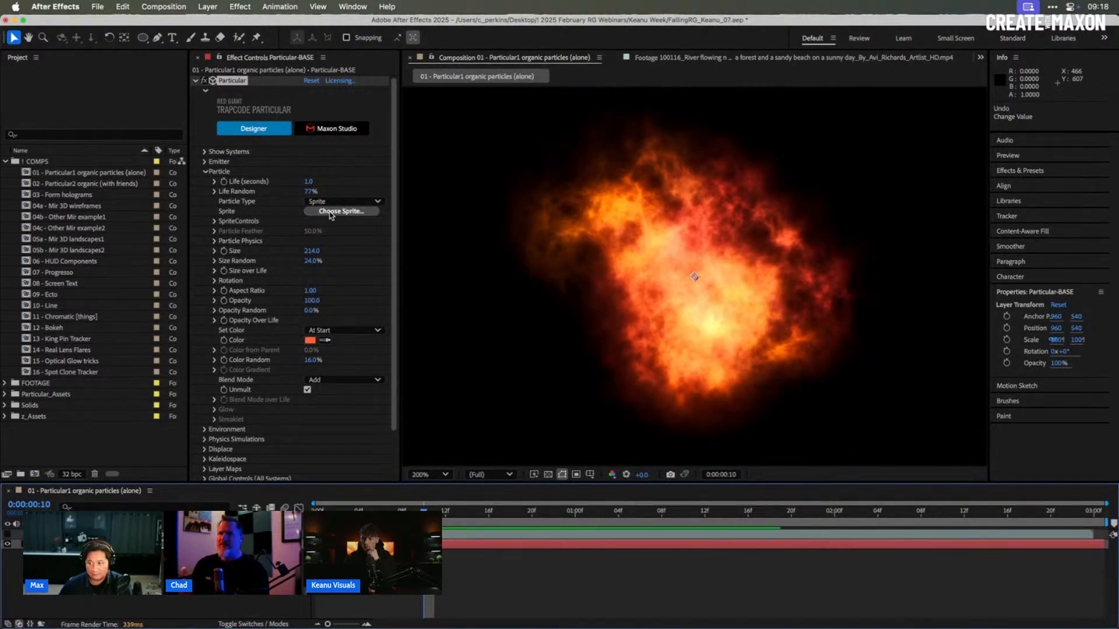
# Step: Open the Luma Fire 2.mov sprite layer in its own widened viewer at 200% magnification
pyautogui.doubleClick(93, 534)
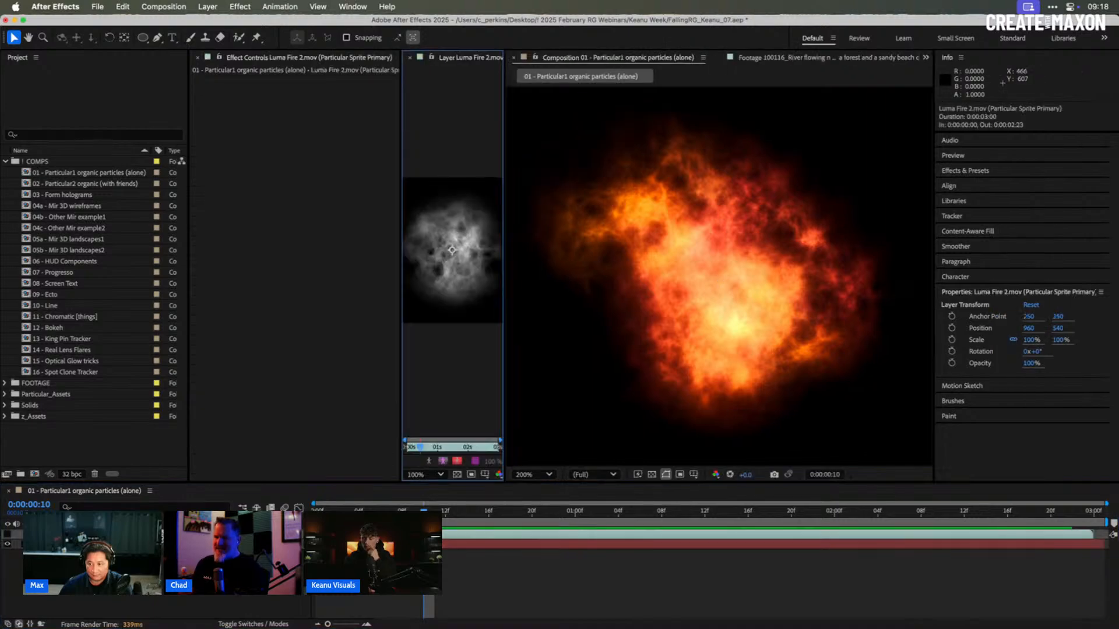
pyautogui.moveTo(503, 335); pyautogui.dragTo(736, 350)
pyautogui.press('.')
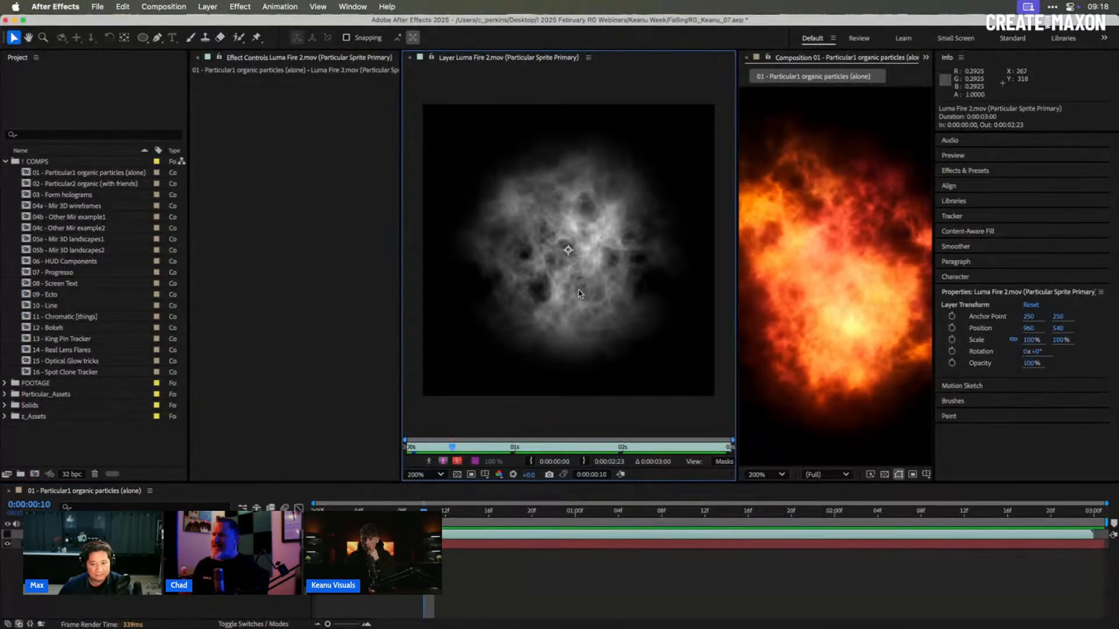
pyautogui.moveTo(400, 320); pyautogui.dragTo(357, 324)
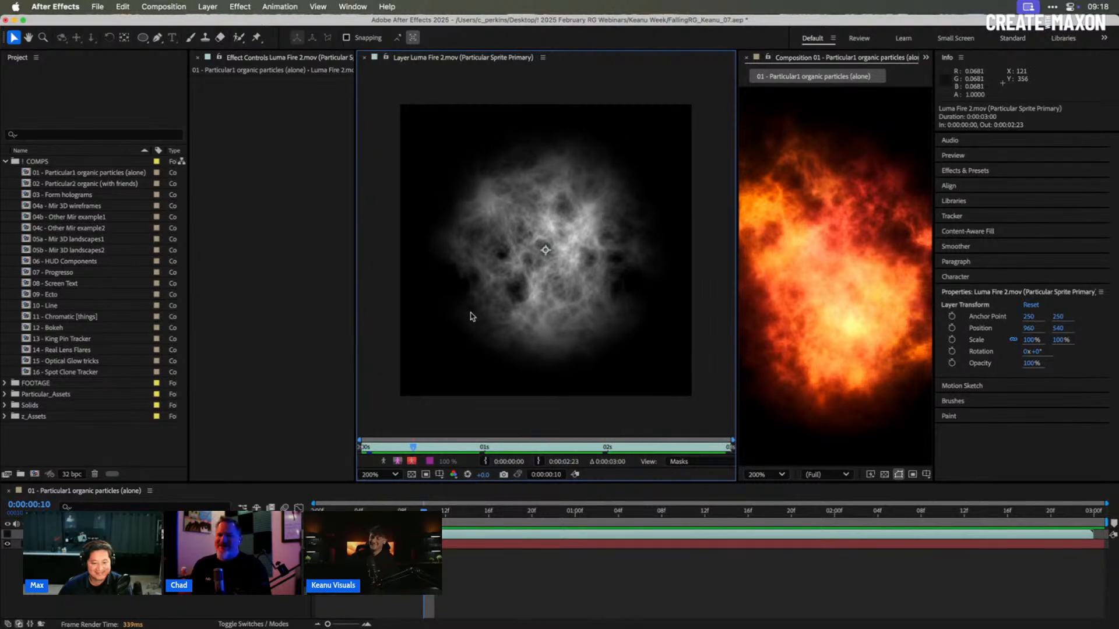
# Step: Scrub through the Luma Fire 2.mov sprite footage to examine its changing shapes and close the layer viewer
pyautogui.moveTo(398, 453); pyautogui.dragTo(612, 421)
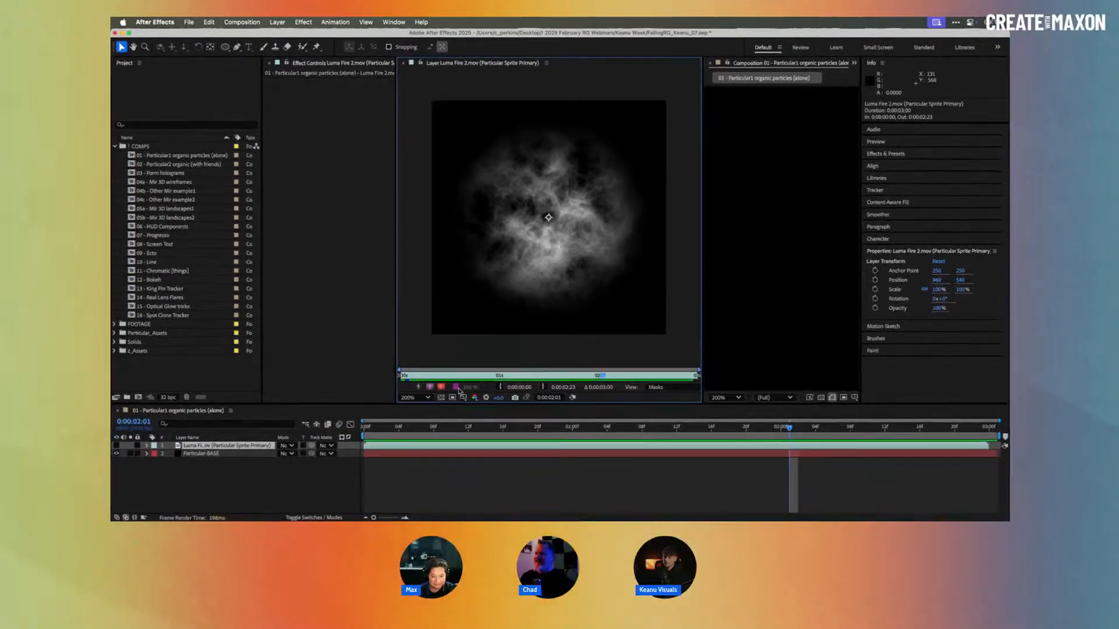
pyautogui.moveTo(415, 375); pyautogui.dragTo(515, 376)
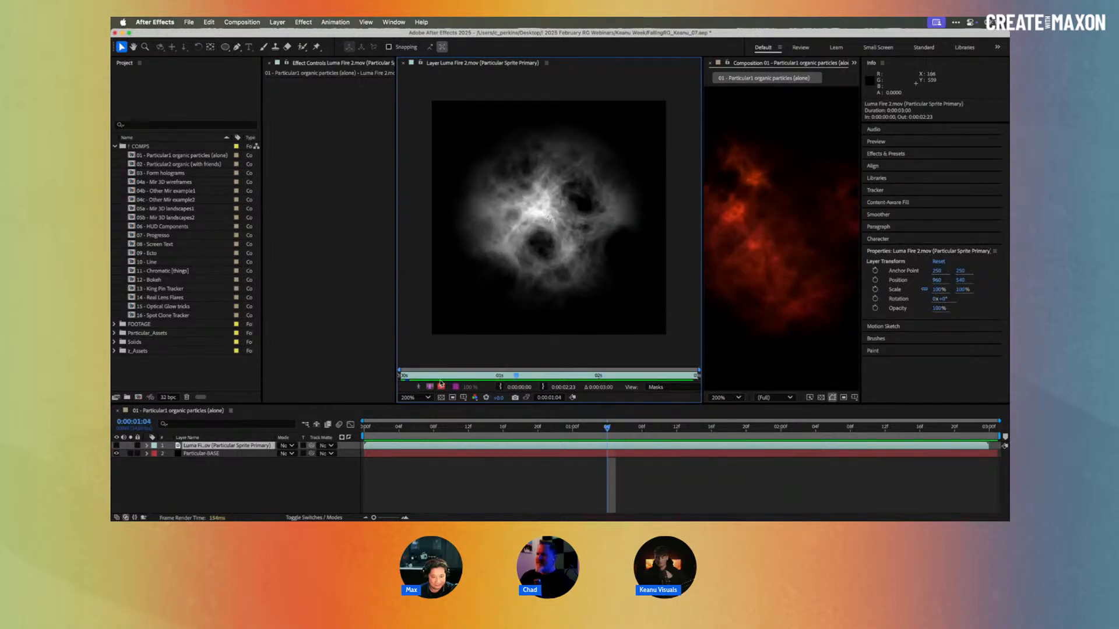
pyautogui.moveTo(436, 375); pyautogui.dragTo(558, 375)
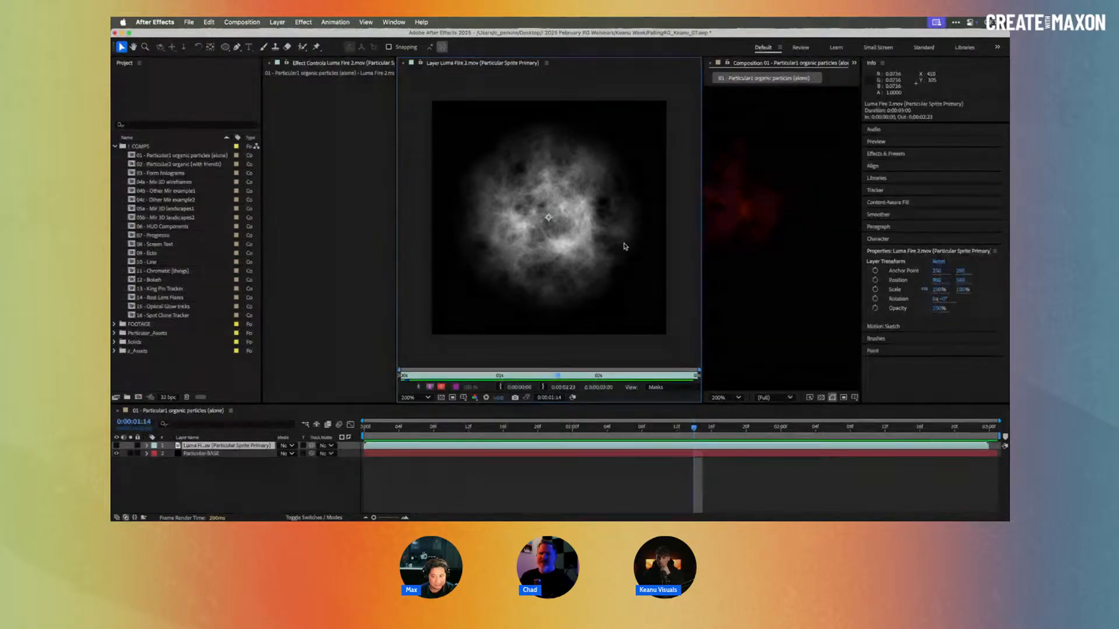
pyautogui.click(403, 64)
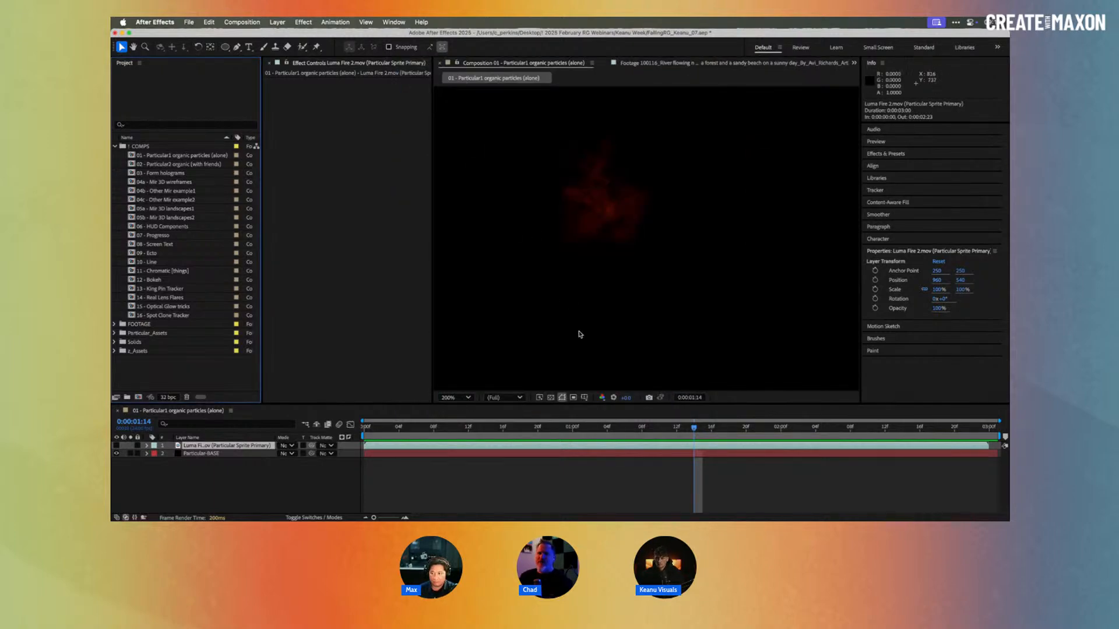
# Step: Return to frame 5, add a composition-sized black solid and apply Fractal Noise to it
pyautogui.moveTo(552, 429); pyautogui.dragTo(411, 419)
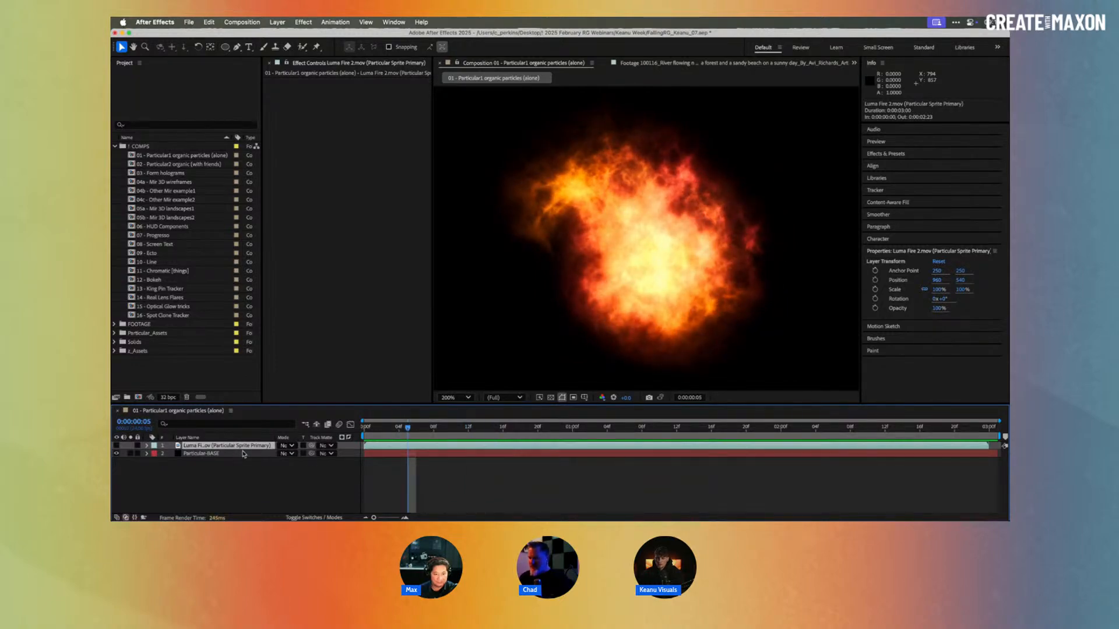
pyautogui.press('super+y')
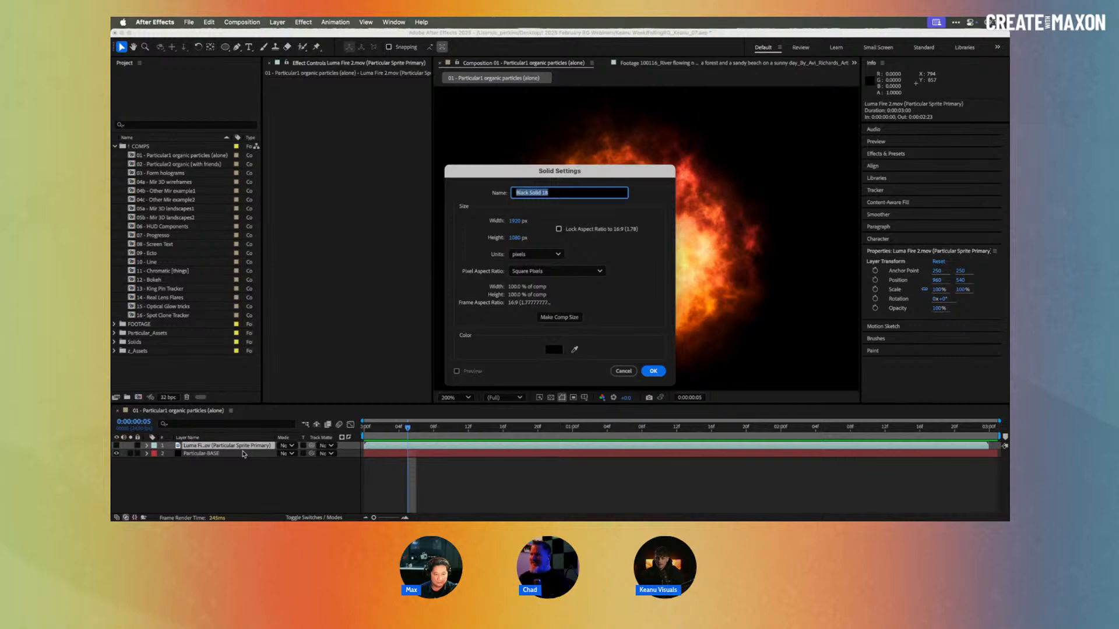
pyautogui.press('Return')
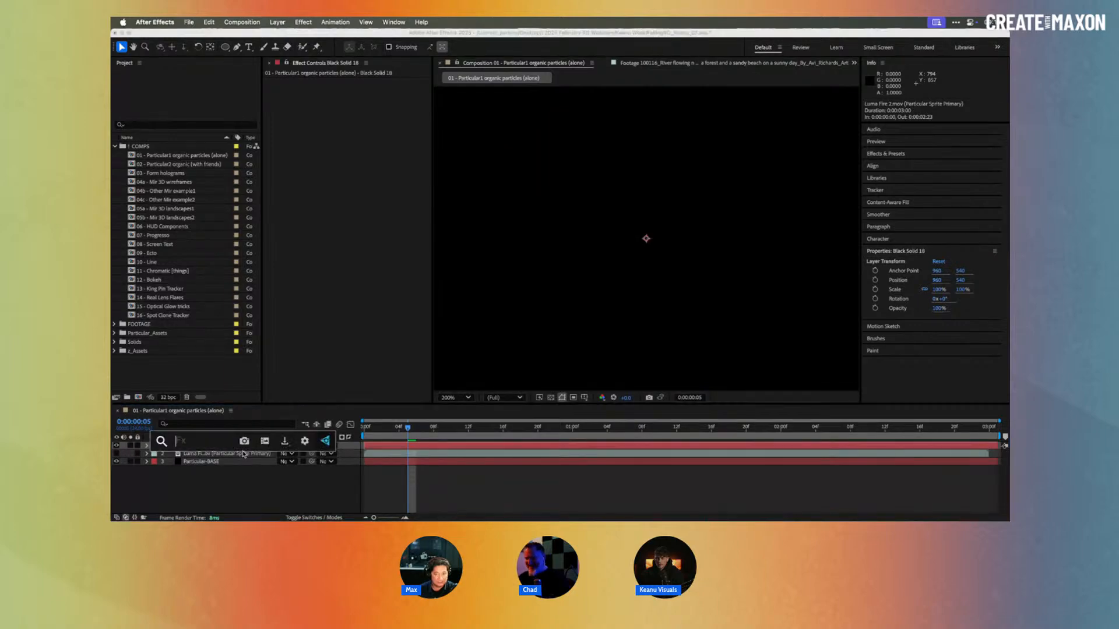
pyautogui.hotkey('ctrl', 'space')
pyautogui.write('frac')
pyautogui.press('Return')
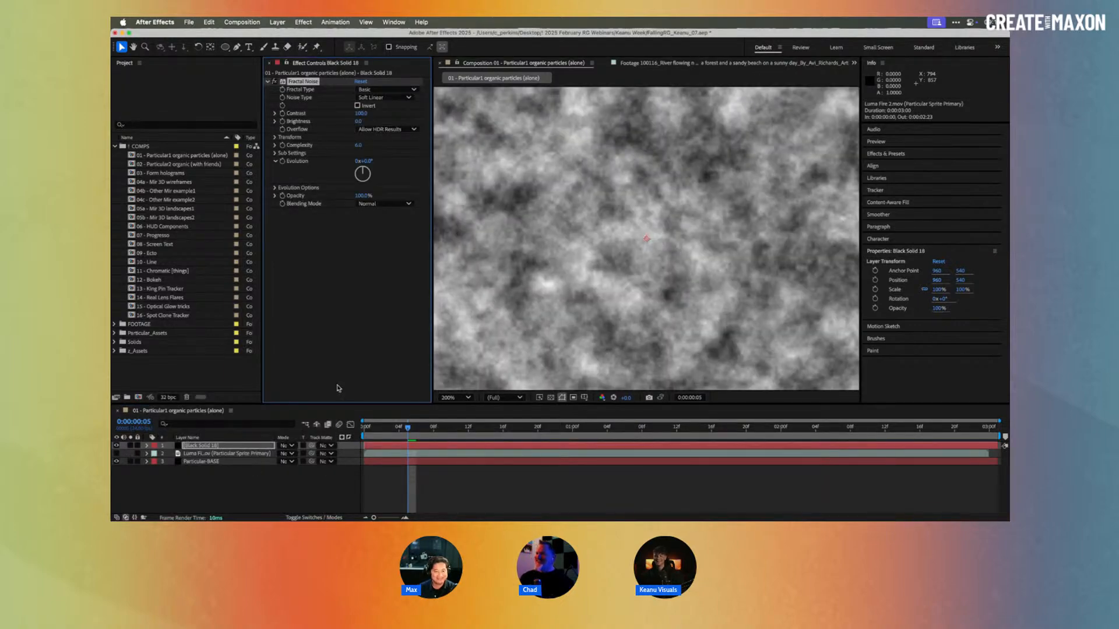
# Step: Try the Dynamic Progressive fractal type with contrast 152 on the solid's noise and reset the Fractal Noise effect
pyautogui.press(',')
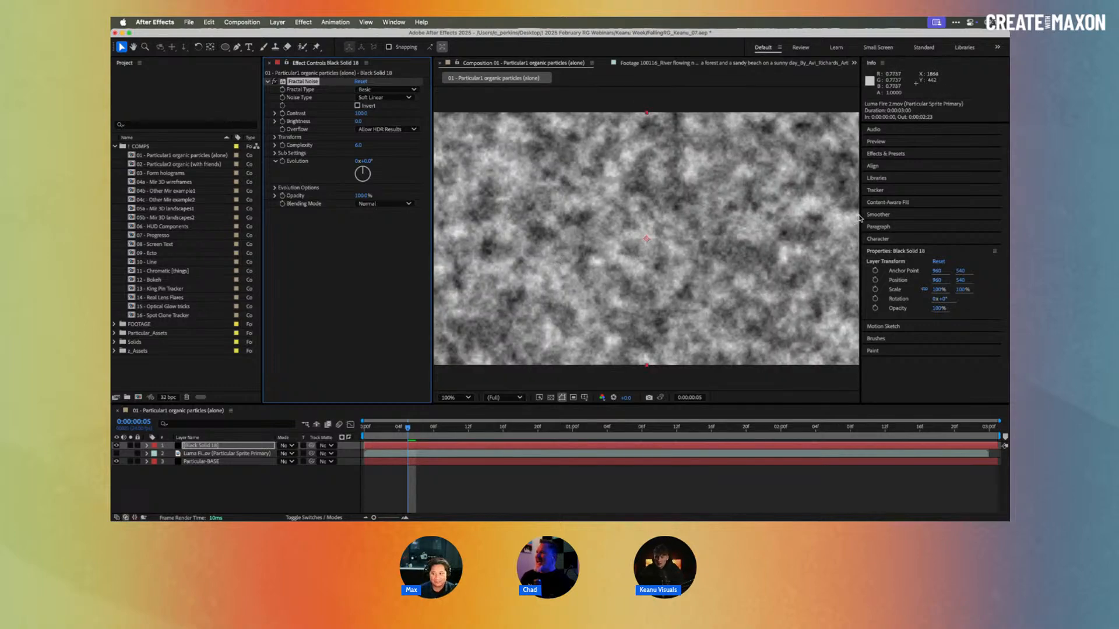
pyautogui.moveTo(859, 215); pyautogui.dragTo(918, 216)
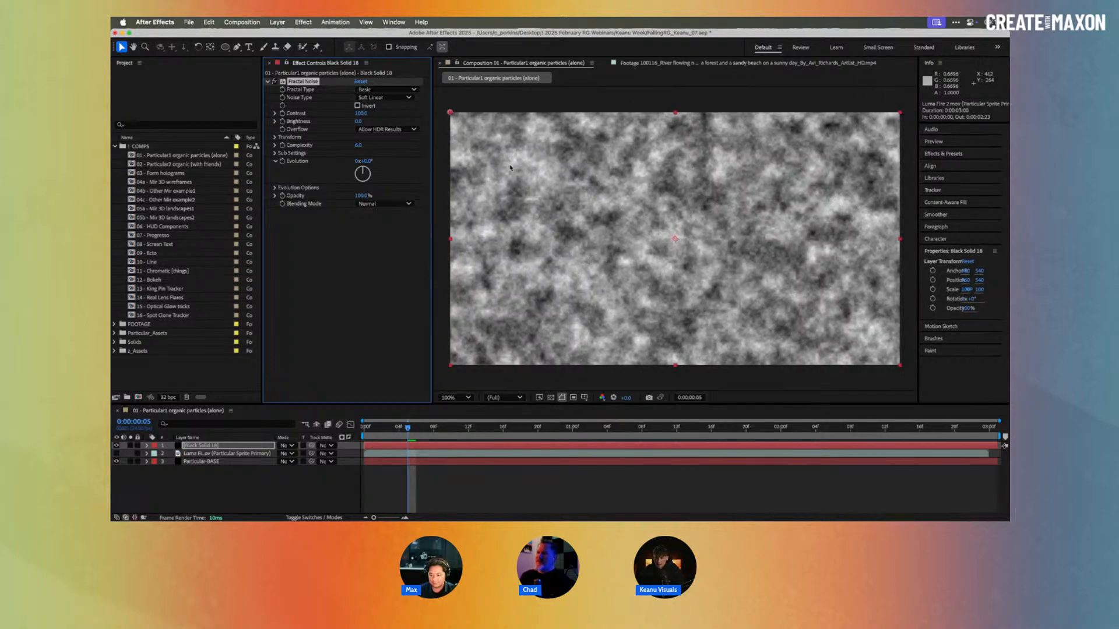
pyautogui.click(389, 90)
pyautogui.click(402, 165)
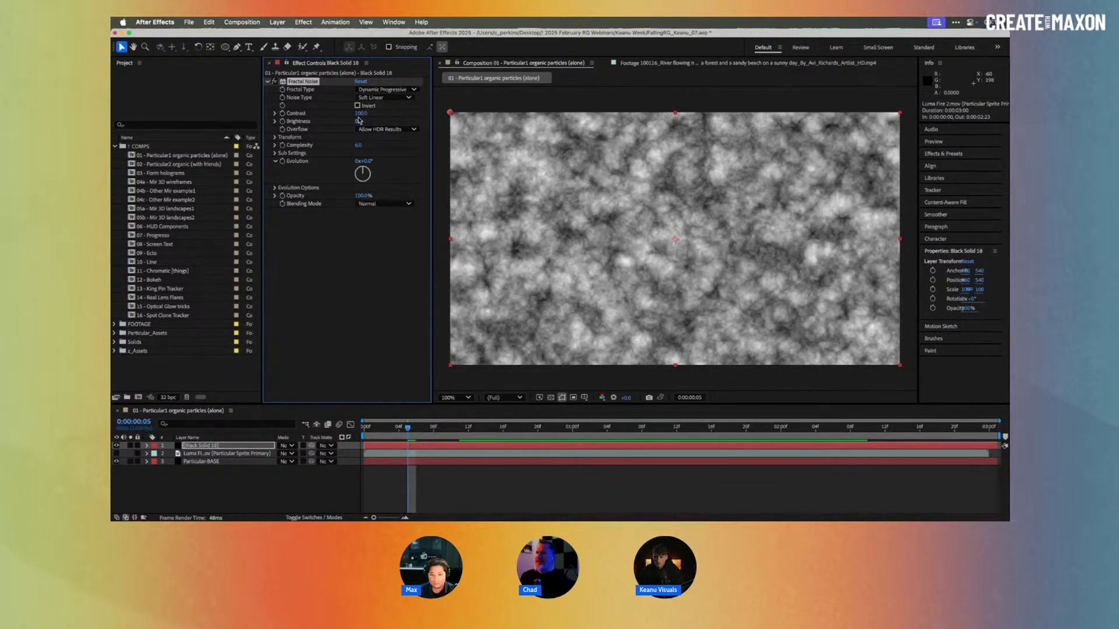
pyautogui.moveTo(361, 115); pyautogui.dragTo(384, 111)
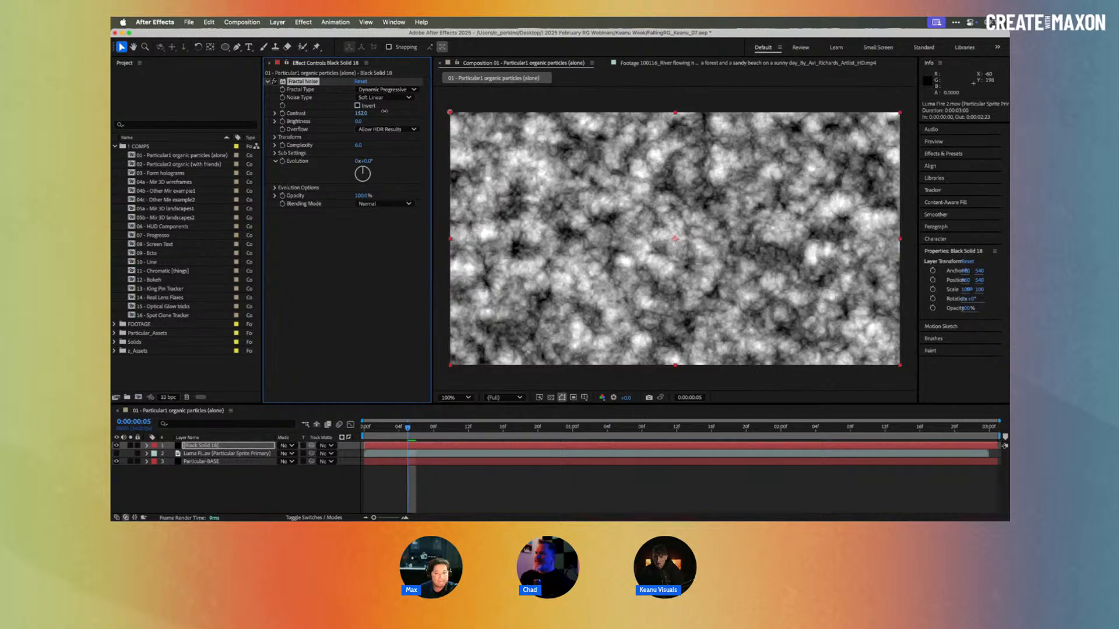
pyautogui.click(361, 82)
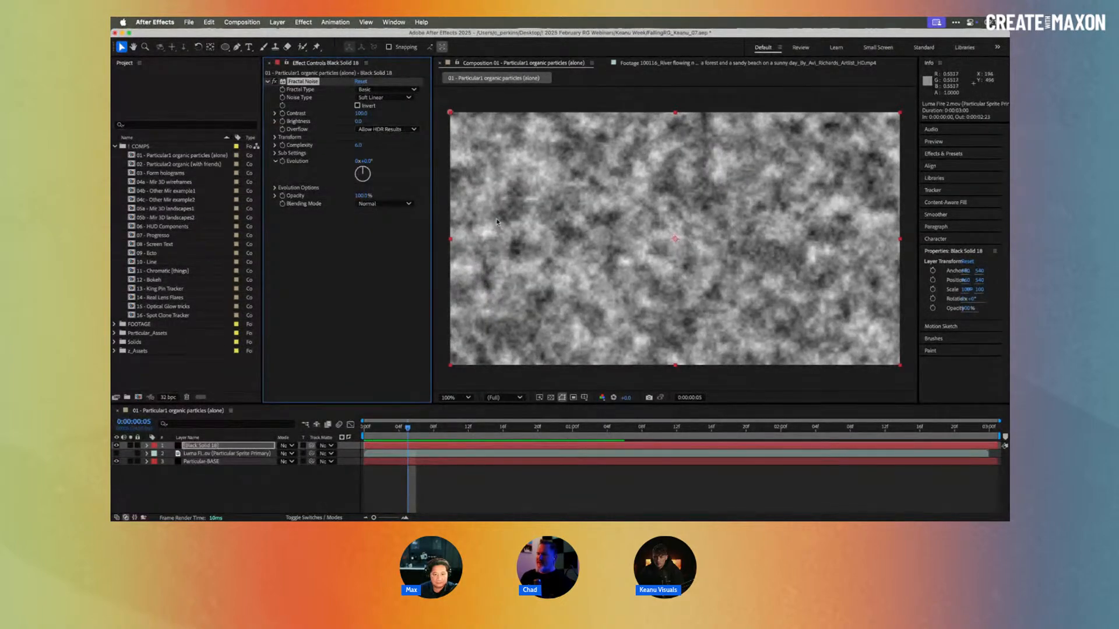
# Step: Set the Fractal Noise fractal type to Dynamic Progressive and its contrast to 163
pyautogui.click(388, 90)
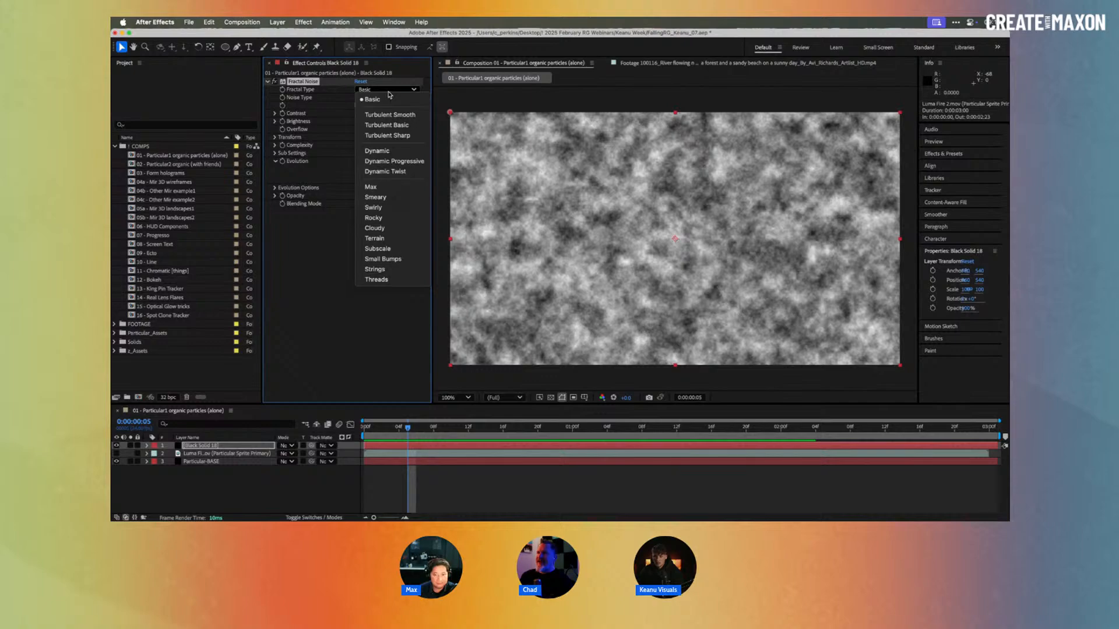
pyautogui.click(398, 125)
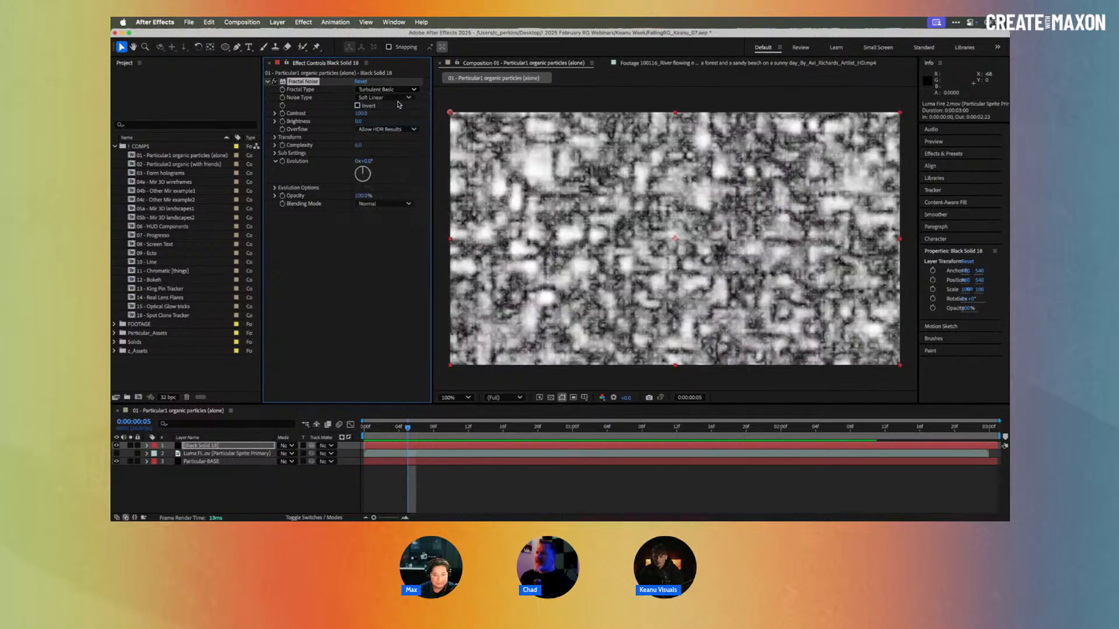
pyautogui.click(397, 90)
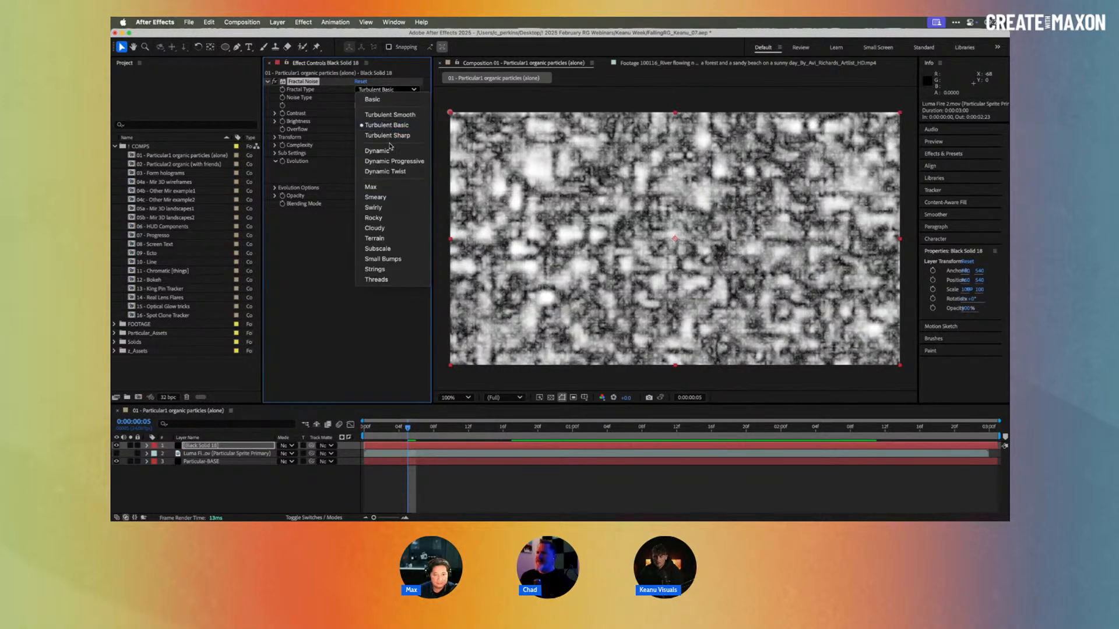
pyautogui.click(398, 164)
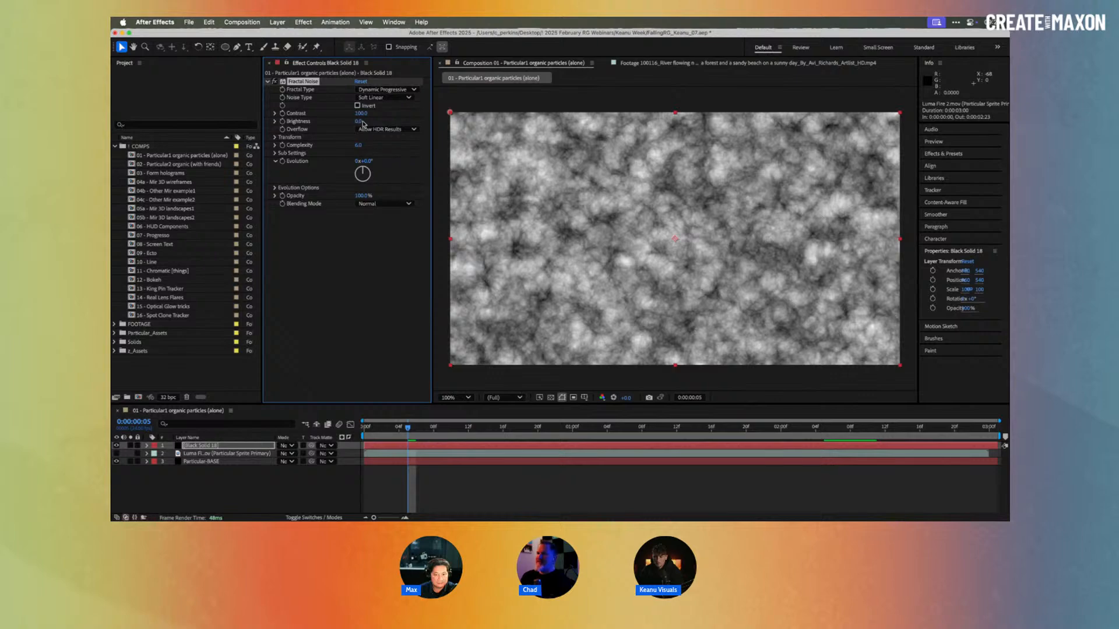
pyautogui.moveTo(361, 114); pyautogui.dragTo(390, 112)
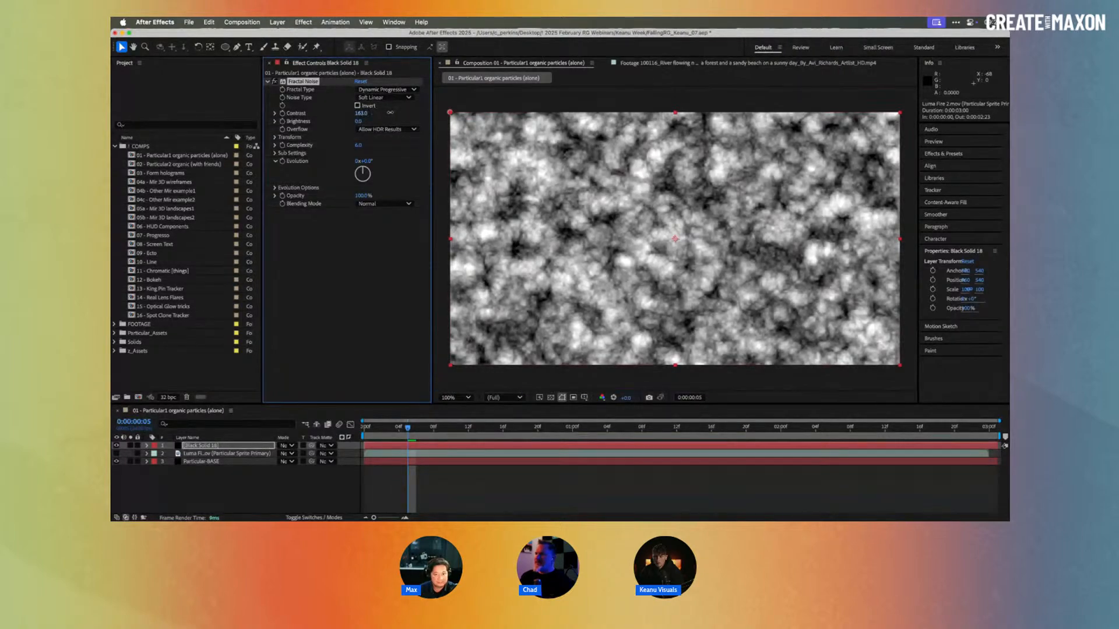
# Step: Compare the noise with the Luma Fire sprite by toggling both layers' visibility, and invert the Fractal Noise
pyautogui.click(116, 445)
pyautogui.click(117, 454)
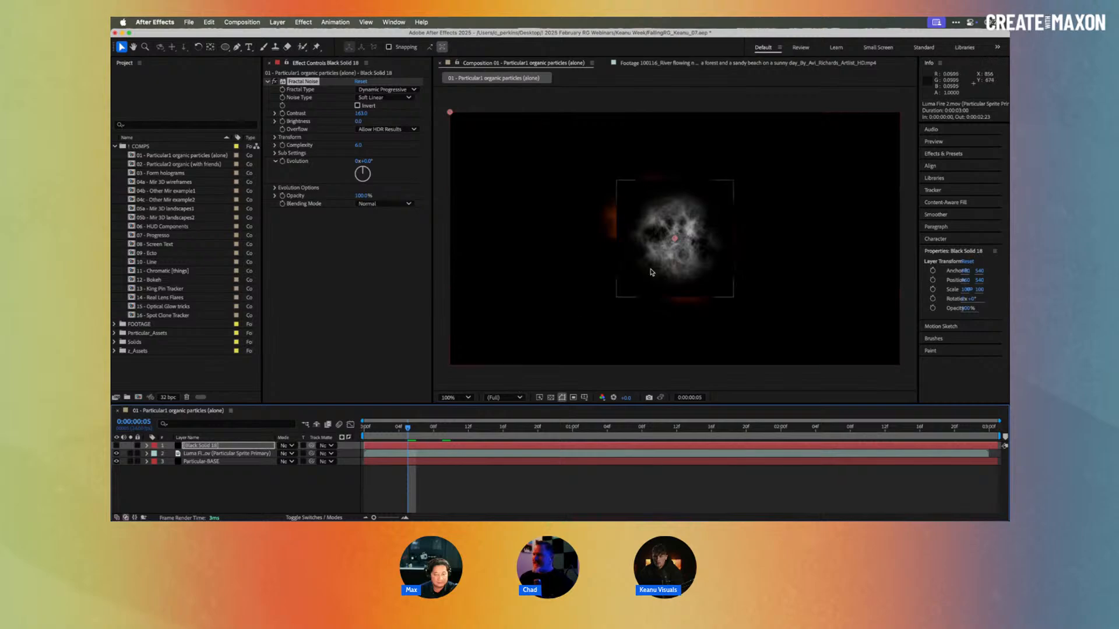
pyautogui.press('.')
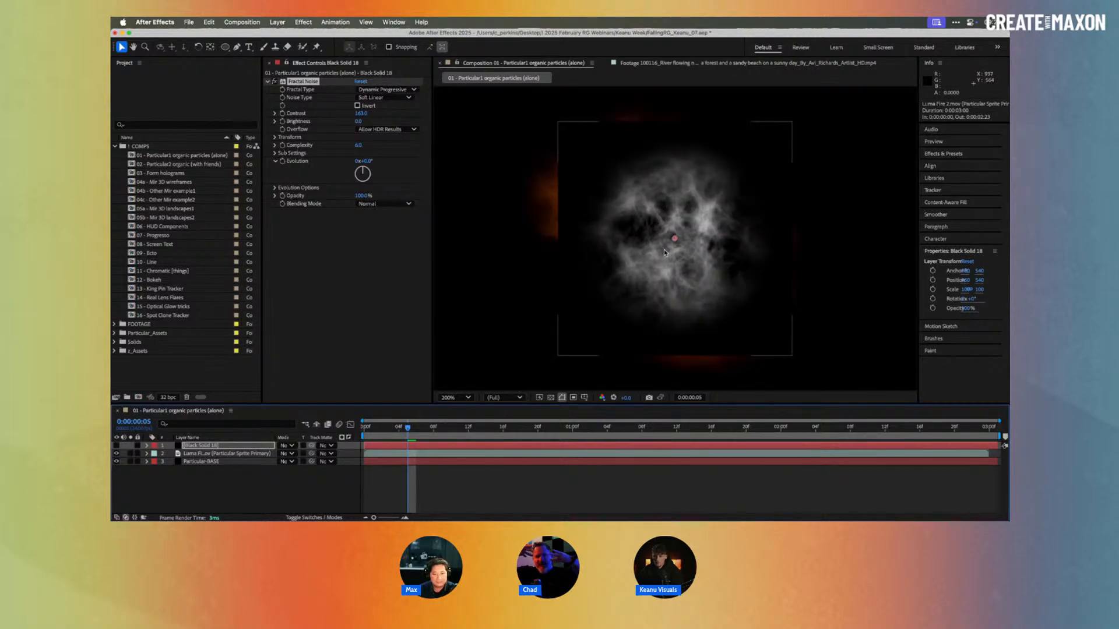
pyautogui.click(117, 453)
pyautogui.click(116, 445)
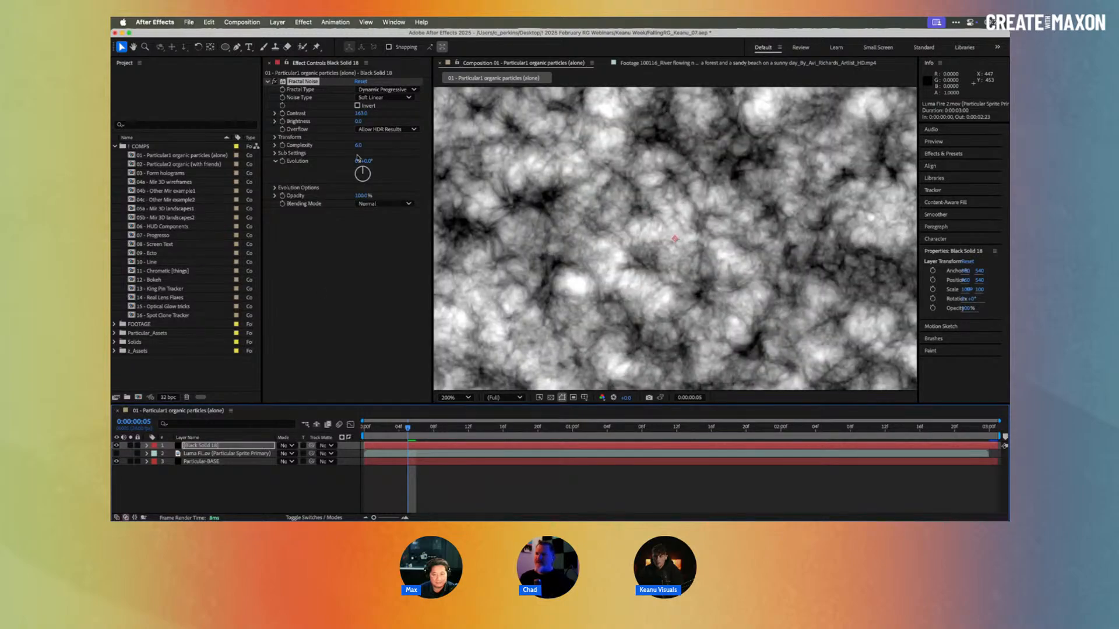
pyautogui.click(358, 105)
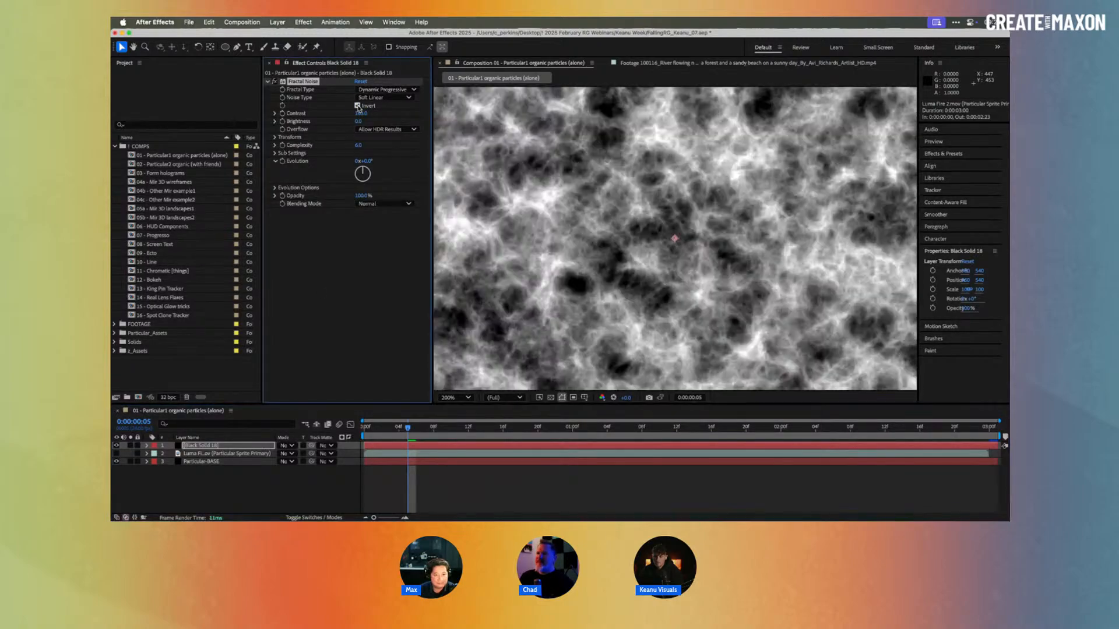
# Step: Turn off Invert on the Fractal Noise and try different Evolution values to see how the noise moves
pyautogui.click(358, 105)
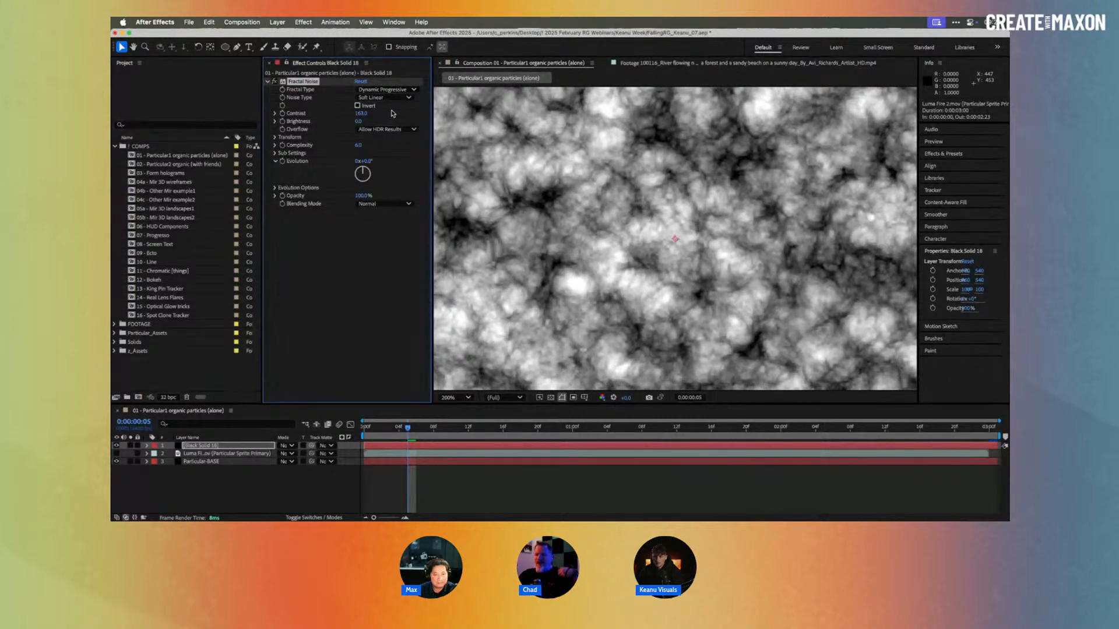
pyautogui.moveTo(365, 161); pyautogui.dragTo(427, 155)
pyautogui.moveTo(444, 154); pyautogui.dragTo(408, 160)
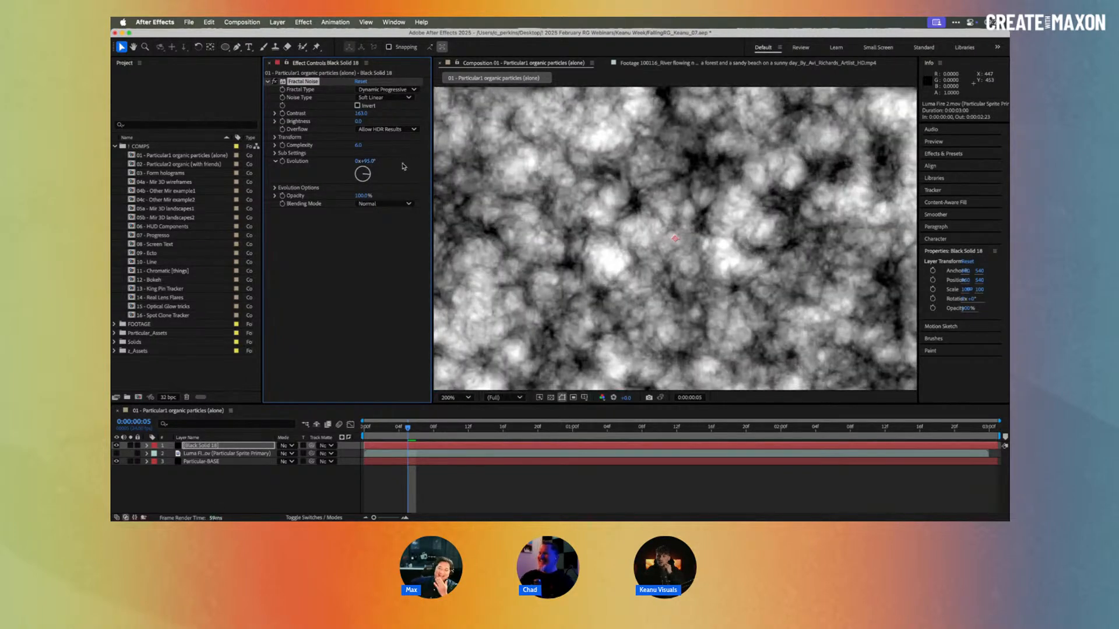
pyautogui.click(366, 165)
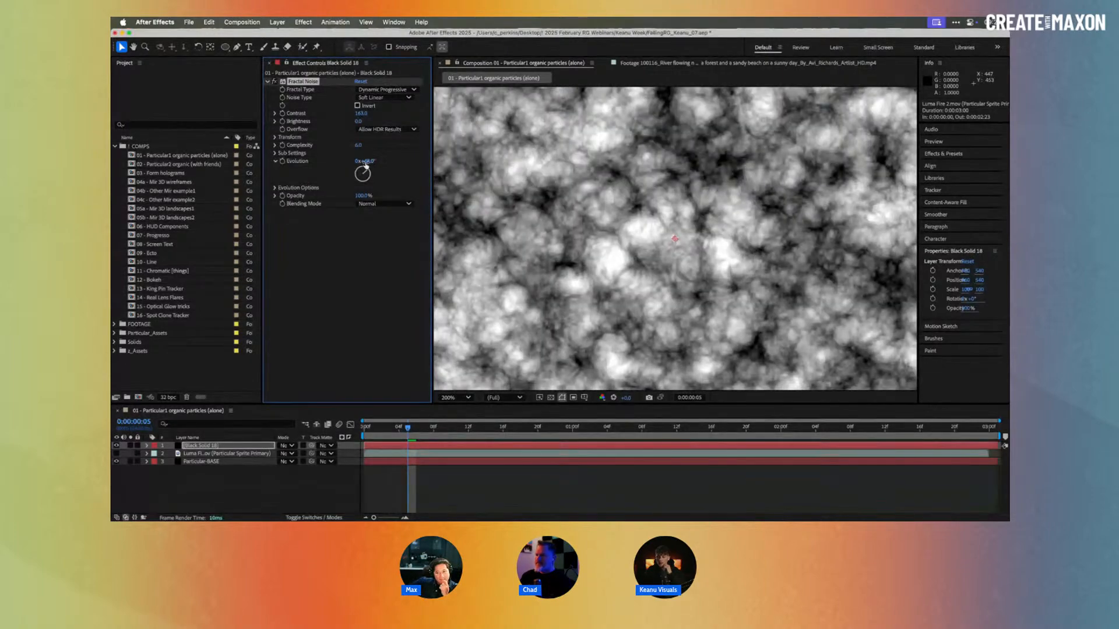
# Step: Close the solid's layer viewer and set the Fractal Noise Evolution back to 0°
pyautogui.doubleClick(449, 105)
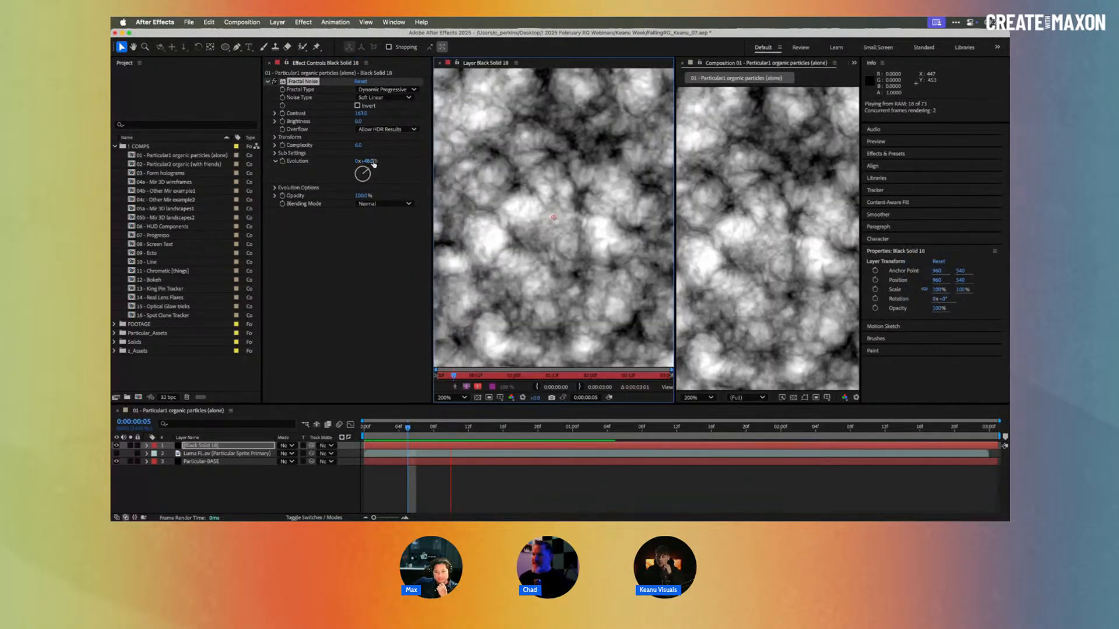
pyautogui.click(440, 63)
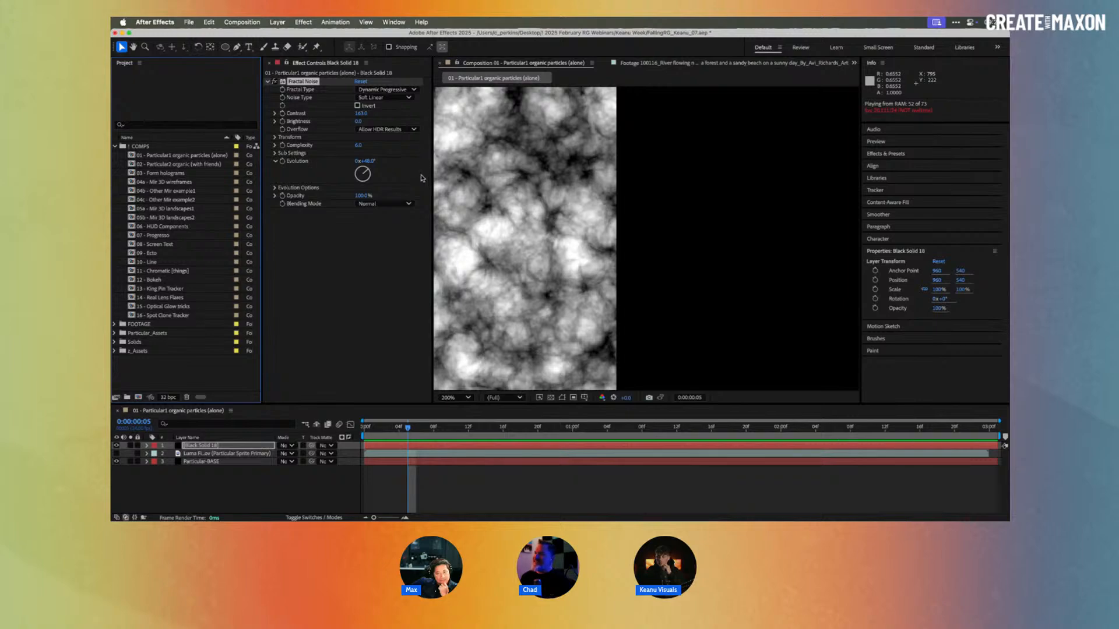
pyautogui.click(369, 162)
pyautogui.press('Return')
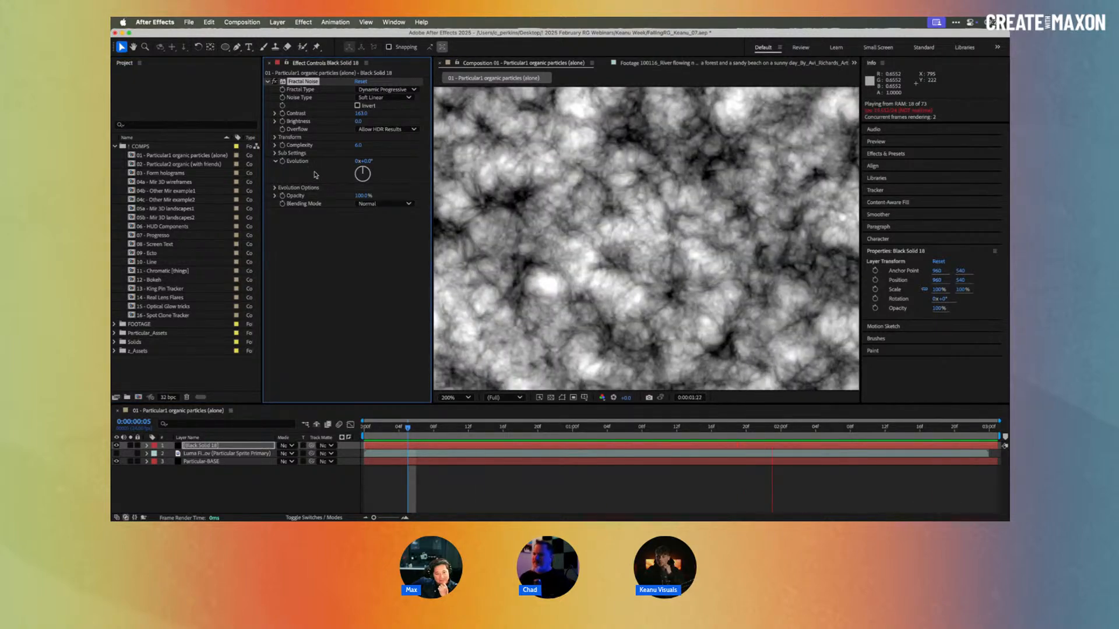
pyautogui.press('space')
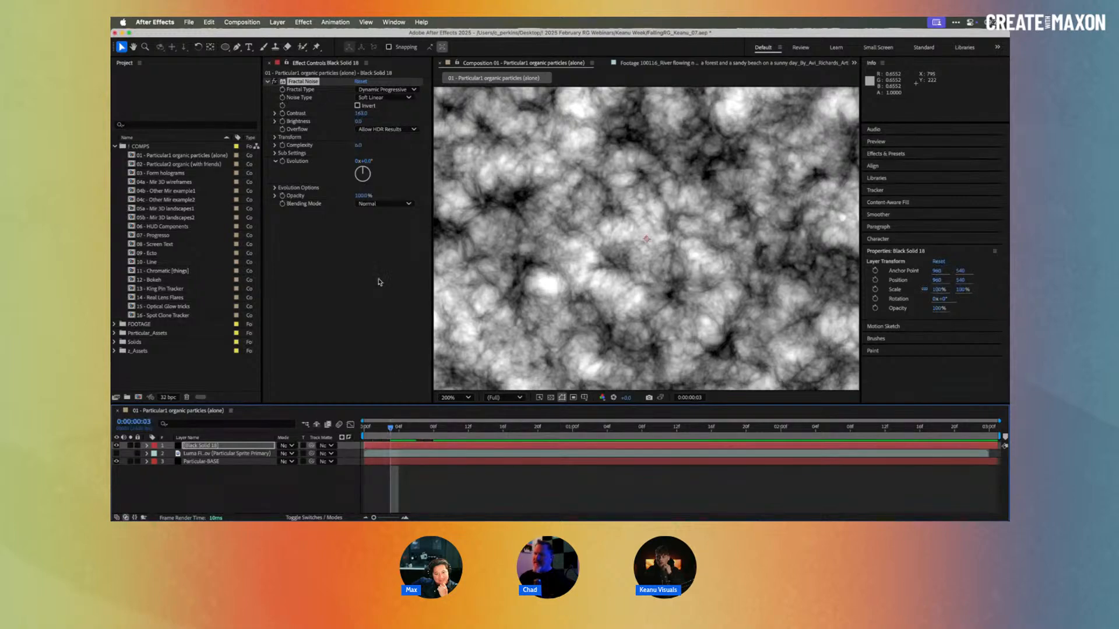
# Step: Add the expression time to the Evolution property of the solid's Fractal Noise
pyautogui.keyDown('alt'); pyautogui.click(282, 162); pyautogui.keyUp('alt')
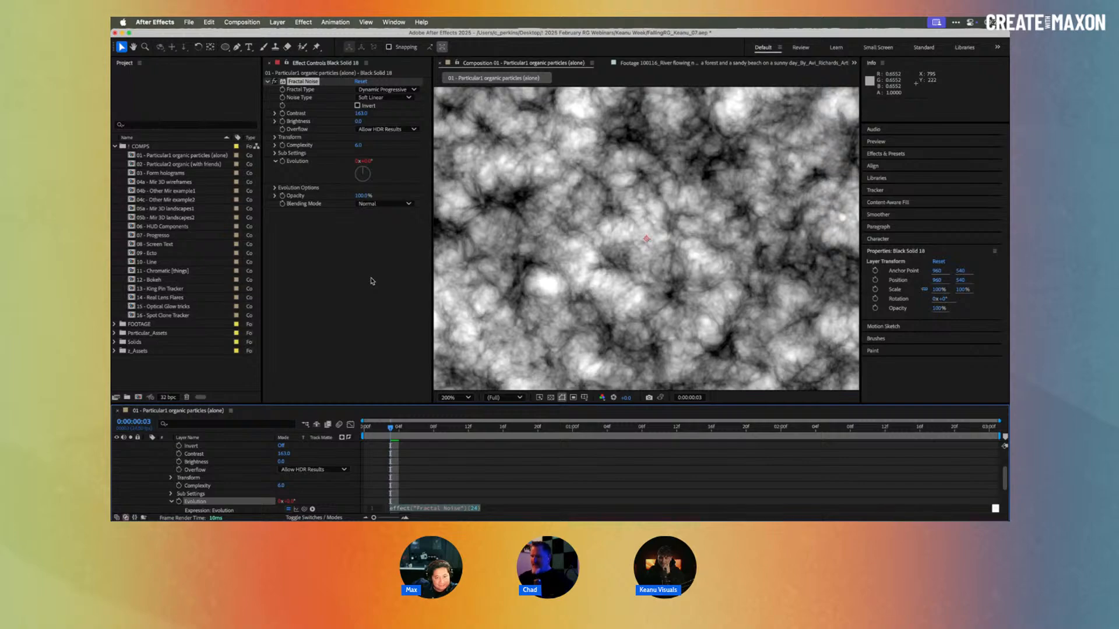
pyautogui.write('time')
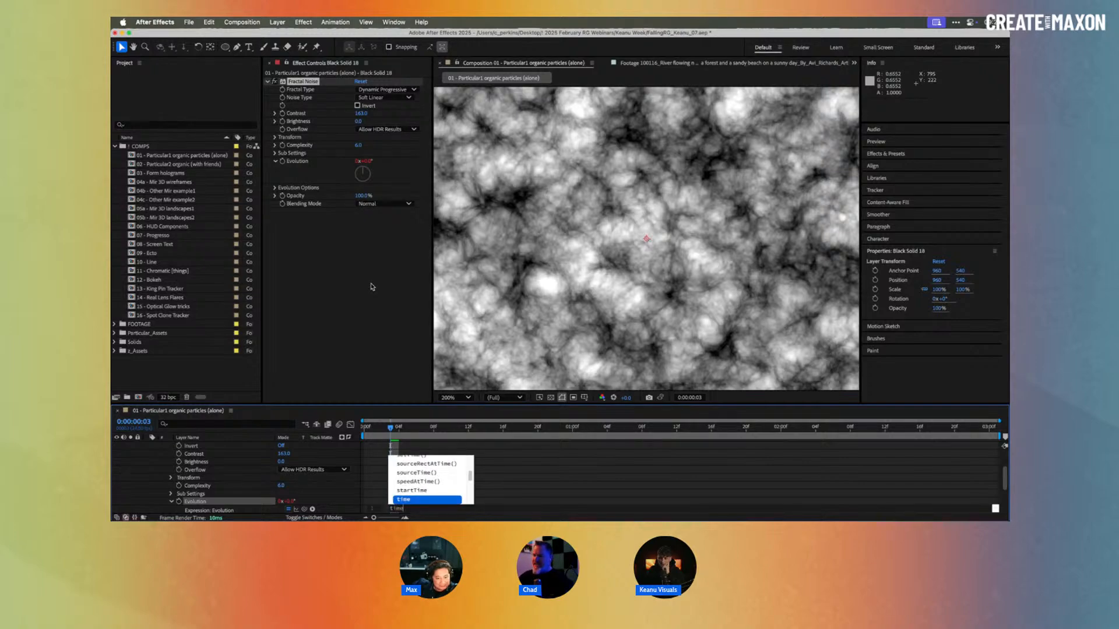
pyautogui.click(518, 468)
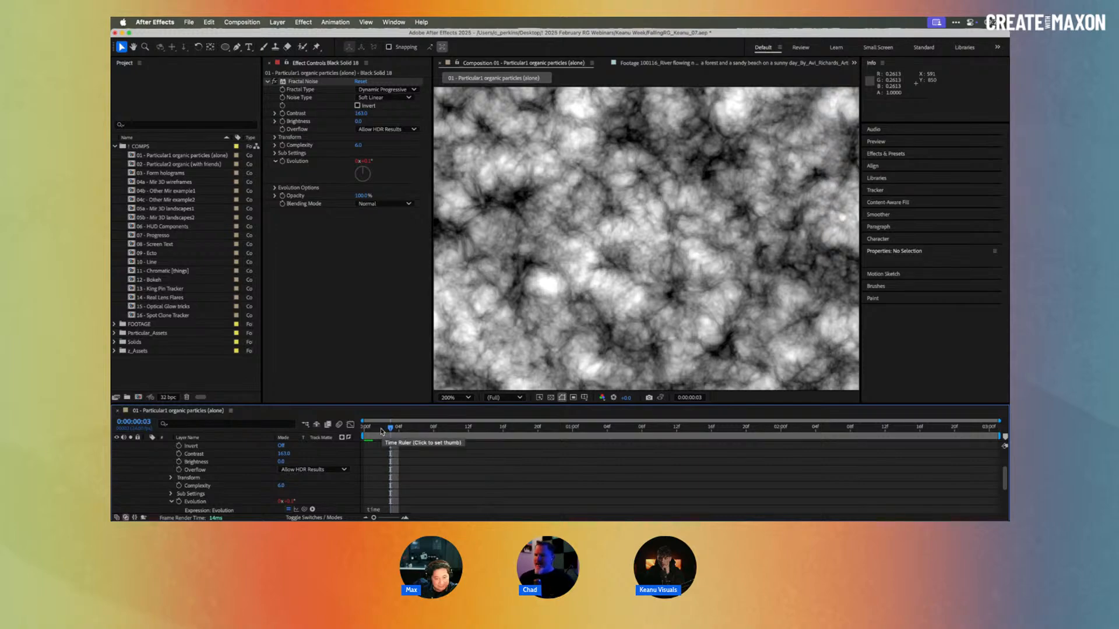
# Step: Examine the expression-driven Evolution value at 0, 1 and 2 seconds and while scrubbing through the composition
pyautogui.click(363, 431)
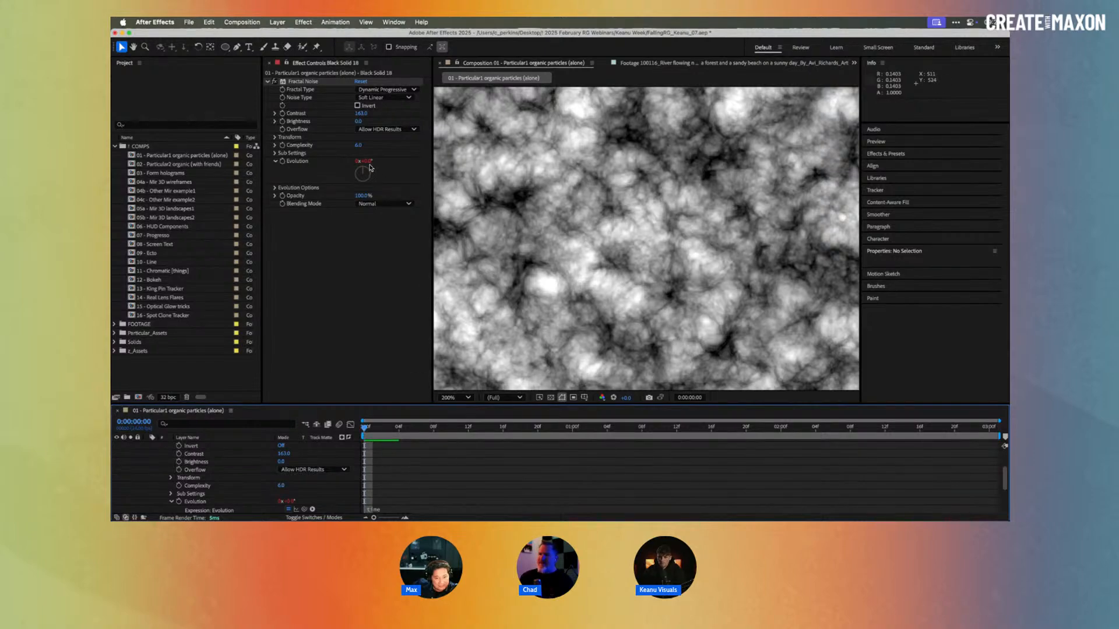
pyautogui.click(571, 429)
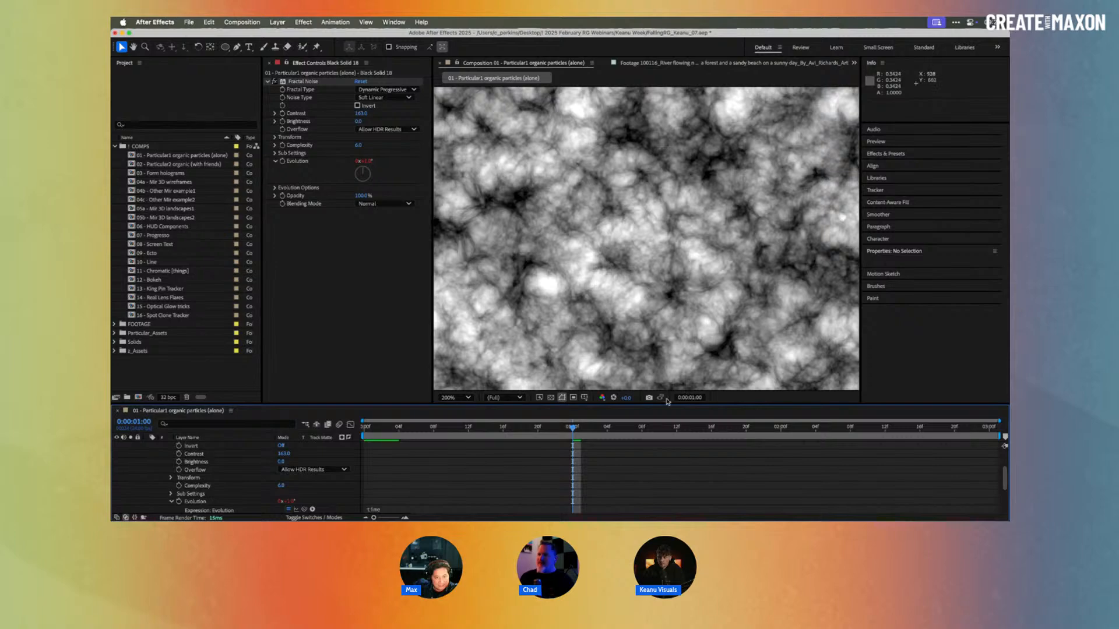
pyautogui.click(782, 427)
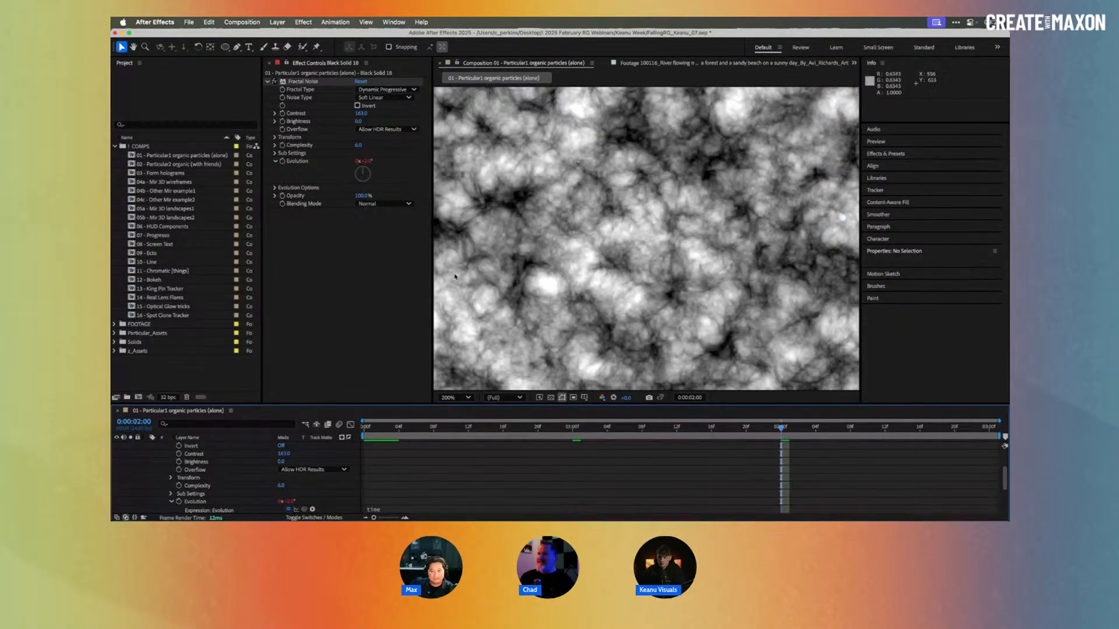
pyautogui.click(365, 429)
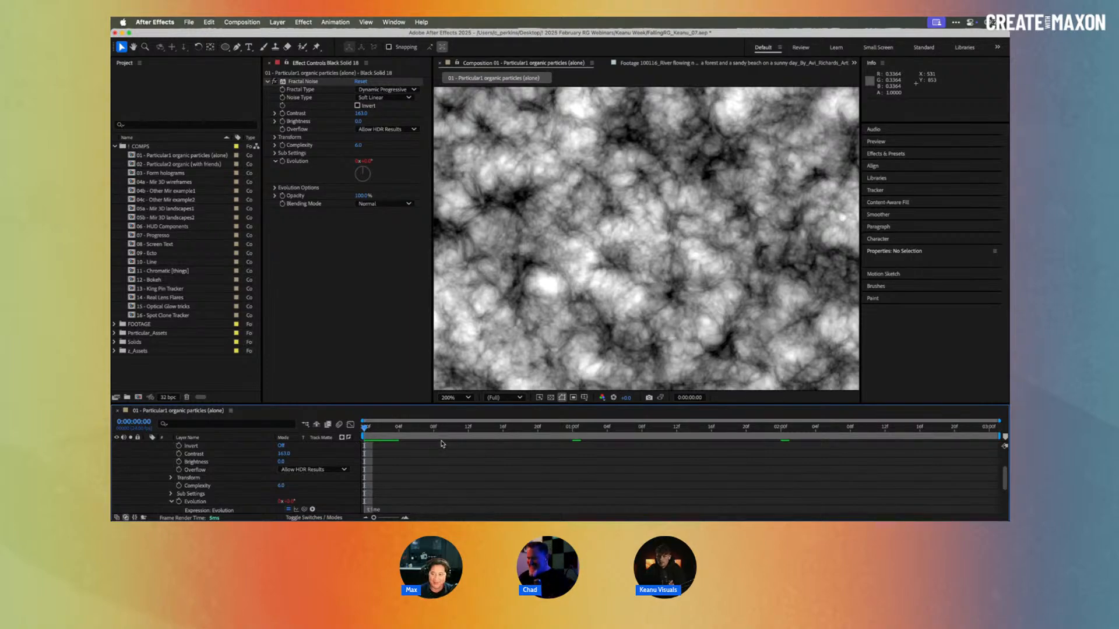
pyautogui.moveTo(376, 430); pyautogui.dragTo(341, 436)
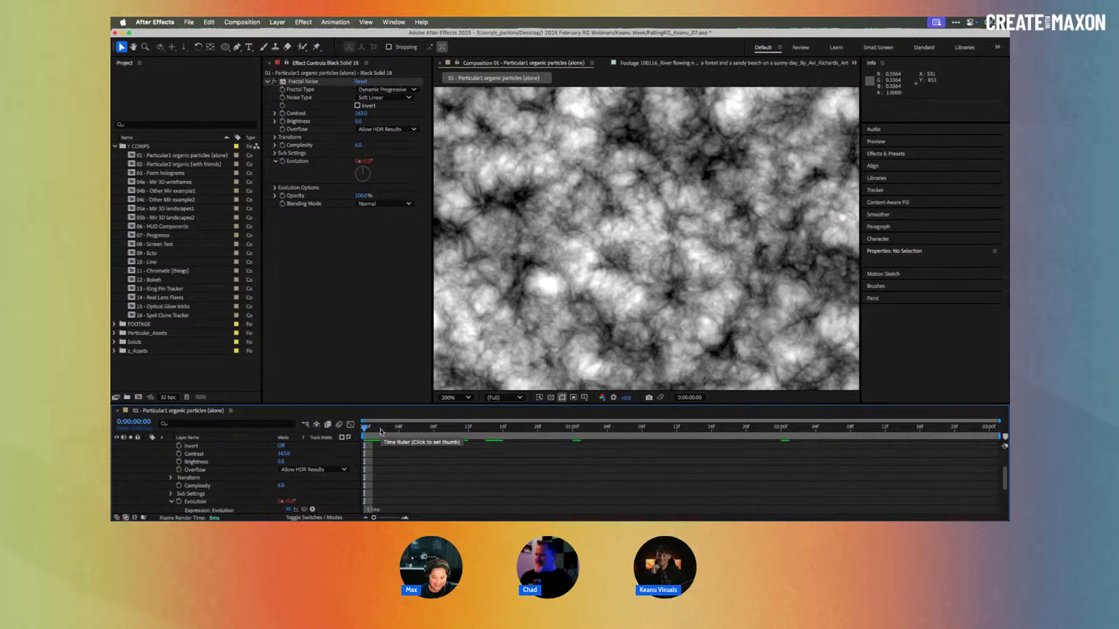
pyautogui.moveTo(389, 431)
pyautogui.mouseDown()
pyautogui.moveTo(799, 431)
pyautogui.moveTo(632, 419)
pyautogui.moveTo(407, 430)
pyautogui.mouseUp()
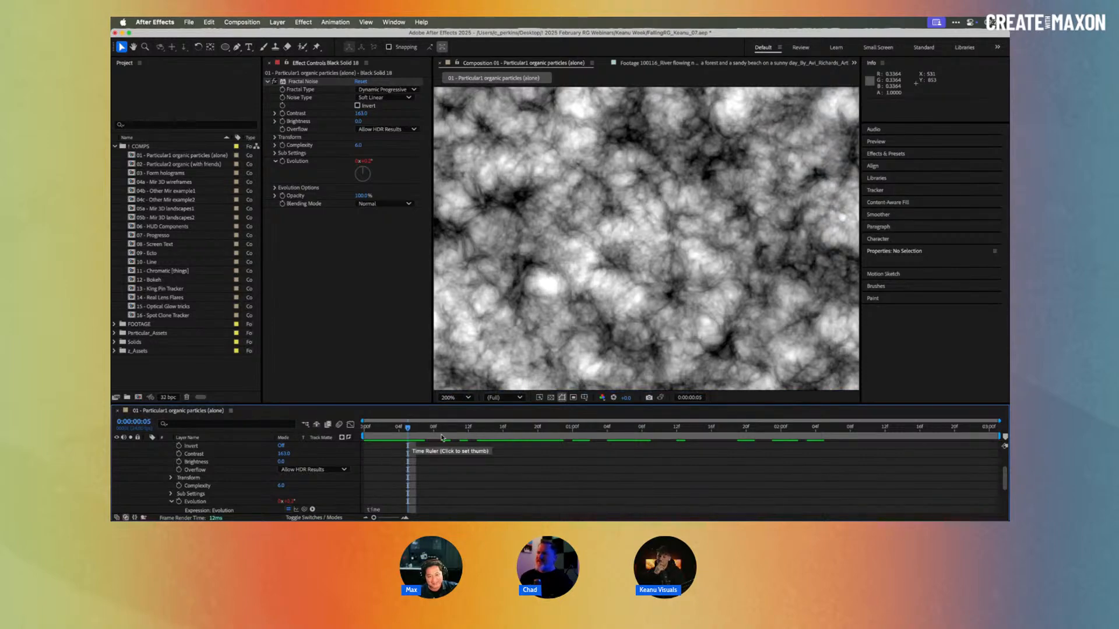
pyautogui.moveTo(989, 431); pyautogui.dragTo(383, 413)
# Step: Add a multiplier to the Evolution's time expression and preview the noise animation from the start
pyautogui.click(379, 507)
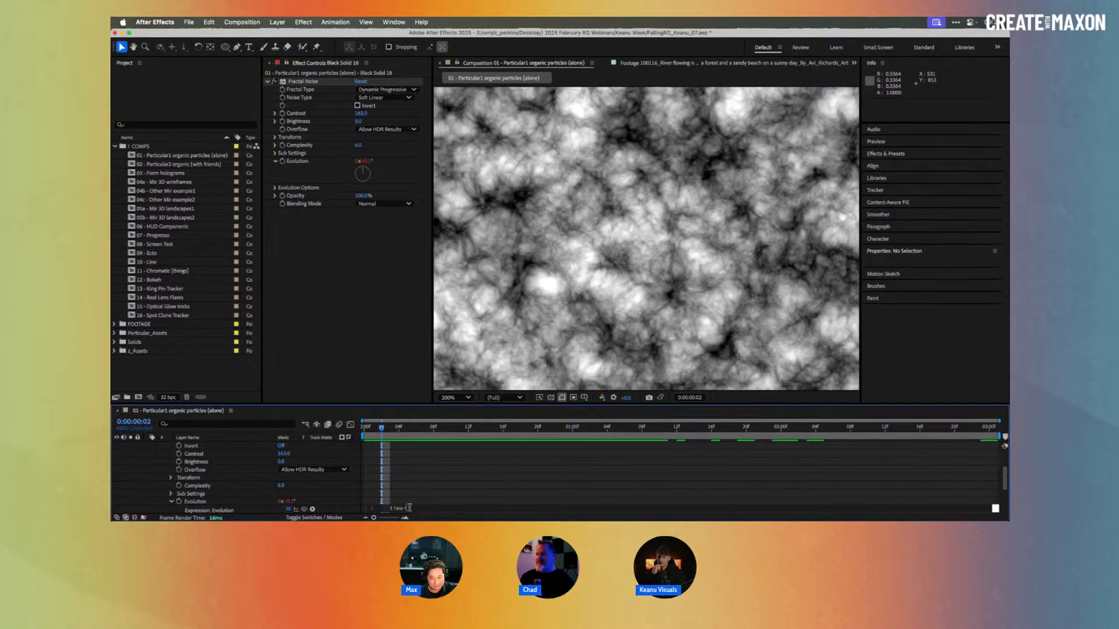
pyautogui.click(416, 486)
pyautogui.moveTo(379, 433); pyautogui.dragTo(365, 432)
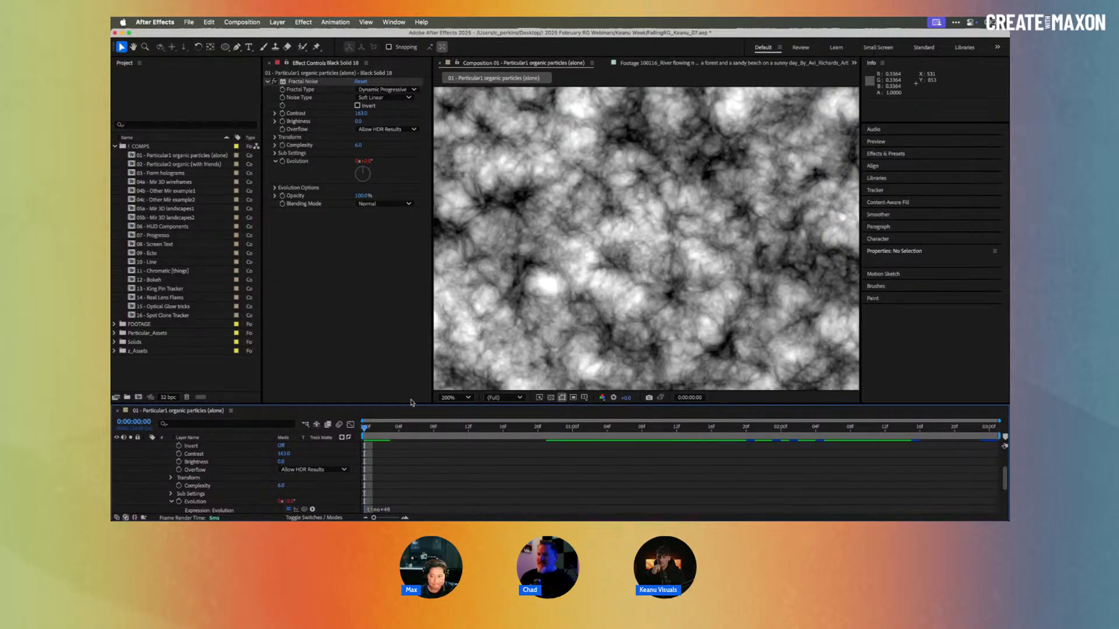
pyautogui.click(572, 429)
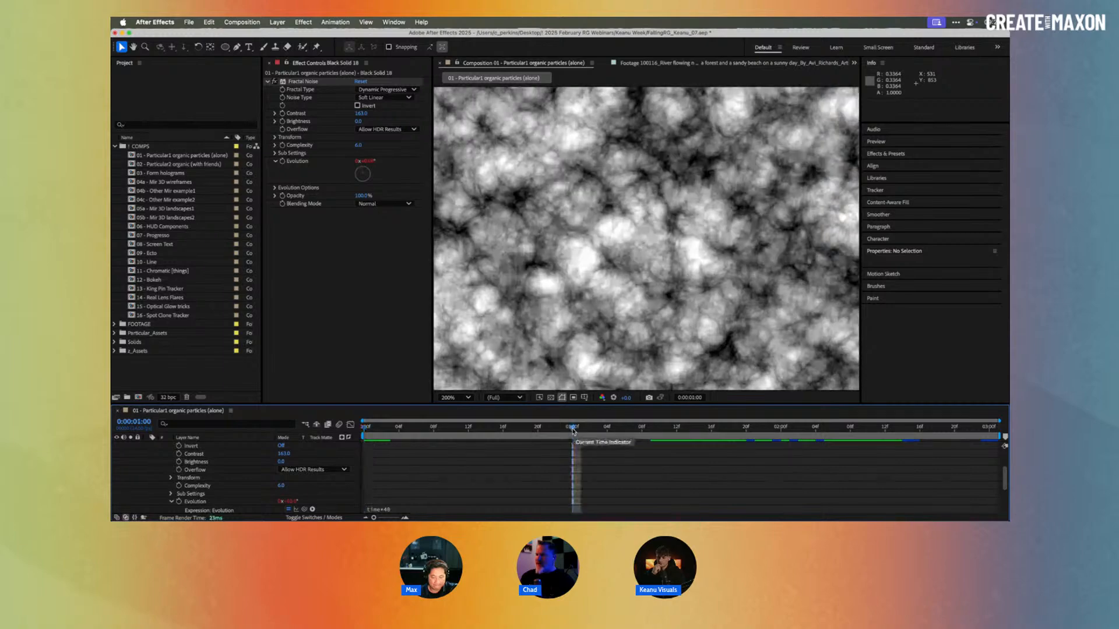
pyautogui.click(781, 431)
pyautogui.moveTo(781, 432); pyautogui.dragTo(324, 402)
pyautogui.press('space')
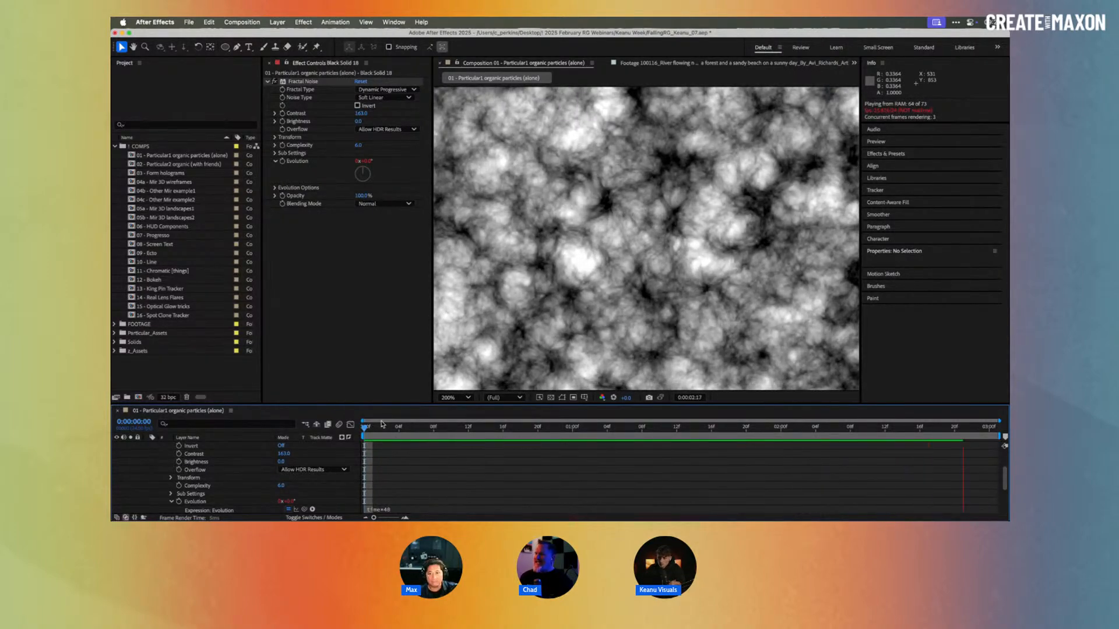
pyautogui.press('space')
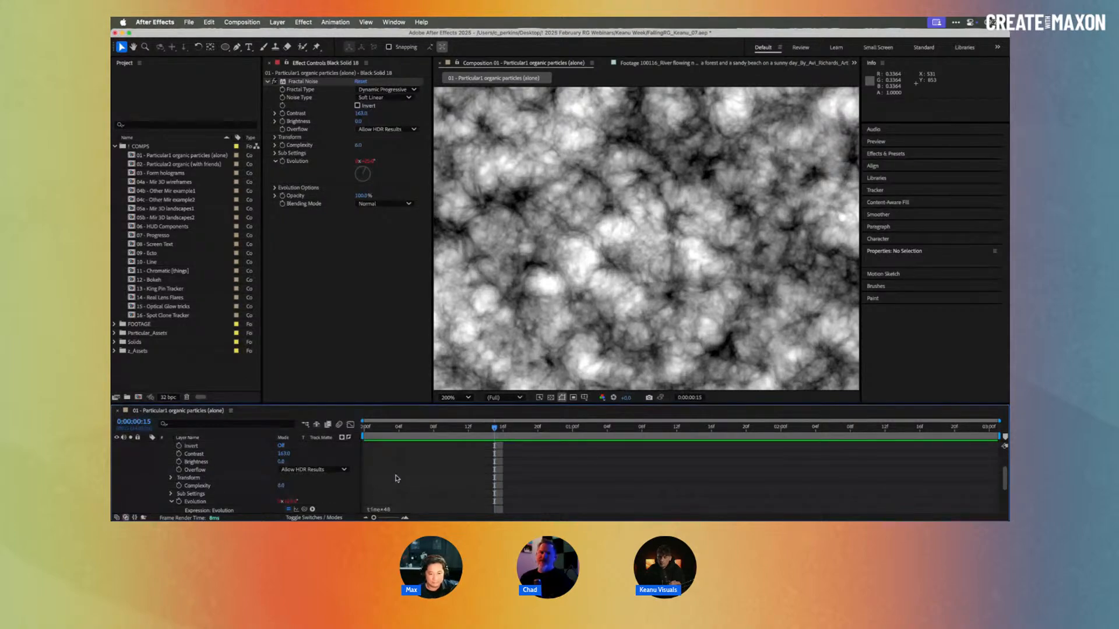
# Step: Change the multiplier in the Evolution's time expression to 60 and preview the noise animation
pyautogui.click(420, 510)
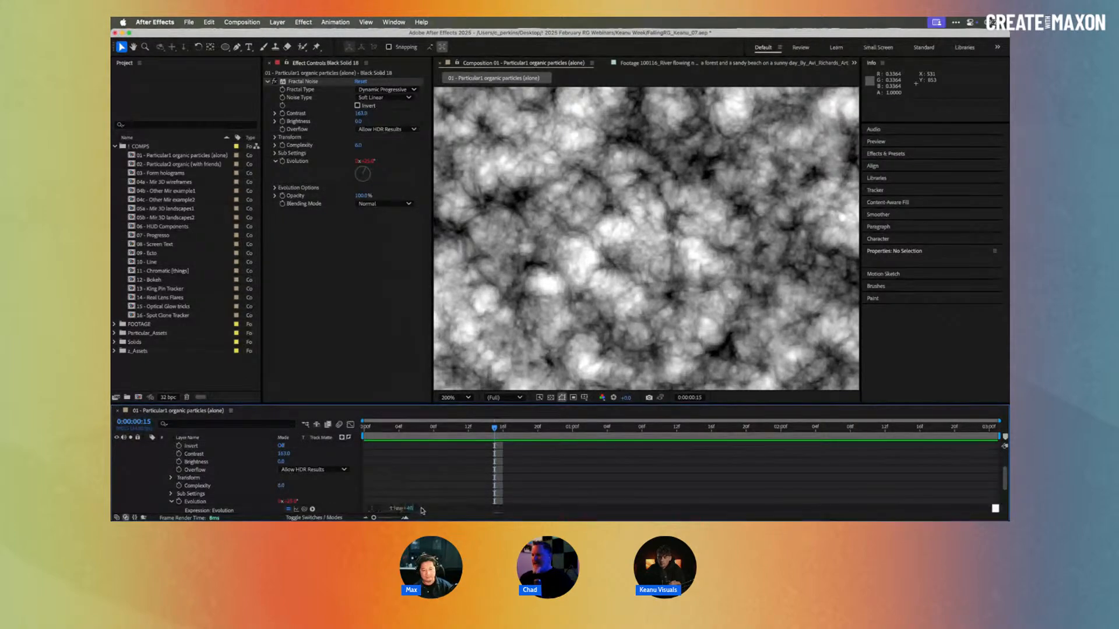
pyautogui.press('BackSpace')
pyautogui.press('BackSpace')
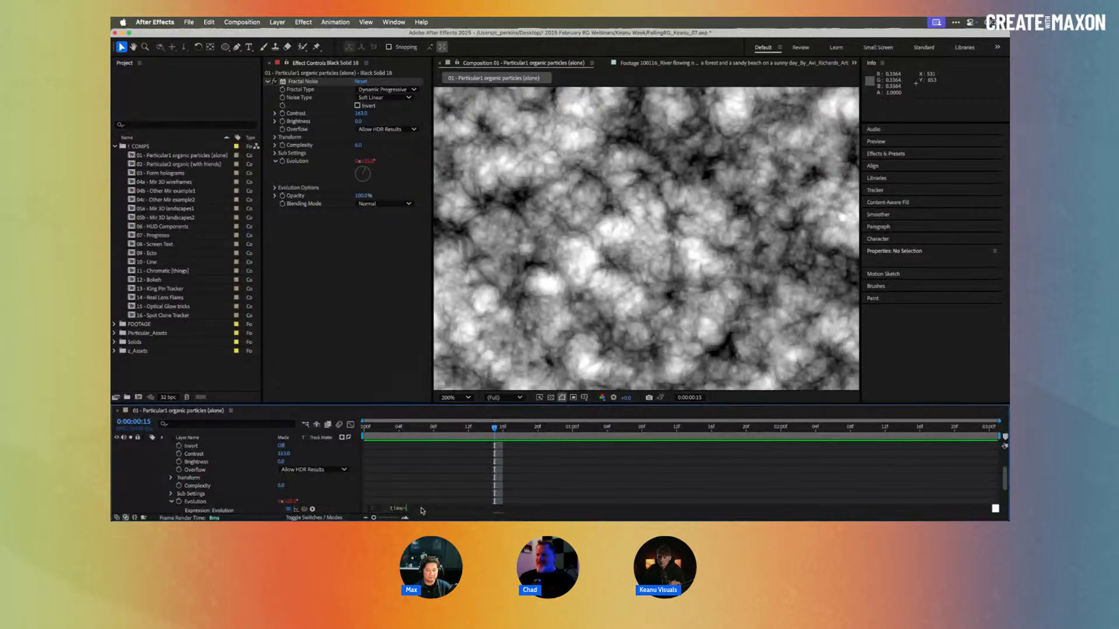
pyautogui.write('60')
pyautogui.rightClick(422, 510)
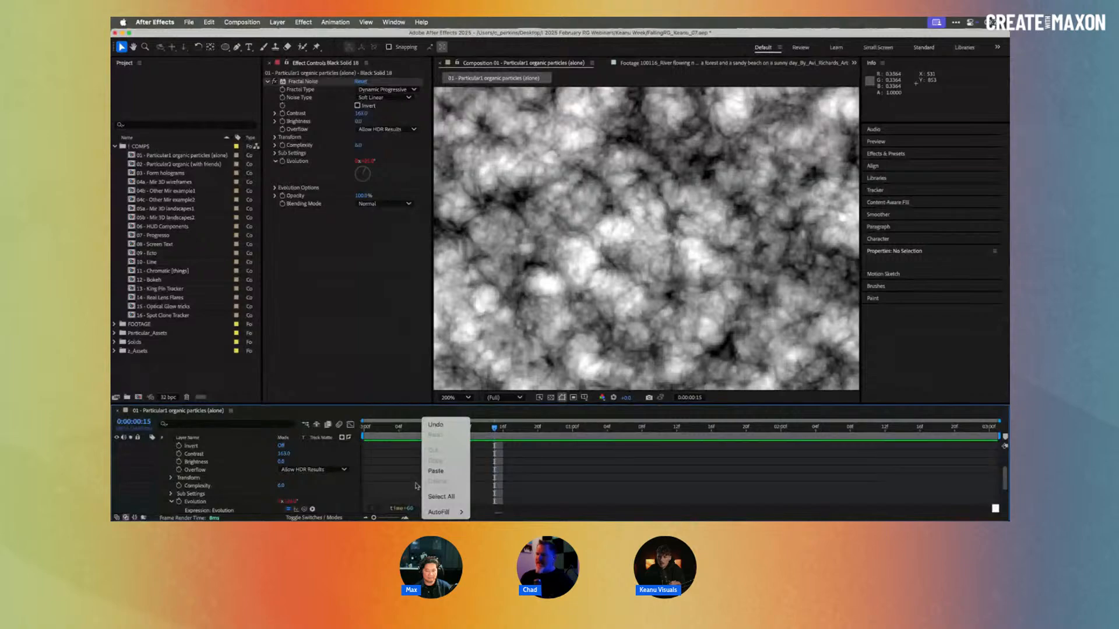
pyautogui.click(392, 480)
pyautogui.moveTo(392, 429); pyautogui.dragTo(365, 429)
pyautogui.press('space')
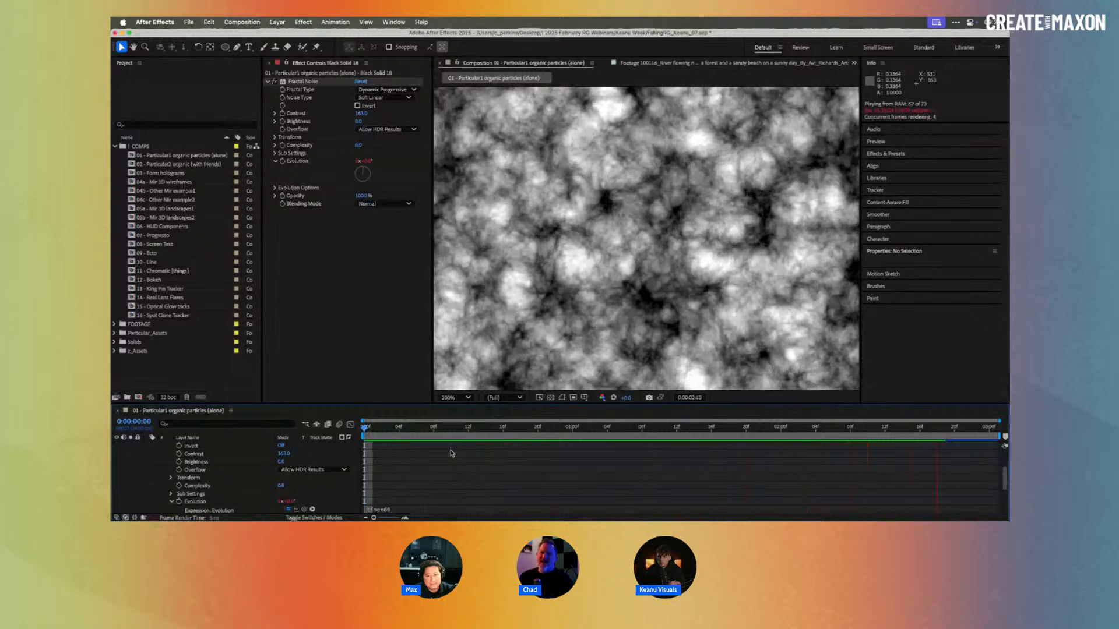
pyautogui.click(450, 430)
pyautogui.moveTo(398, 428); pyautogui.dragTo(548, 453)
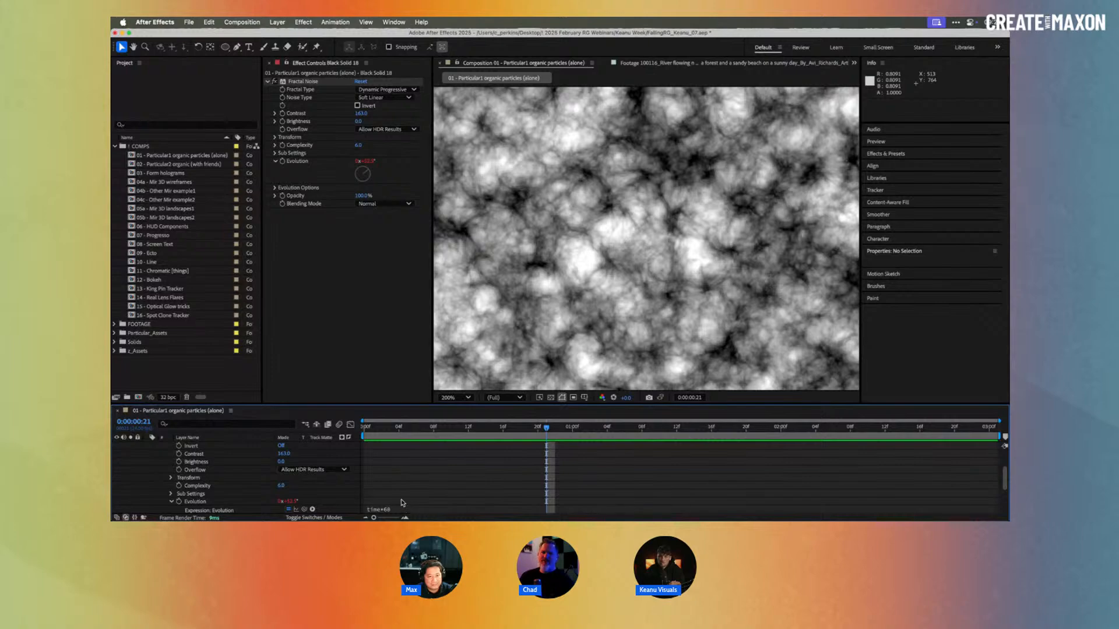
pyautogui.moveTo(369, 429); pyautogui.dragTo(607, 430)
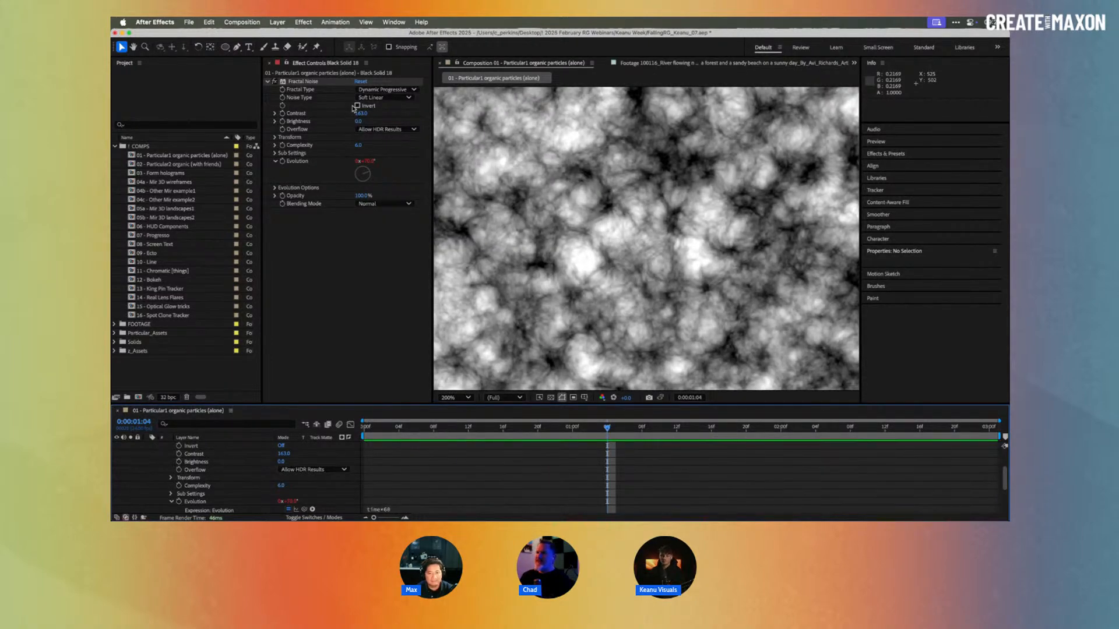
# Step: Invert the Fractal Noise on the solid and preview the animated result
pyautogui.click(357, 108)
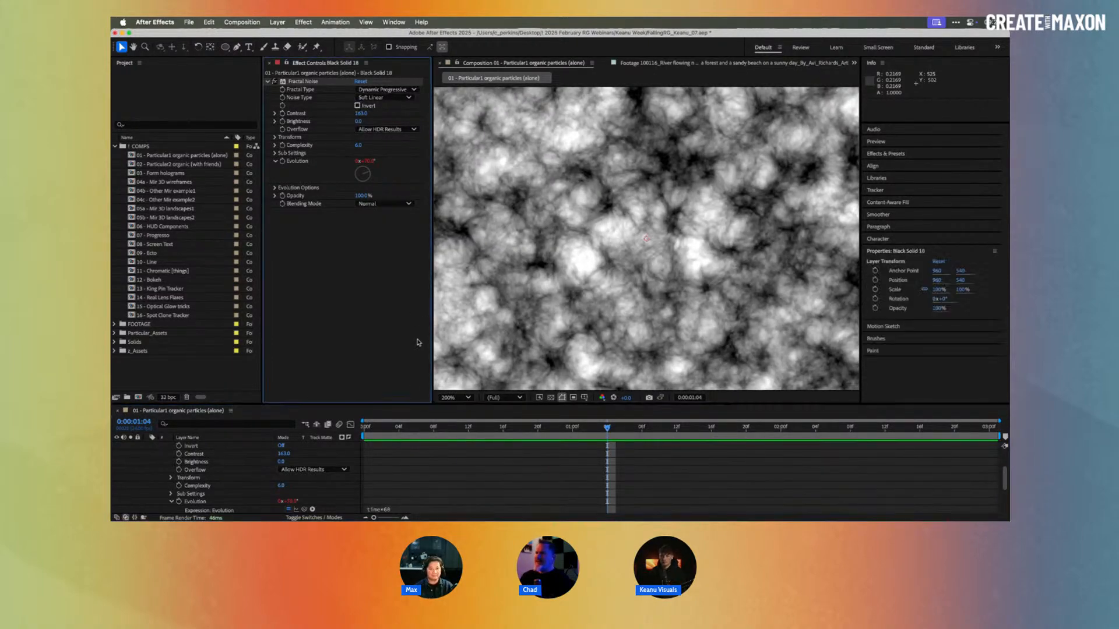
pyautogui.click(358, 105)
pyautogui.moveTo(506, 426); pyautogui.dragTo(410, 399)
pyautogui.press('space')
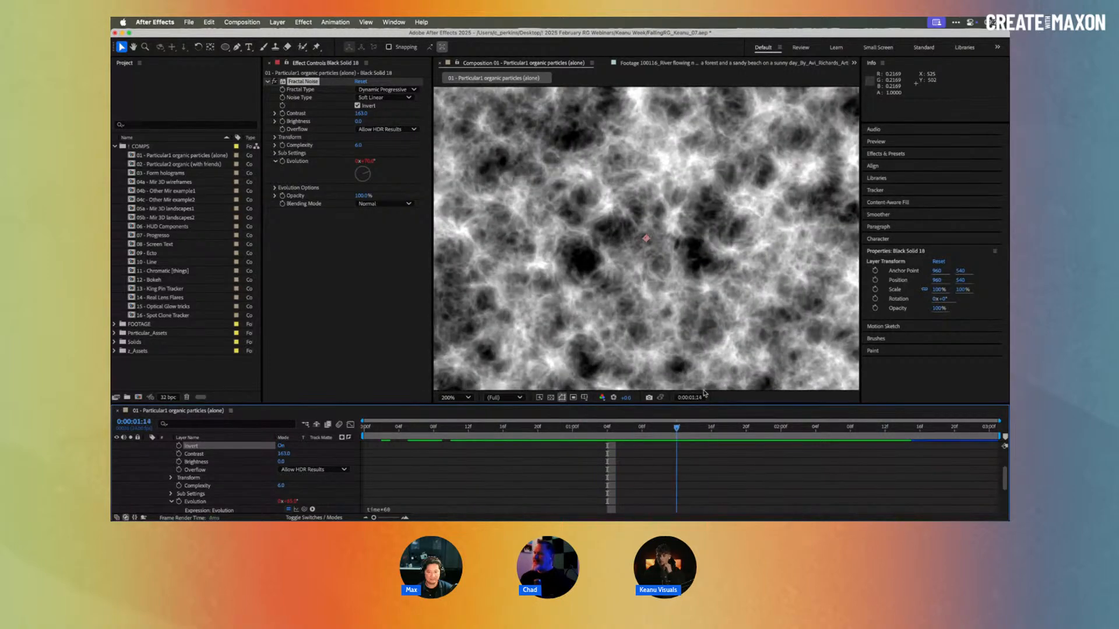
# Step: Add a layer-sized elliptical mask to the noise solid and narrow it to a circle, about 56.7% of its width
pyautogui.press(',')
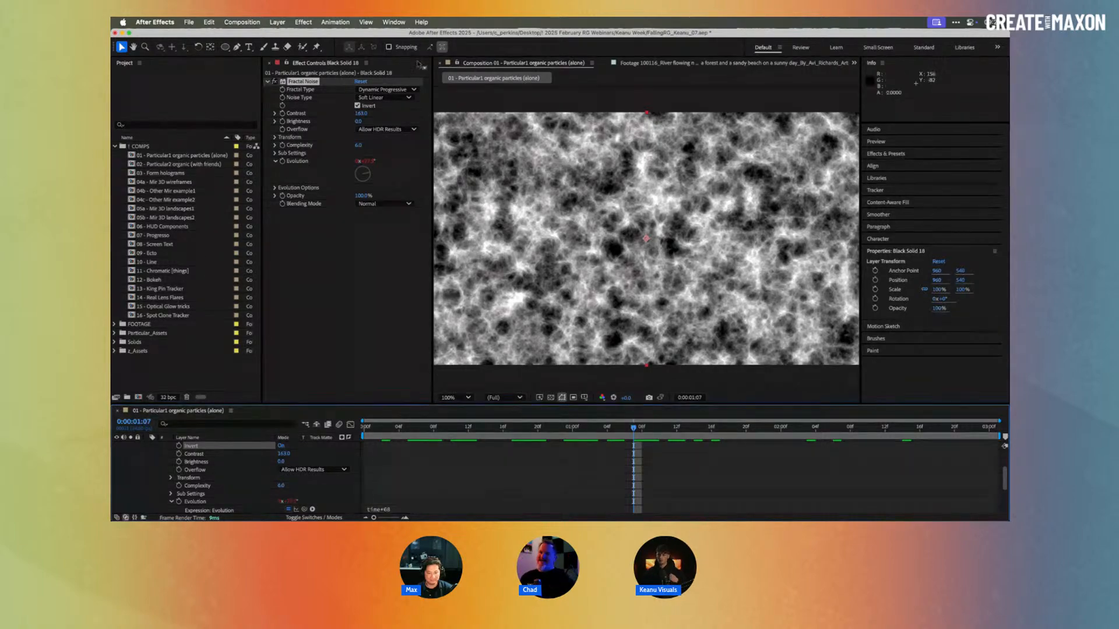
pyautogui.doubleClick(225, 48)
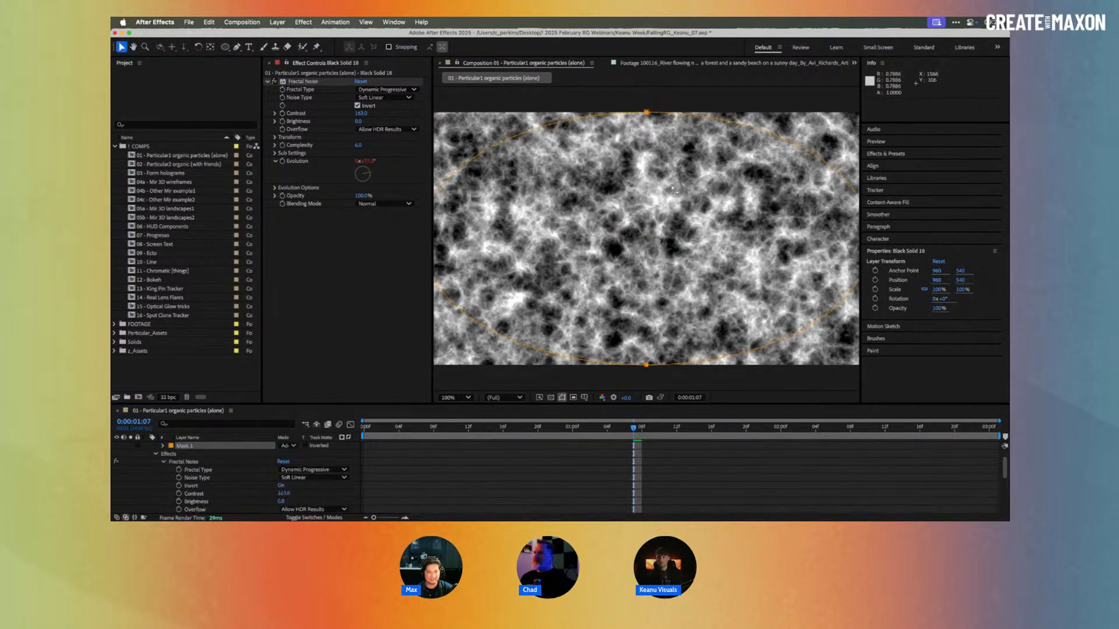
pyautogui.press(',')
pyautogui.click(759, 238)
pyautogui.moveTo(759, 238); pyautogui.dragTo(716, 241)
pyautogui.press('Return')
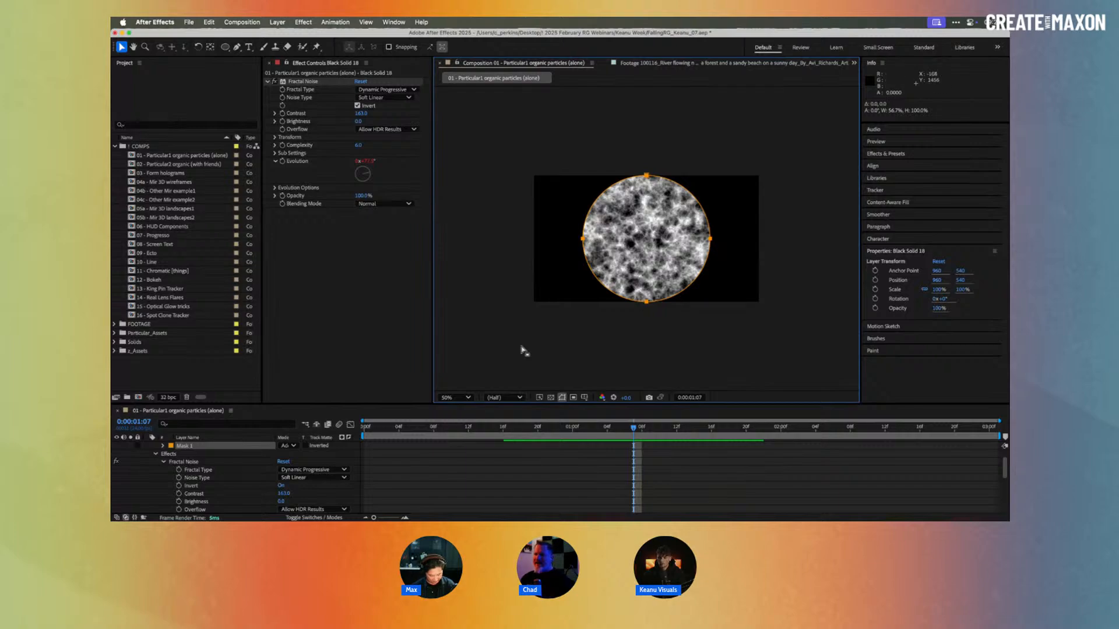
# Step: Feather the circular mask by about 348 pixels, then hide the solid and show the Luma Fire sprite for comparison
pyautogui.press('f')
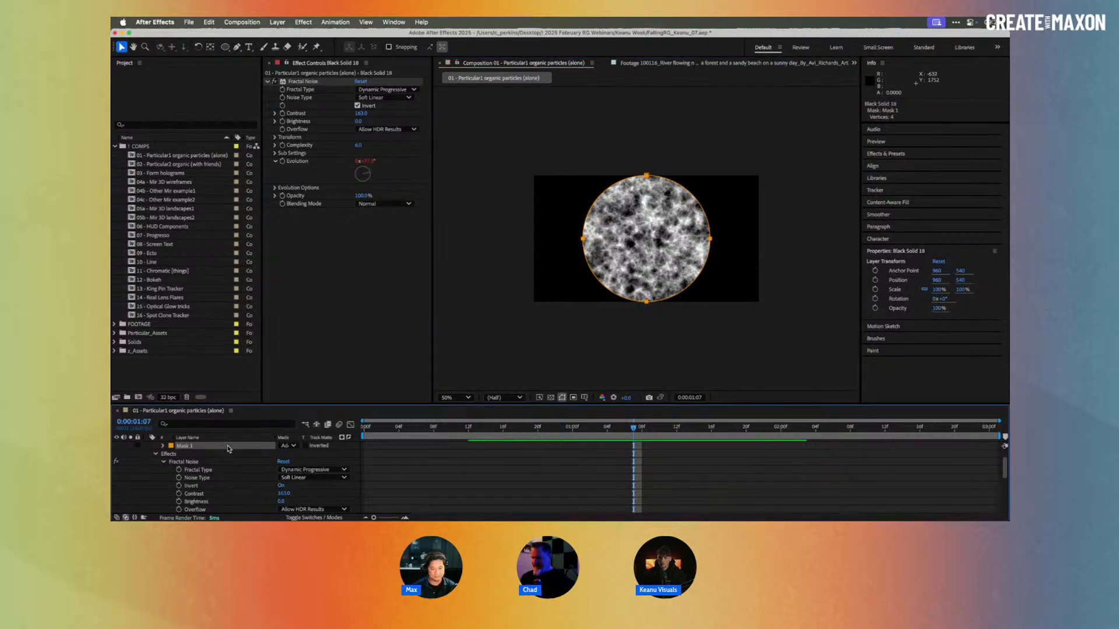
pyautogui.moveTo(289, 462); pyautogui.dragTo(461, 460)
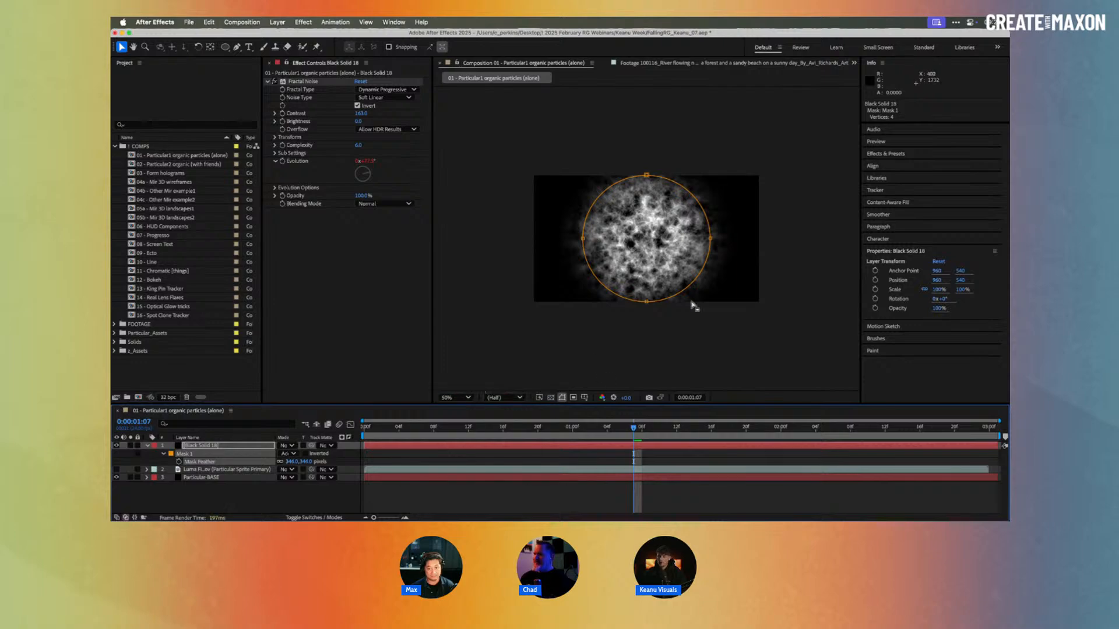
pyautogui.click(116, 445)
pyautogui.click(116, 469)
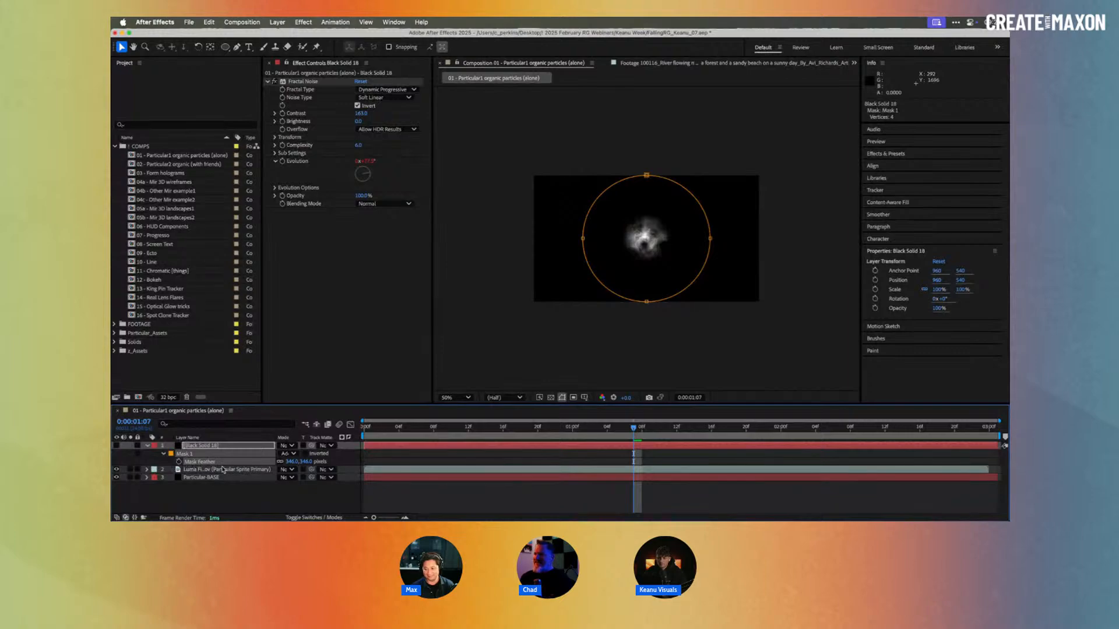
# Step: Scrub through the Luma Fire sprite, then hide it and preview the Particular fire animation
pyautogui.moveTo(399, 427); pyautogui.dragTo(624, 427)
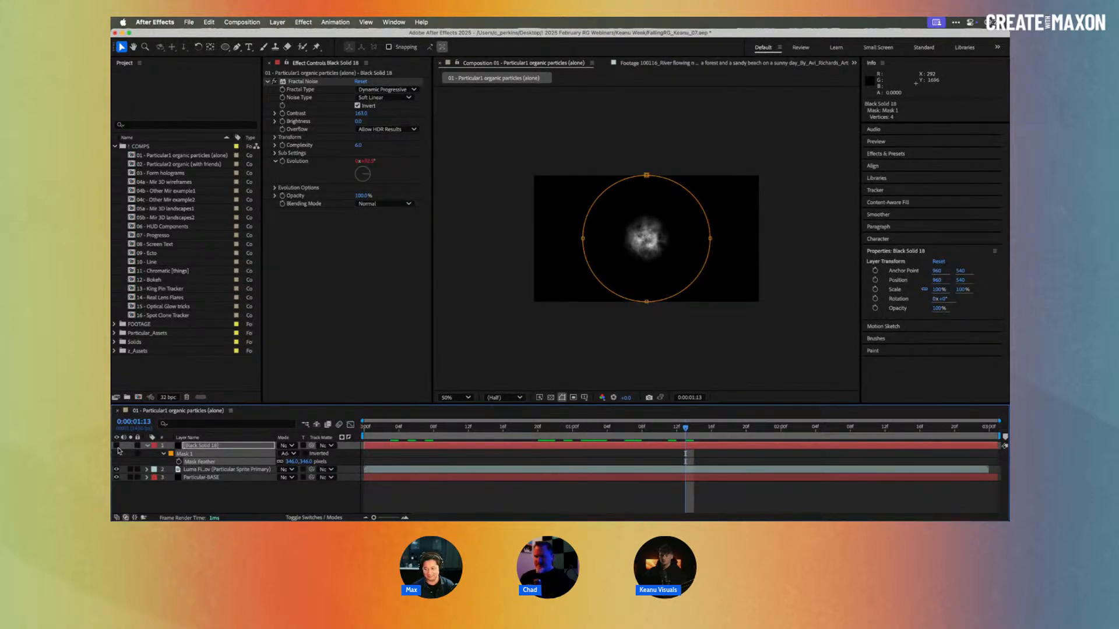
pyautogui.click(116, 469)
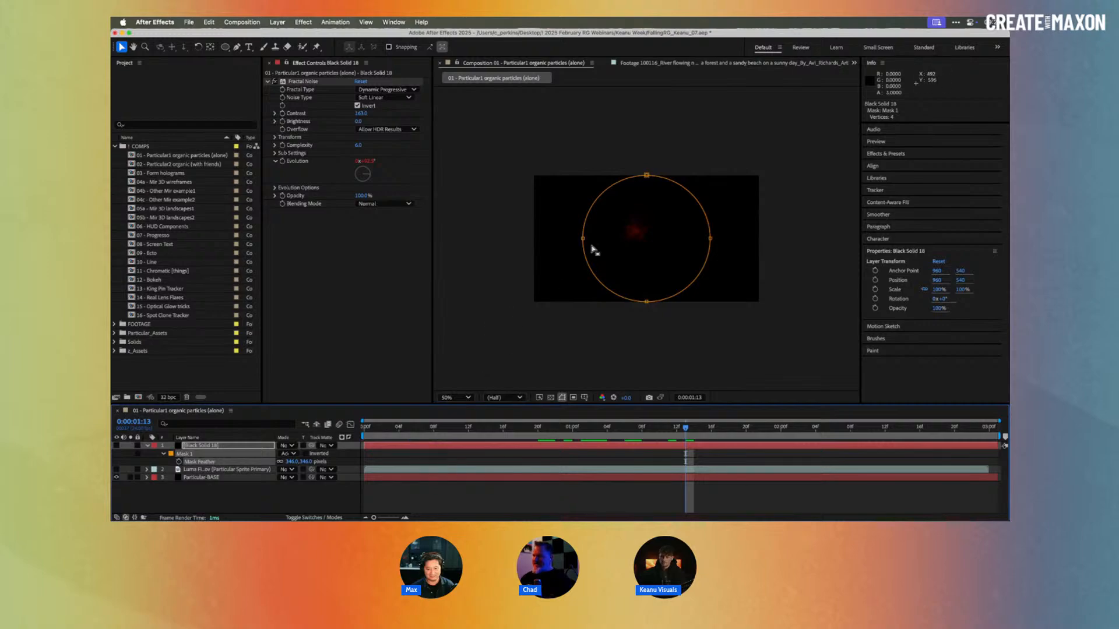
pyautogui.press('/')
pyautogui.click(370, 430)
pyautogui.press('space')
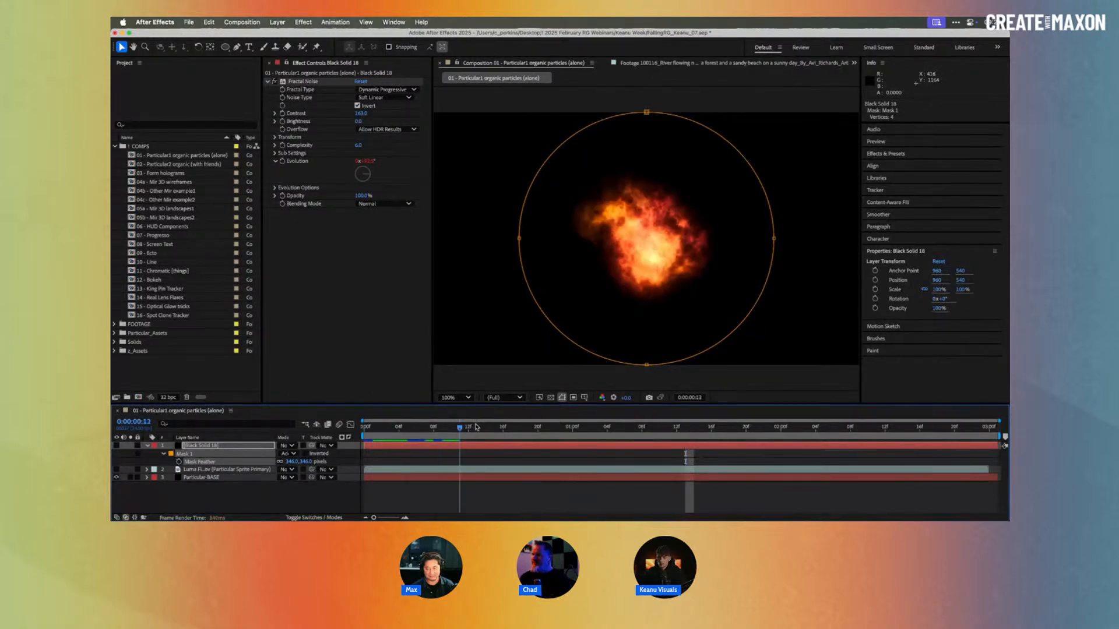
pyautogui.moveTo(555, 429); pyautogui.dragTo(520, 429)
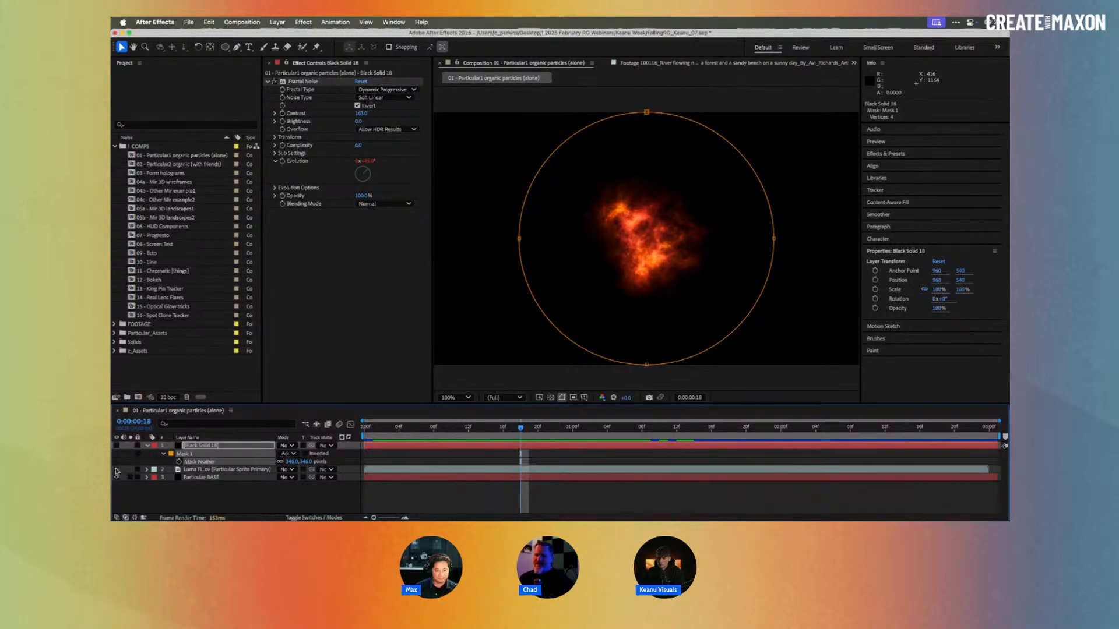
# Step: Show the Luma Fire sprite at 200% magnification for comparison, then hide it again and scrub through the fire
pyautogui.click(117, 469)
pyautogui.press('.')
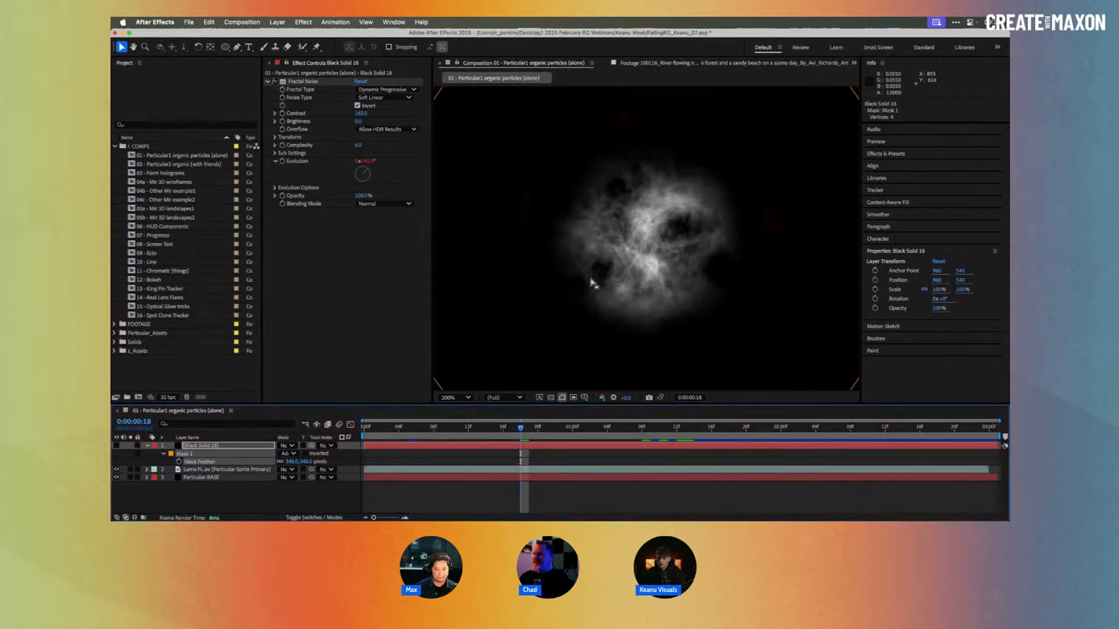
pyautogui.click(117, 478)
pyautogui.click(116, 469)
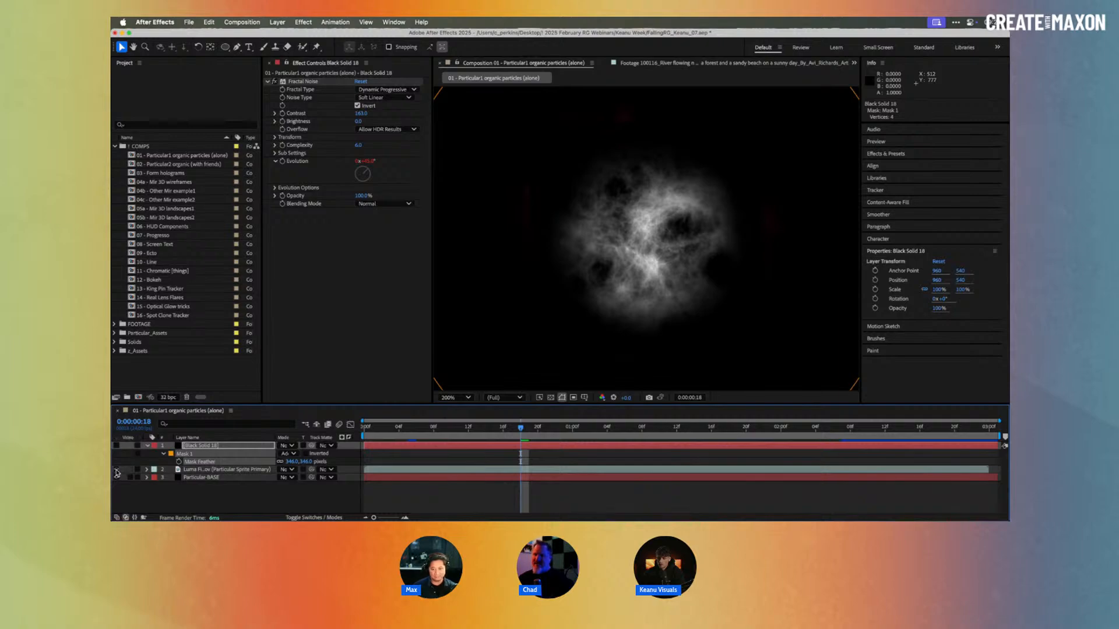
pyautogui.moveTo(397, 431); pyautogui.dragTo(545, 424)
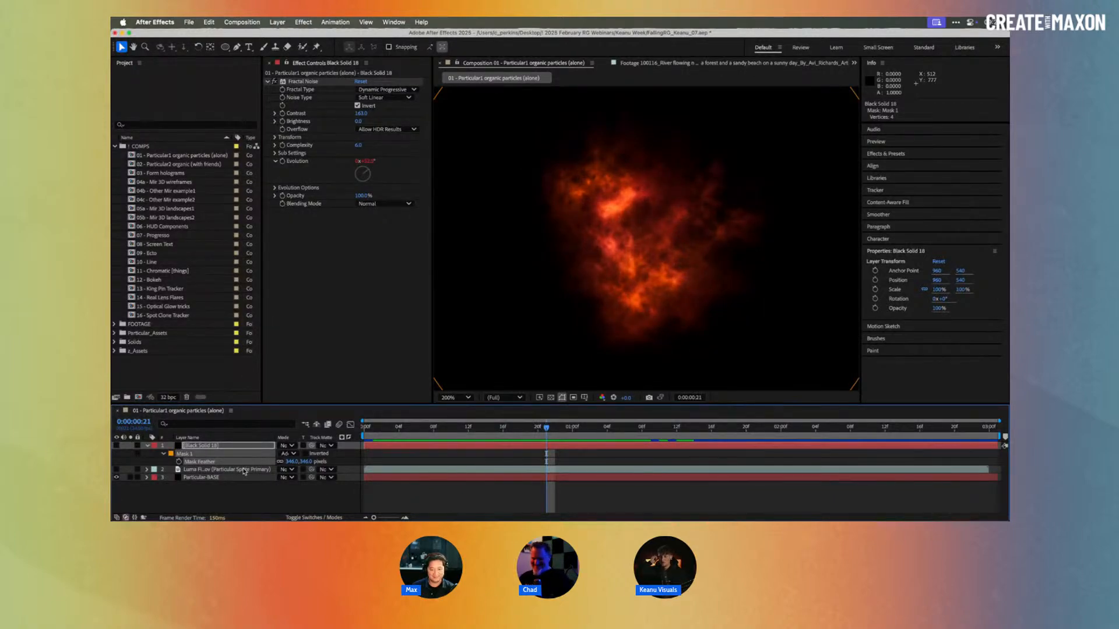
# Step: Reveal the Opacity Over Life graph in the Particular-BASE layer's Particular effect and widen the effect controls
pyautogui.click(225, 478)
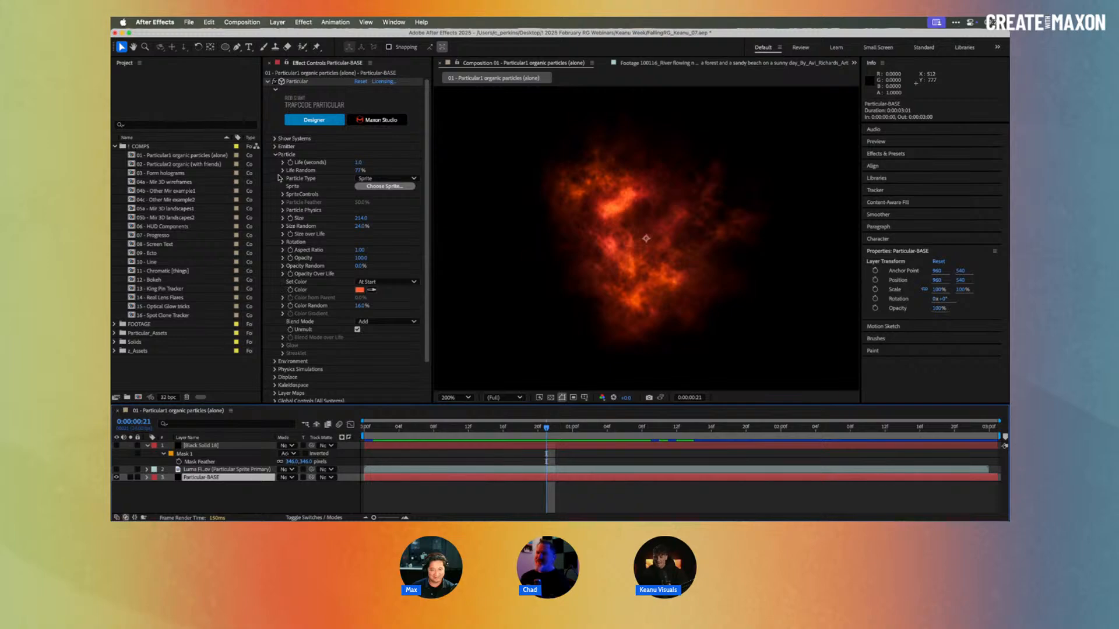
pyautogui.click(283, 274)
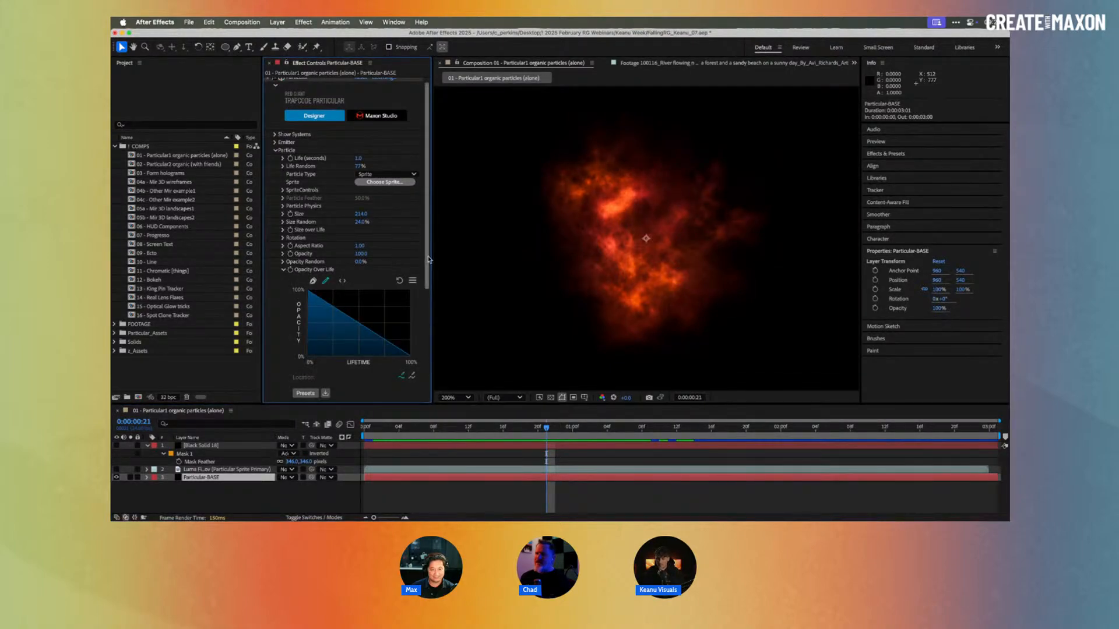
pyautogui.moveTo(433, 256); pyautogui.dragTo(455, 256)
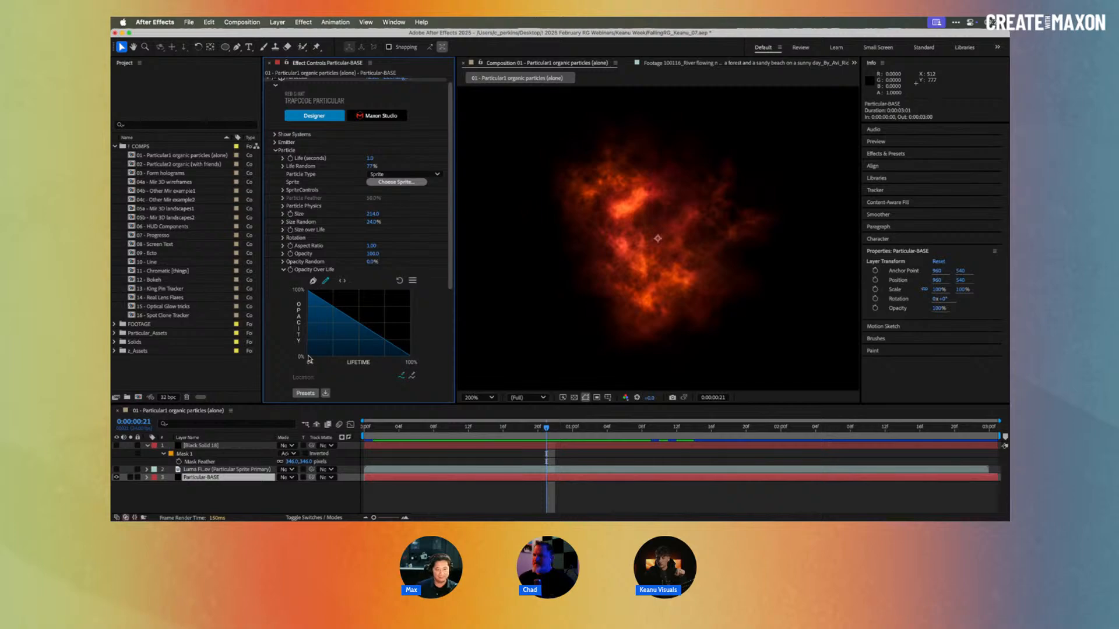
# Step: Review the available Particle Type options of the Particular-BASE layer, leaving the type as Sprite
pyautogui.click(394, 175)
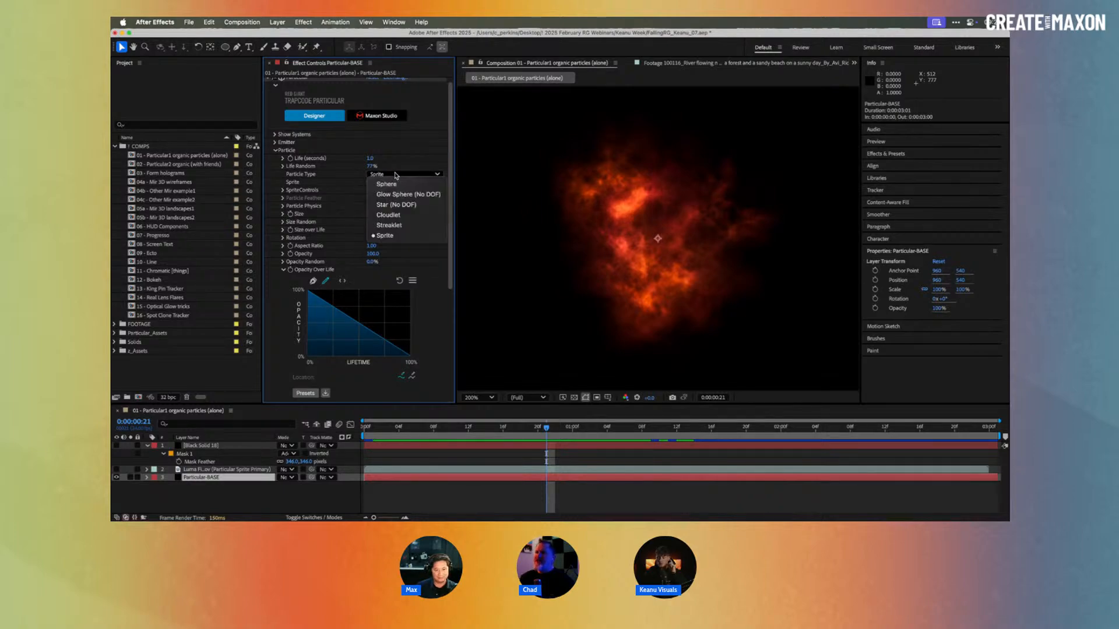
pyautogui.click(326, 175)
pyautogui.click(273, 151)
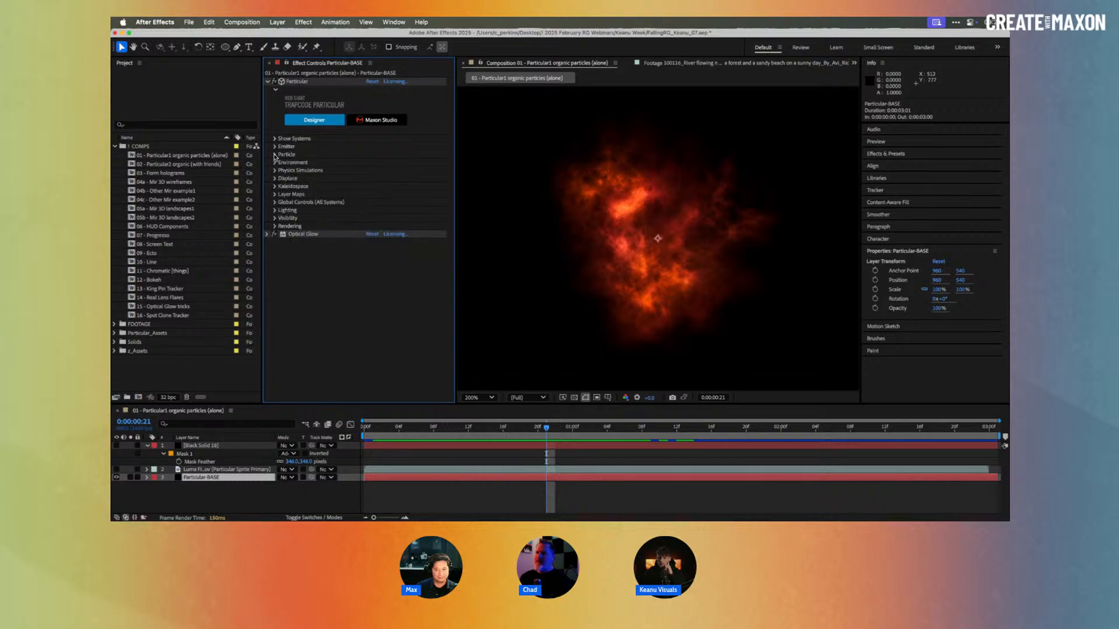
pyautogui.click(275, 154)
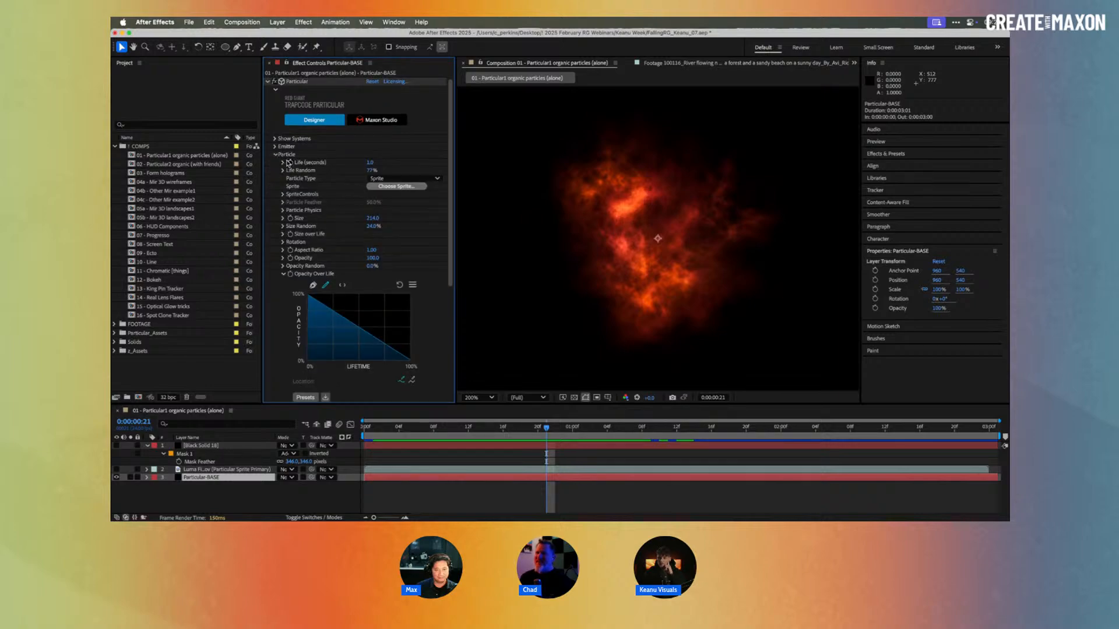
pyautogui.click(392, 180)
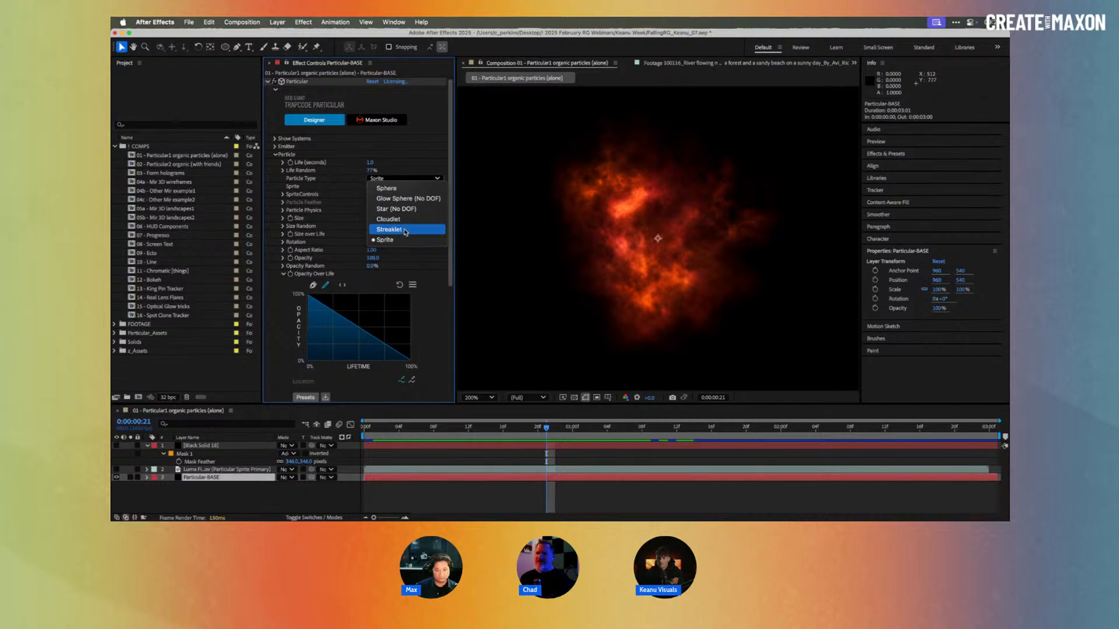
pyautogui.click(344, 184)
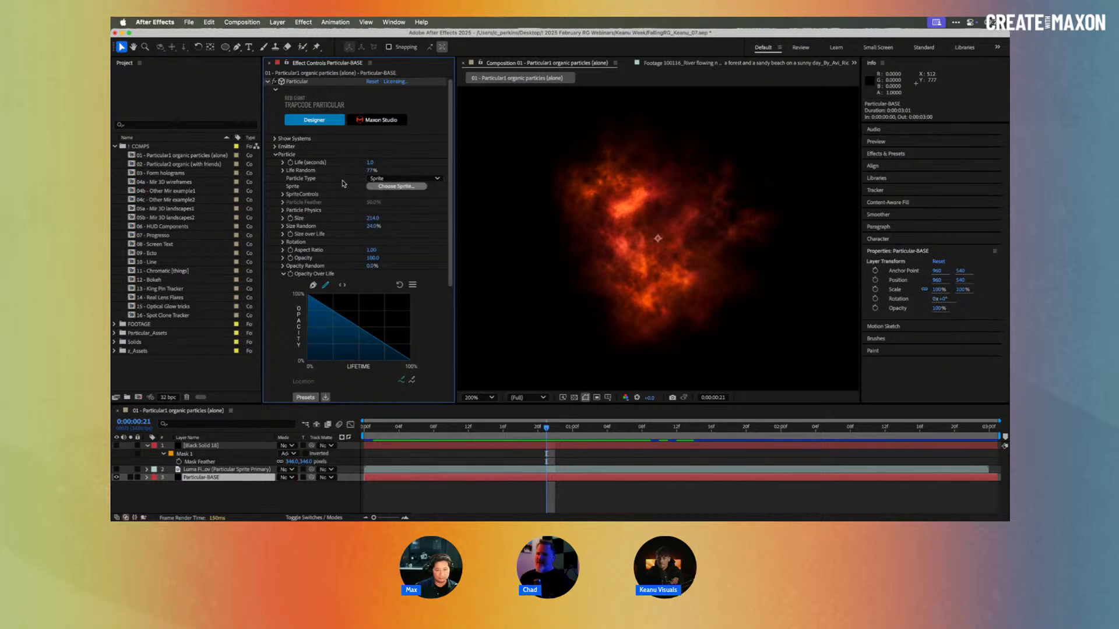
# Step: Browse Particular's sprite library, including the Atomic Age and Emojis categories, and leave it without choosing a sprite
pyautogui.click(389, 187)
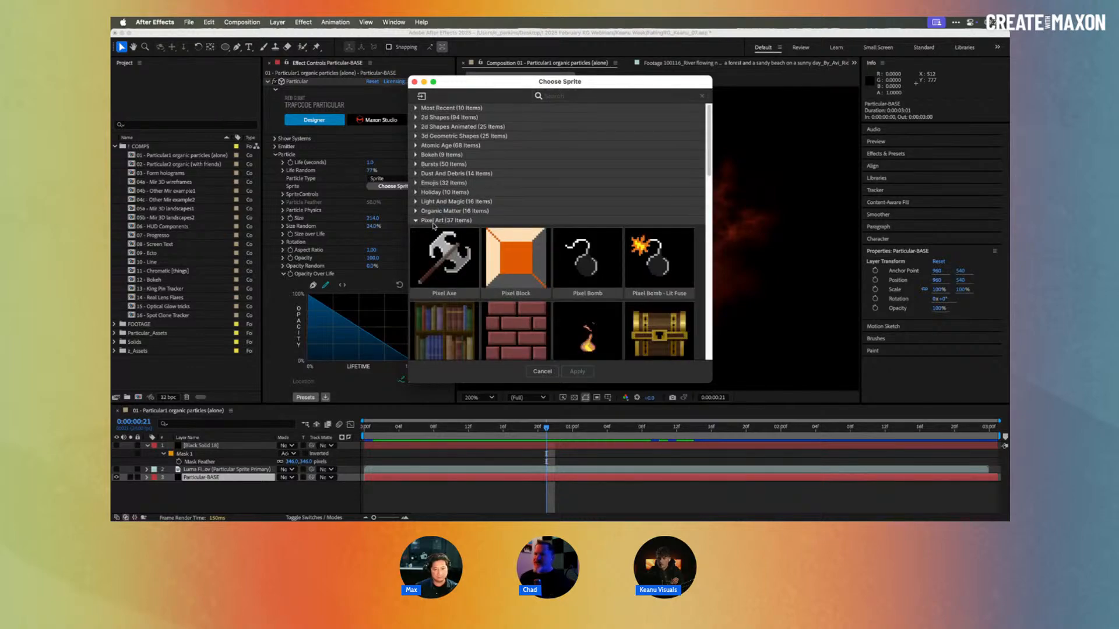
pyautogui.click(416, 221)
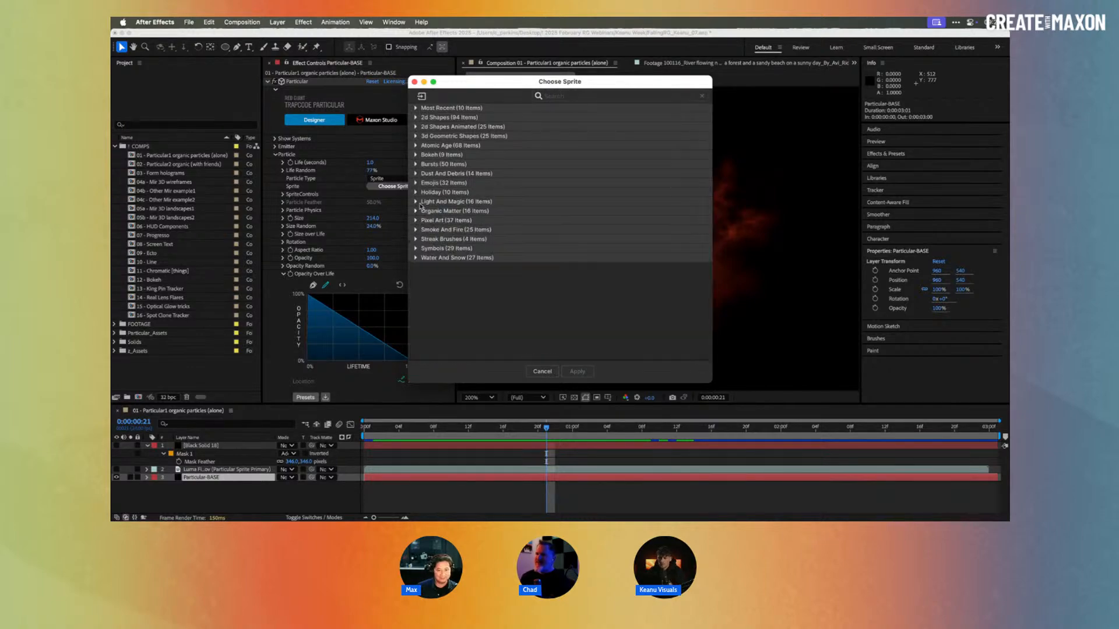
pyautogui.click(416, 145)
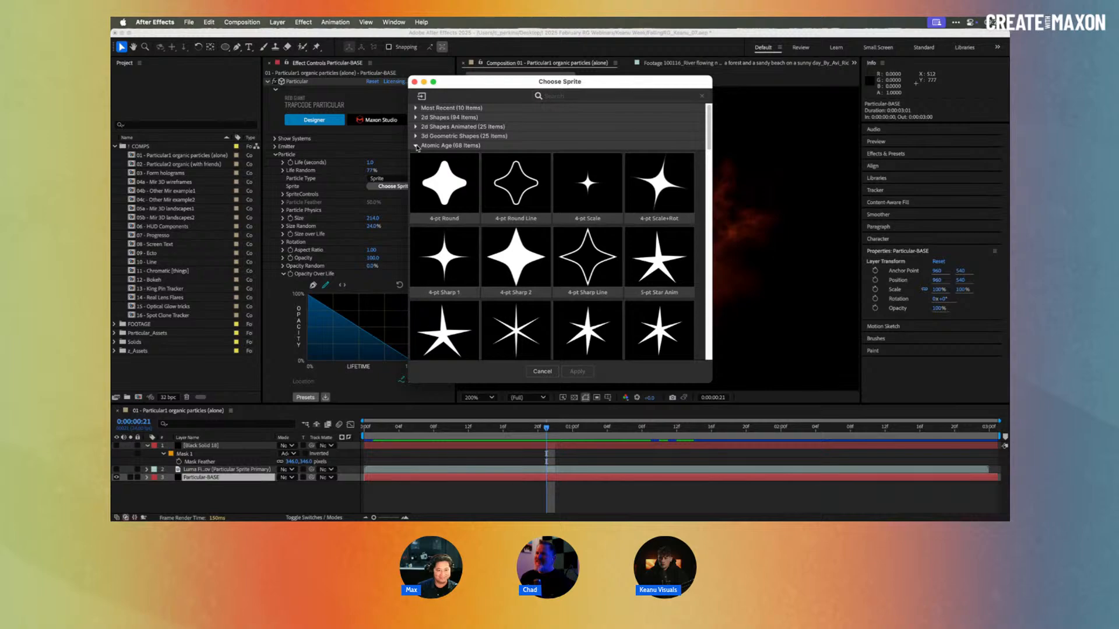
pyautogui.click(416, 145)
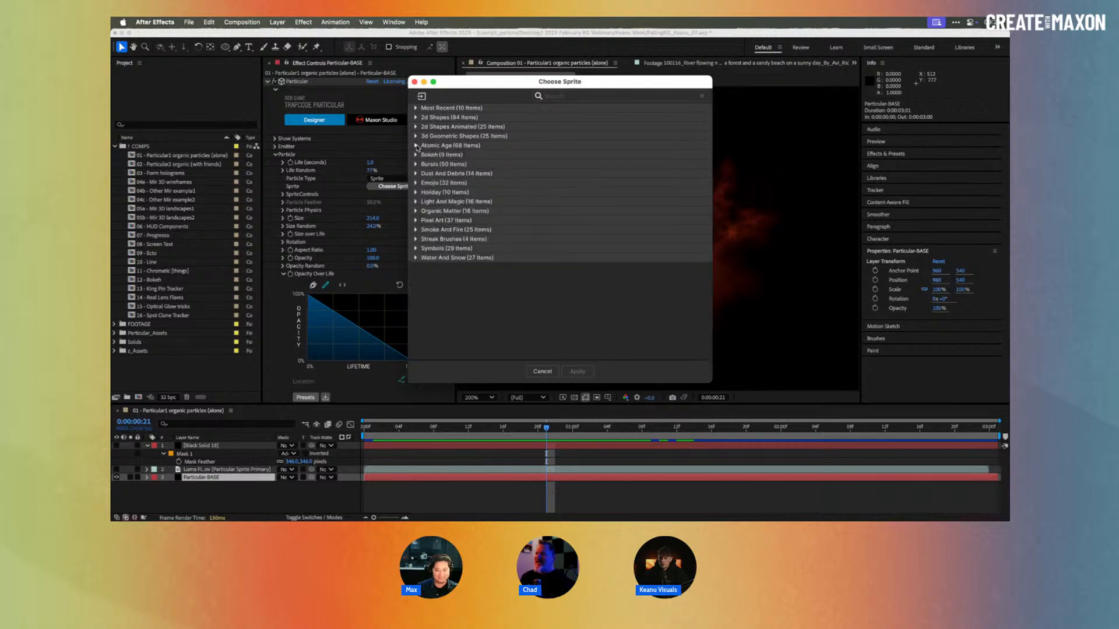
pyautogui.click(417, 182)
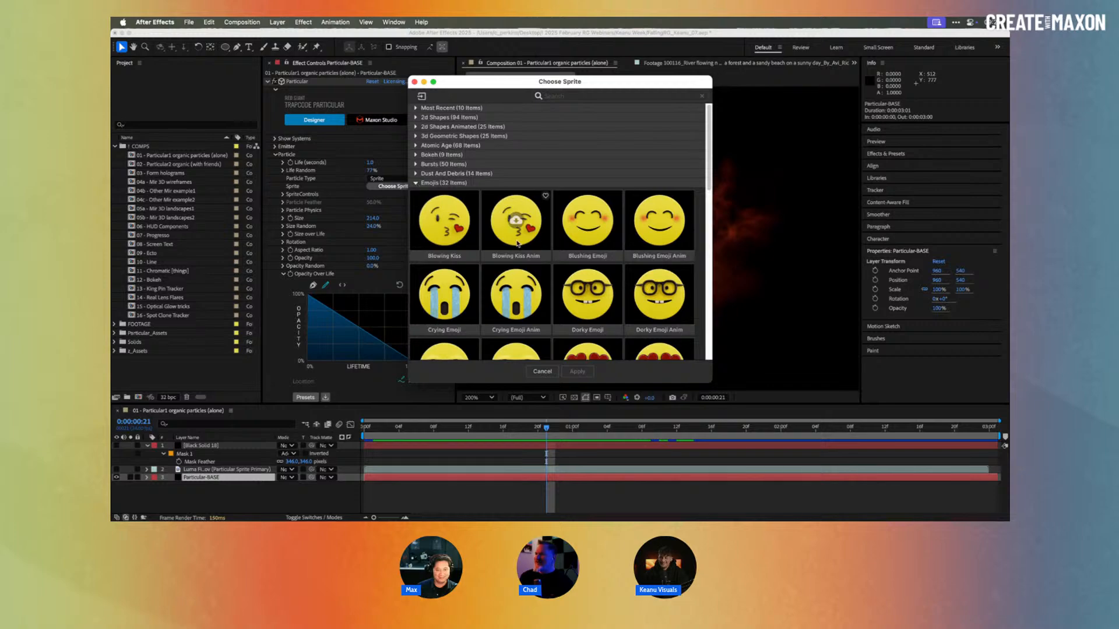
pyautogui.scroll(-3, 518, 233)
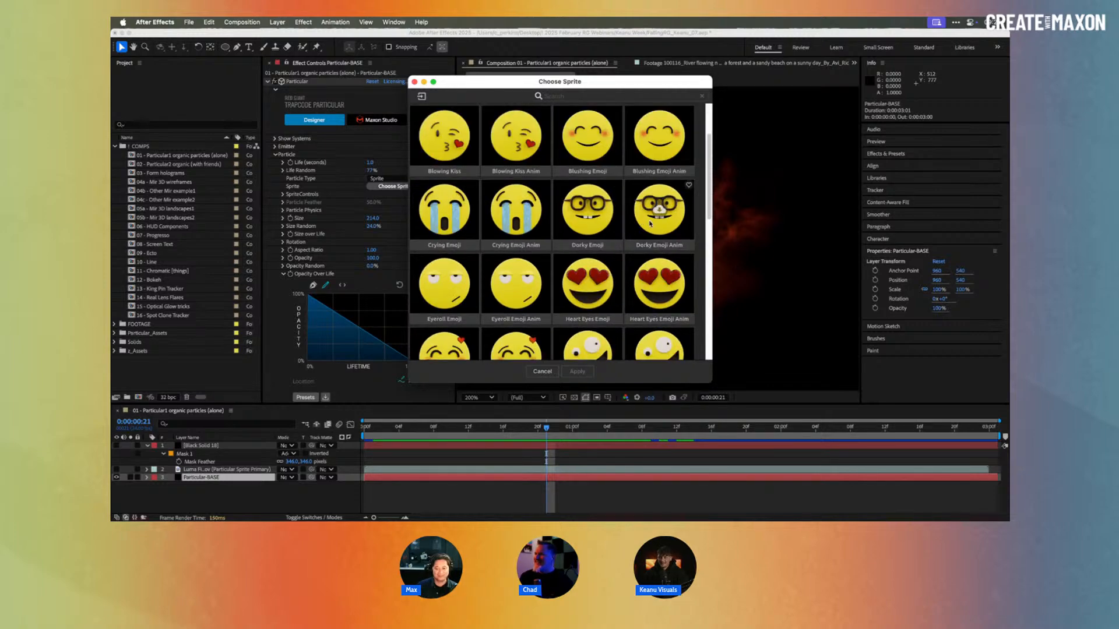
pyautogui.scroll(3, 454, 153)
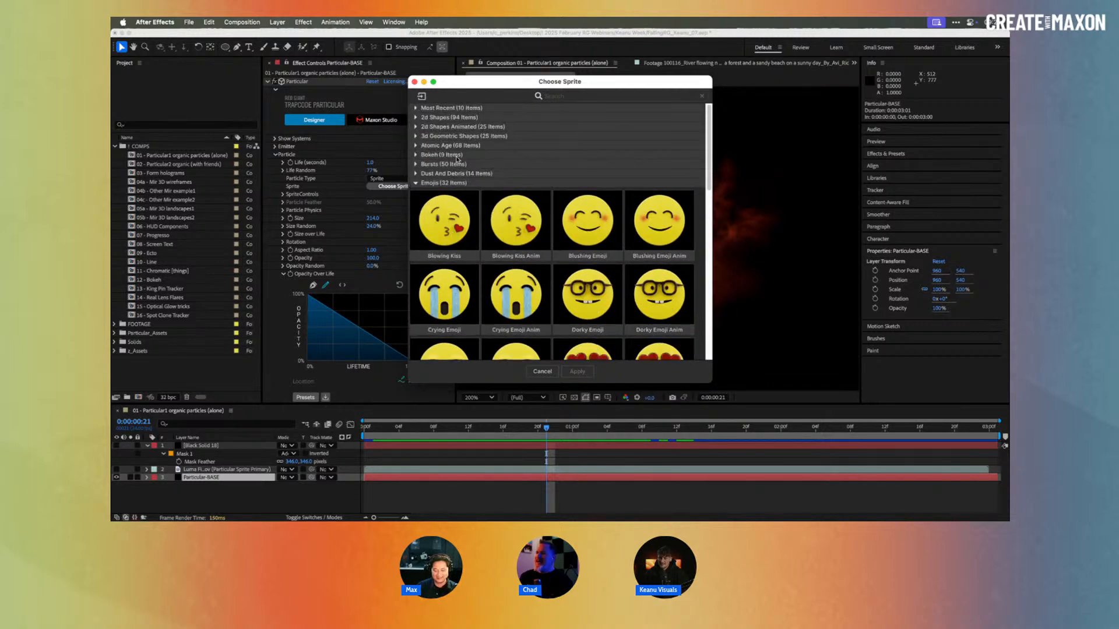
pyautogui.click(416, 183)
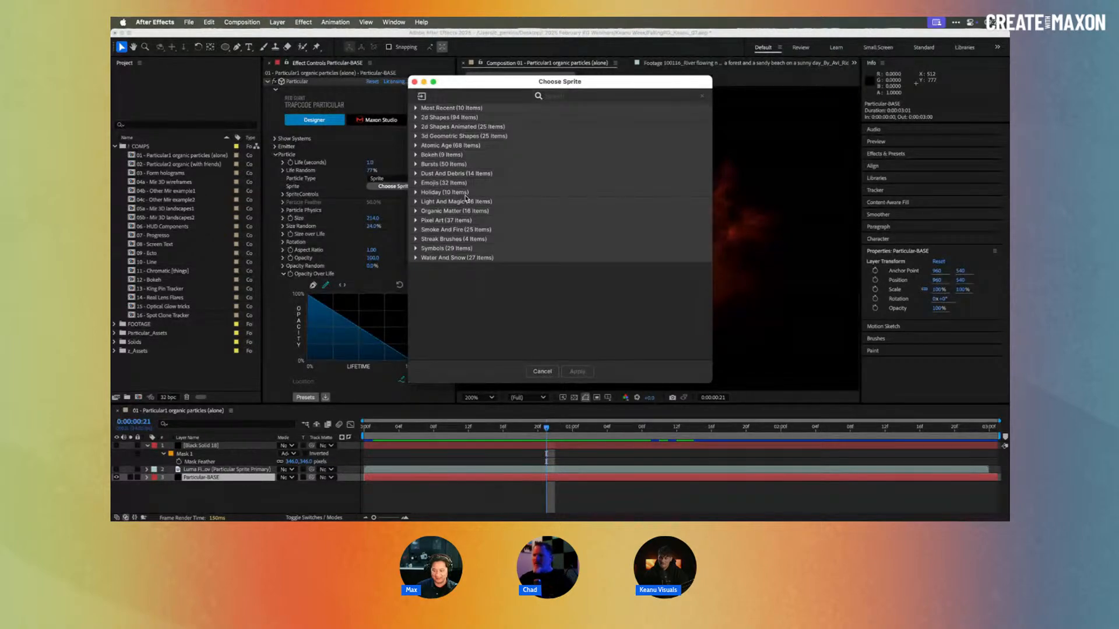
pyautogui.click(542, 371)
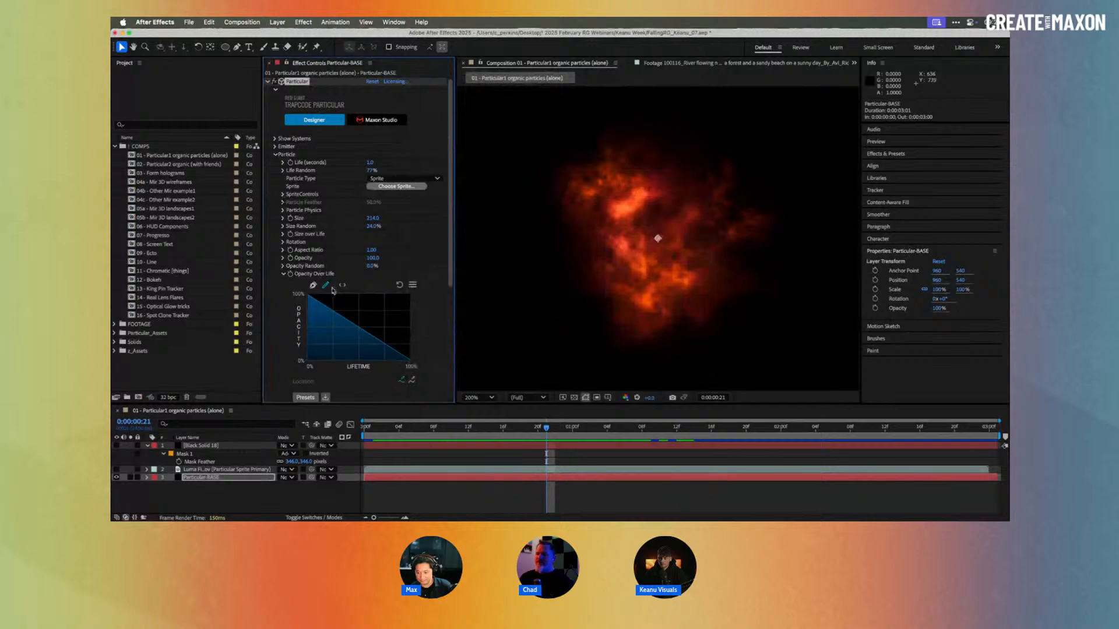
# Step: Examine Particular's Sprite Controls and the source layer options for the sprite, then collapse them
pyautogui.click(282, 194)
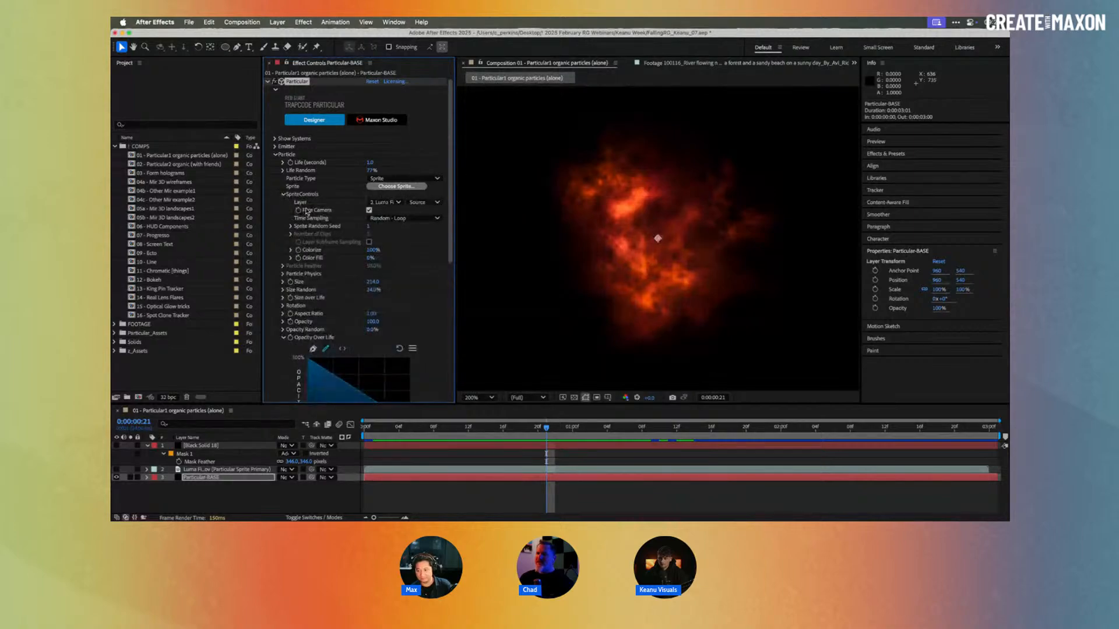
pyautogui.click(386, 203)
pyautogui.press('Escape')
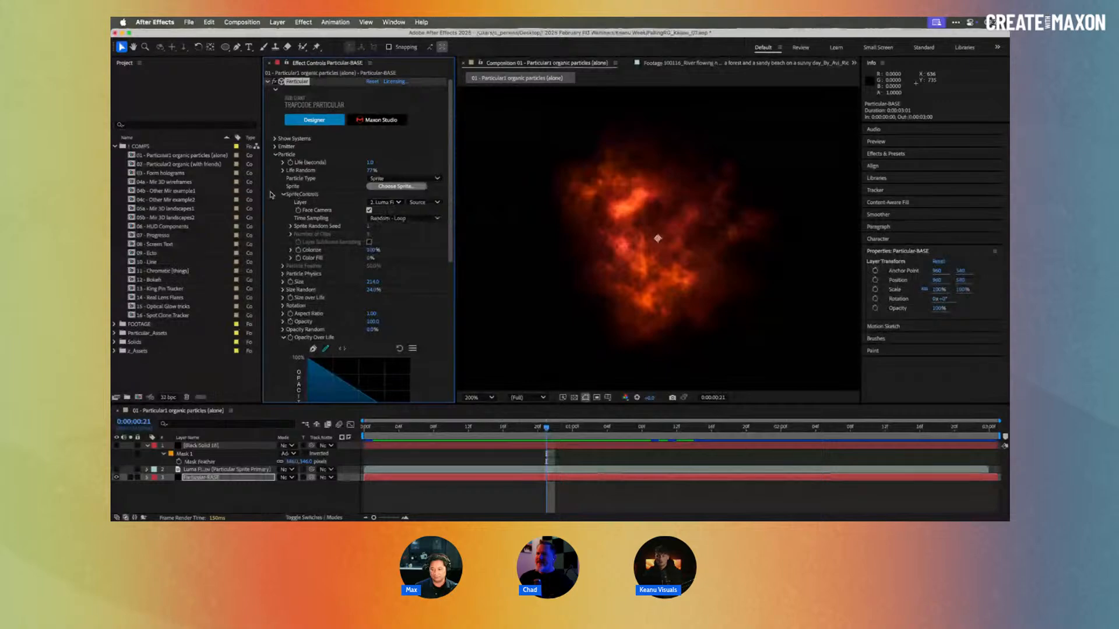
pyautogui.click(283, 195)
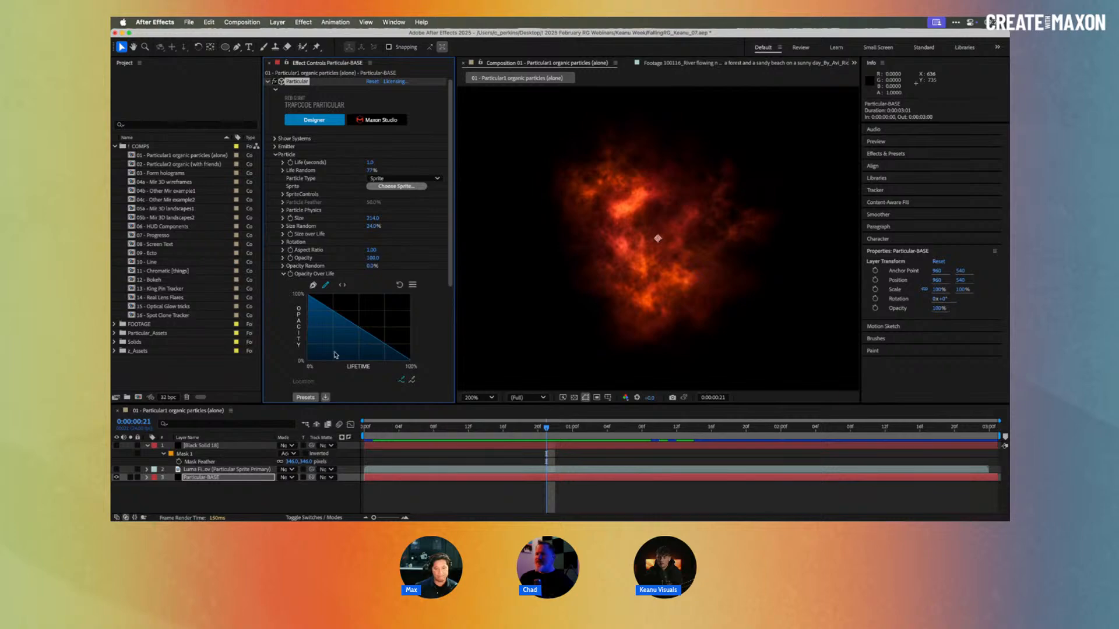
# Step: Redraw the start of the Opacity Over Life curve so particles fade in quickly from 0%, then collapse the graph
pyautogui.moveTo(307, 352); pyautogui.dragTo(310, 361)
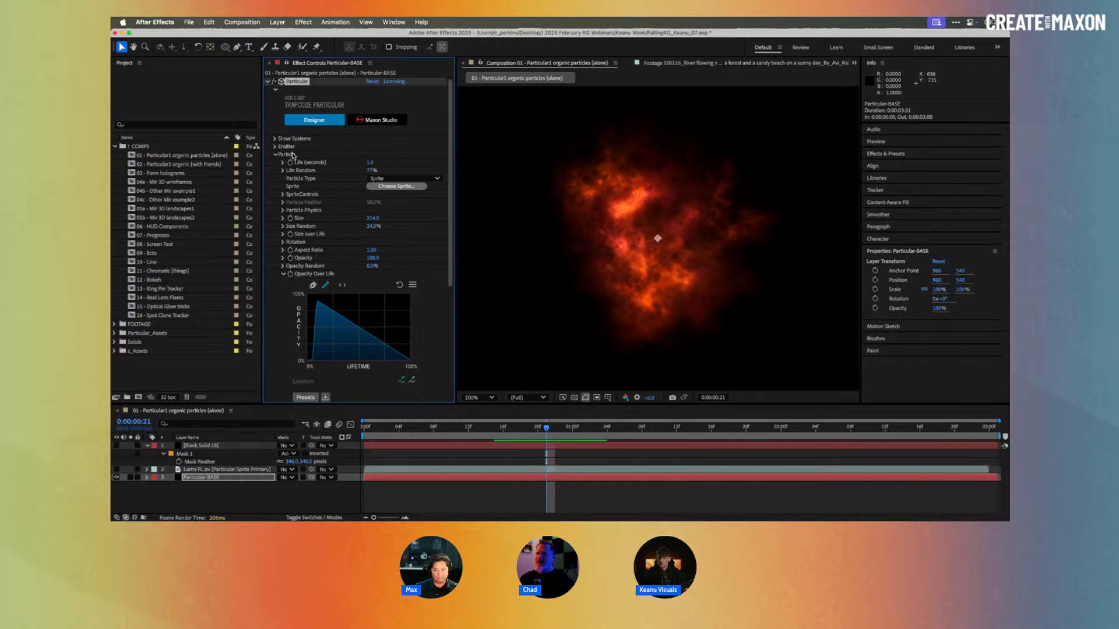
pyautogui.click(275, 138)
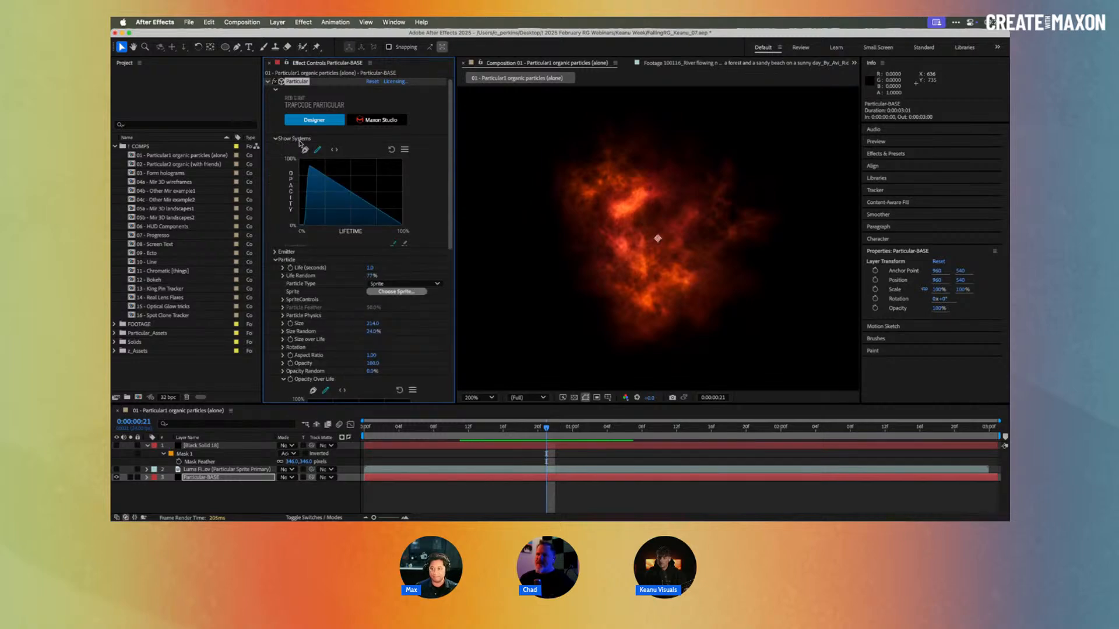
pyautogui.click(275, 138)
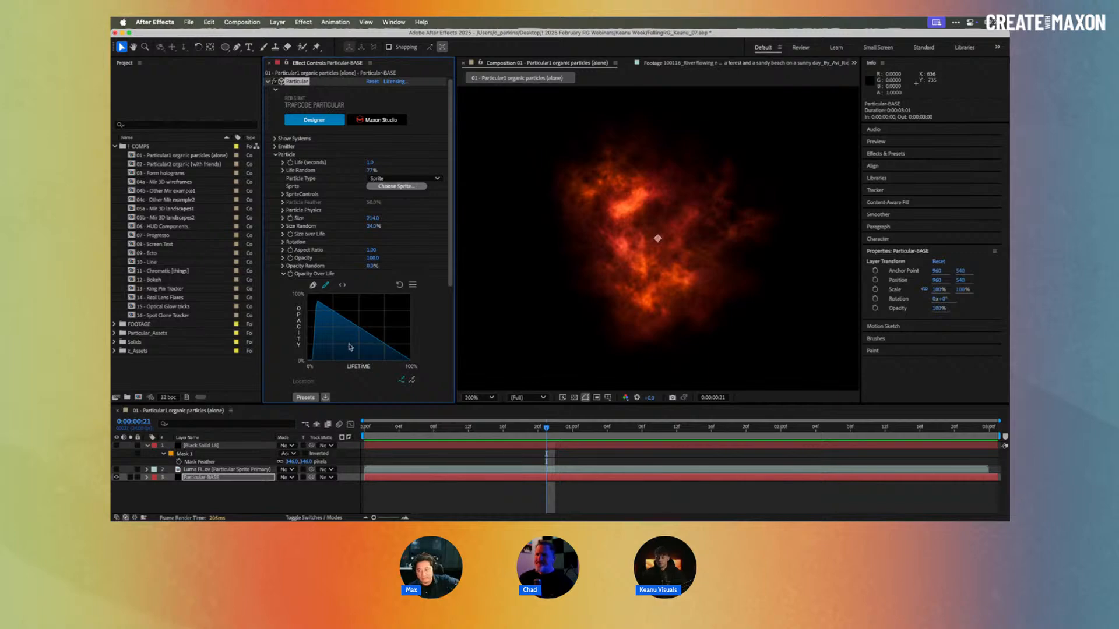
pyautogui.click(284, 274)
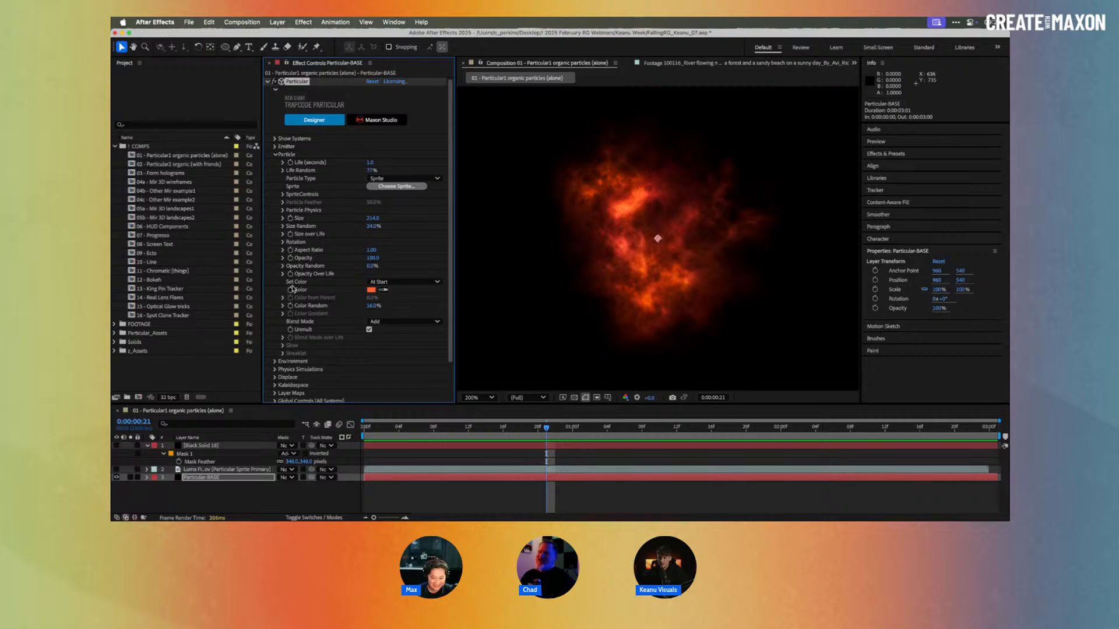
# Step: Open the "02 - Particular2 organic (with friends)" composition, preview its fire around frame 9 at 200%, and select the Particular-HIGHLIGHTS layer
pyautogui.click(197, 166)
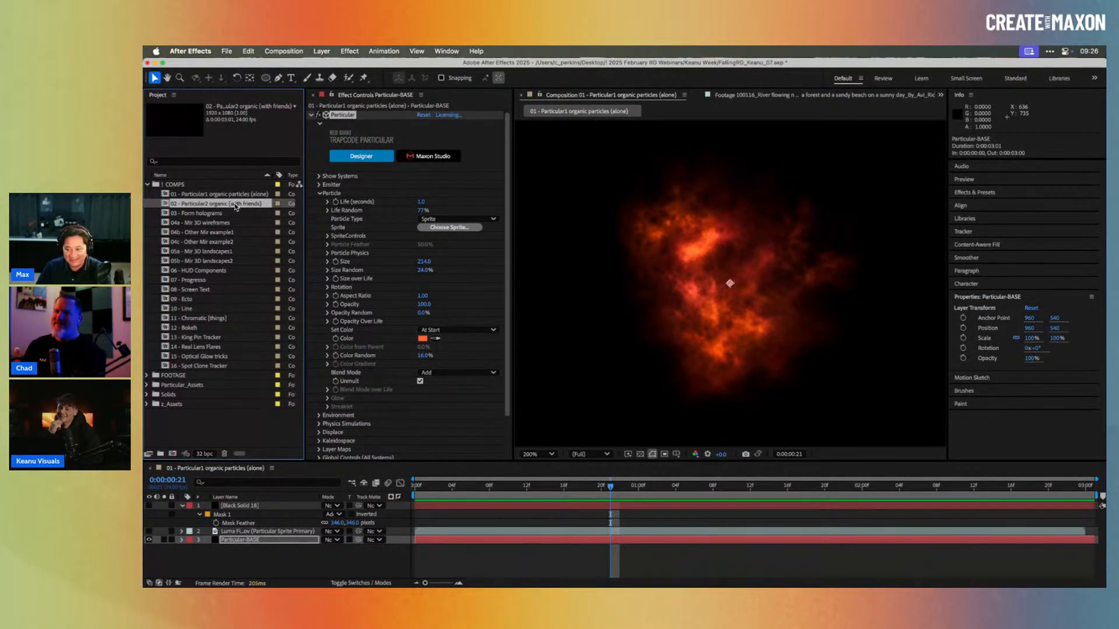
pyautogui.doubleClick(235, 204)
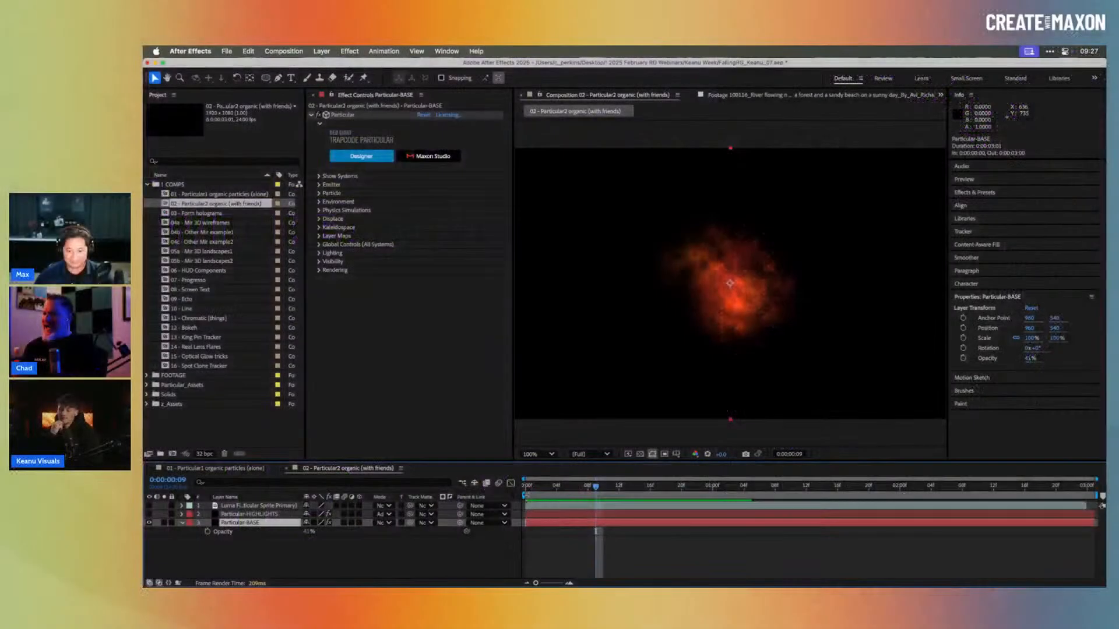
pyautogui.moveTo(571, 491); pyautogui.dragTo(719, 486)
pyautogui.press('.')
pyautogui.click(595, 486)
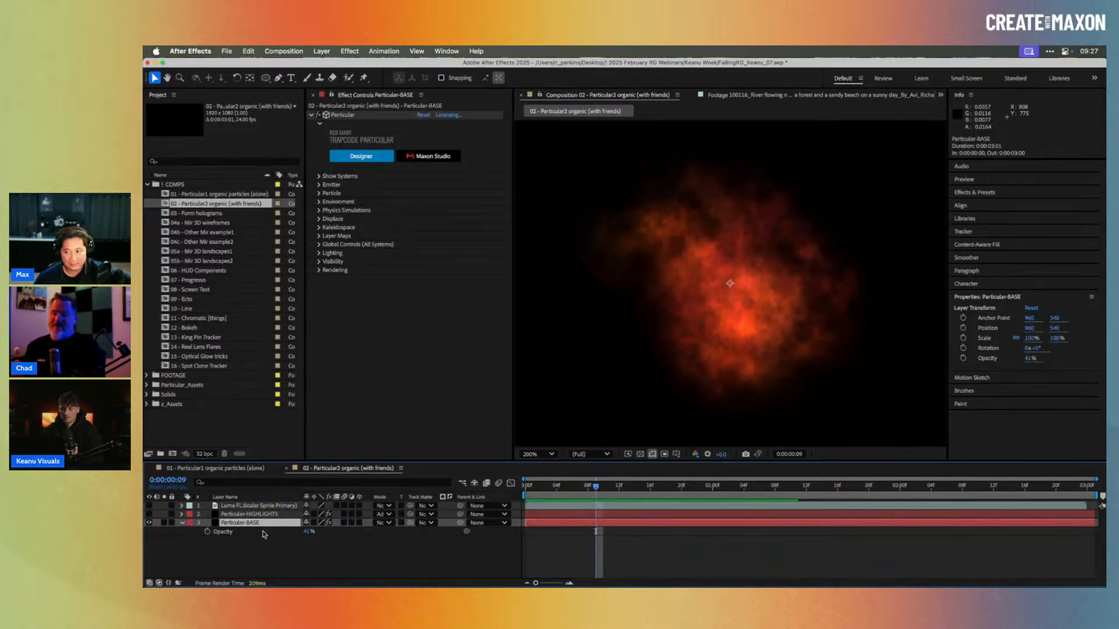
pyautogui.click(262, 515)
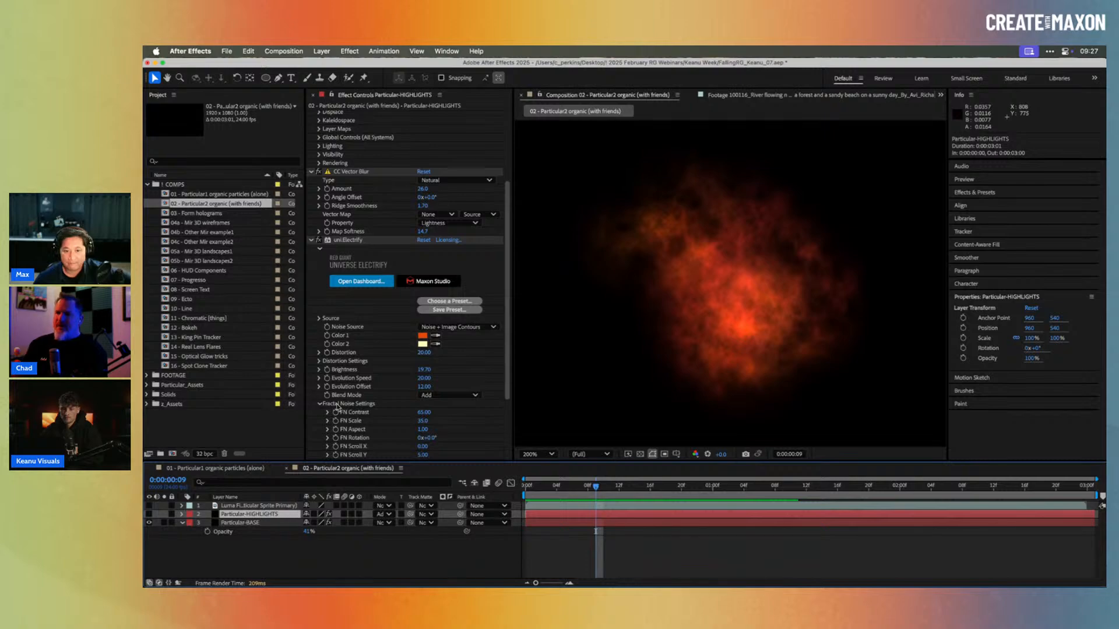
# Step: Collapse the uni.Electrify and CC Vector Blur settings, then show the Particular-HIGHLIGHTS layer with its uni.Electrify effect disabled
pyautogui.click(318, 240)
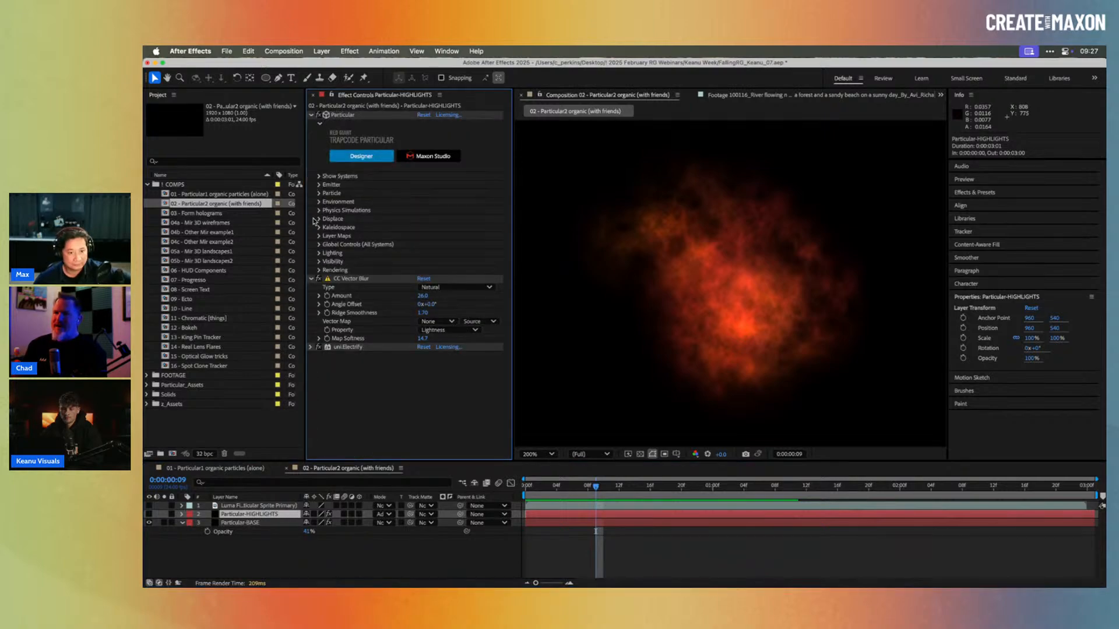
pyautogui.click(310, 278)
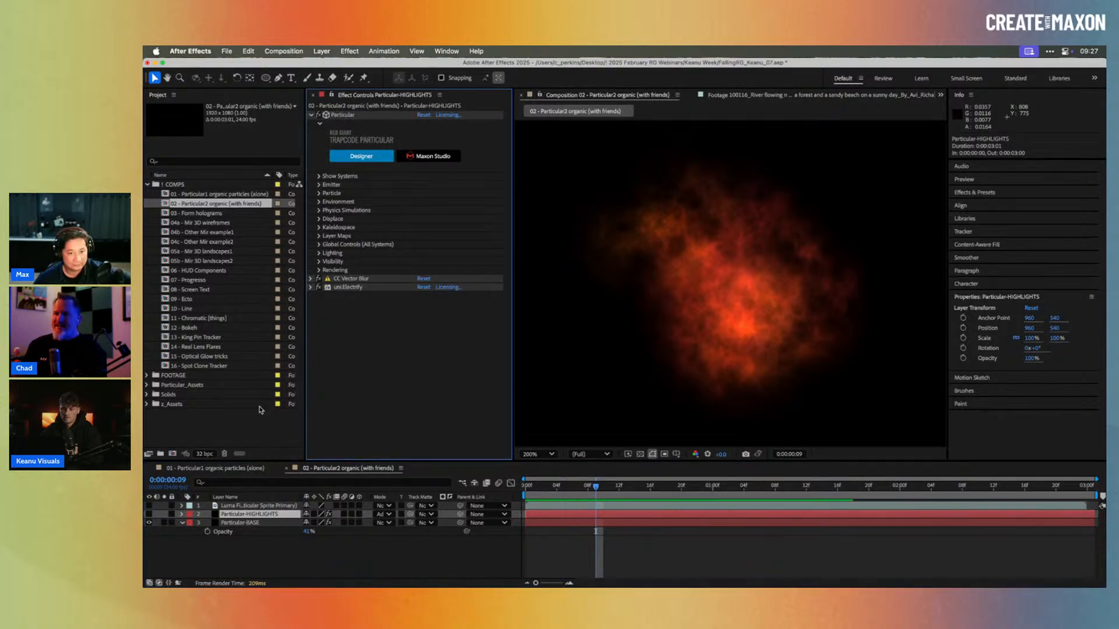
pyautogui.click(149, 514)
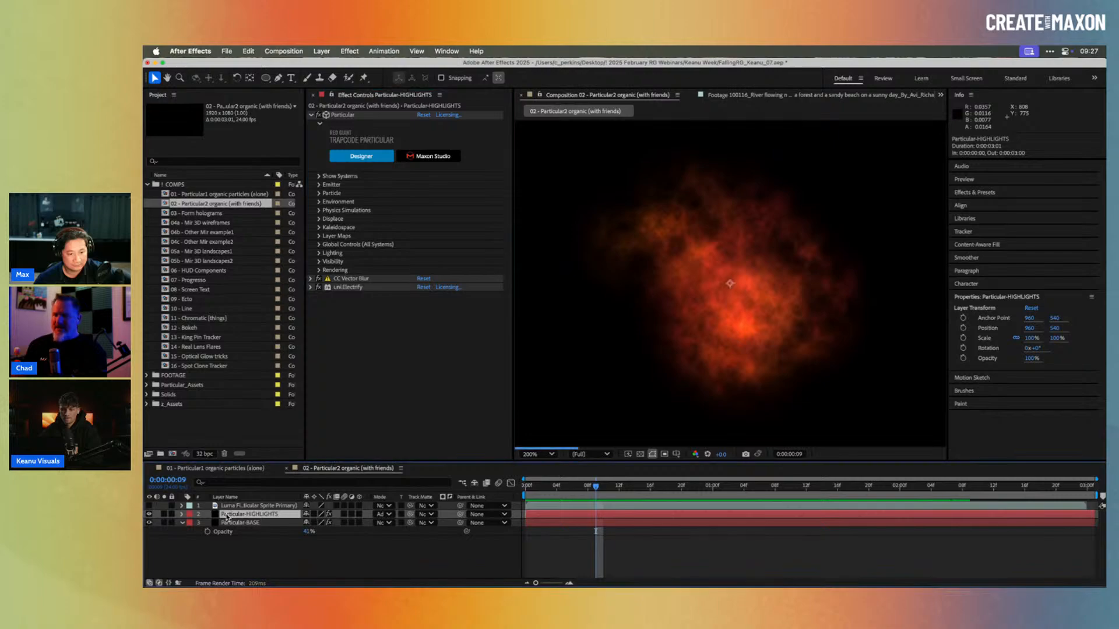
pyautogui.click(318, 287)
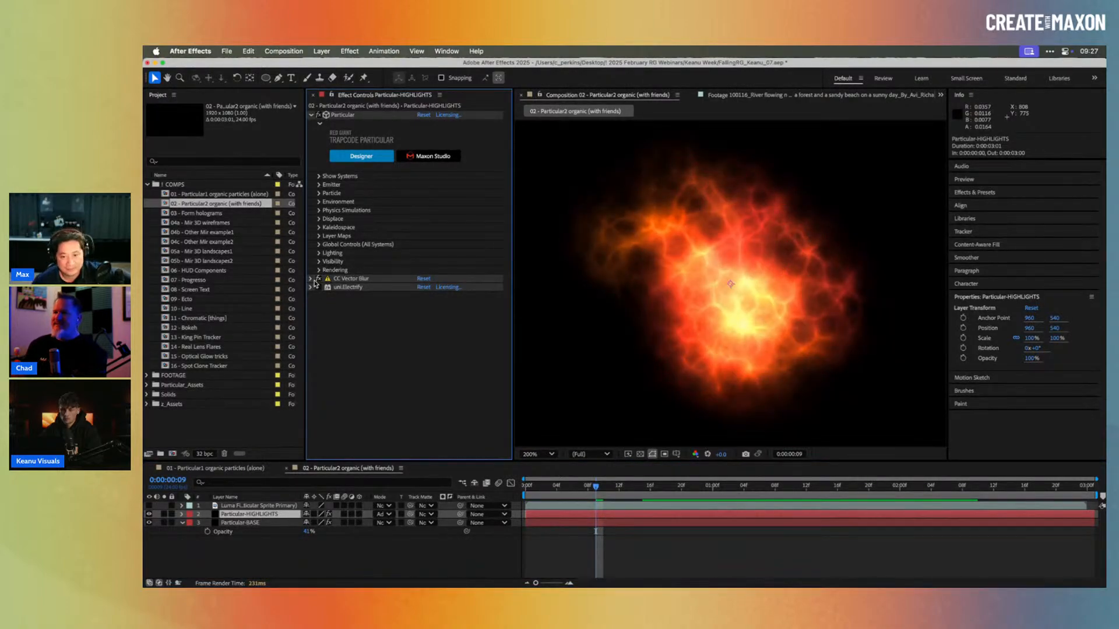
# Step: Compare the fire with CC Vector Blur off and on, try its Amount at 94, and undo that change
pyautogui.click(318, 279)
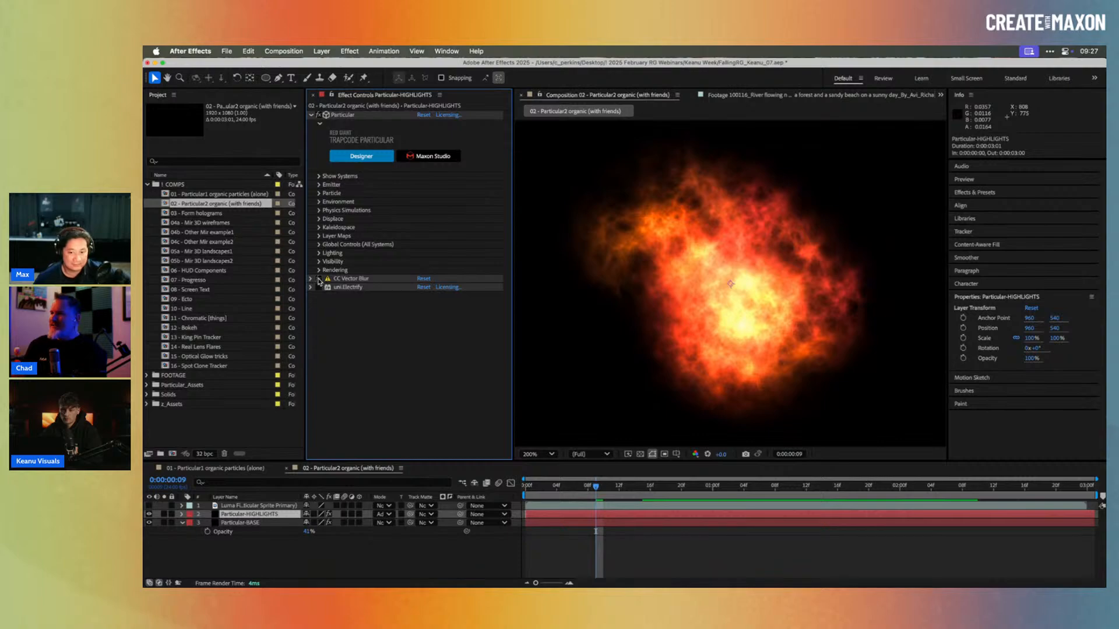
pyautogui.click(319, 280)
pyautogui.click(310, 279)
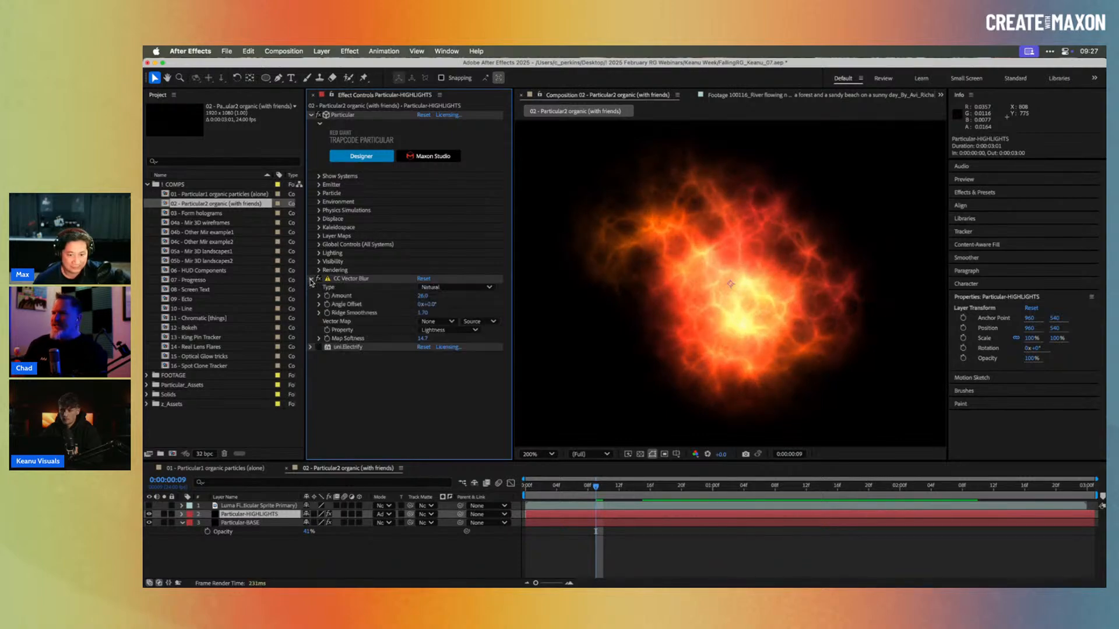
pyautogui.moveTo(423, 296); pyautogui.dragTo(451, 292)
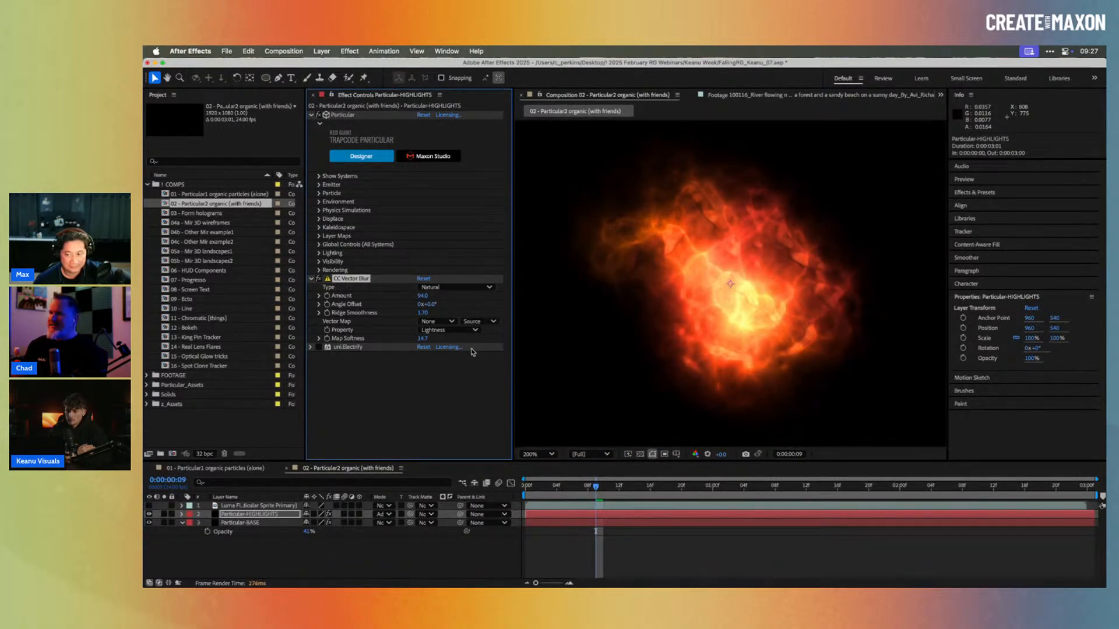
pyautogui.press('super+z')
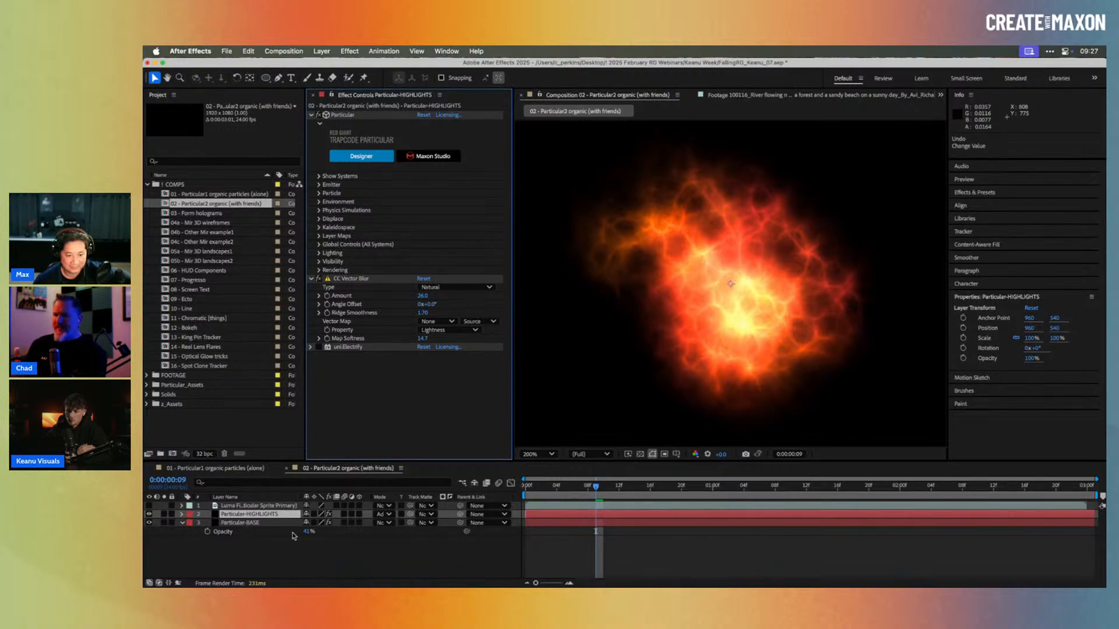
# Step: Scrub the highlights fire to frame 12 and turn the uni.Electrify effect back on
pyautogui.moveTo(308, 535); pyautogui.dragTo(296, 531)
pyautogui.click(285, 516)
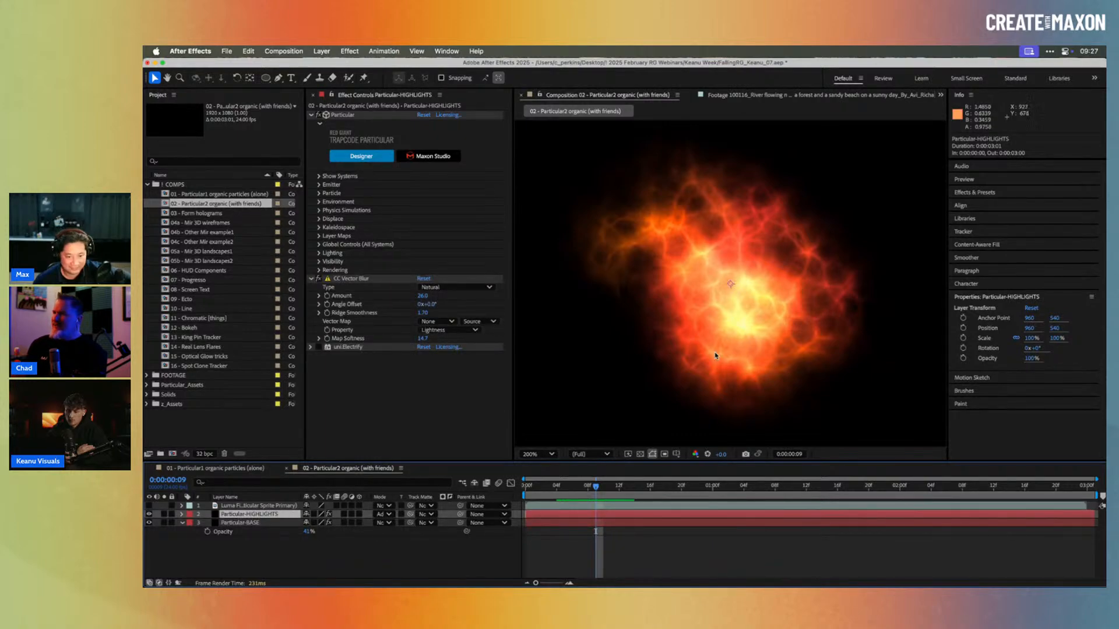
pyautogui.moveTo(578, 487); pyautogui.dragTo(619, 482)
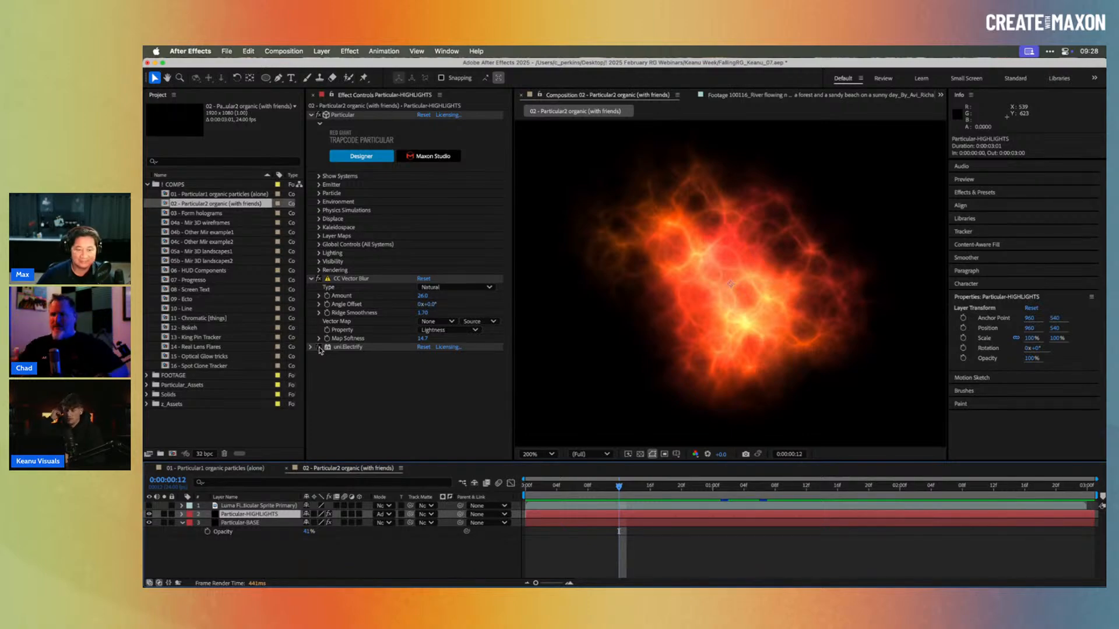
pyautogui.click(318, 347)
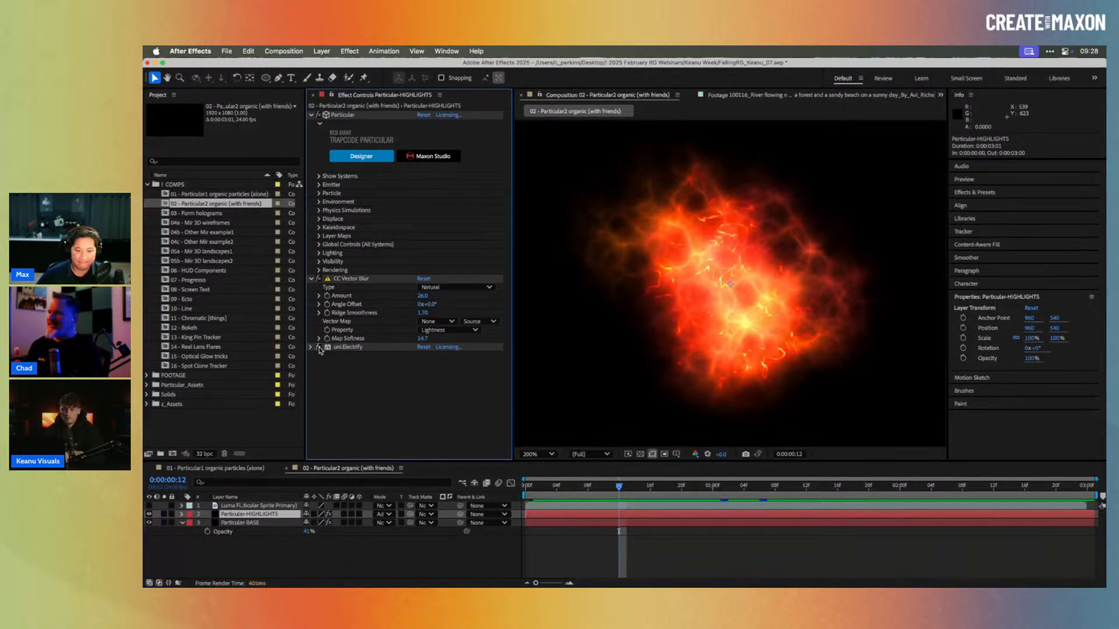
# Step: Preview the electrified fire from its first frame through its fade-out, viewing it at 200% and 100%
pyautogui.press(',')
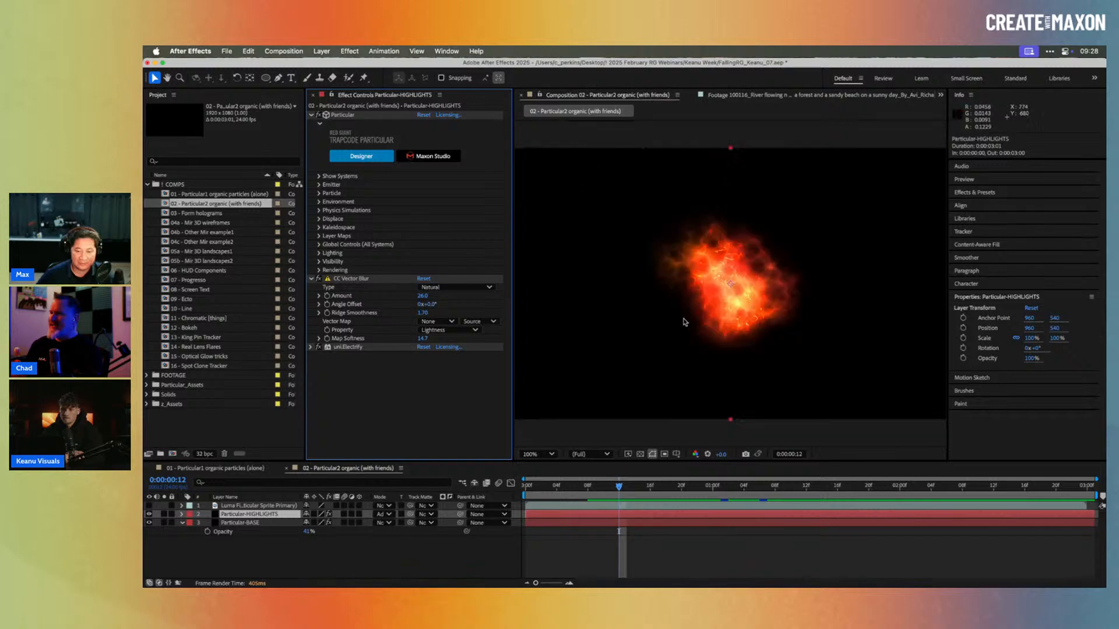
pyautogui.moveTo(589, 496); pyautogui.dragTo(538, 491)
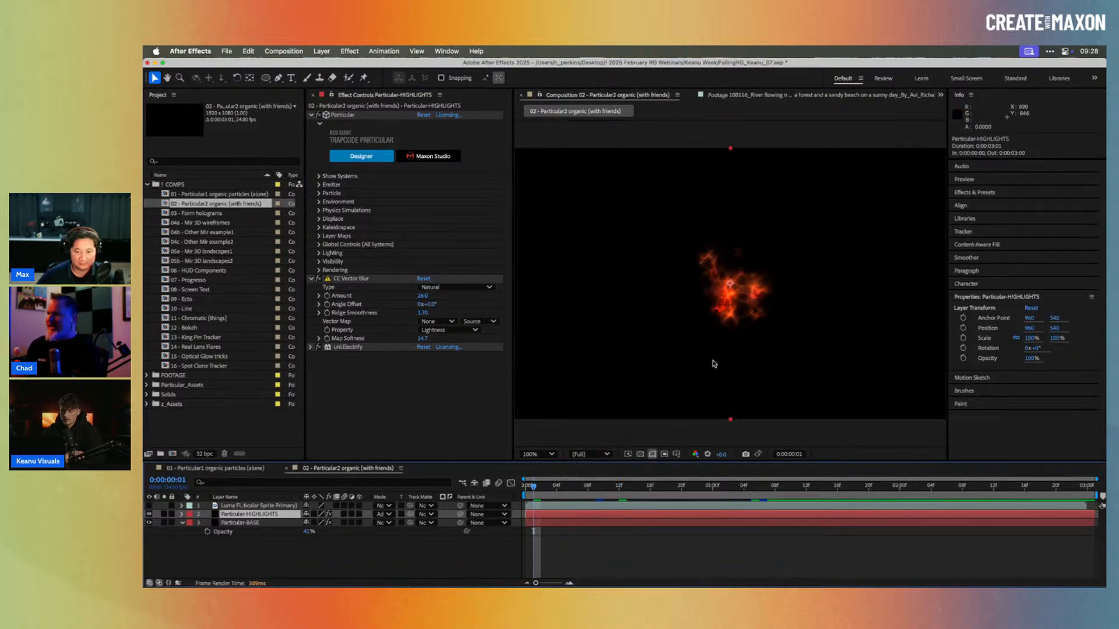
pyautogui.press('.')
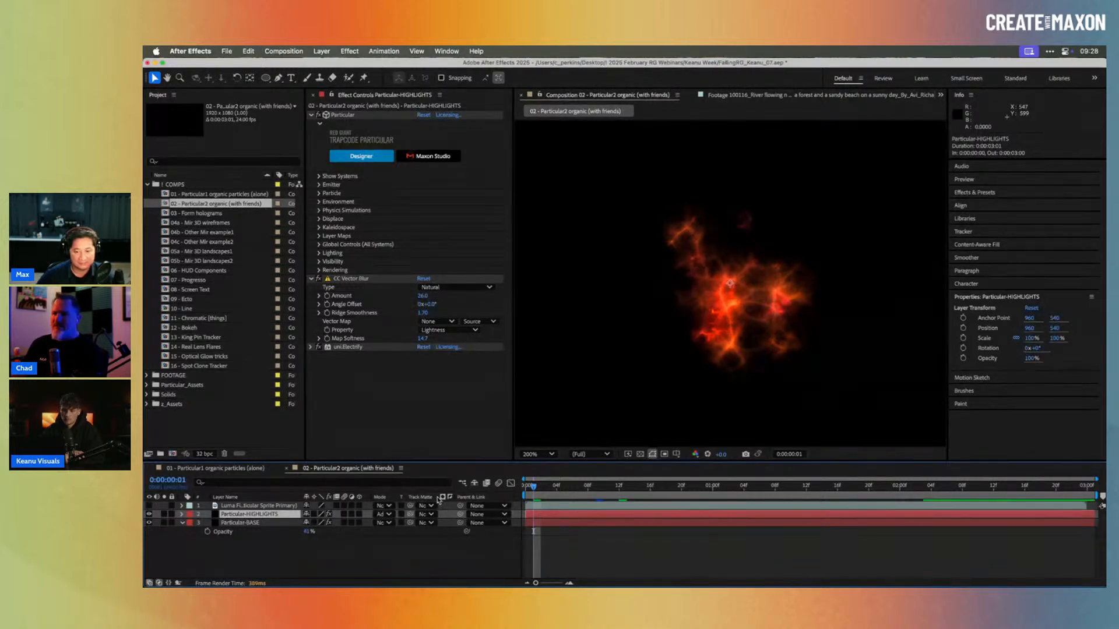
pyautogui.moveTo(540, 488); pyautogui.dragTo(523, 491)
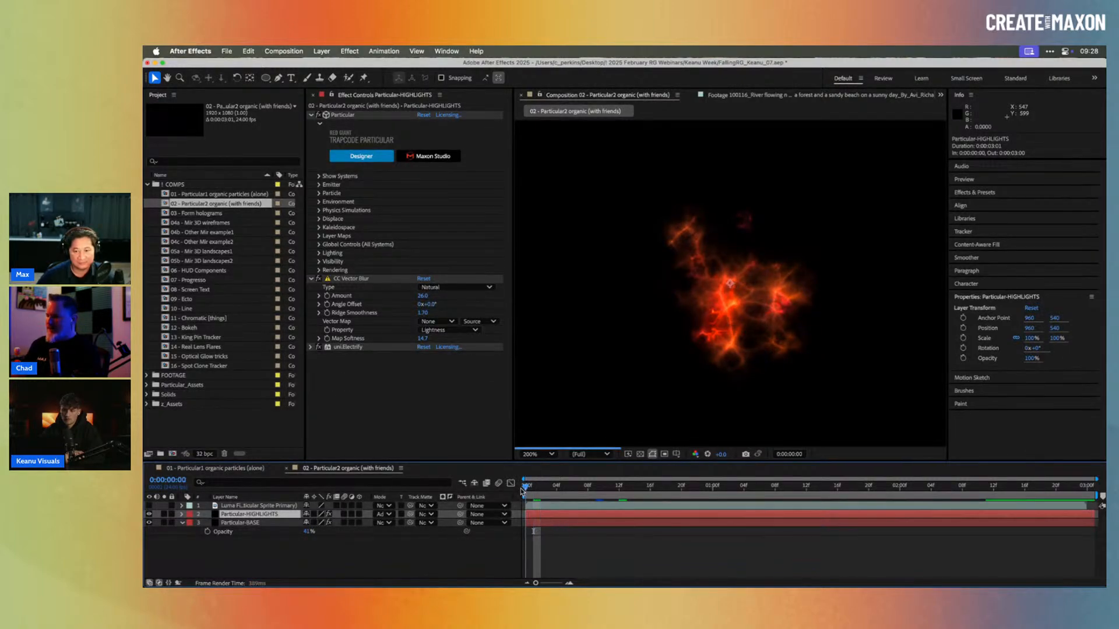
pyautogui.press('space')
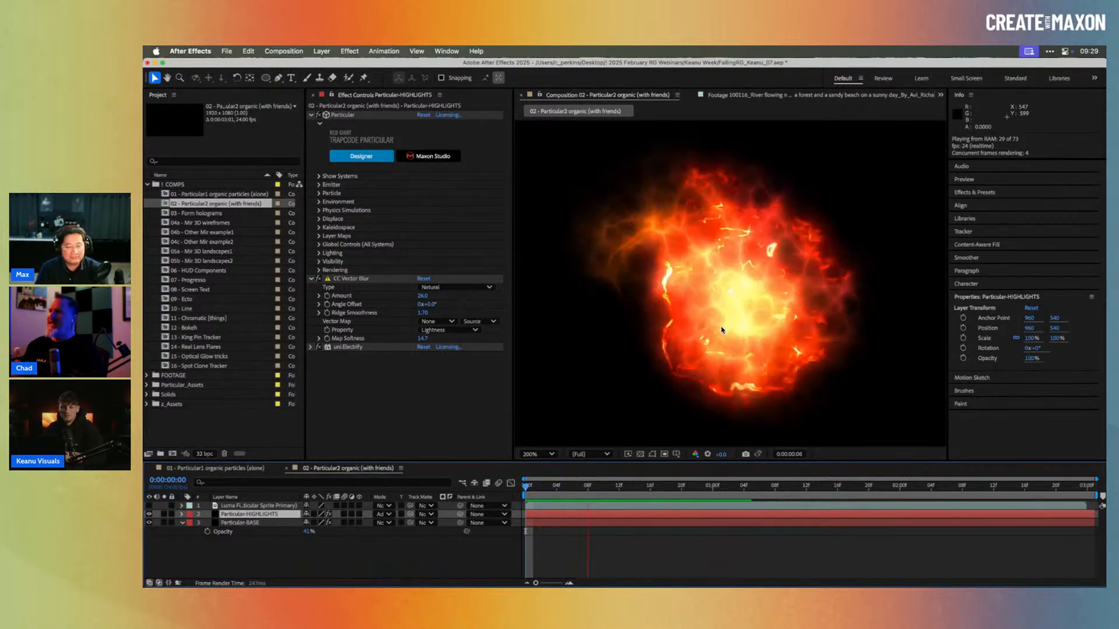
pyautogui.press('space')
pyautogui.press(',')
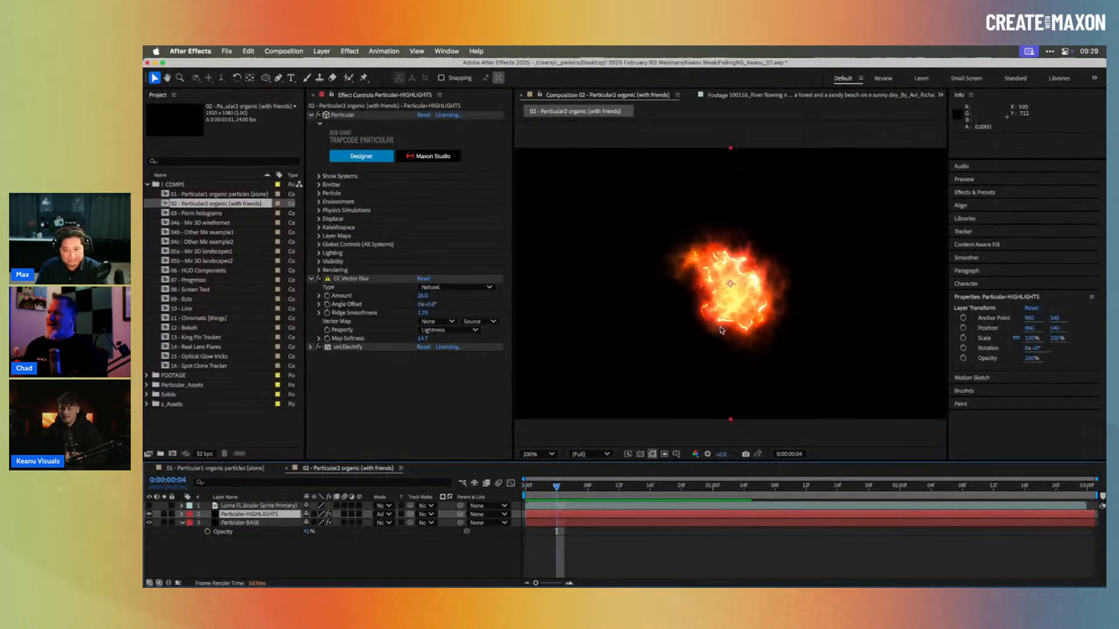
pyautogui.moveTo(555, 491); pyautogui.dragTo(703, 479)
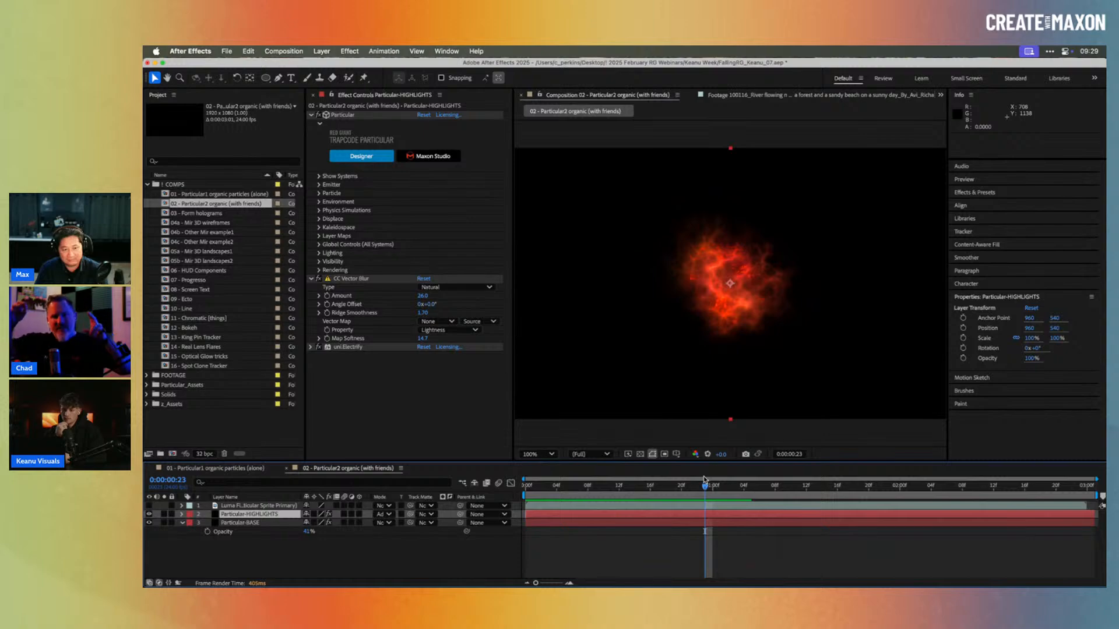
pyautogui.press('space')
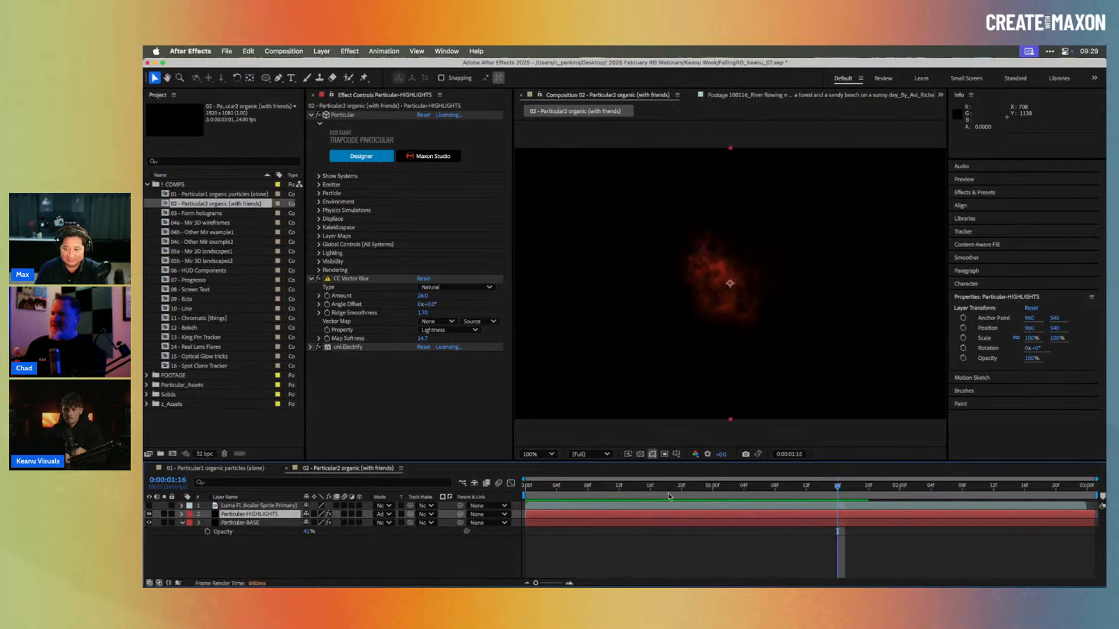
pyautogui.press('space')
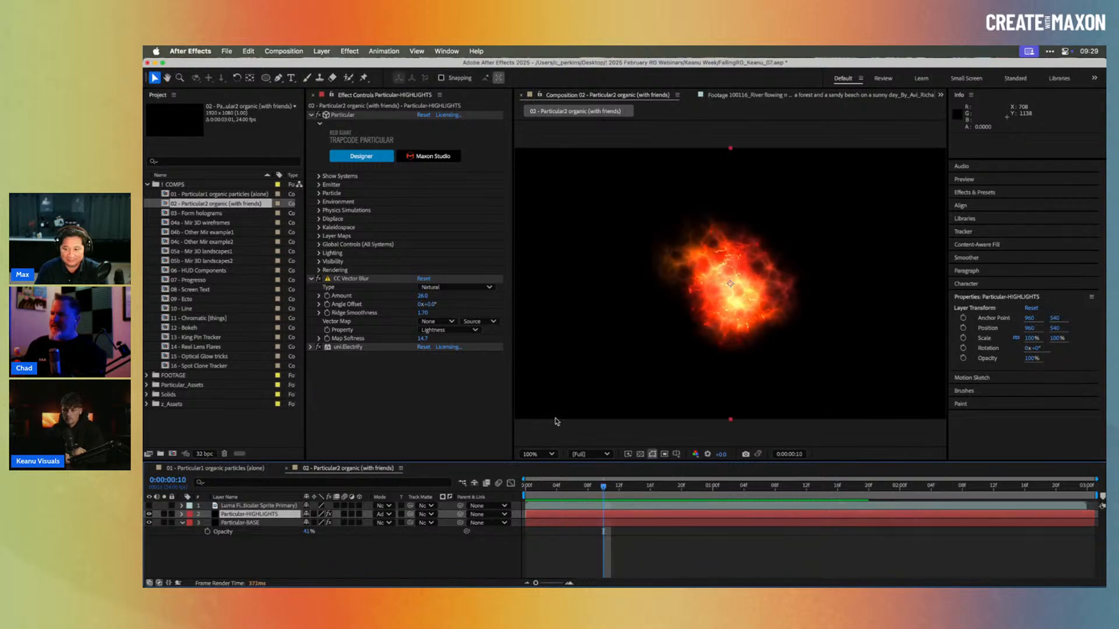
# Step: Disable uni.Electrify on the highlights layer and scrub through the fire, stopping at frame 9
pyautogui.click(318, 347)
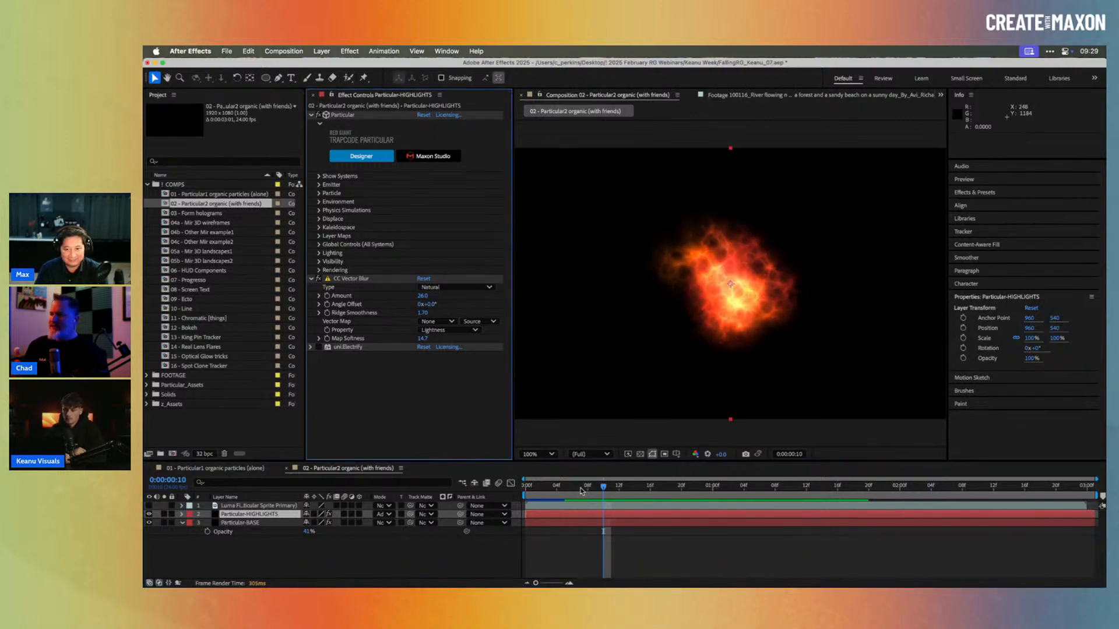
pyautogui.click(555, 487)
pyautogui.moveTo(555, 487); pyautogui.dragTo(669, 483)
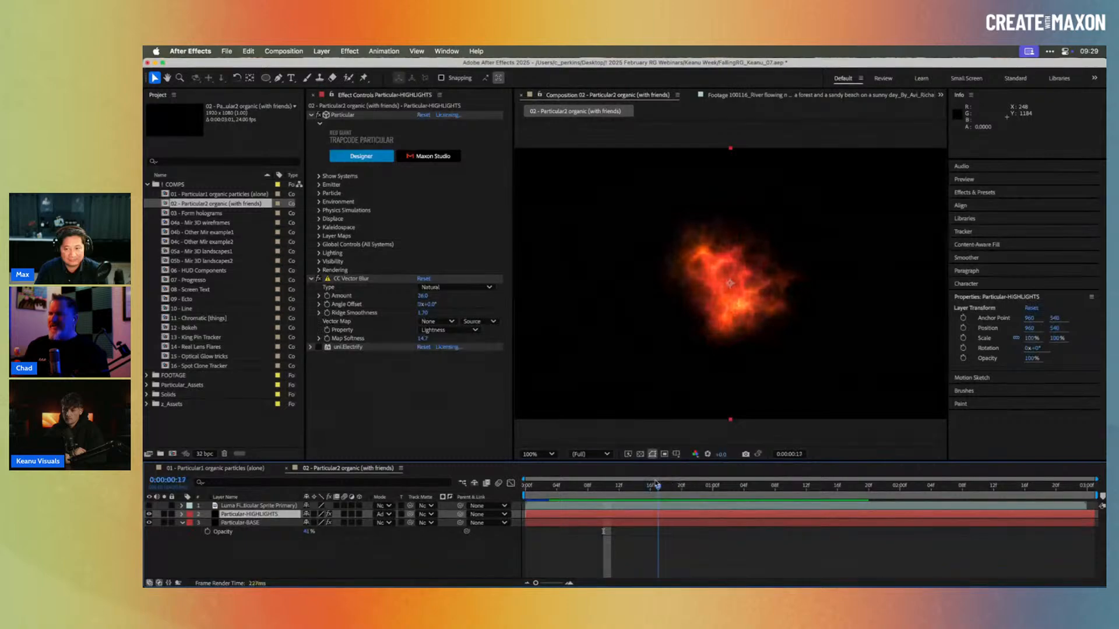
pyautogui.click(595, 486)
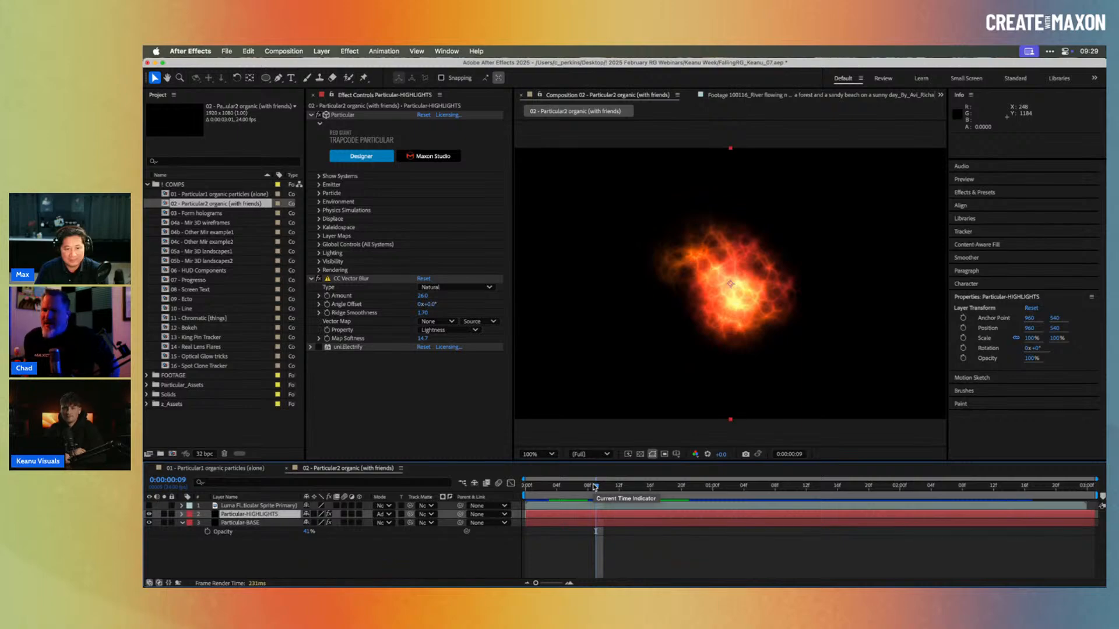
# Step: Apply Turbulent Displace to the Particular-HIGHLIGHTS layer with an Amount of 86 and a Size of 20
pyautogui.hotkey('ctrl', 'space')
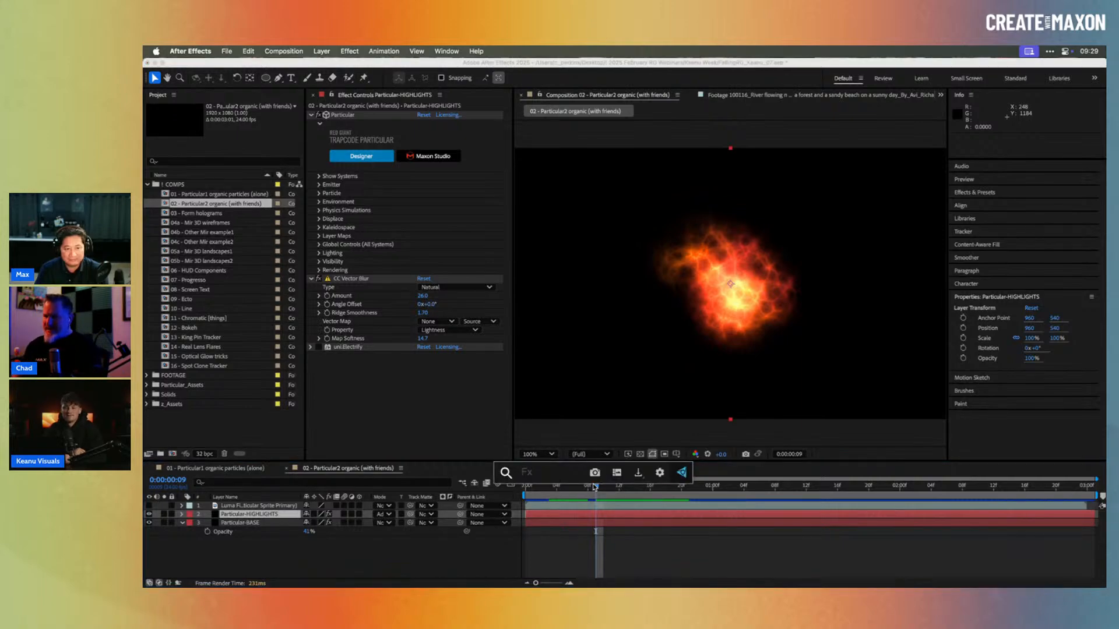
pyautogui.write('tur')
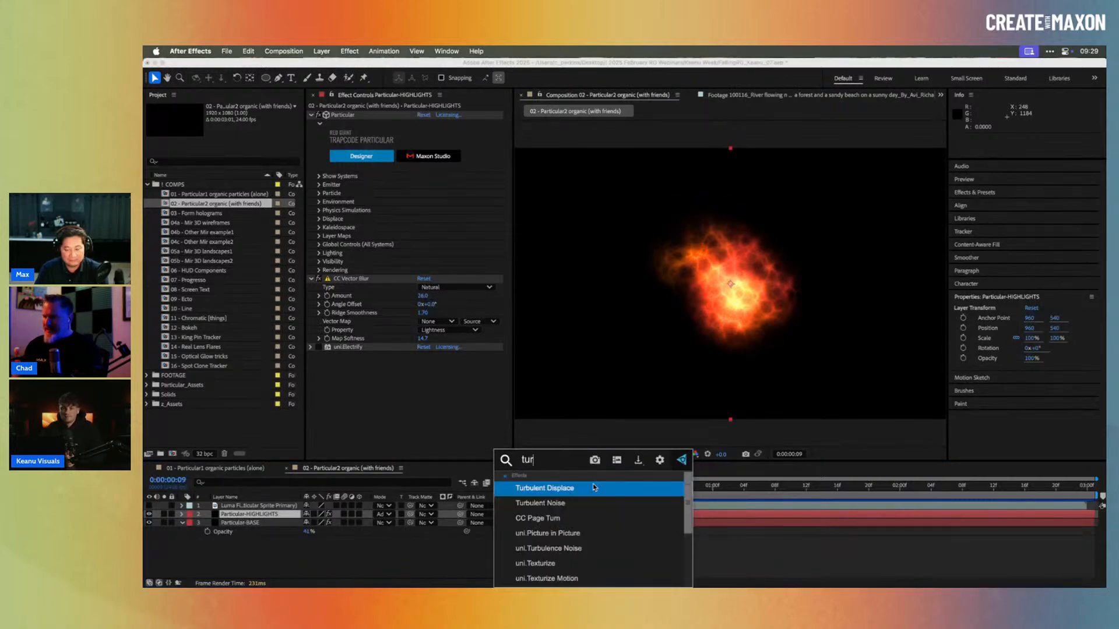
pyautogui.click(594, 487)
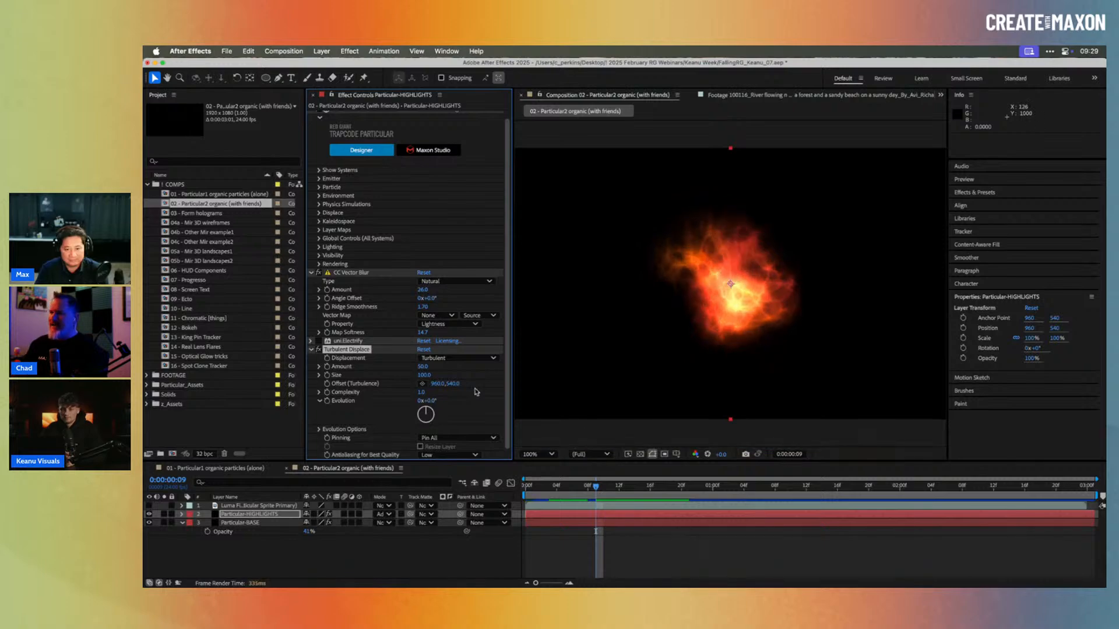
pyautogui.moveTo(424, 377); pyautogui.dragTo(401, 377)
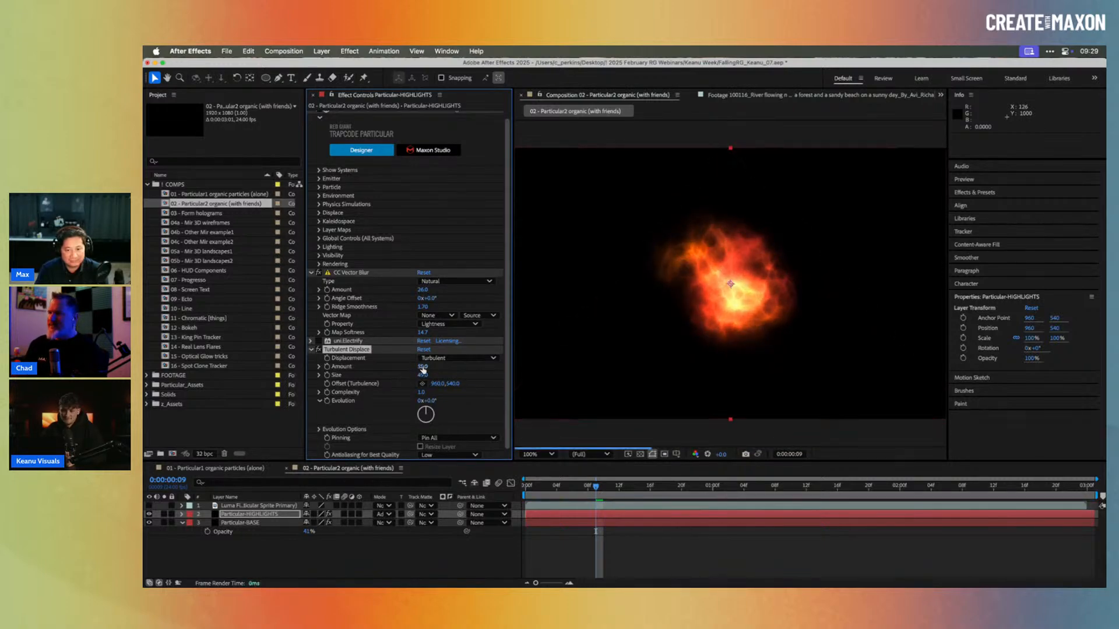
pyautogui.moveTo(431, 367); pyautogui.dragTo(406, 374)
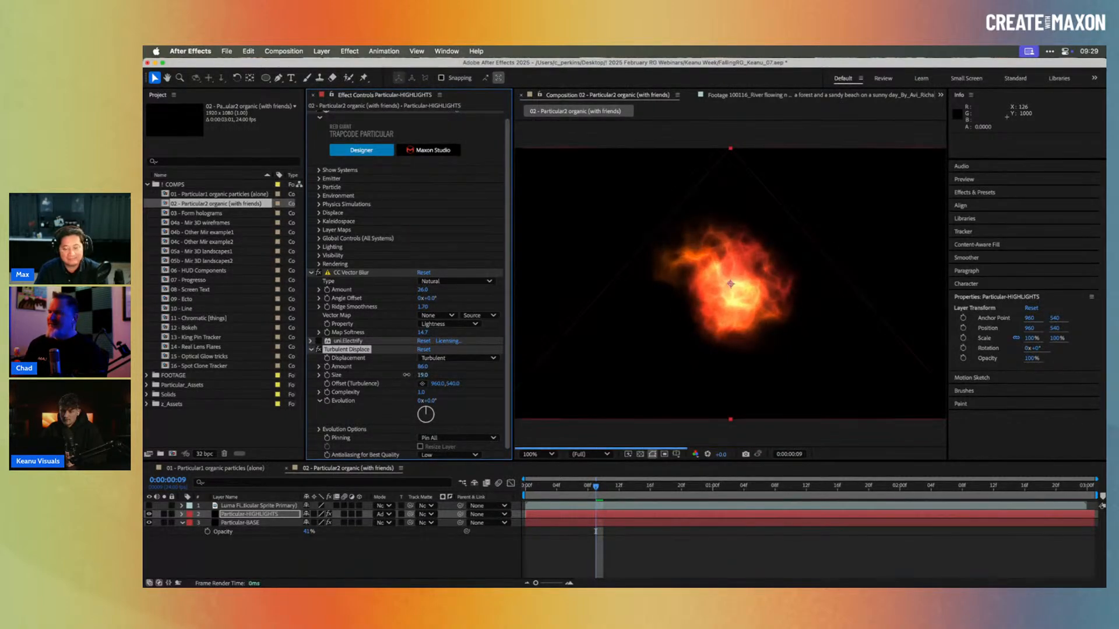
# Step: Scrub the displaced fire to frame 12, then disable Turbulent Displace and collapse its settings
pyautogui.click(540, 488)
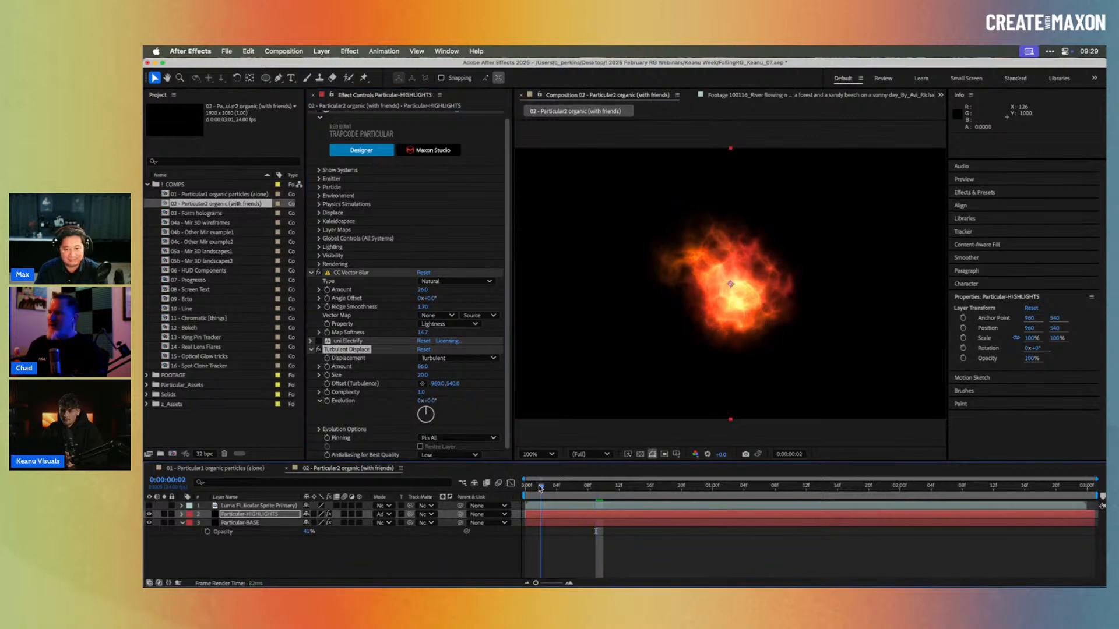
pyautogui.moveTo(543, 488); pyautogui.dragTo(619, 482)
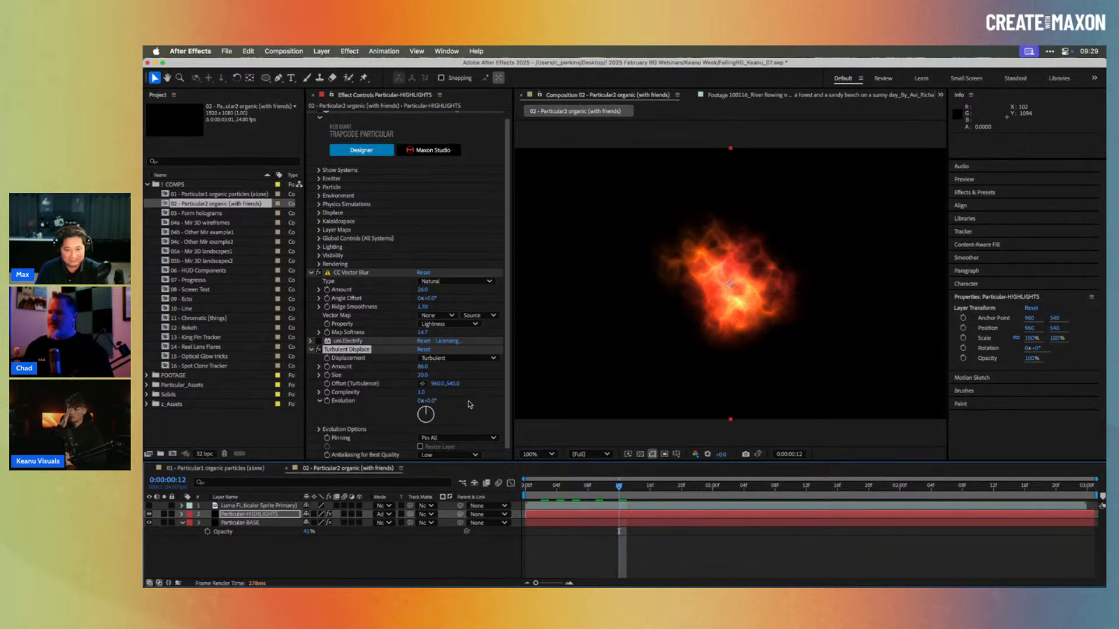
pyautogui.click(318, 350)
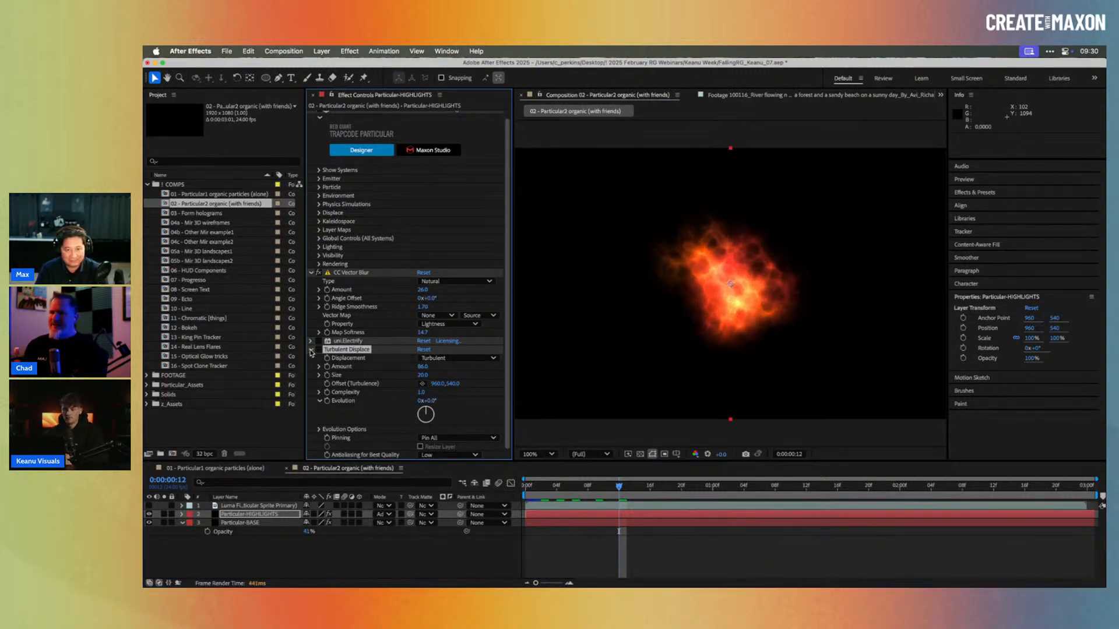
pyautogui.click(311, 349)
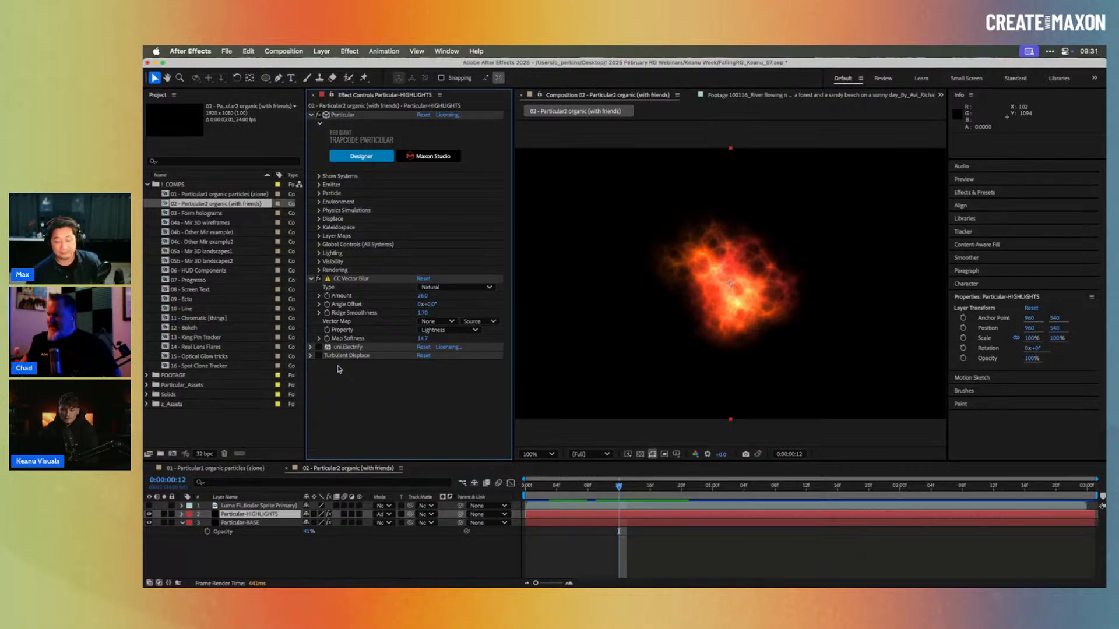
# Step: Scrub the fire around frame 6 to examine the look with only CC Vector Blur active
pyautogui.click(572, 486)
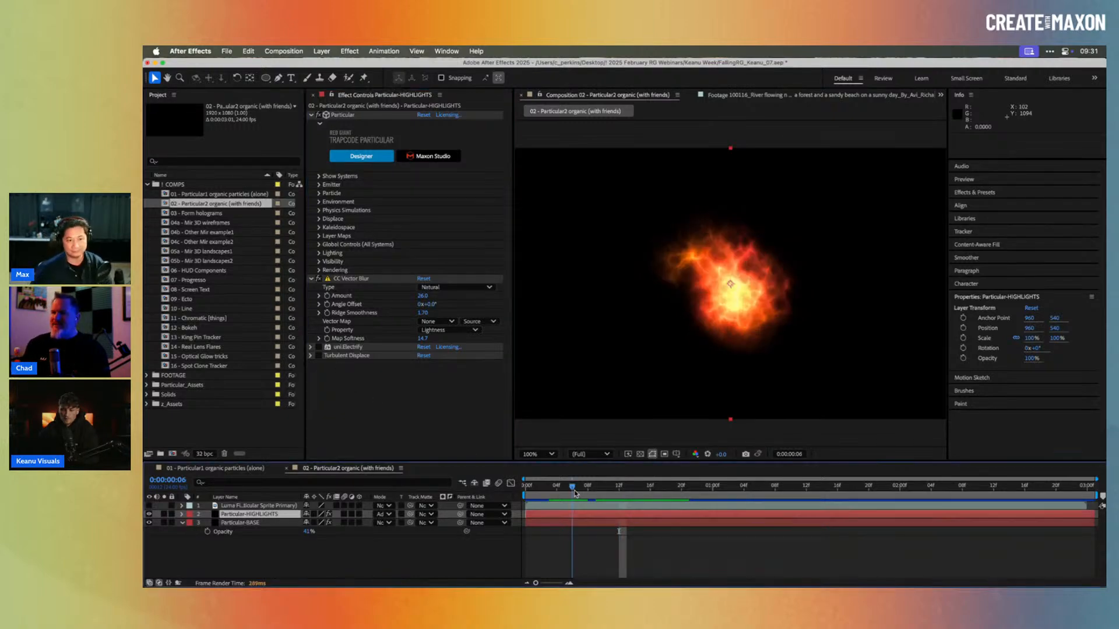
pyautogui.moveTo(574, 493); pyautogui.dragTo(581, 493)
pyautogui.click(373, 382)
# Step: Open the "03 - Form holograms" composition and scrub the Form Head Test particles to 0:00:01:04
pyautogui.click(611, 486)
pyautogui.moveTo(611, 486)
pyautogui.mouseDown()
pyautogui.moveTo(565, 486)
pyautogui.moveTo(614, 489)
pyautogui.mouseUp()
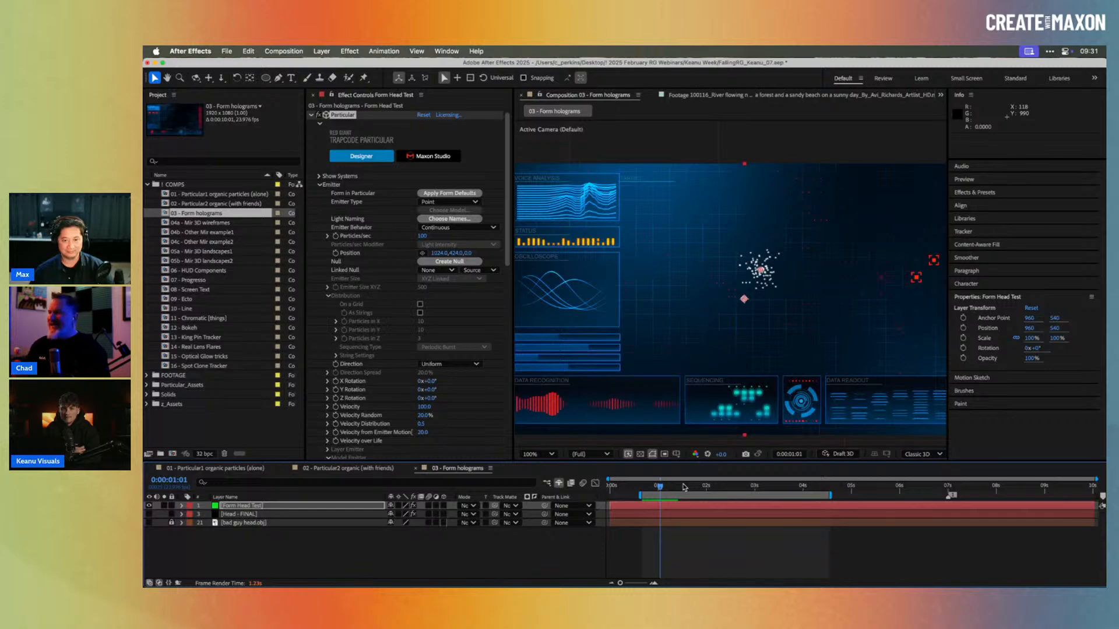
pyautogui.moveTo(684, 487)
pyautogui.mouseDown()
pyautogui.moveTo(672, 486)
pyautogui.moveTo(700, 486)
pyautogui.moveTo(666, 486)
pyautogui.mouseUp()
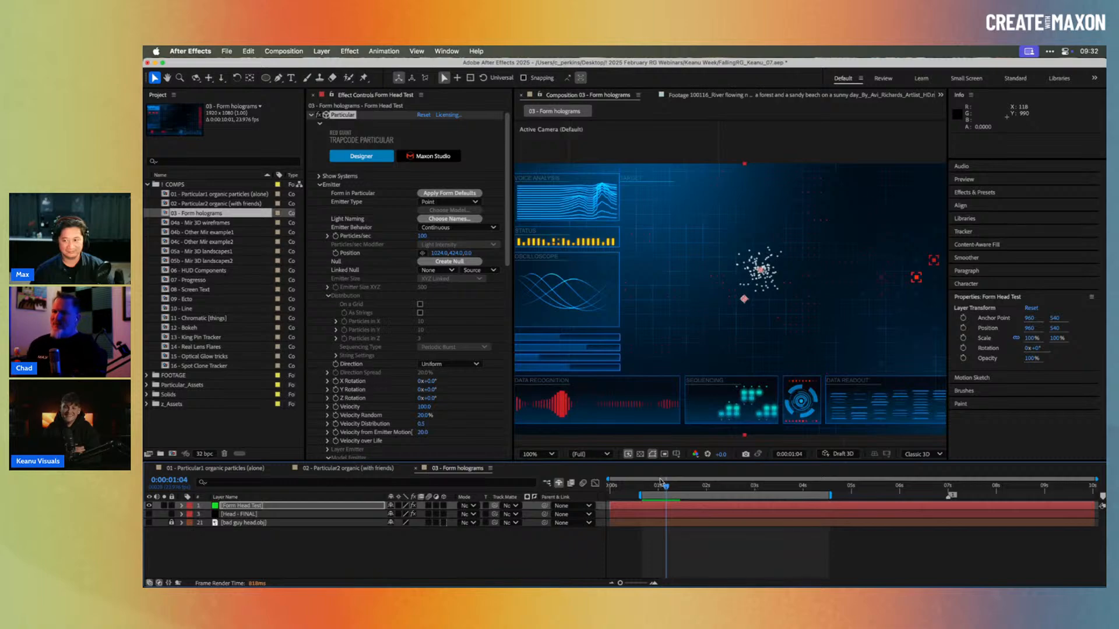
# Step: Scrub Form Head Test to 0:00:01:14 and apply the Form defaults to its Particular emitter
pyautogui.moveTo(667, 488)
pyautogui.mouseDown()
pyautogui.moveTo(719, 491)
pyautogui.moveTo(664, 492)
pyautogui.mouseUp()
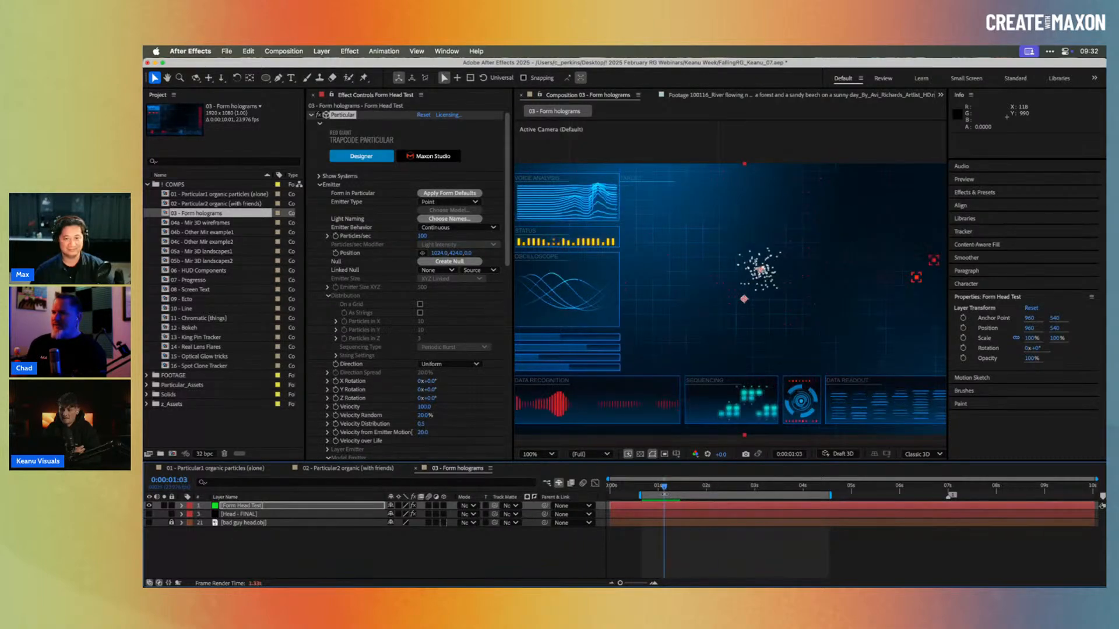
pyautogui.click(334, 506)
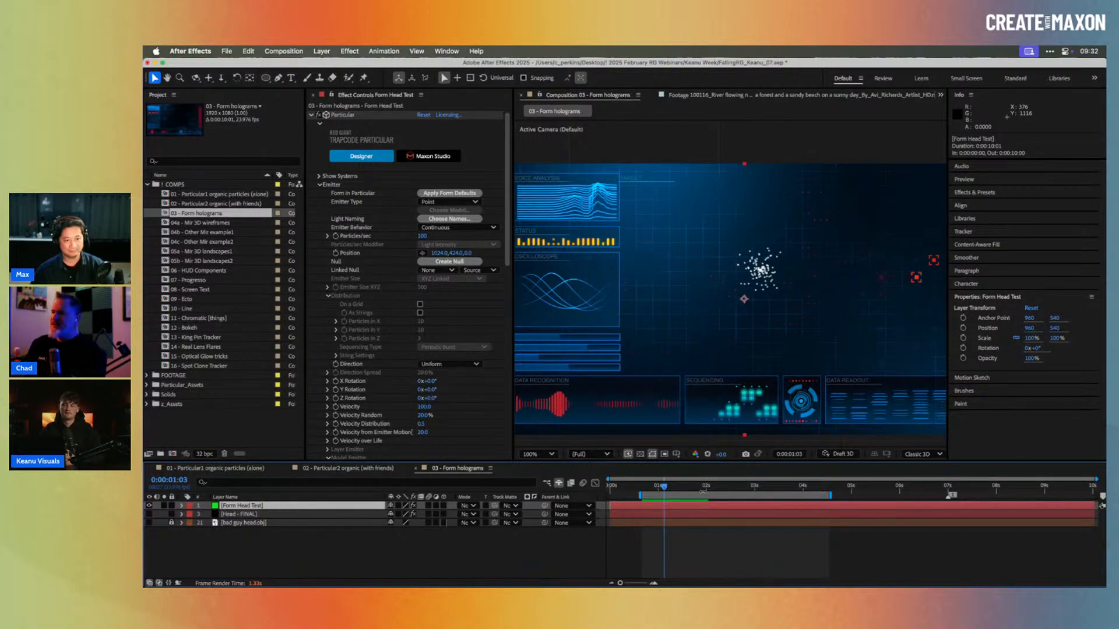
pyautogui.moveTo(665, 490)
pyautogui.mouseDown()
pyautogui.moveTo(726, 487)
pyautogui.moveTo(686, 487)
pyautogui.mouseUp()
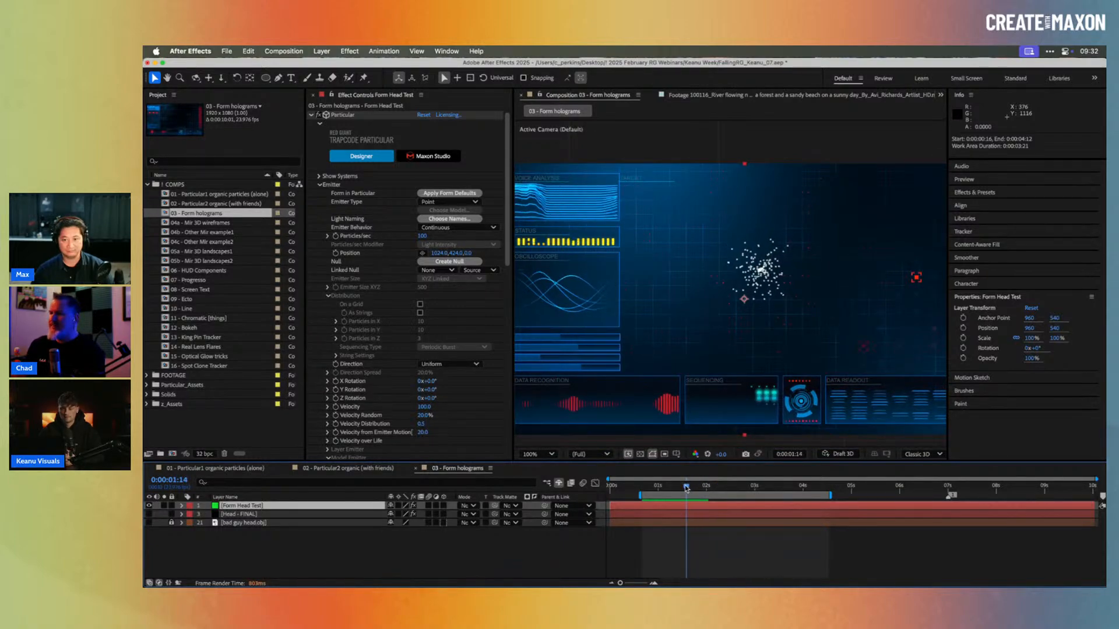
pyautogui.click(445, 193)
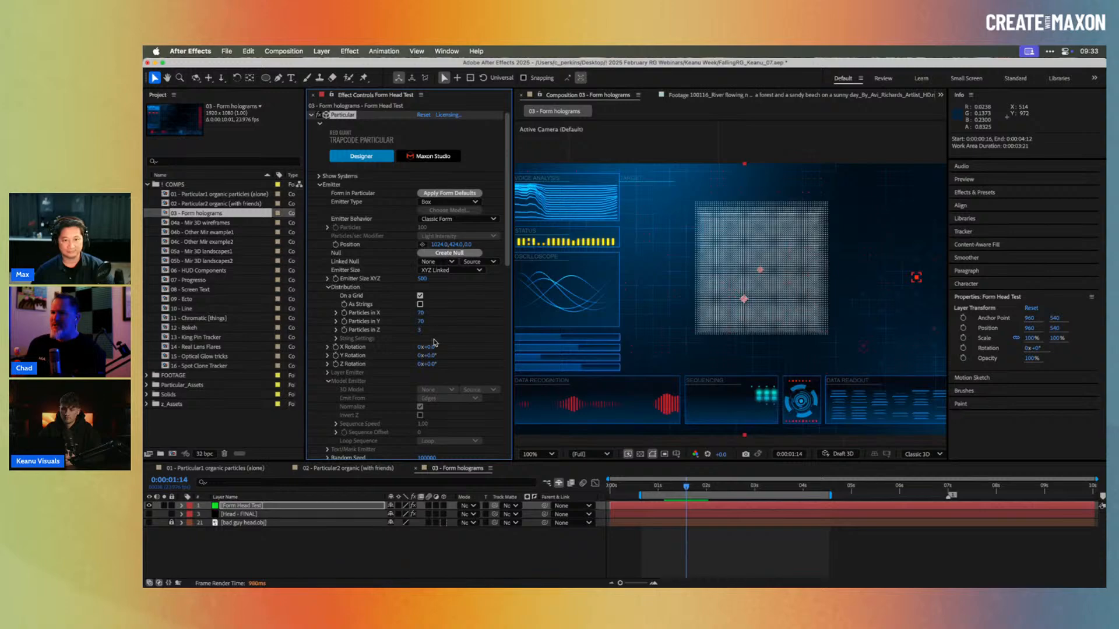
# Step: Try a Y Rotation of 57° on the box-shaped particle grid and undo it
pyautogui.moveTo(429, 356); pyautogui.dragTo(455, 353)
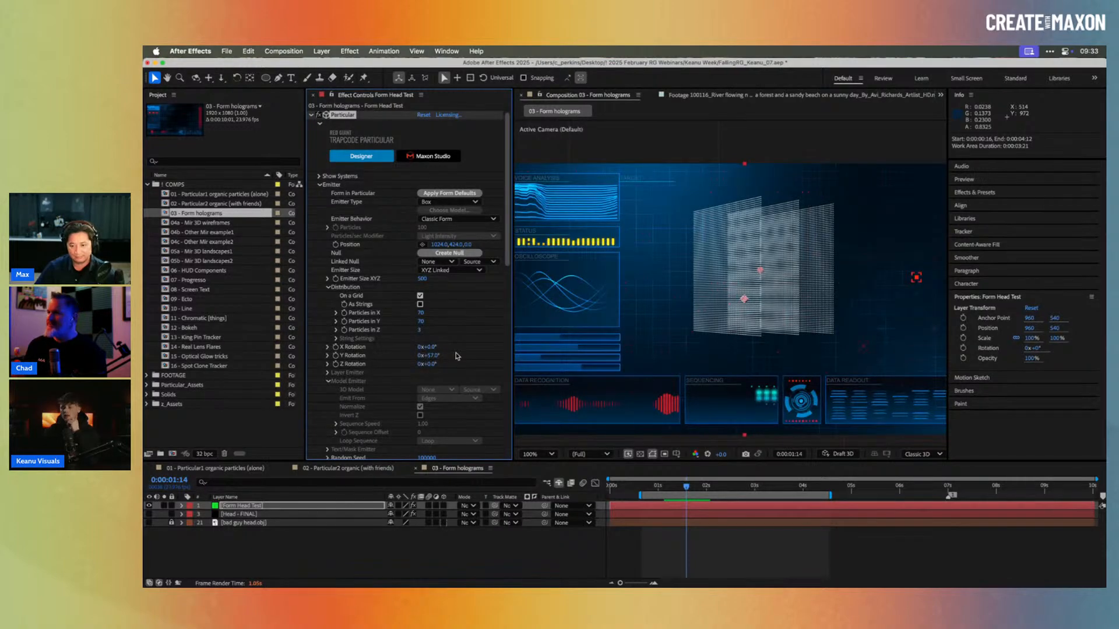
pyautogui.press('super+z')
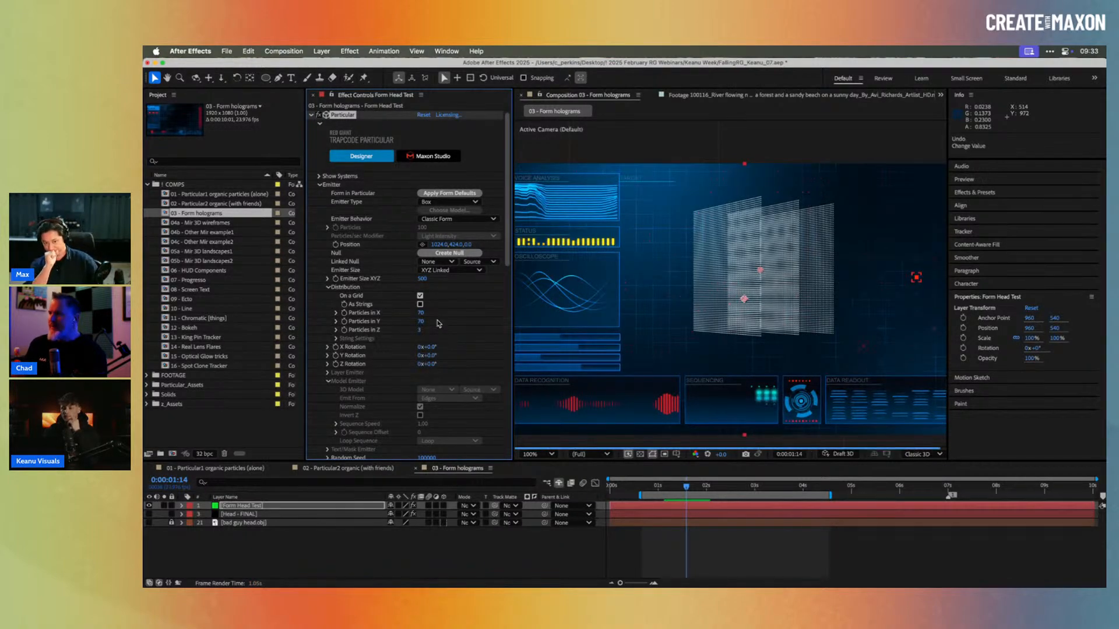
# Step: Change the Emitter Type to 3D Model and use the bad guy head.obj layer as its model
pyautogui.click(431, 206)
pyautogui.click(446, 269)
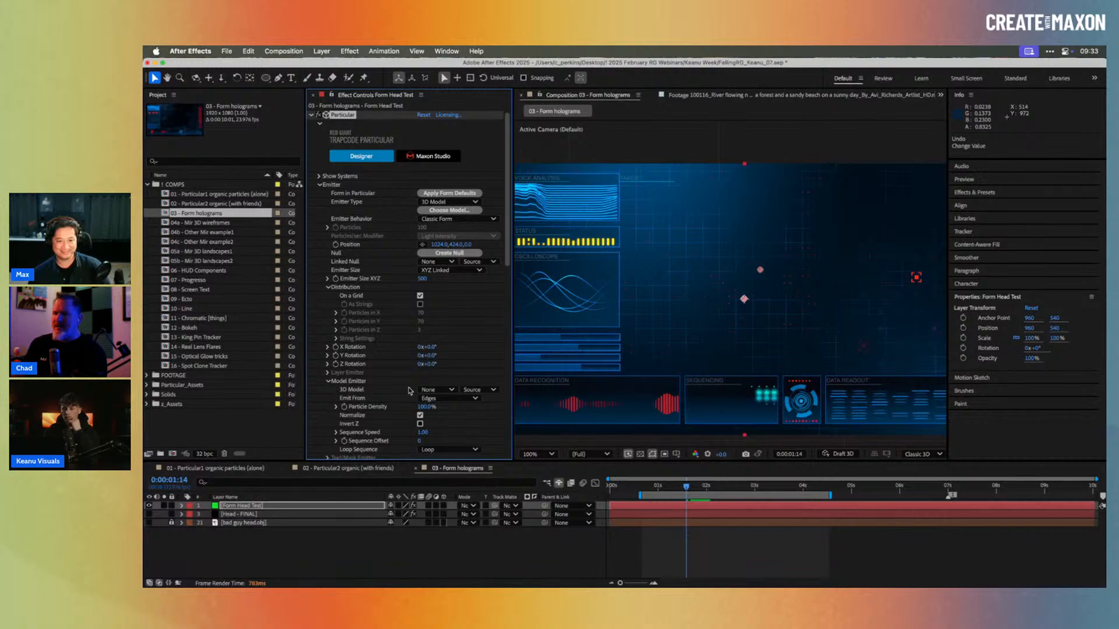
pyautogui.click(437, 389)
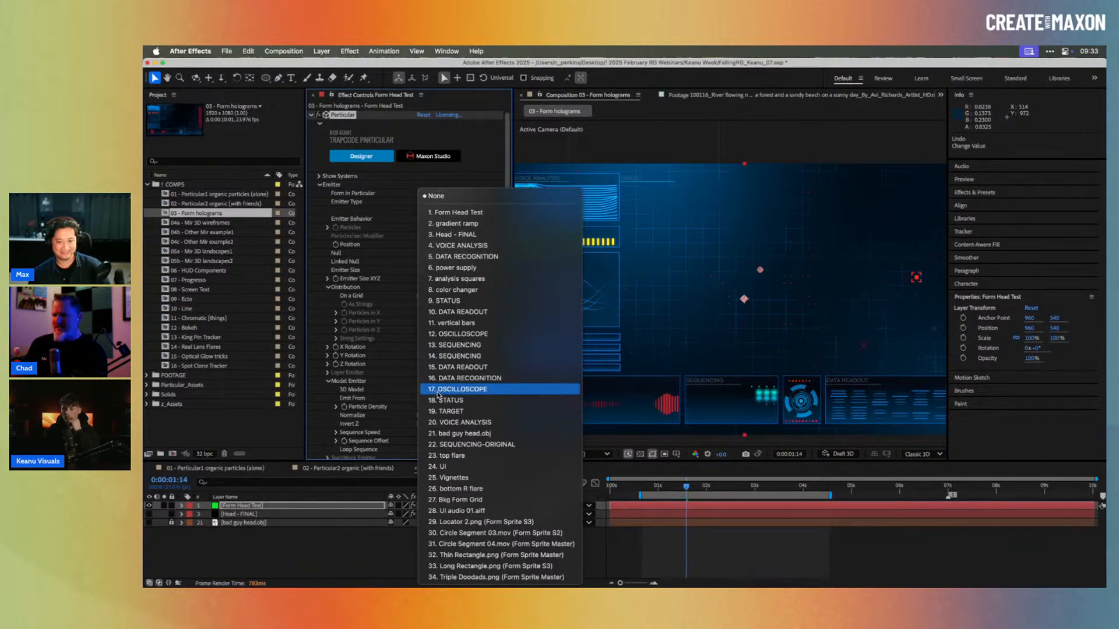
pyautogui.click(456, 434)
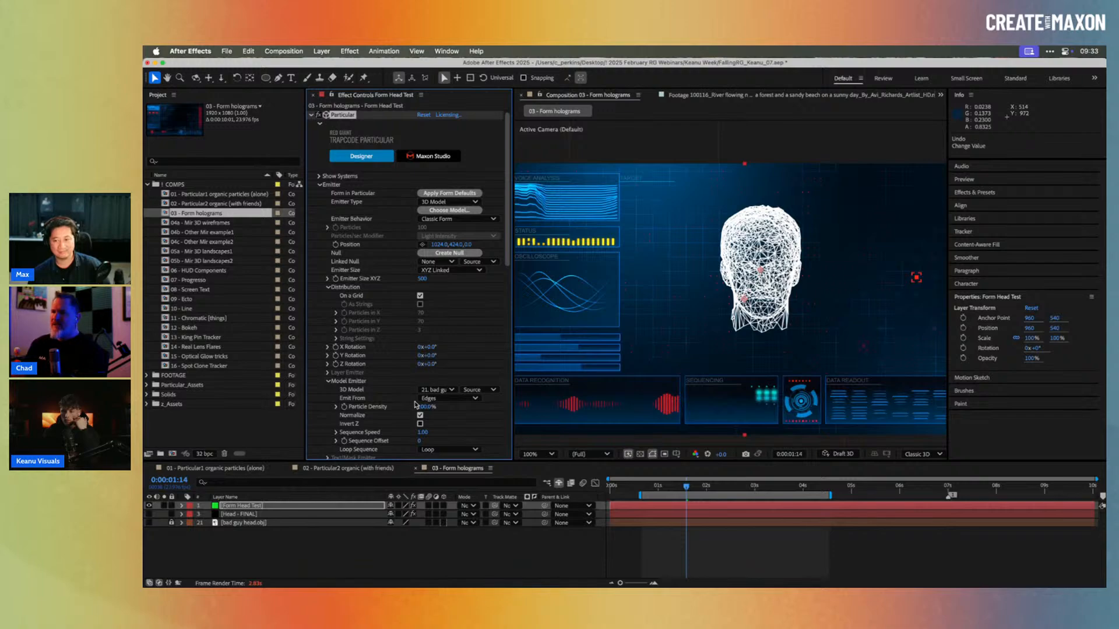
# Step: Set the head emitter's Y Rotation to 90° and its Emitter Size XYZ to 700
pyautogui.scroll(-2, 401, 398)
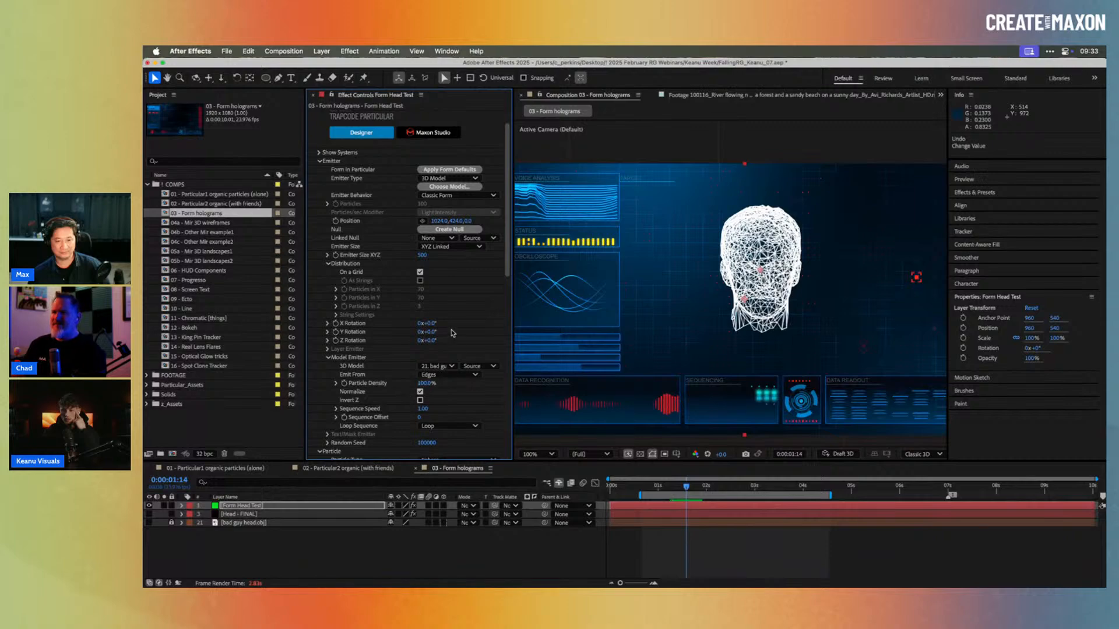
pyautogui.click(433, 332)
pyautogui.write('90')
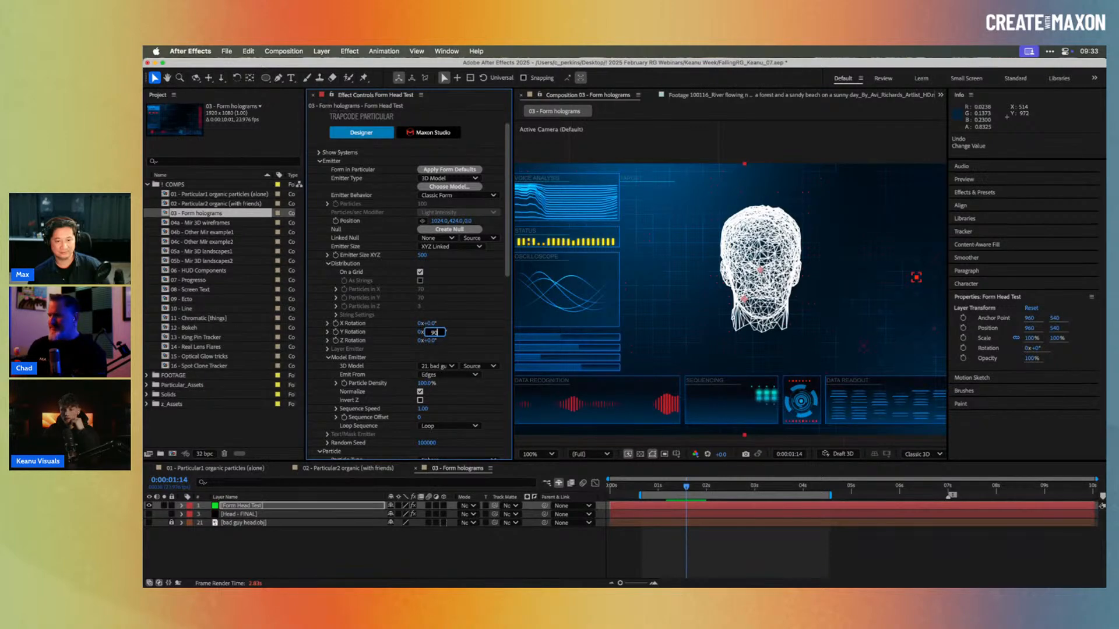
pyautogui.press('Return')
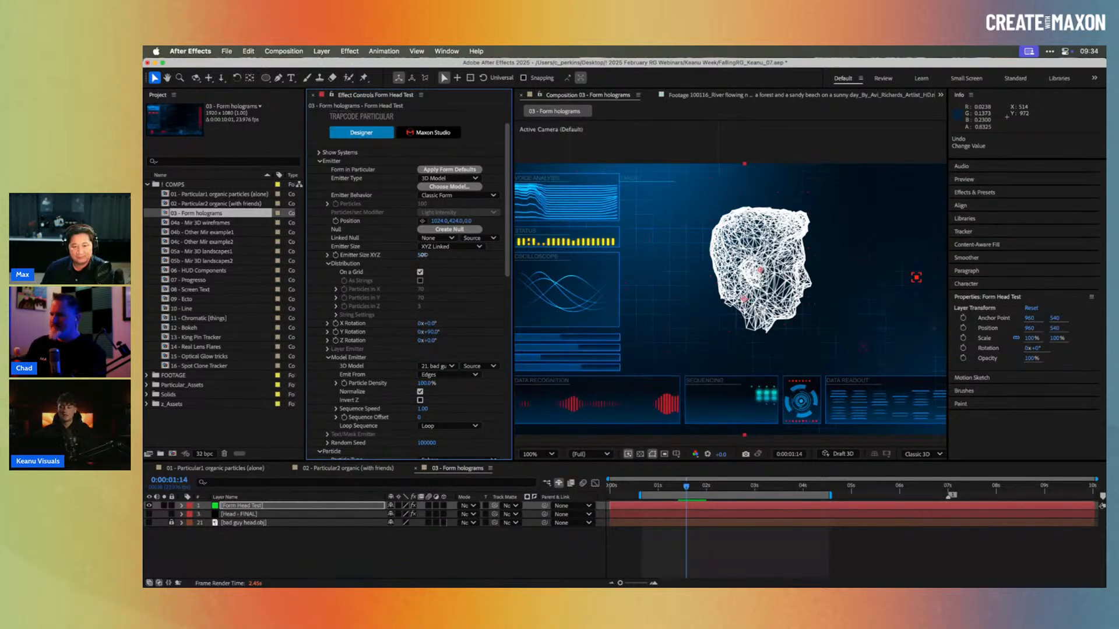
pyautogui.click(422, 255)
pyautogui.write('700')
pyautogui.press('Return')
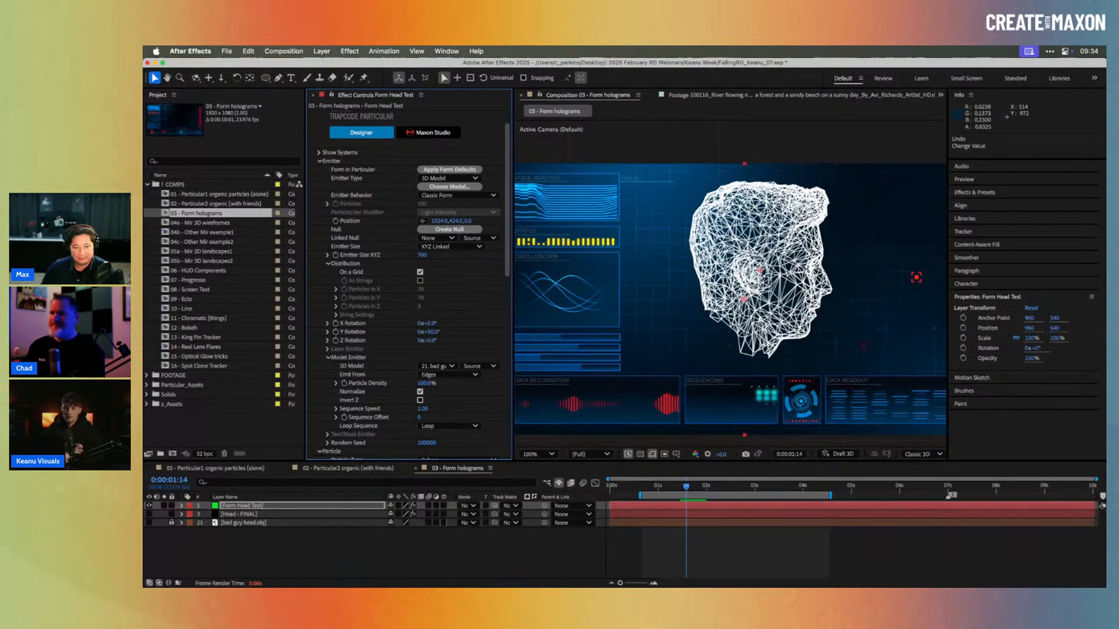
# Step: Lower the model emitter's Particle Density to 20%
pyautogui.click(426, 384)
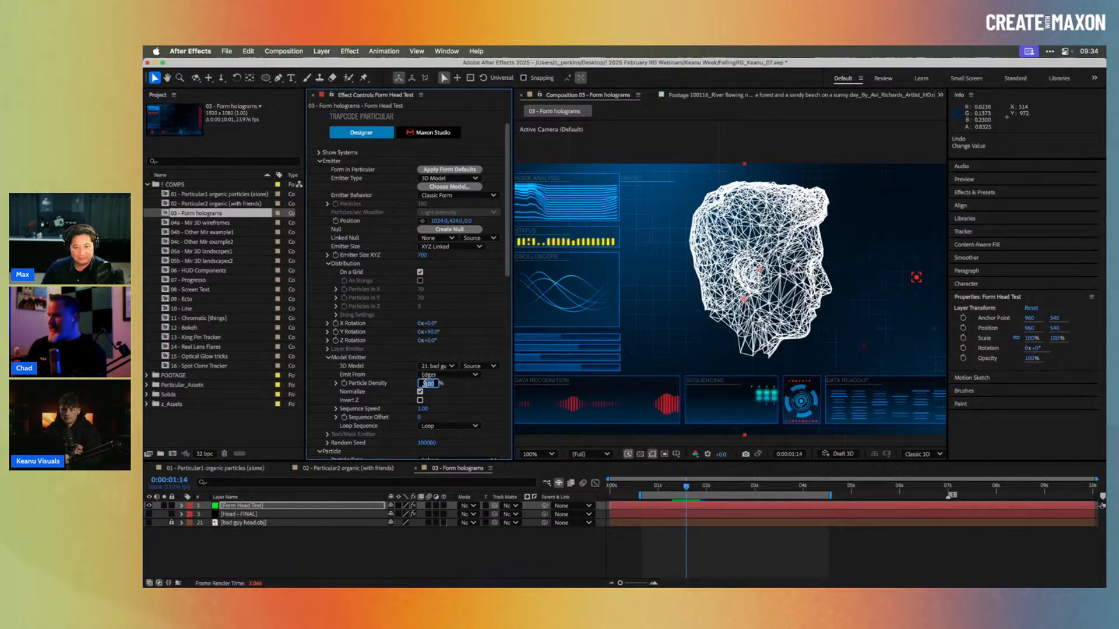
pyautogui.press('Return')
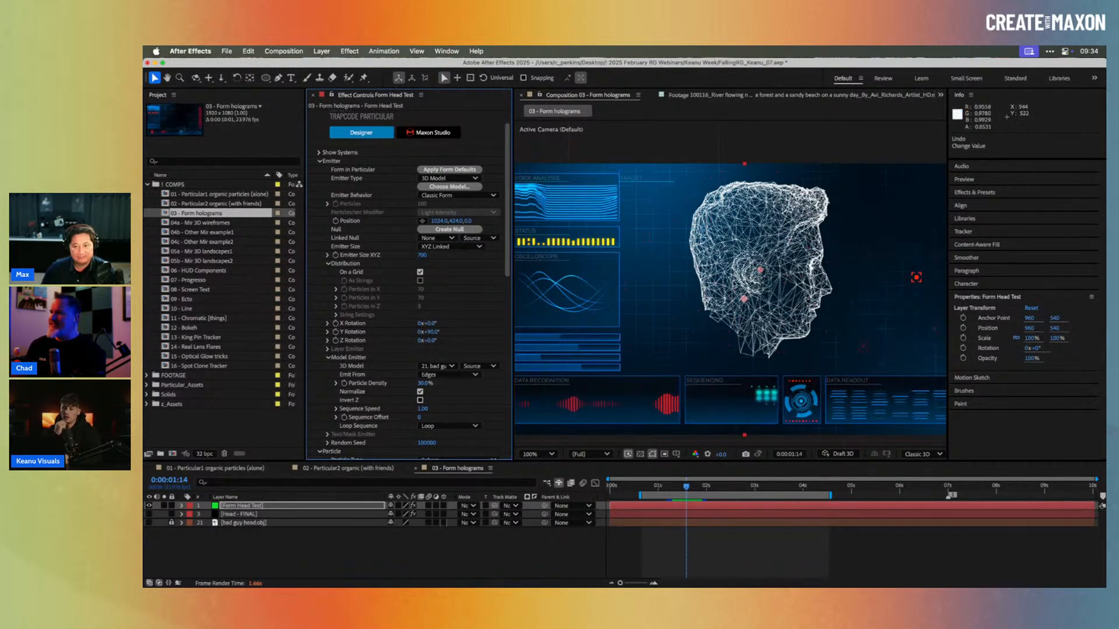
pyautogui.click(428, 384)
pyautogui.write('100')
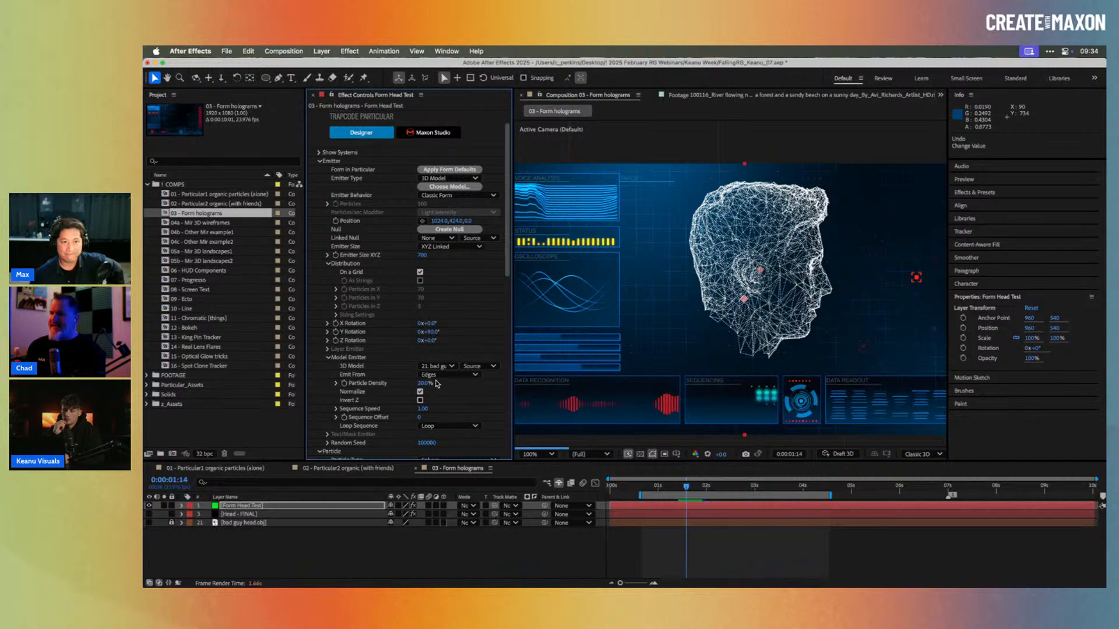
# Step: Try emitting the head's particles from Vertices and settle on Volume for Emit From
pyautogui.click(445, 375)
pyautogui.click(446, 385)
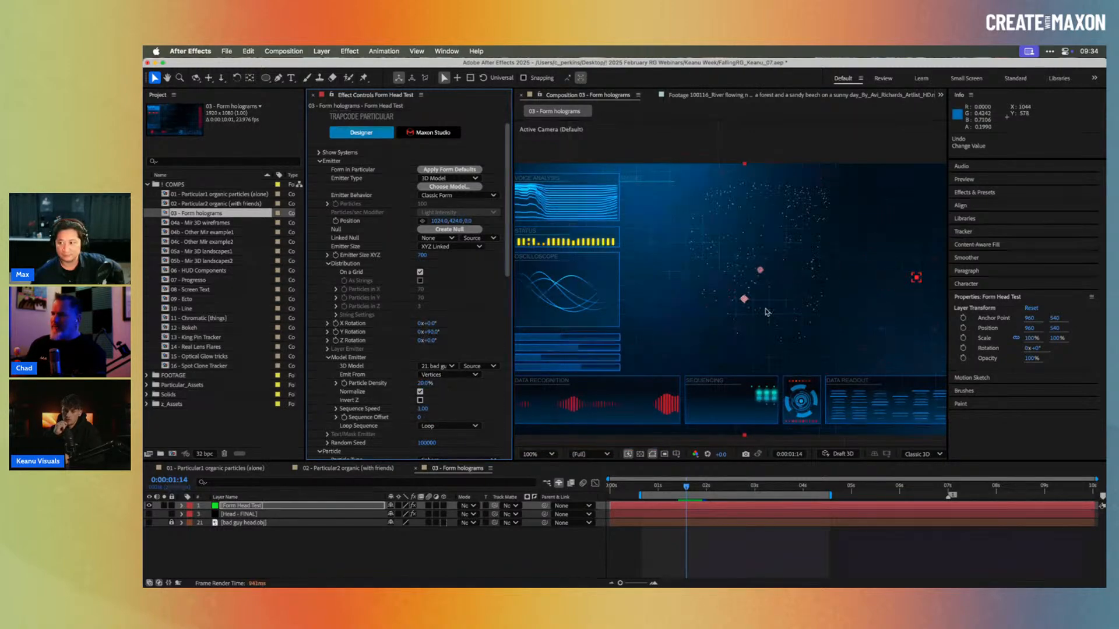
pyautogui.click(466, 375)
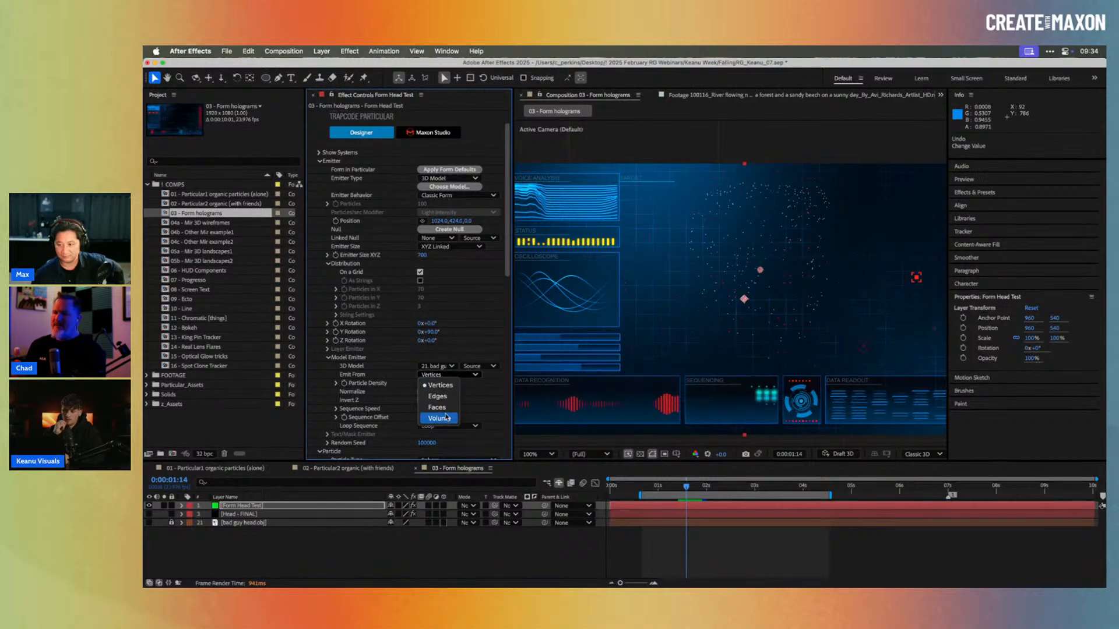
pyautogui.click(445, 417)
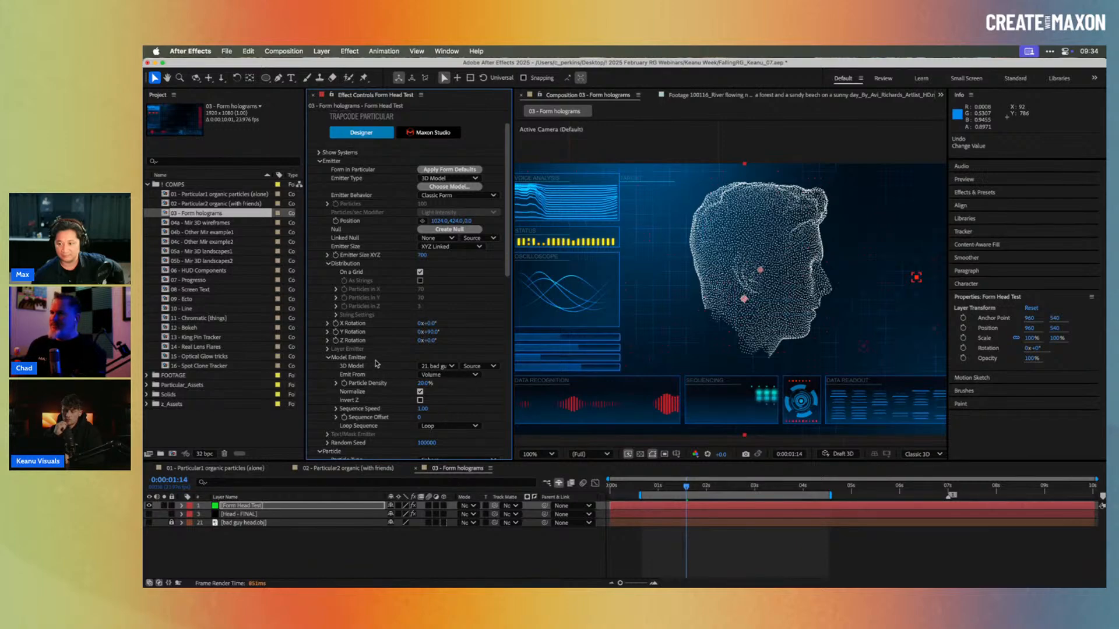
# Step: Color the head's particles blue with hex value 2291CA
pyautogui.scroll(-10, 376, 364)
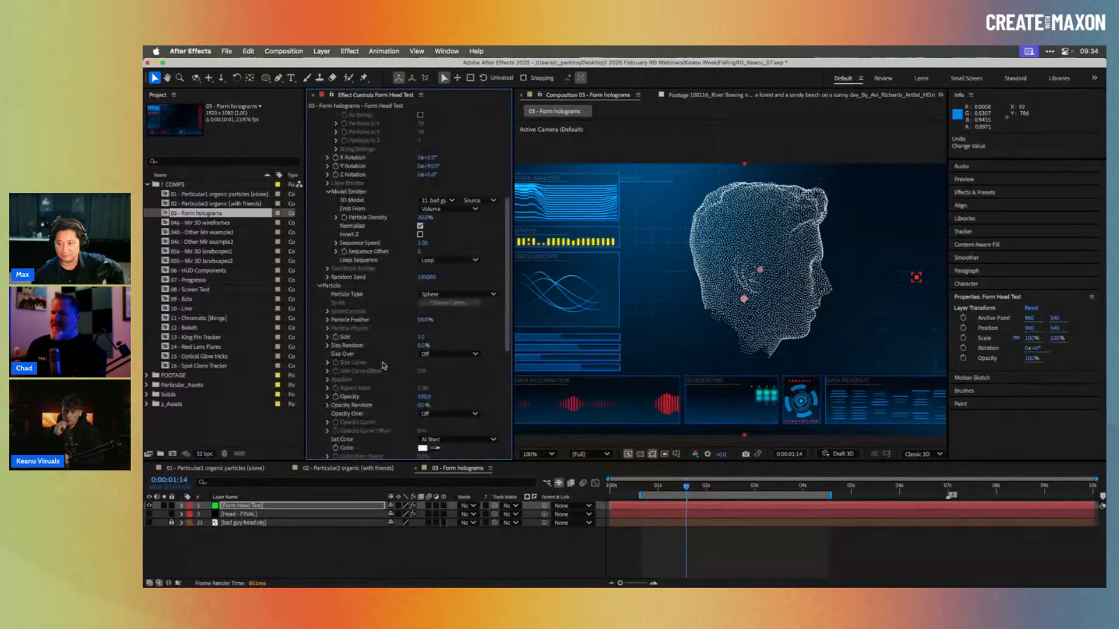
pyautogui.click(422, 448)
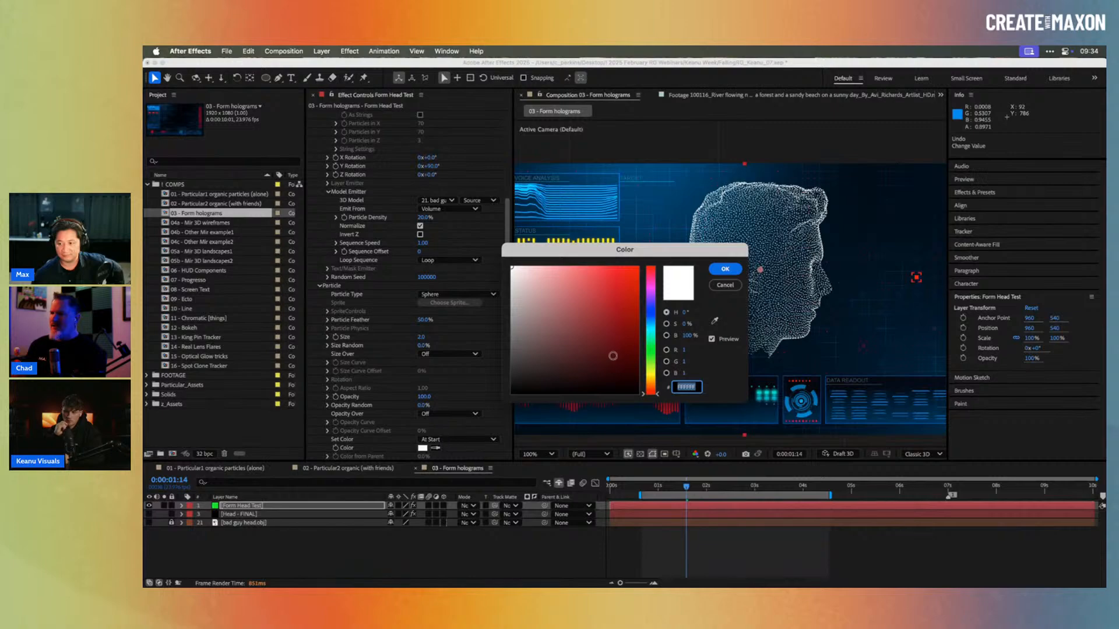
pyautogui.click(650, 323)
pyautogui.click(617, 293)
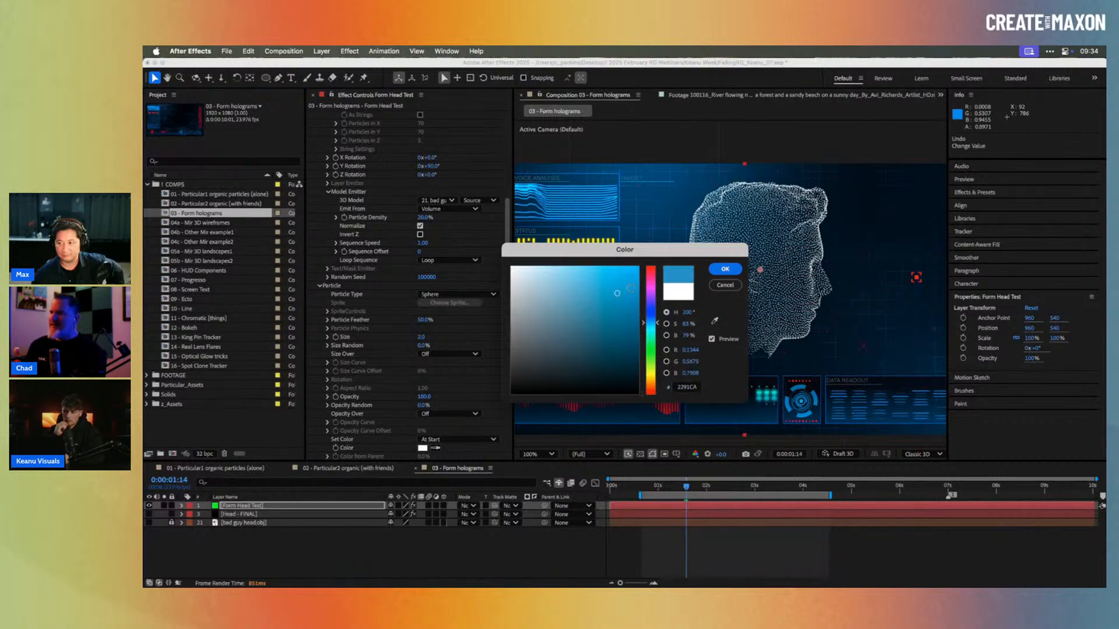
pyautogui.click(721, 269)
# Step: Set the Blend Mode of the head's particles to Add
pyautogui.scroll(-1, 391, 395)
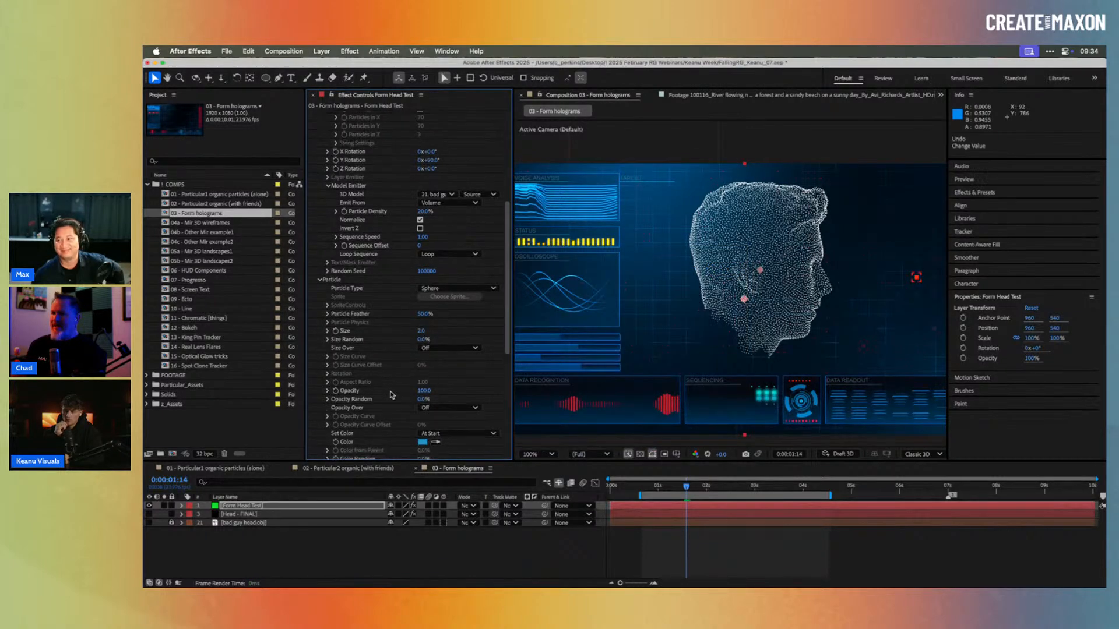
pyautogui.scroll(-3, 390, 395)
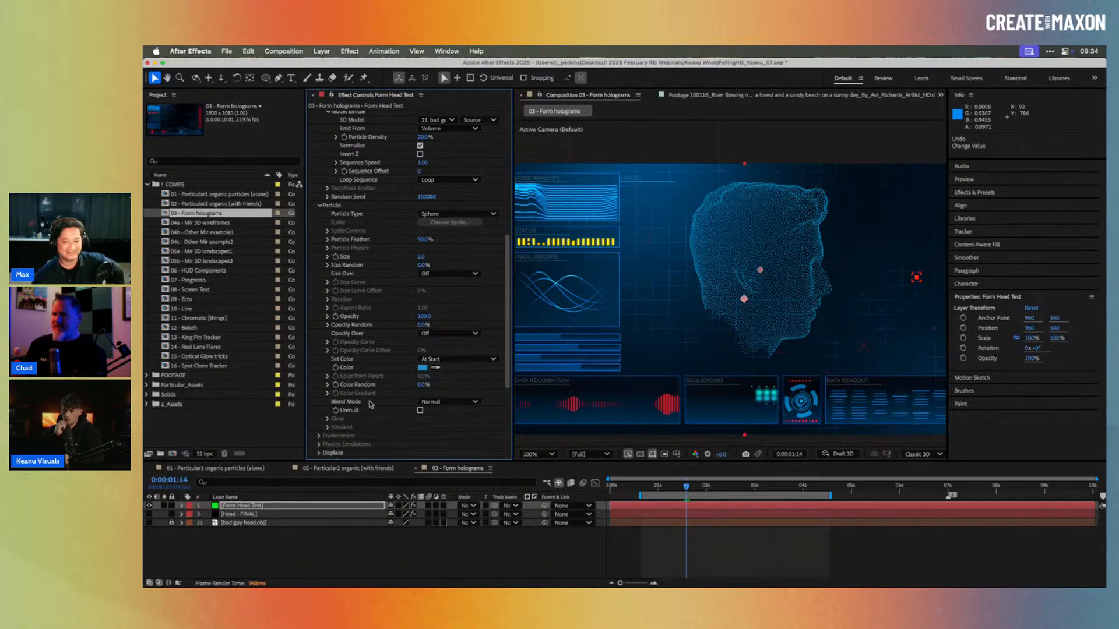
pyautogui.click(441, 404)
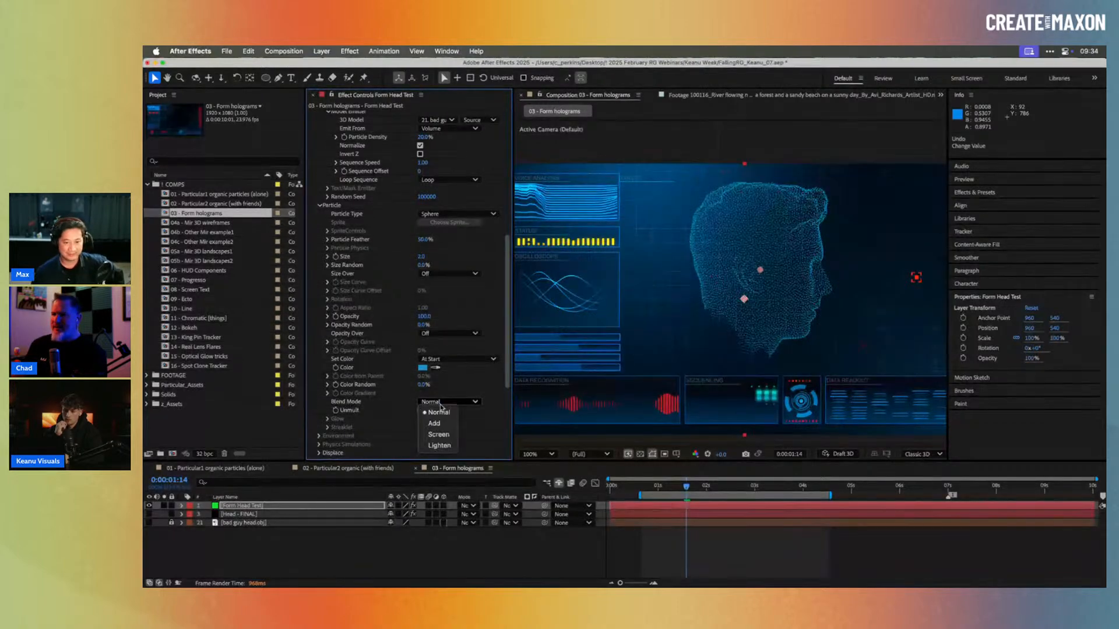
pyautogui.click(435, 423)
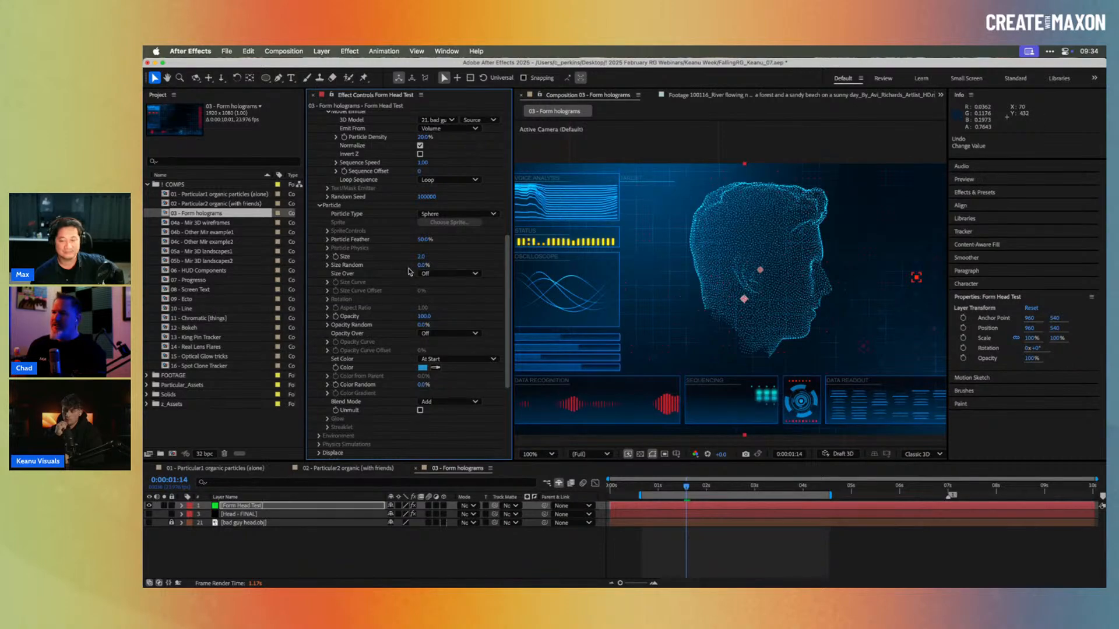
# Step: Raise the head's Particle Density to 50%, with Size Random at 51% and Opacity Random at 100%
pyautogui.scroll(3, 402, 265)
pyautogui.click(425, 198)
pyautogui.press('Return')
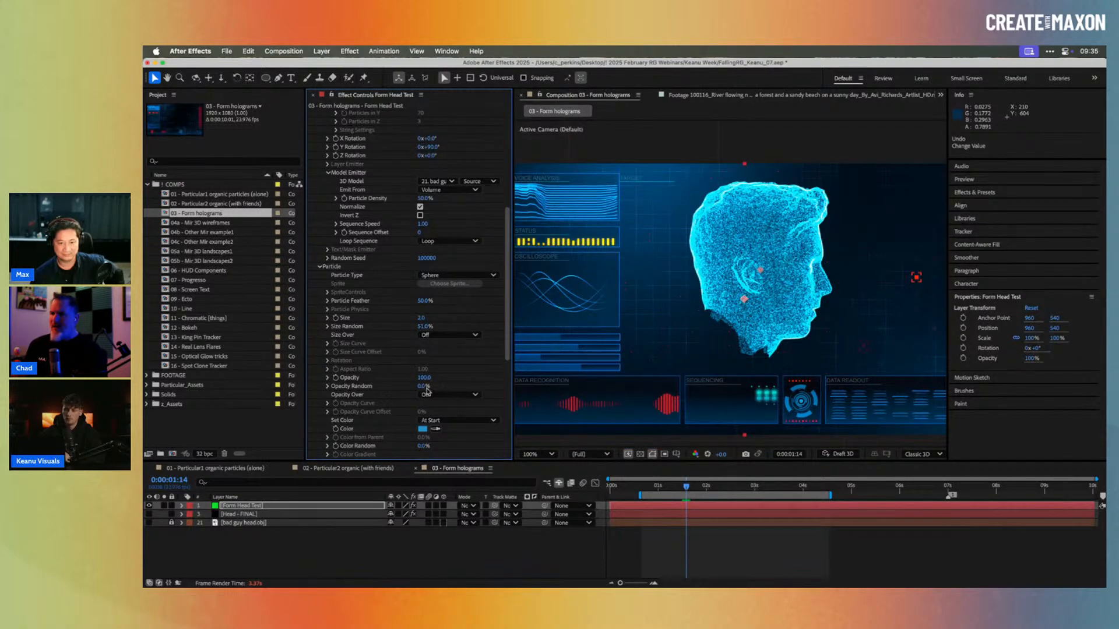
pyautogui.moveTo(422, 387); pyautogui.dragTo(470, 388)
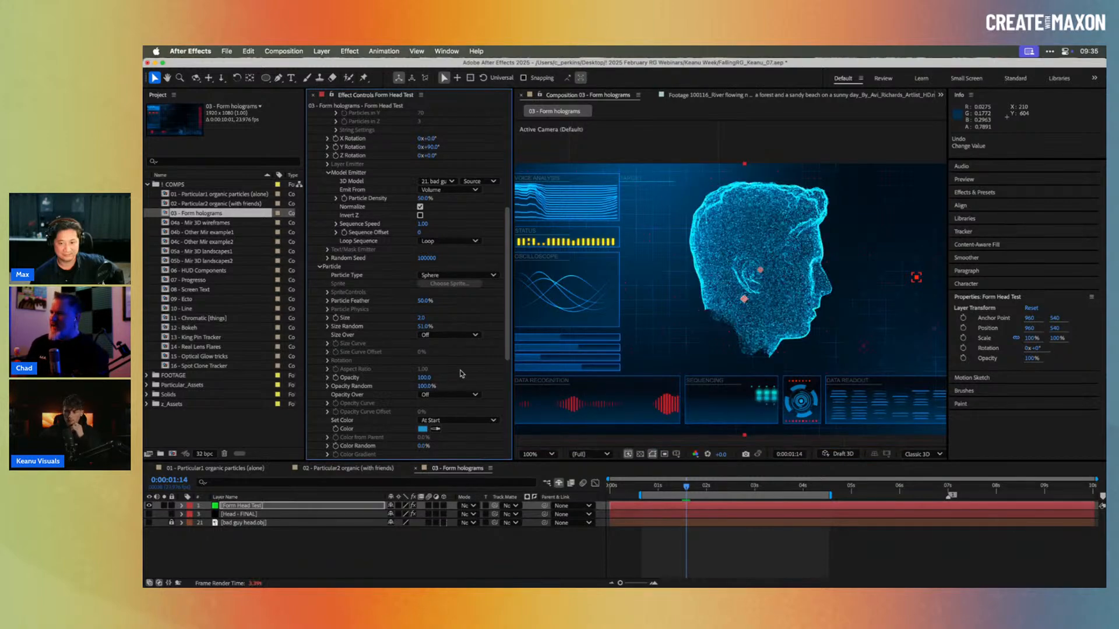
# Step: Expand Displace's Turbulence Field settings and set TF Affect Opacity to 16
pyautogui.scroll(-5, 393, 354)
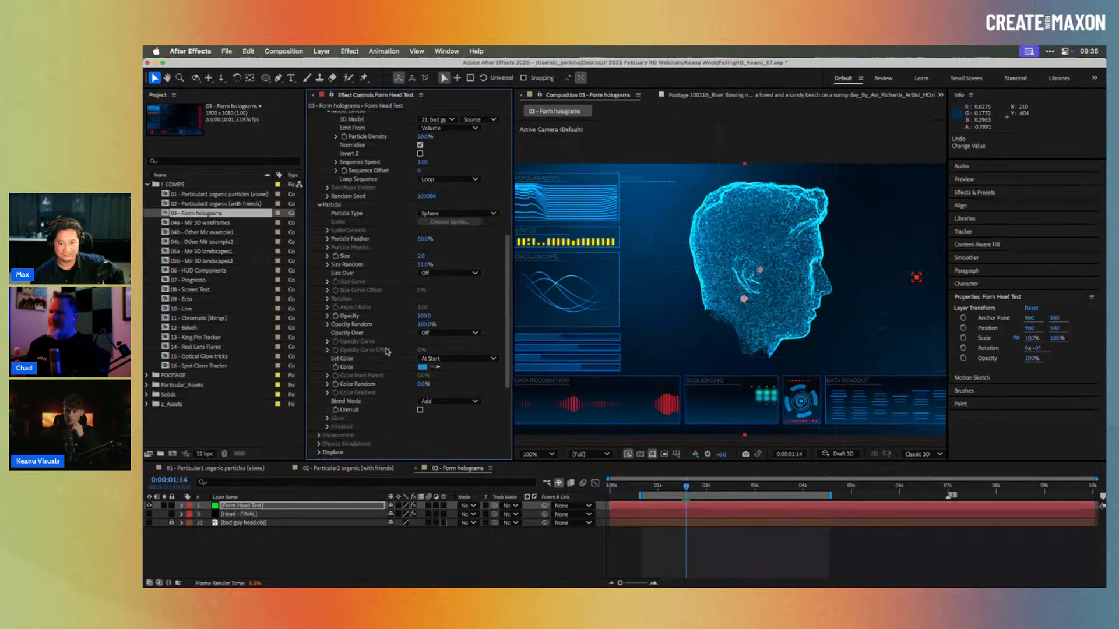
pyautogui.scroll(-5, 385, 346)
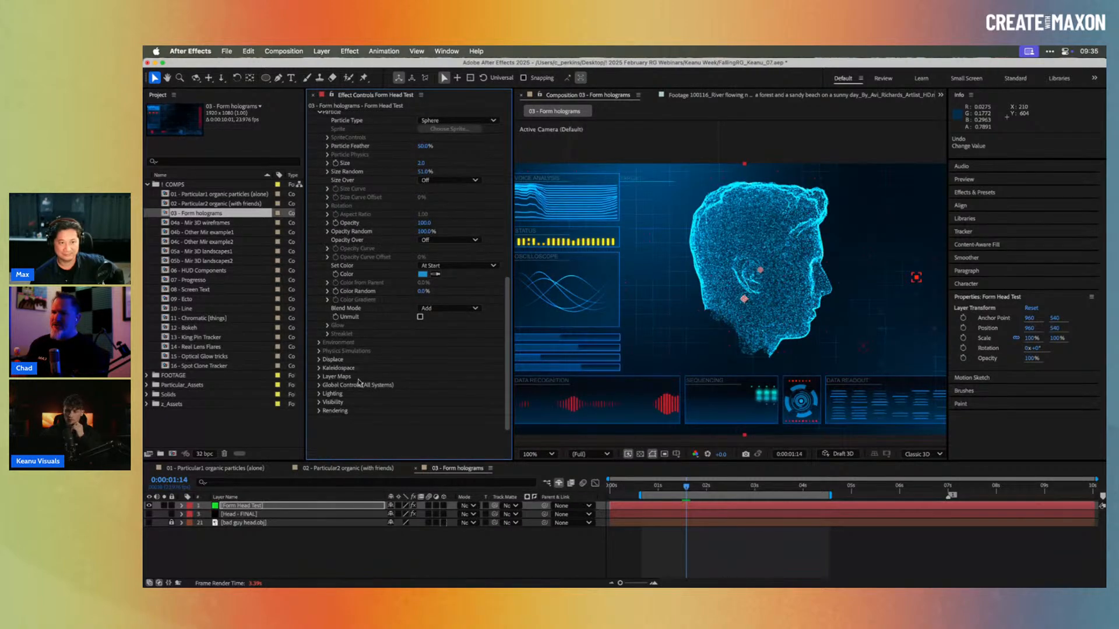
pyautogui.click(319, 361)
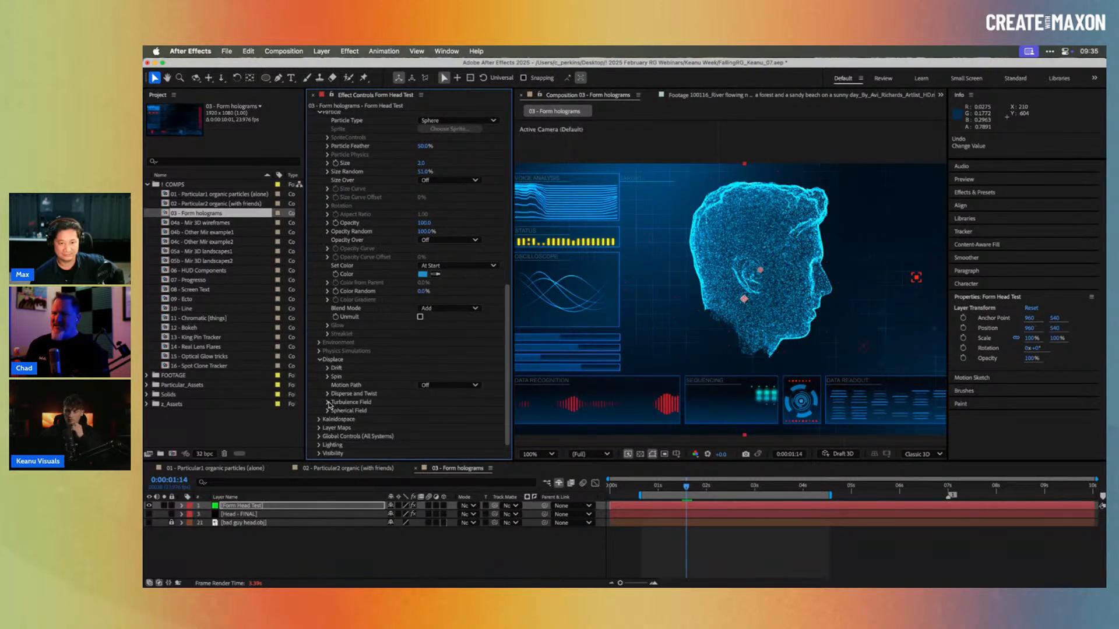
pyautogui.click(326, 402)
pyautogui.scroll(-5, 361, 371)
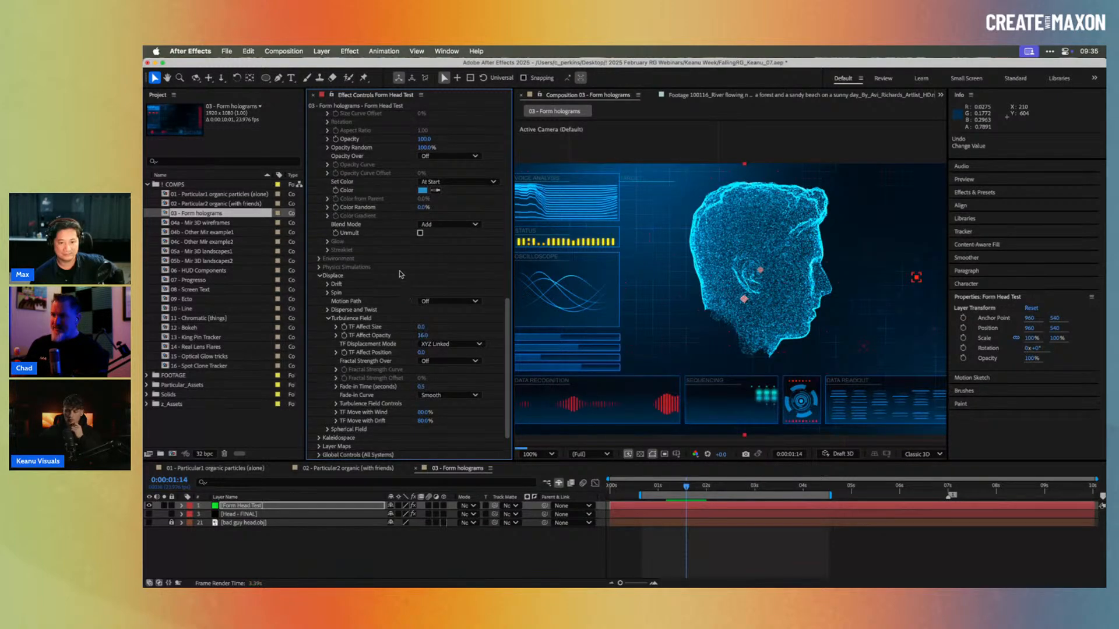
# Step: Set the particles' Opacity Random to 0% so only the turbulence field varies their opacity
pyautogui.scroll(5, 400, 275)
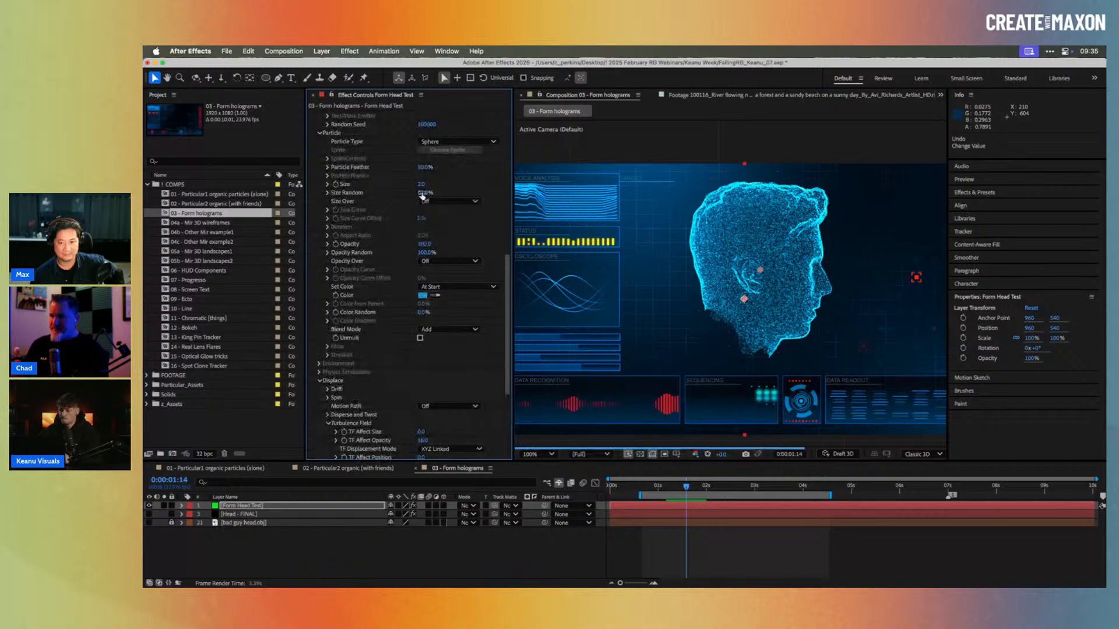
pyautogui.click(427, 252)
pyautogui.write('0')
pyautogui.press('Return')
pyautogui.scroll(-1, 394, 271)
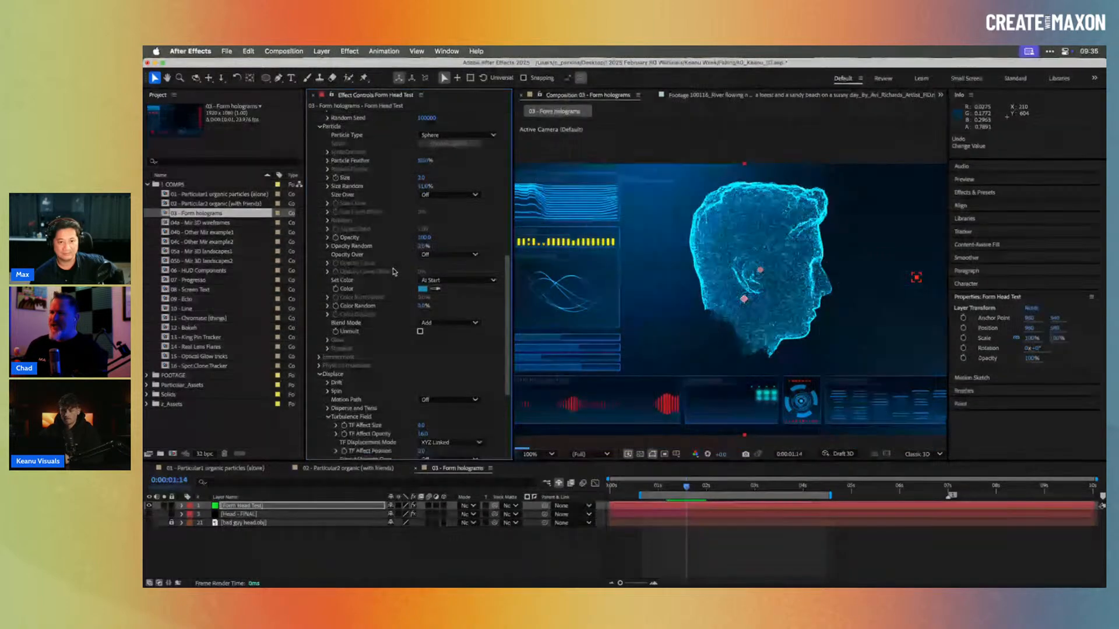
pyautogui.scroll(-5, 394, 271)
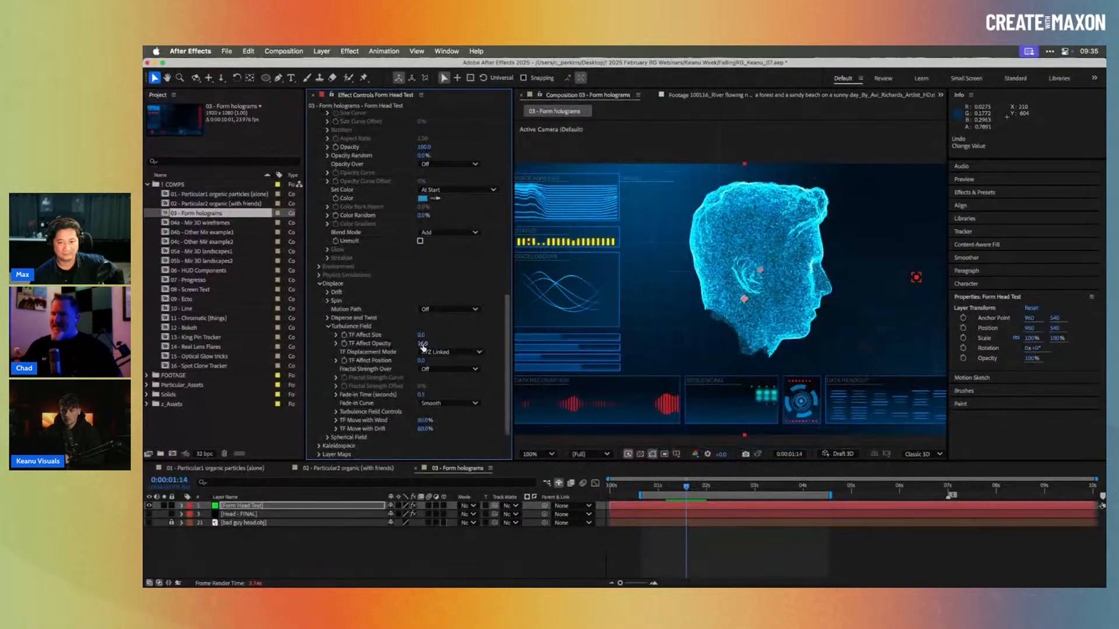
# Step: Raise the Turbulence Field's TF Affect Position to 65 and move the playhead to 0:00:01:17
pyautogui.moveTo(428, 360); pyautogui.dragTo(432, 361)
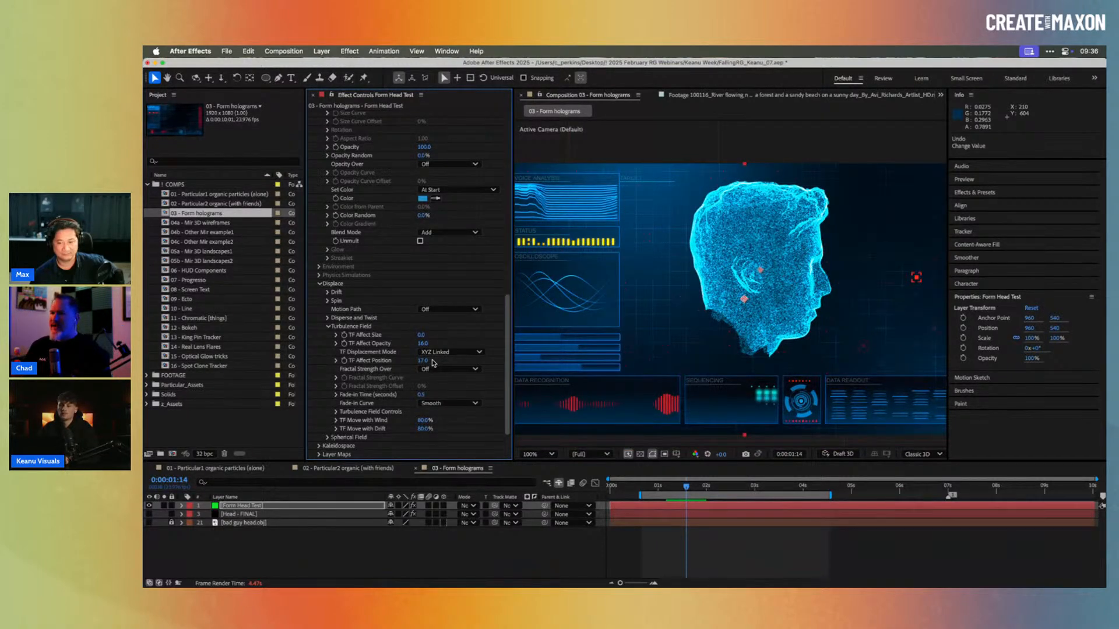
pyautogui.moveTo(445, 360); pyautogui.dragTo(445, 361)
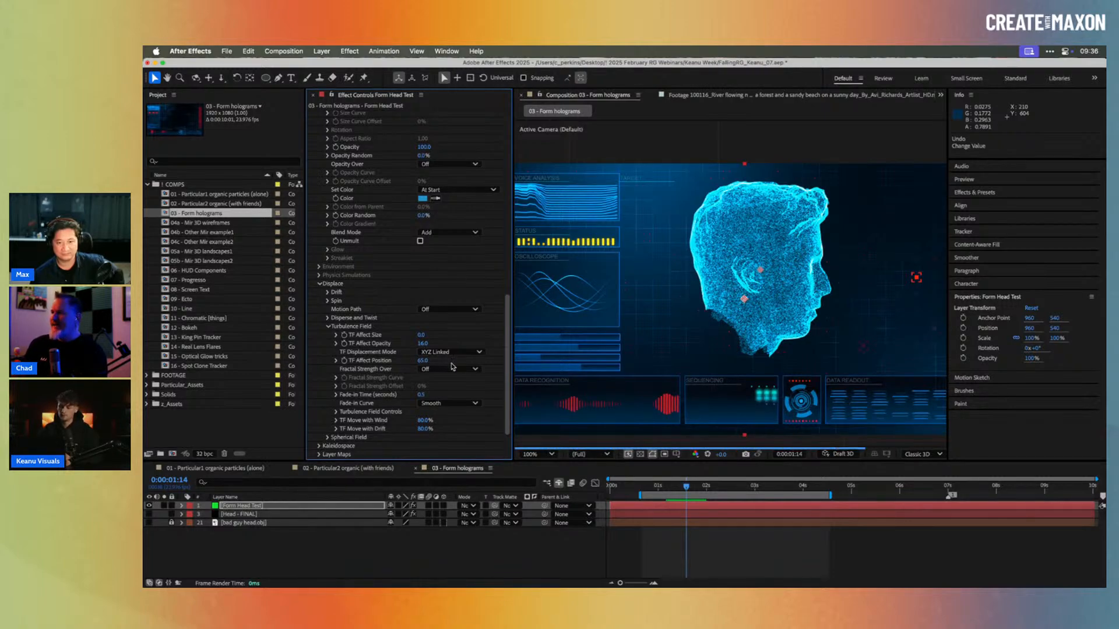
pyautogui.moveTo(691, 493)
pyautogui.mouseDown()
pyautogui.moveTo(676, 488)
pyautogui.moveTo(692, 488)
pyautogui.mouseUp()
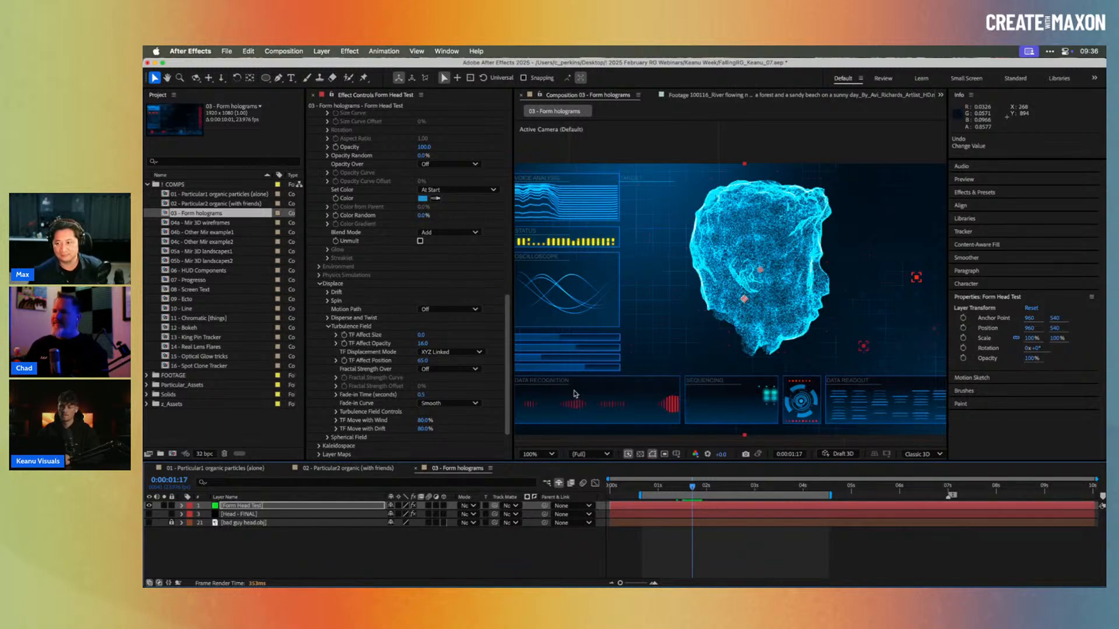
# Step: Set the emitter's Y Rotation to 45° to turn the head model
pyautogui.scroll(6, 461, 288)
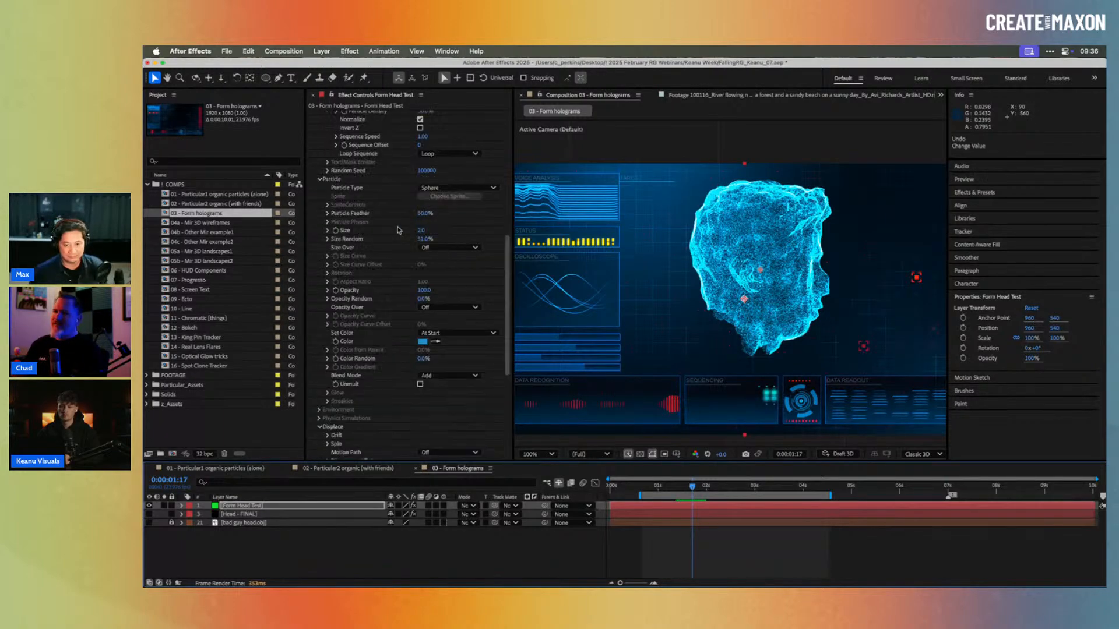
pyautogui.scroll(5, 393, 229)
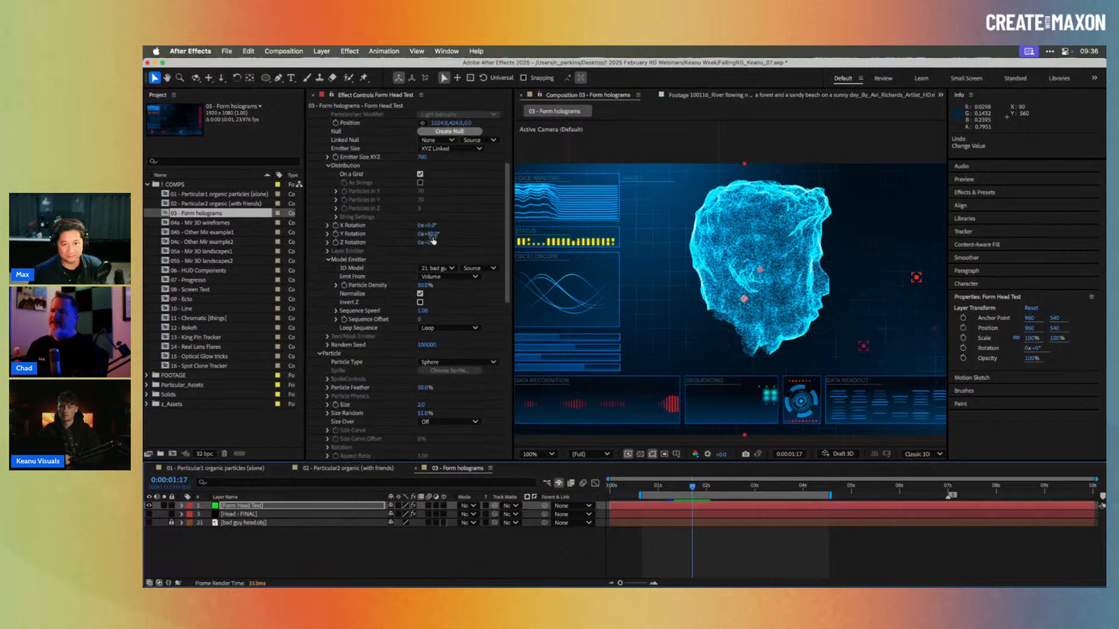
pyautogui.click(434, 234)
pyautogui.write('45')
pyautogui.press('Return')
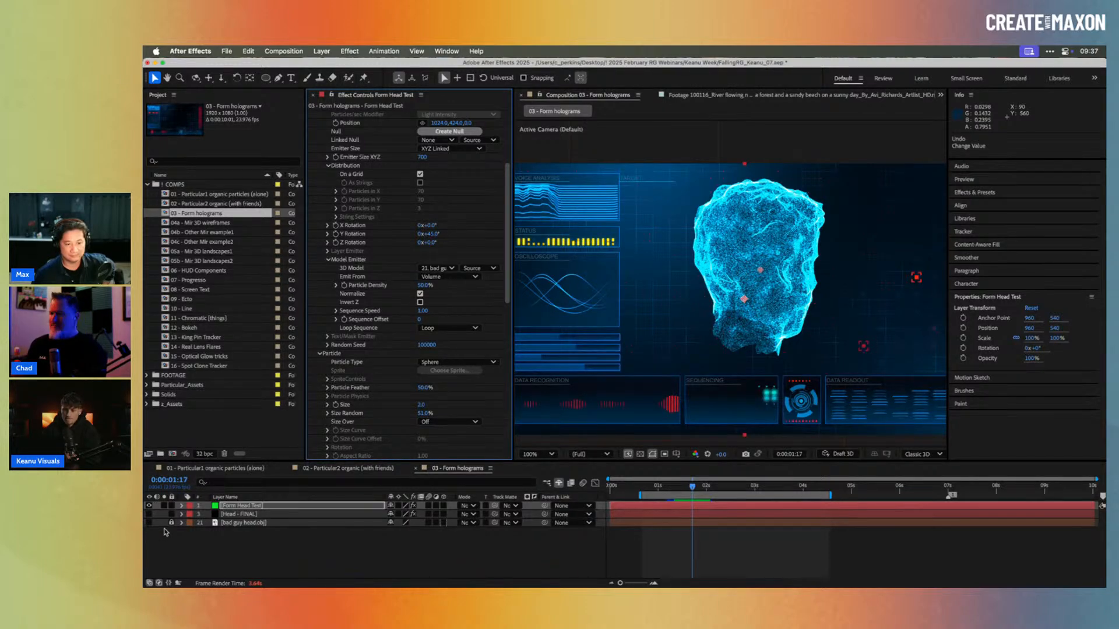
# Step: Solo the Form Head Test layer so the head shows without the HUD background, keeping shy layers hidden
pyautogui.click(558, 483)
pyautogui.click(164, 505)
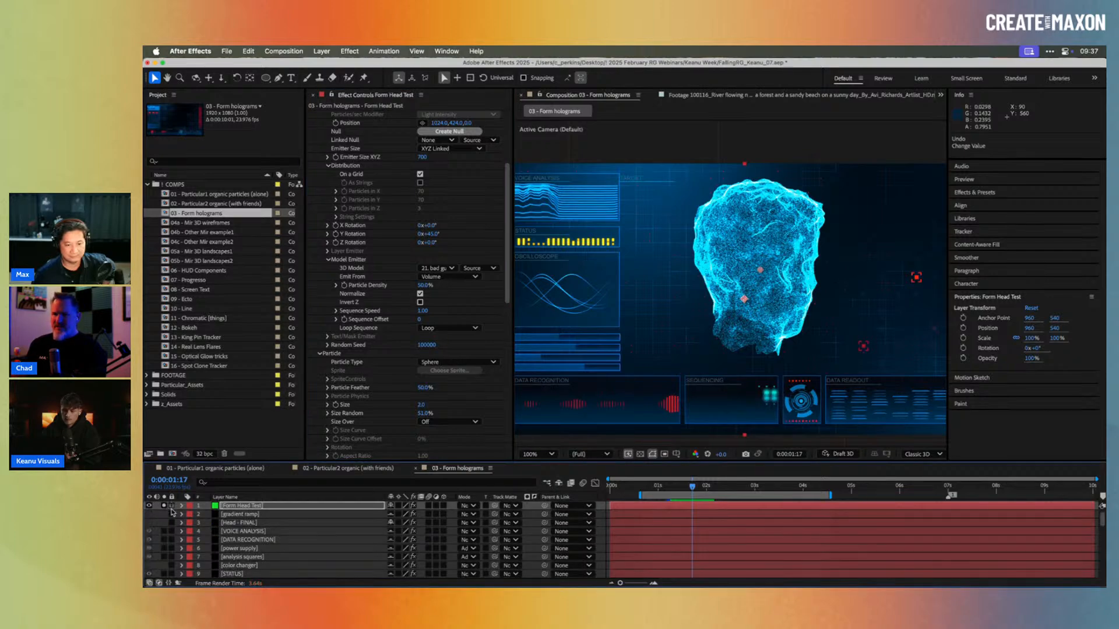
pyautogui.click(556, 485)
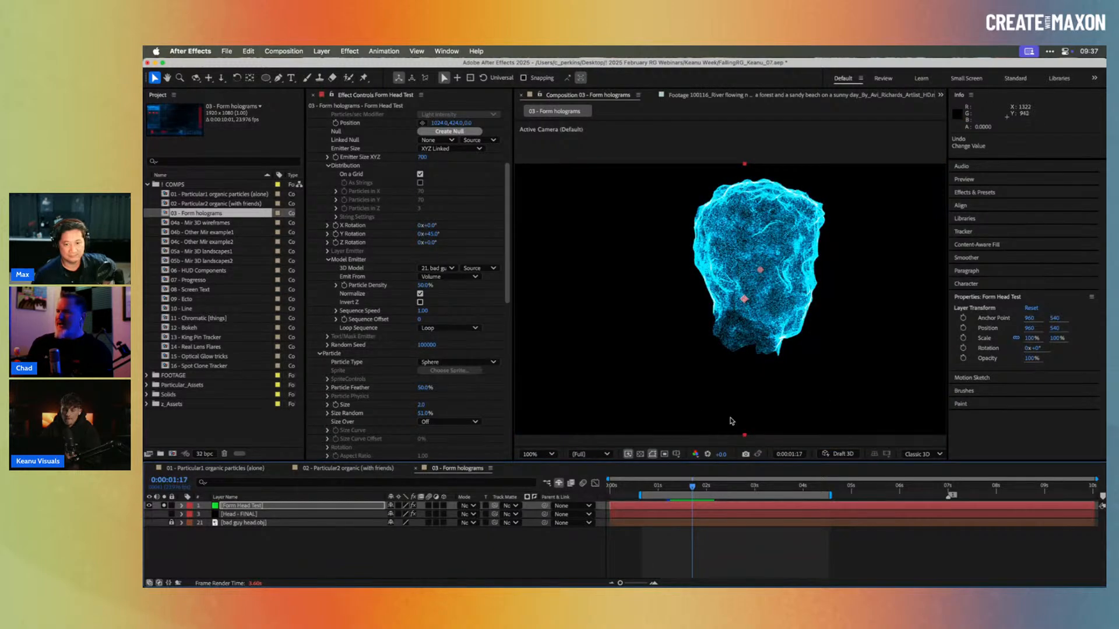
# Step: Add a camera with the default settings and orbit it around the particle head
pyautogui.click(489, 546)
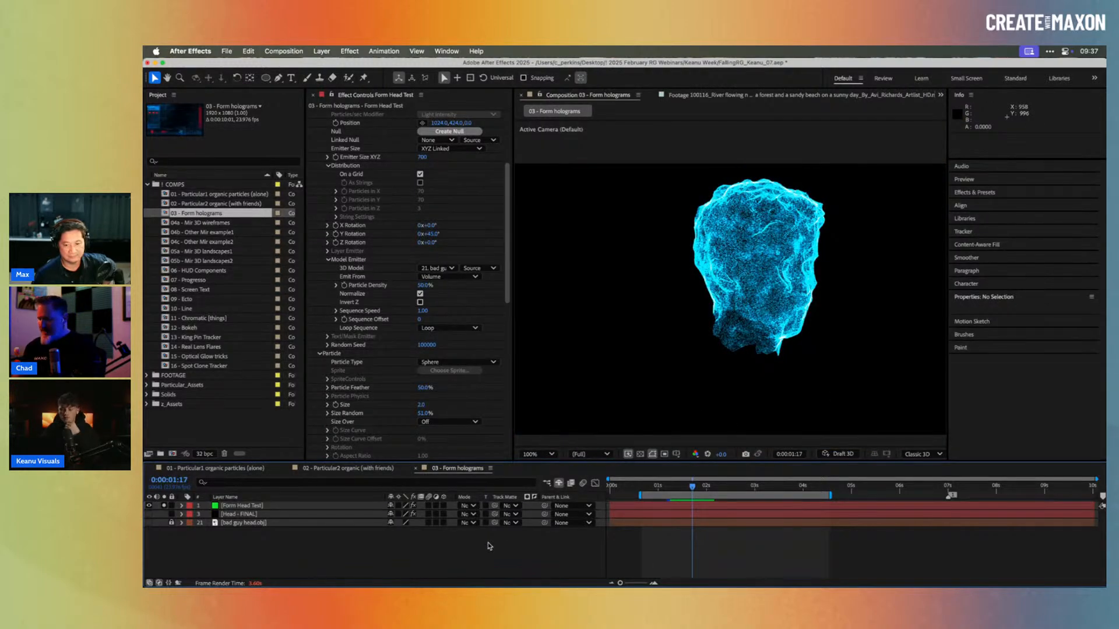
pyautogui.press('super+alt+shift+c')
pyautogui.press('Return')
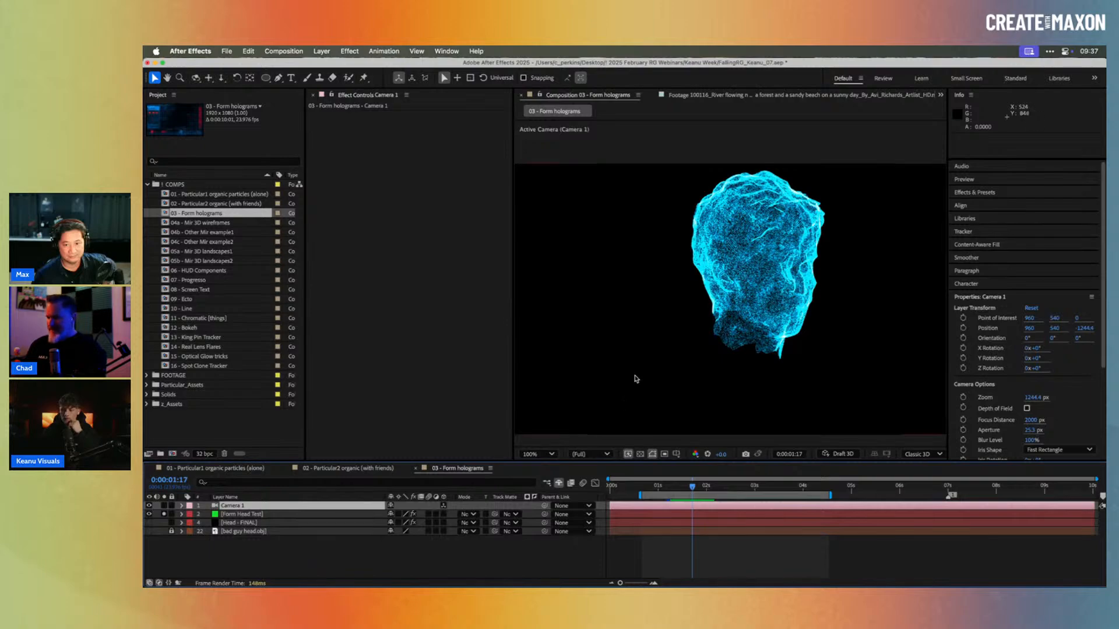
pyautogui.press('c')
pyautogui.moveTo(732, 263); pyautogui.dragTo(674, 266)
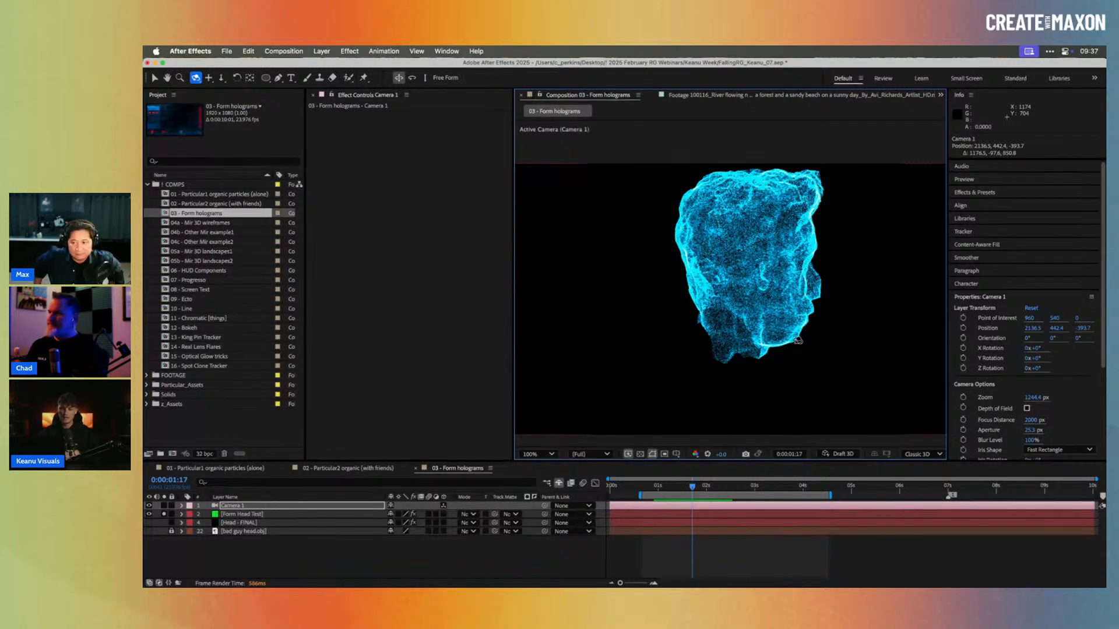
pyautogui.moveTo(744, 299); pyautogui.dragTo(787, 301)
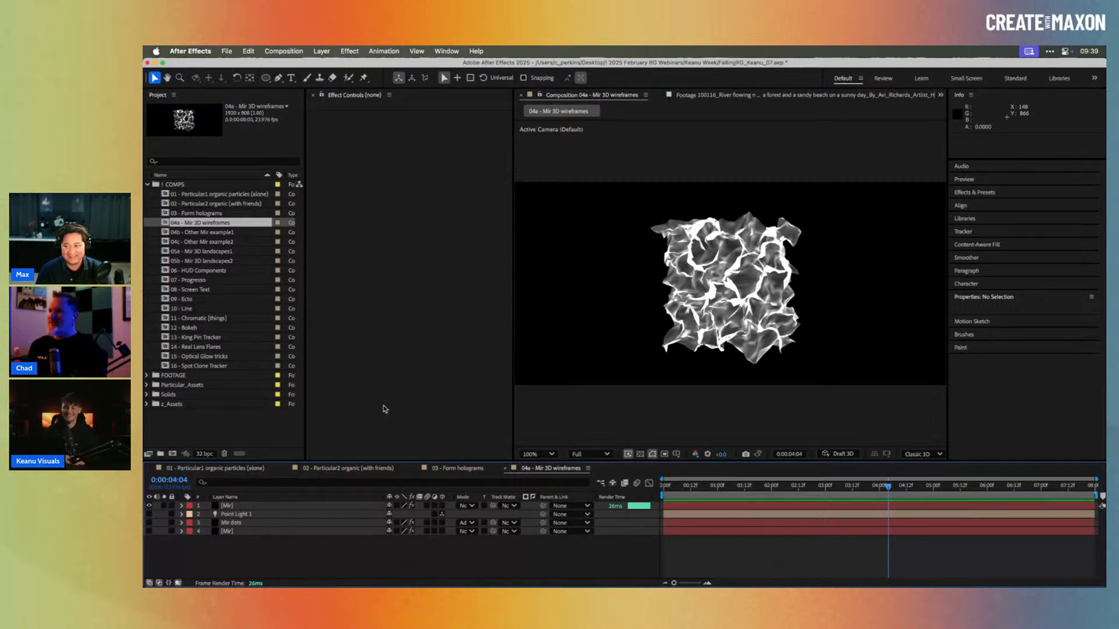
# Step: At 0:00:02:20, set the top Mir layer's geometry to 111 Vertices X and 97 Vertices Y
pyautogui.click(262, 506)
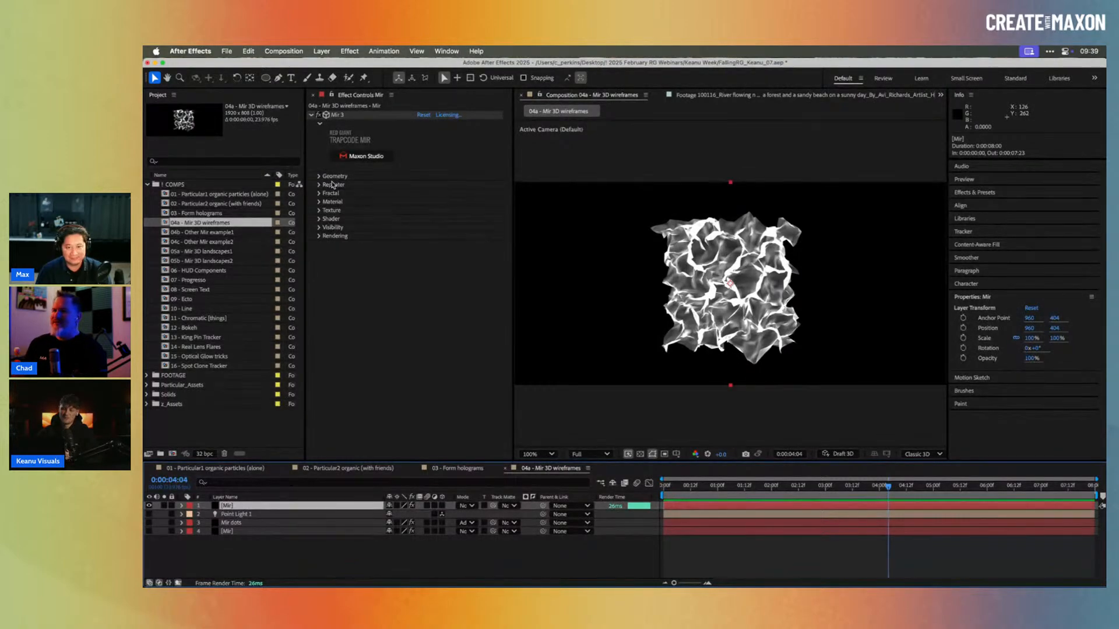
pyautogui.moveTo(675, 487); pyautogui.dragTo(816, 497)
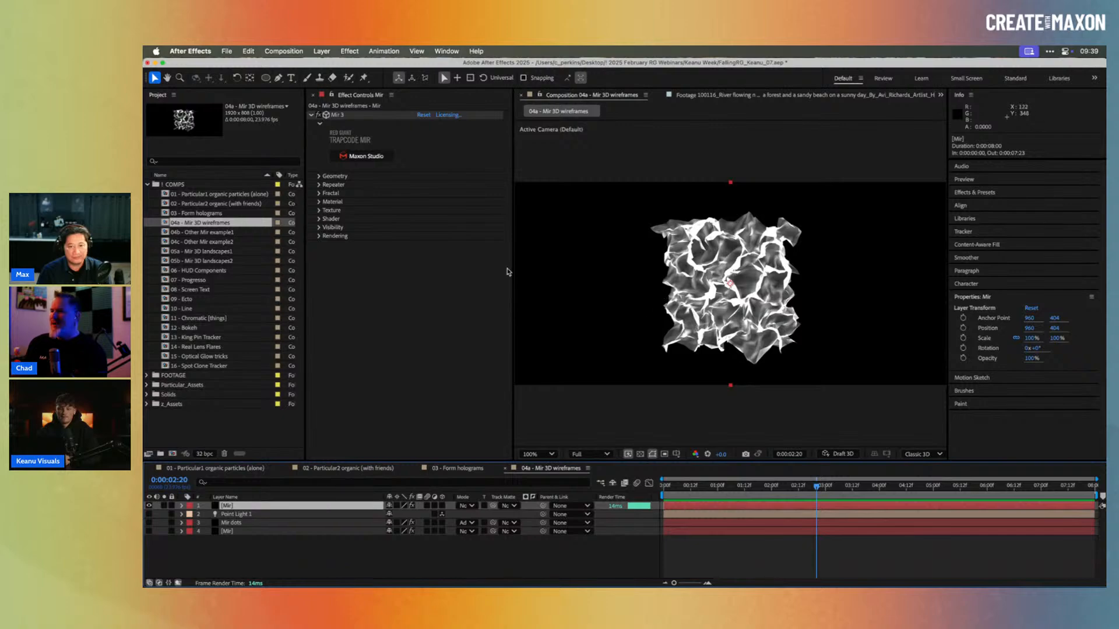
pyautogui.press('.')
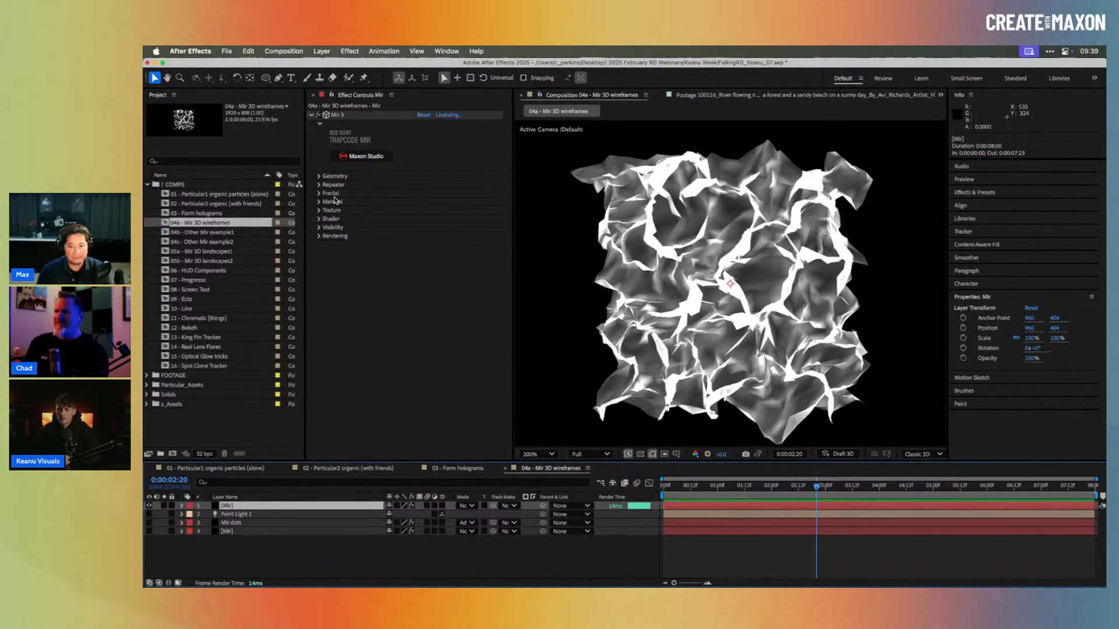
pyautogui.click(319, 176)
pyautogui.click(449, 186)
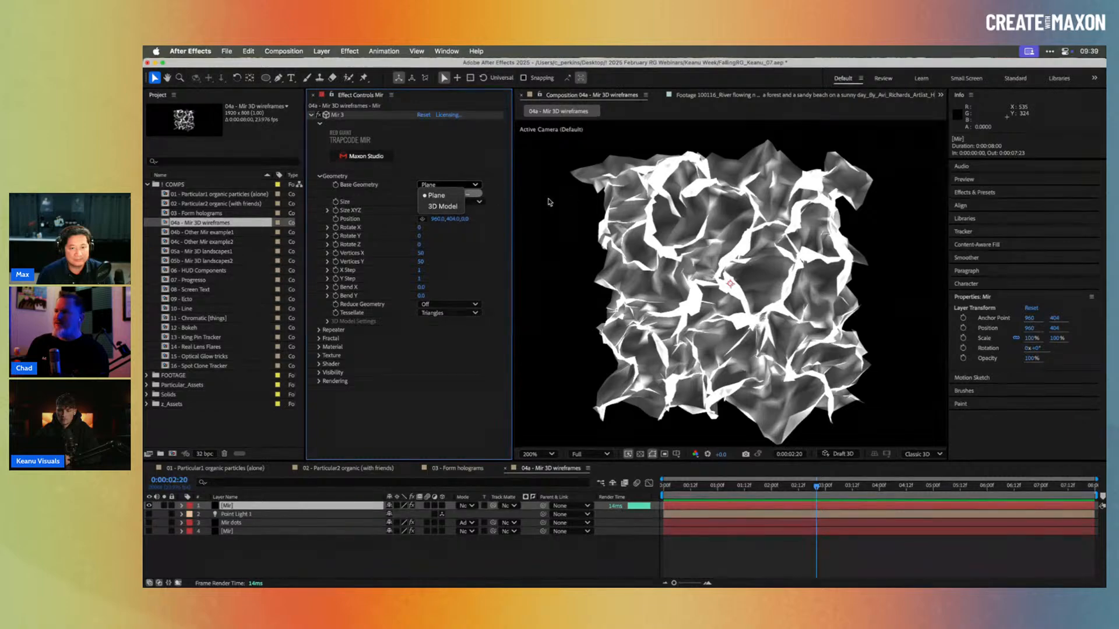
pyautogui.click(497, 192)
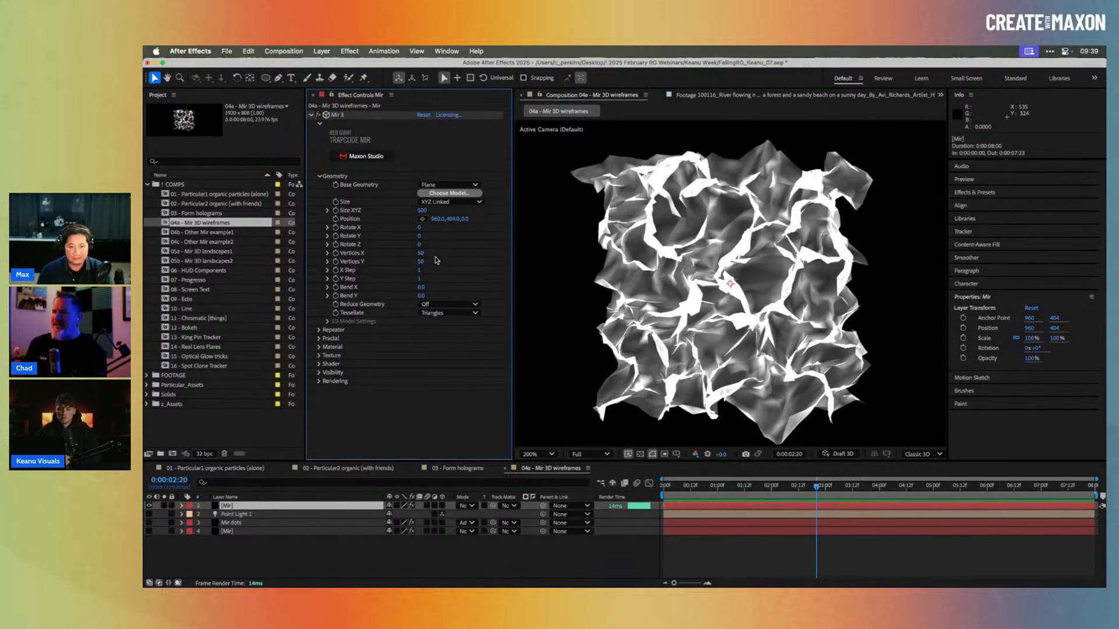
pyautogui.moveTo(421, 257); pyautogui.dragTo(422, 265)
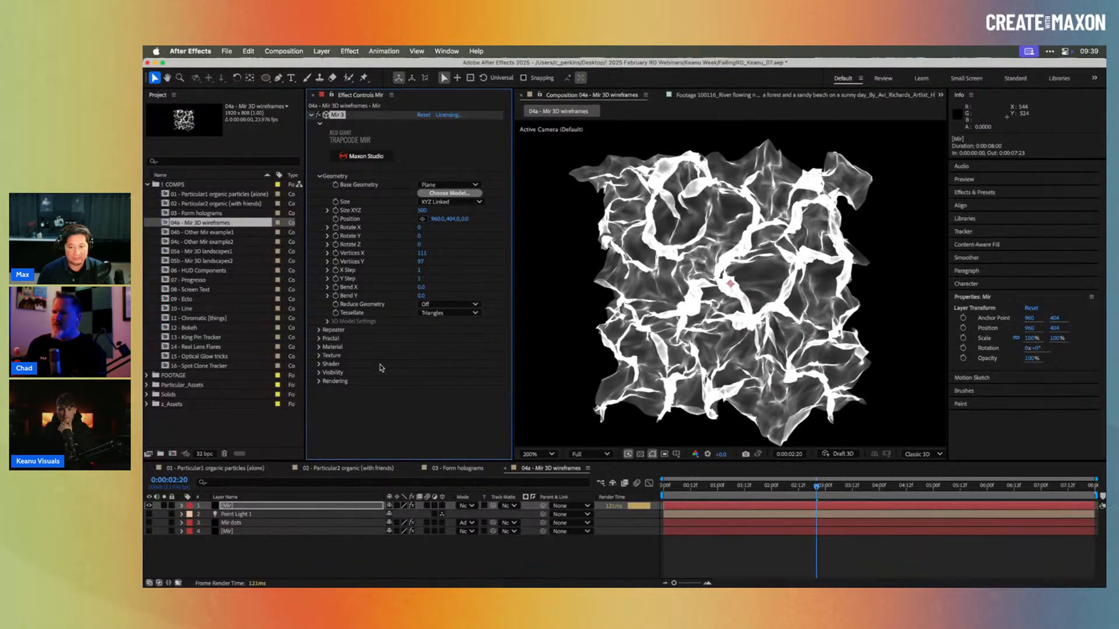
# Step: Set the Mir layer's Shader to Smooth and make Point Light 1 visible to light the surface
pyautogui.click(318, 364)
pyautogui.scroll(-2, 372, 366)
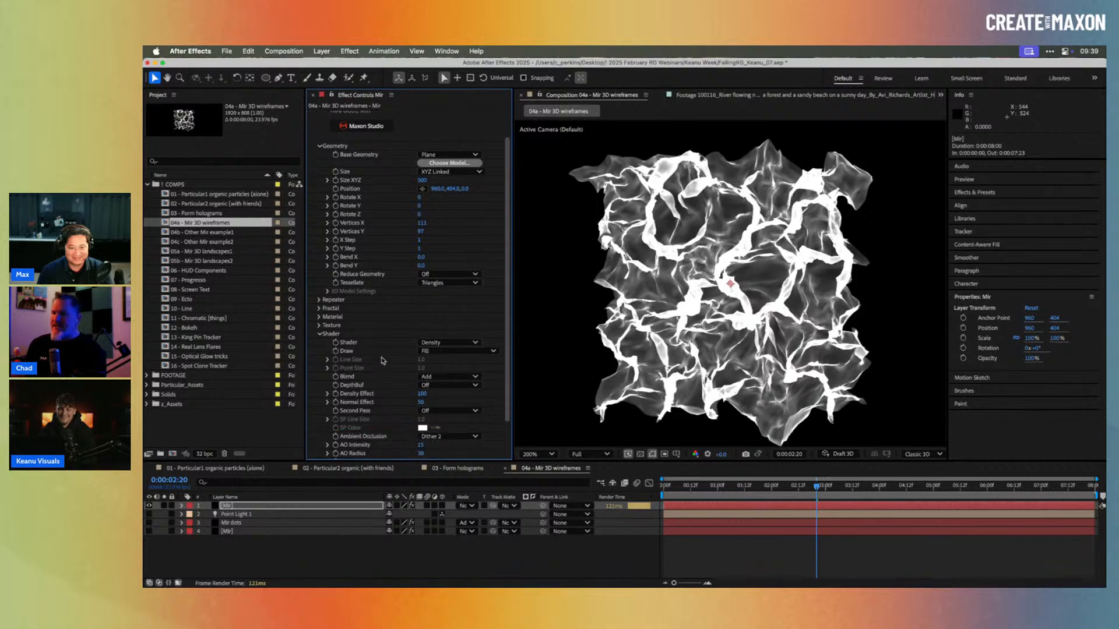
pyautogui.click(449, 344)
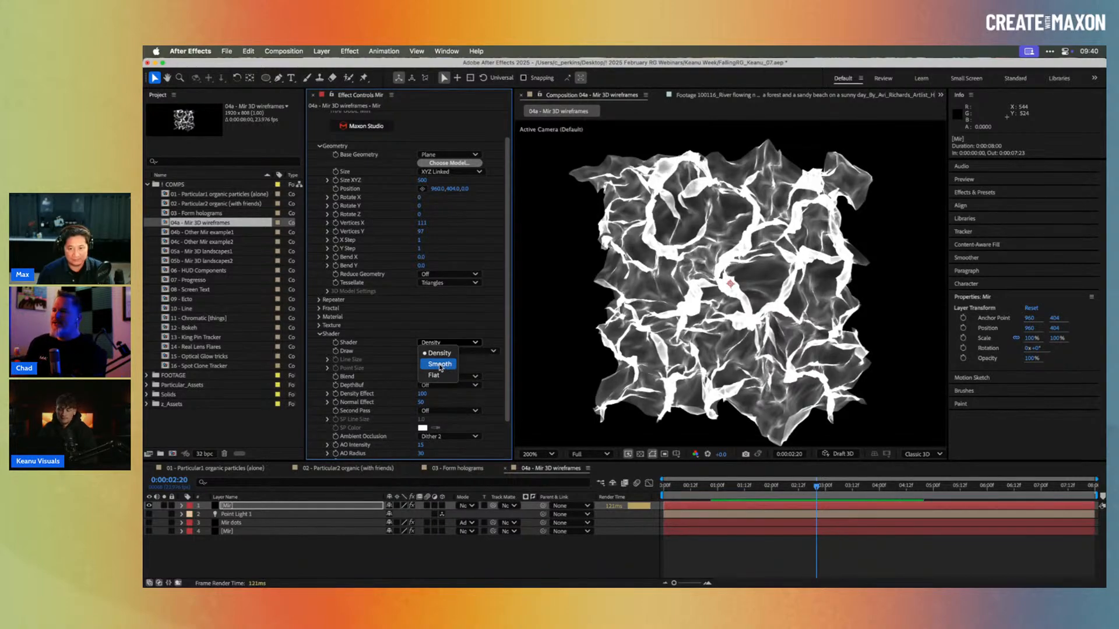
pyautogui.click(439, 365)
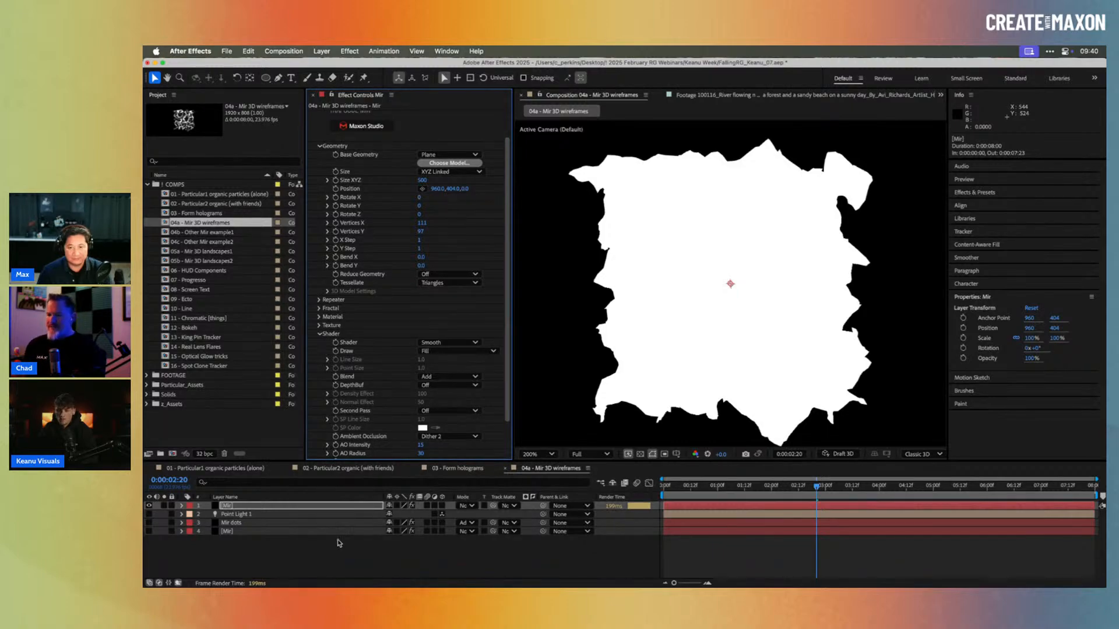
pyautogui.click(149, 515)
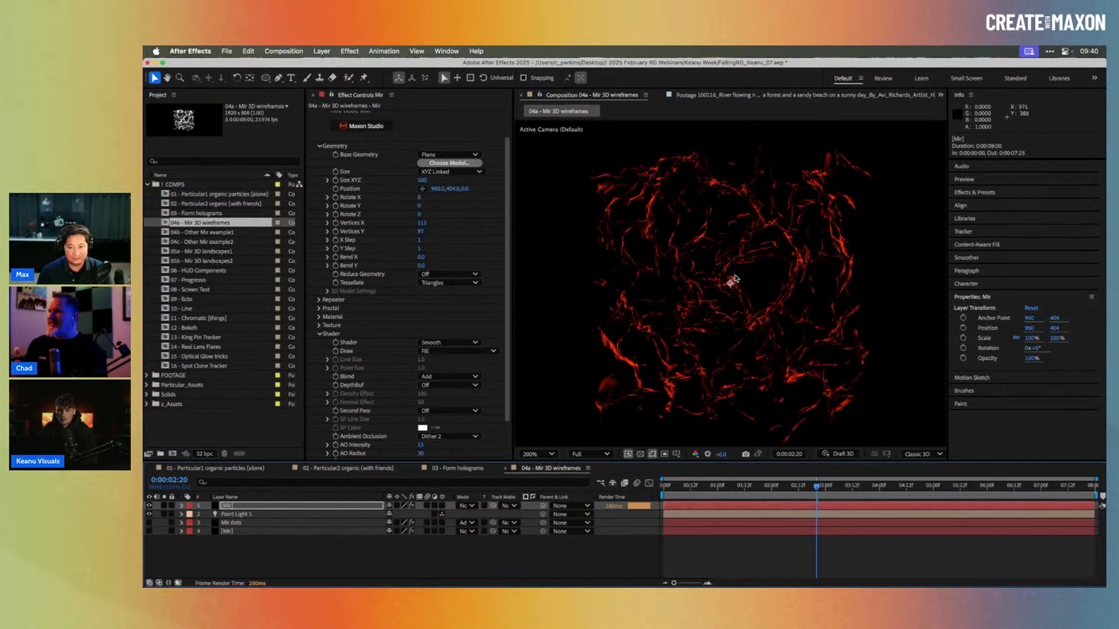
# Step: Try moving Point Light 1 toward the mesh's right edge, to about X 1270, Y 328
pyautogui.click(732, 281)
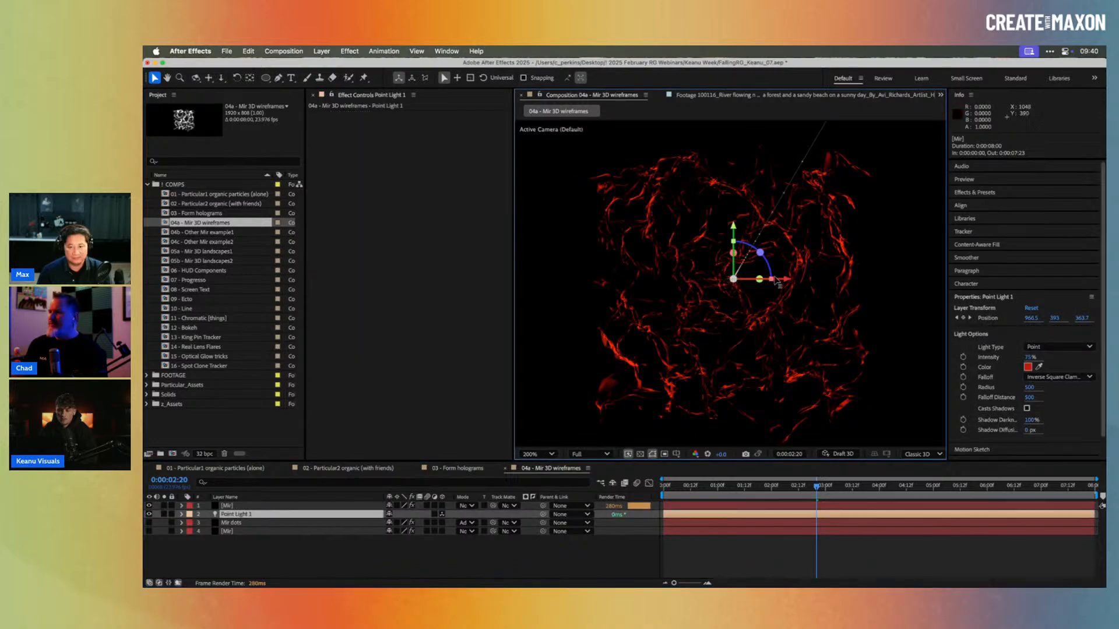
pyautogui.moveTo(785, 279); pyautogui.dragTo(868, 252)
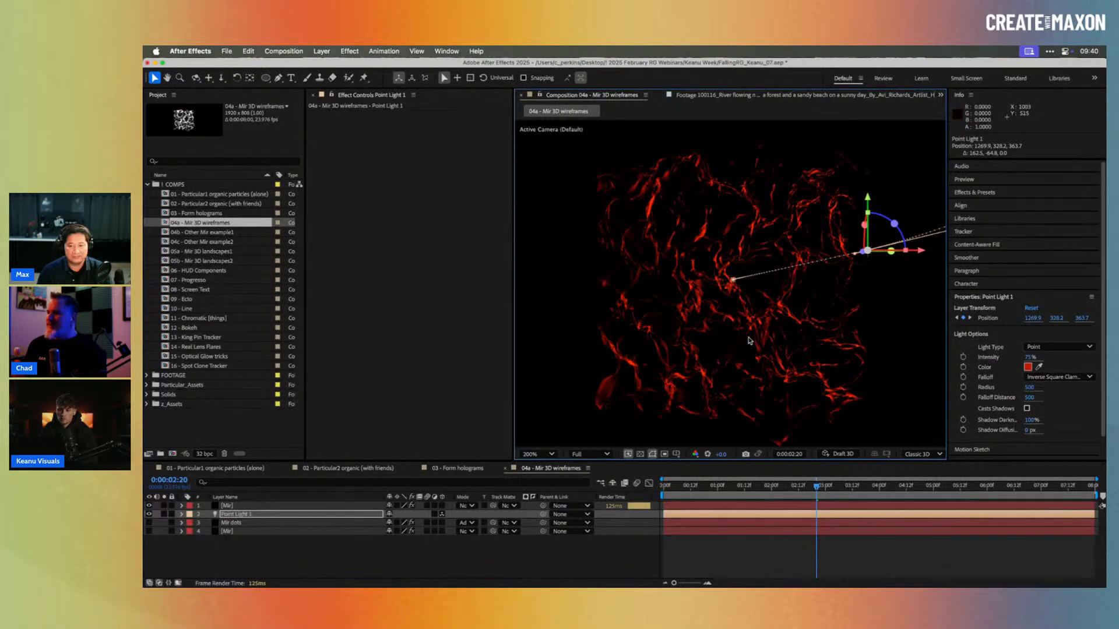
pyautogui.press('.')
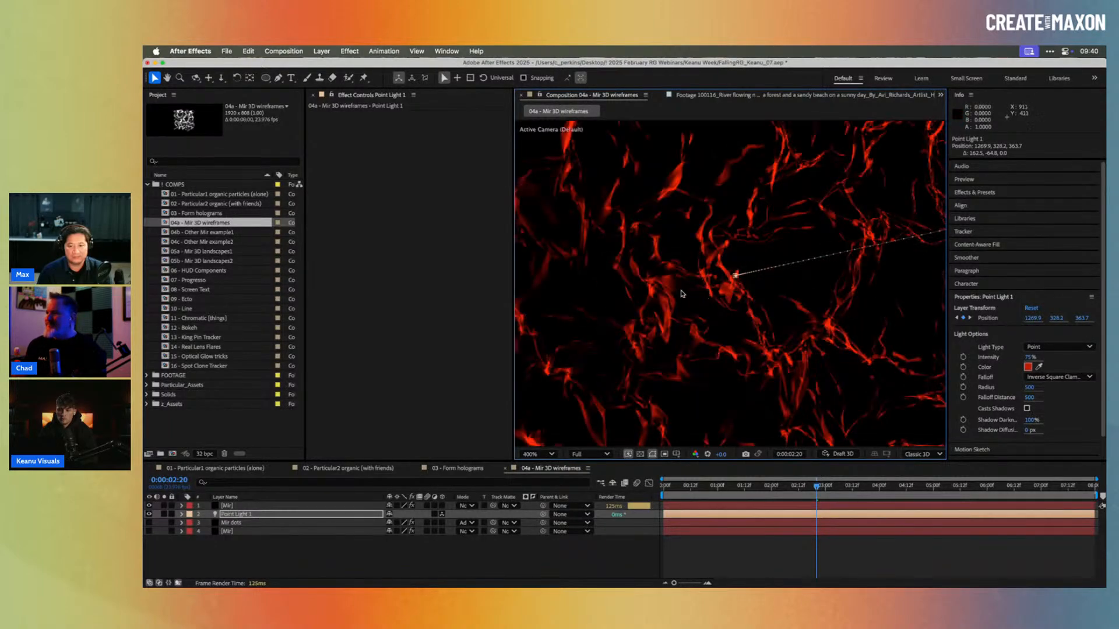
# Step: Try the Normal blend mode in the Mir layer's shader, and undo both the blend change and the light move
pyautogui.click(303, 505)
pyautogui.scroll(-1, 349, 396)
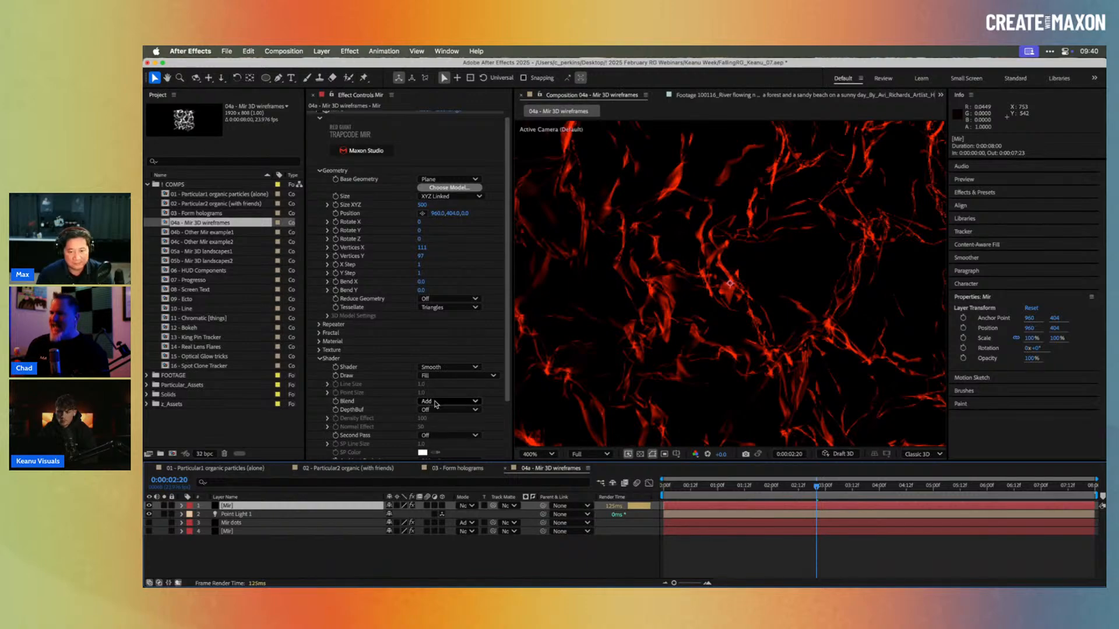
pyautogui.click(435, 404)
pyautogui.click(440, 423)
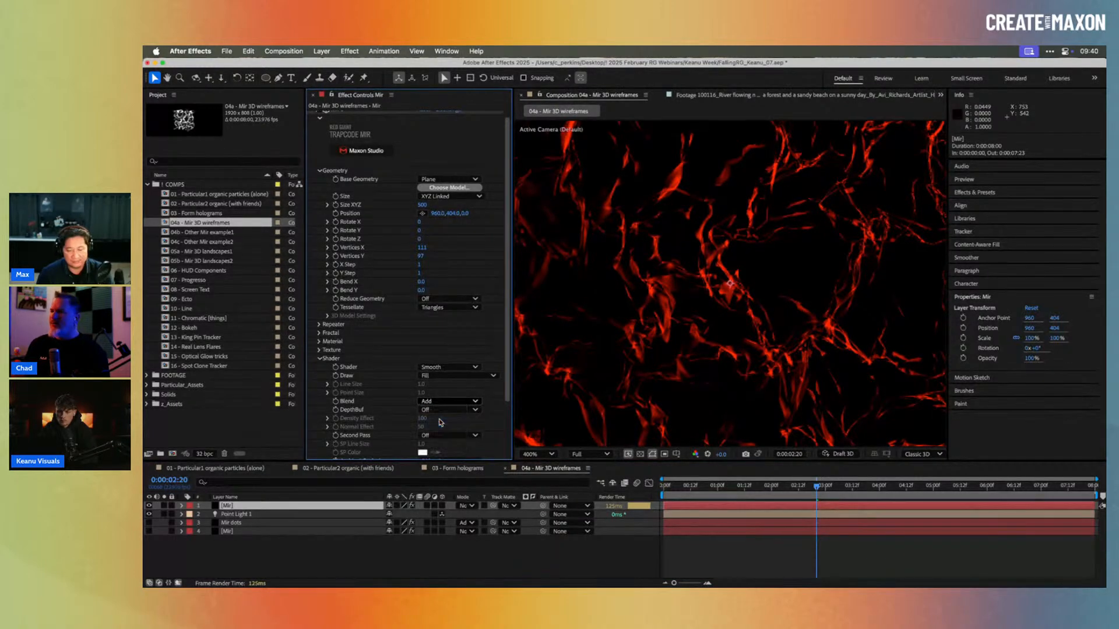
pyautogui.scroll(-1, 613, 363)
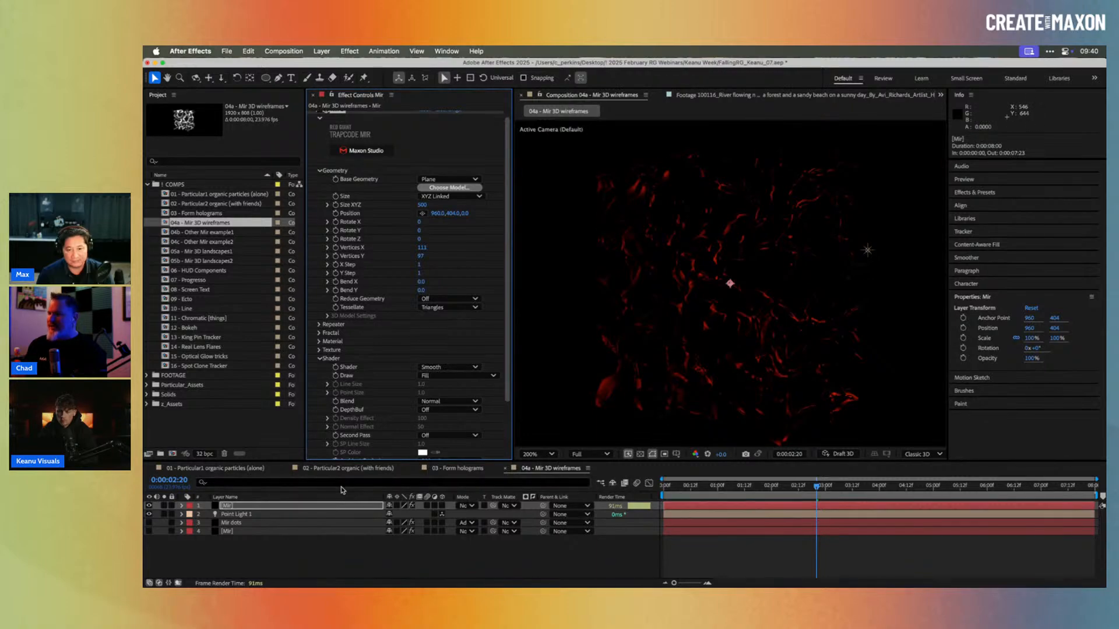
pyautogui.press('super+Down')
pyautogui.press('super+z')
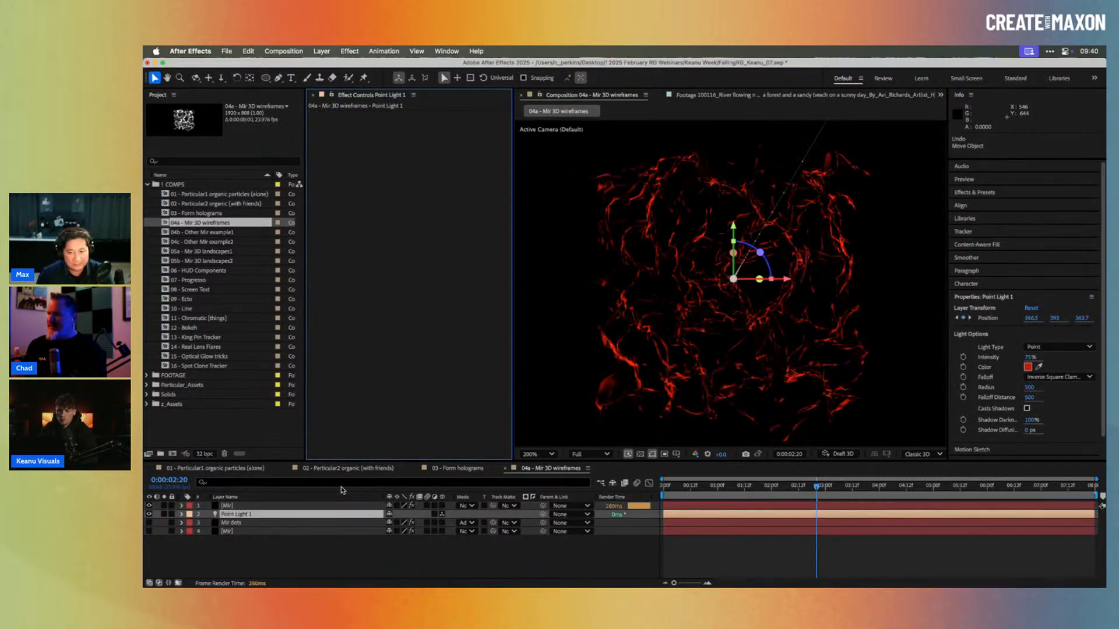
# Step: Try the Wireframe Draw mode on the top Mir layer, and return Draw to Fill
pyautogui.click(252, 506)
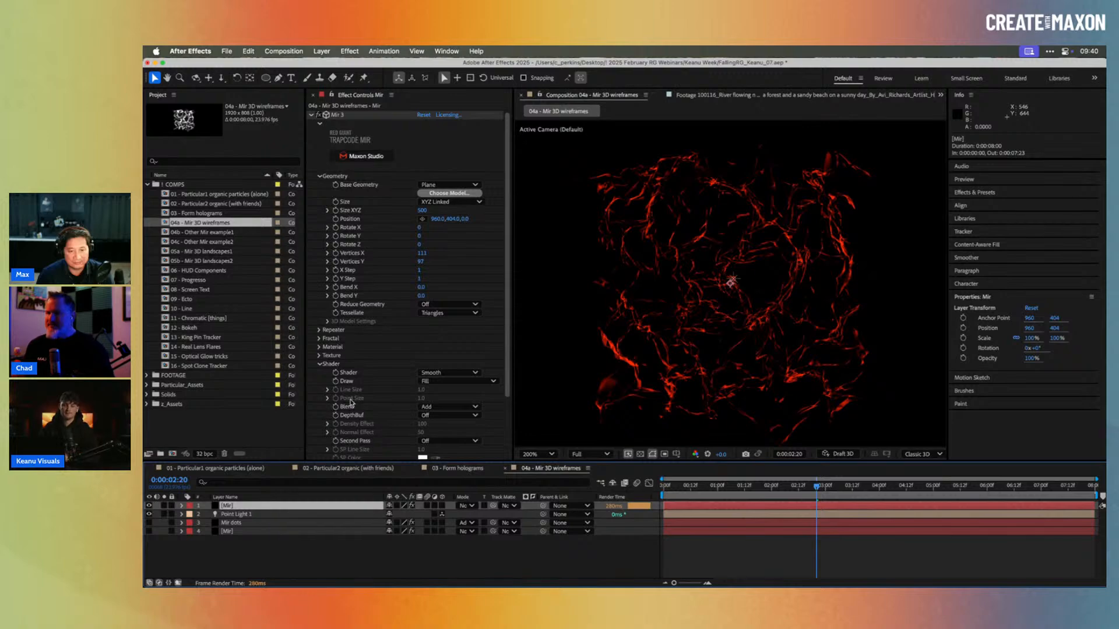
pyautogui.scroll(-1, 373, 396)
pyautogui.click(438, 341)
pyautogui.click(438, 341)
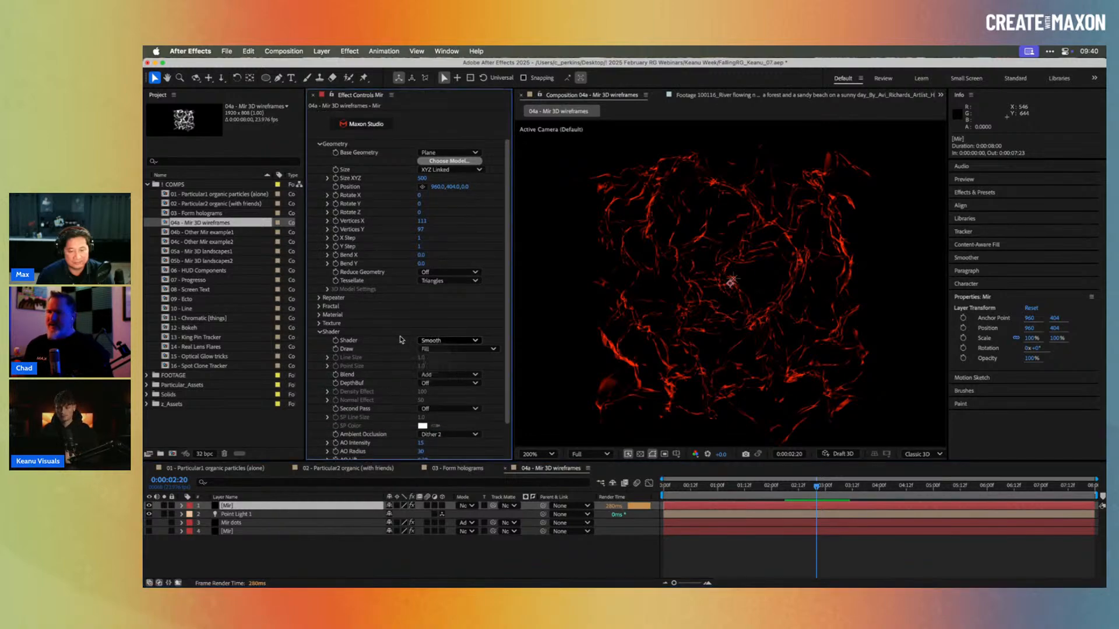
pyautogui.click(445, 350)
pyautogui.press('Escape')
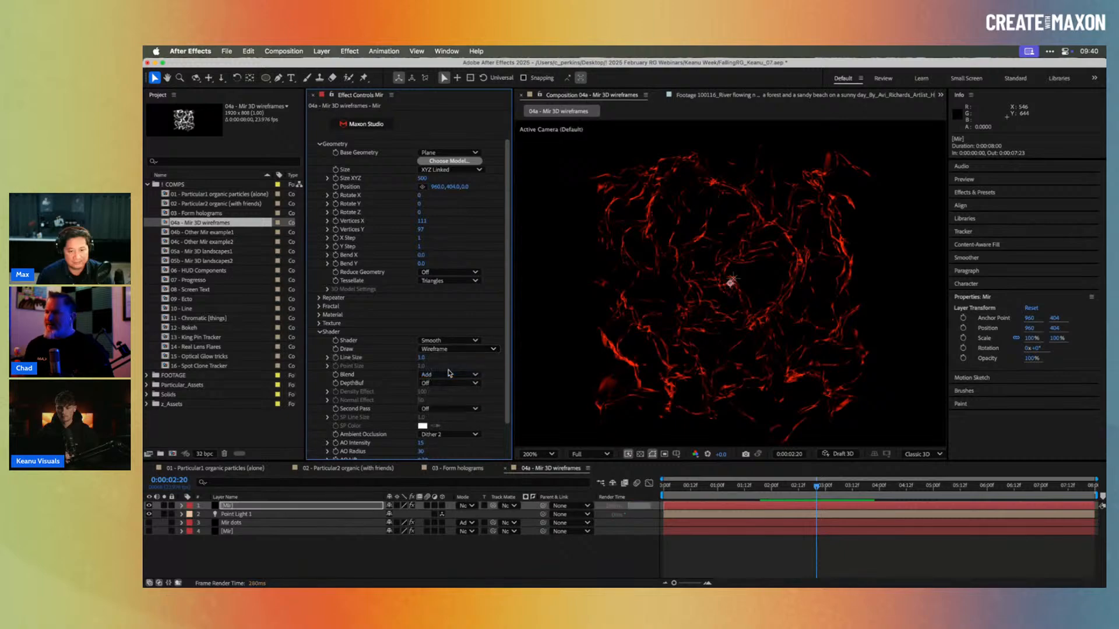
pyautogui.click(440, 349)
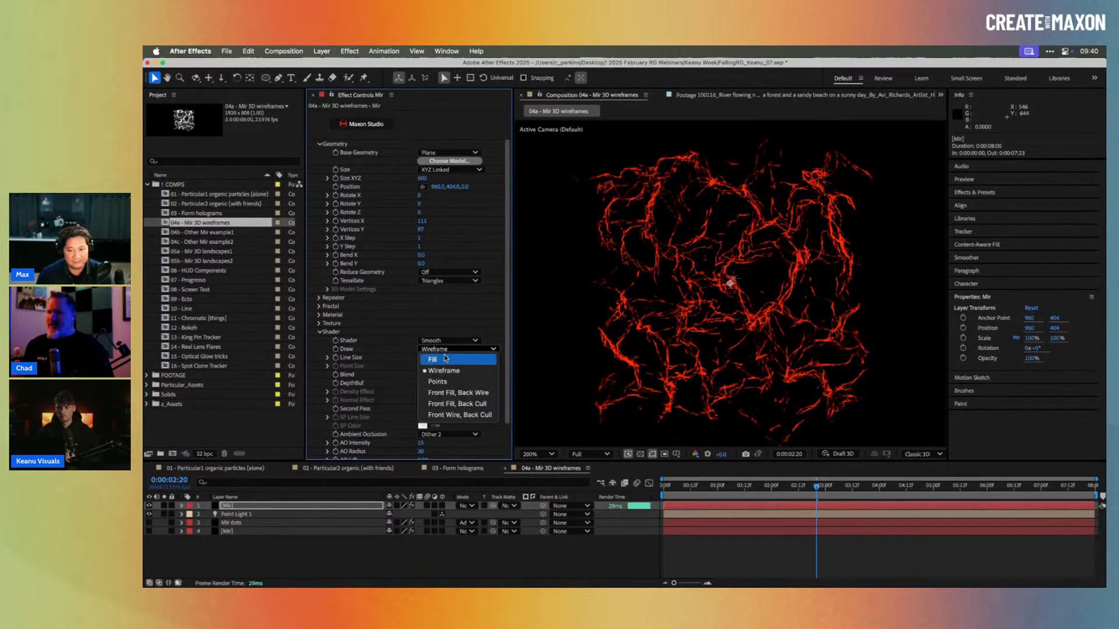
pyautogui.click(434, 356)
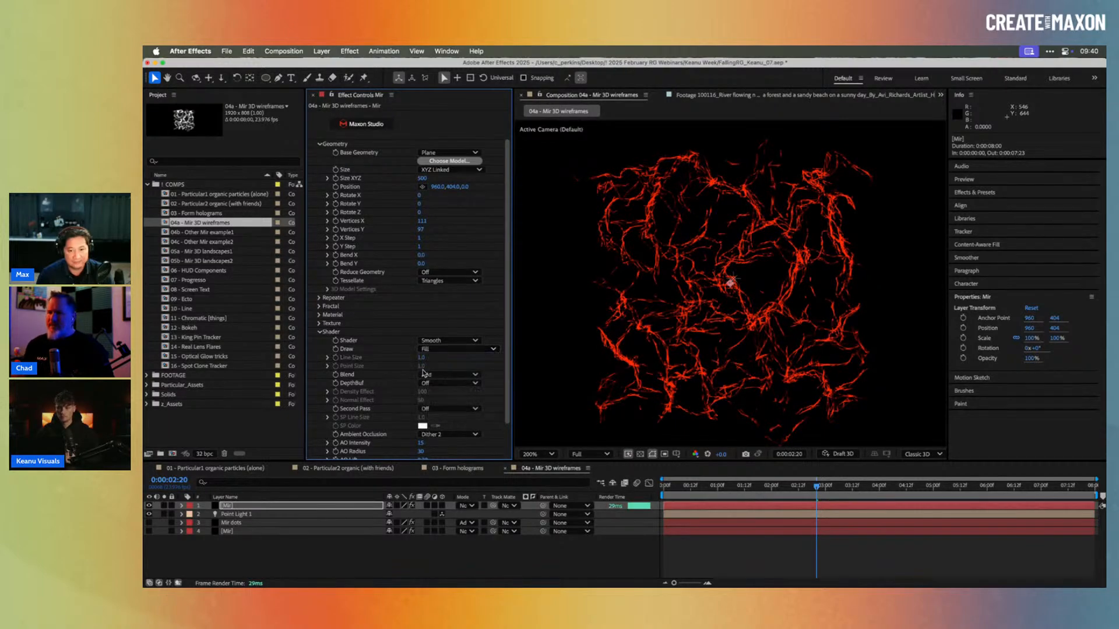
# Step: Set the Mir shader's Second Pass to Wireframe to overlay lines on the filled surface
pyautogui.click(457, 408)
pyautogui.click(450, 434)
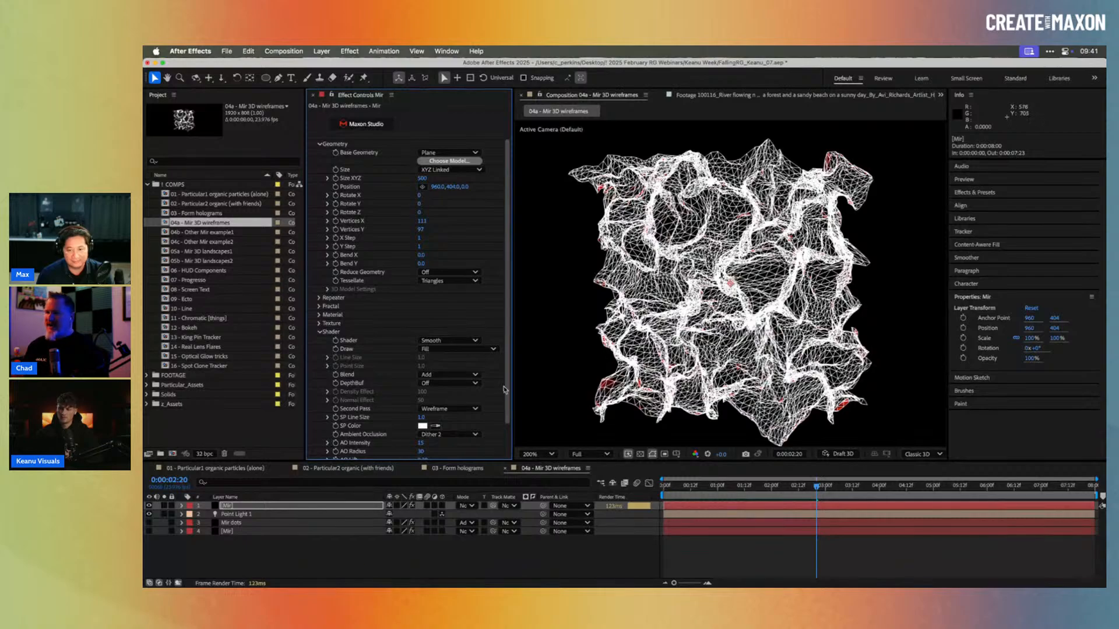
# Step: Set the fractal Evolution of the top Mir layer's surface to 63
pyautogui.click(318, 306)
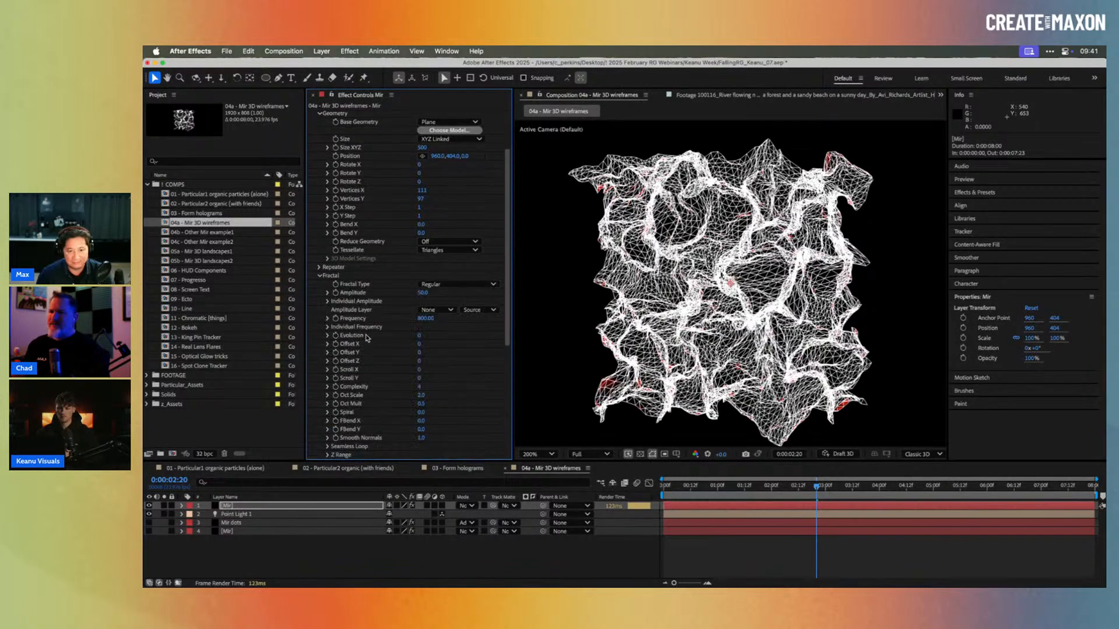
pyautogui.moveTo(422, 335)
pyautogui.mouseDown()
pyautogui.moveTo(449, 333)
pyautogui.moveTo(433, 327)
pyautogui.mouseUp()
# Step: Browse the 3D models available as Mir's base geometry, from the C4D set through Geometry to Custom, without applying one
pyautogui.scroll(3, 378, 314)
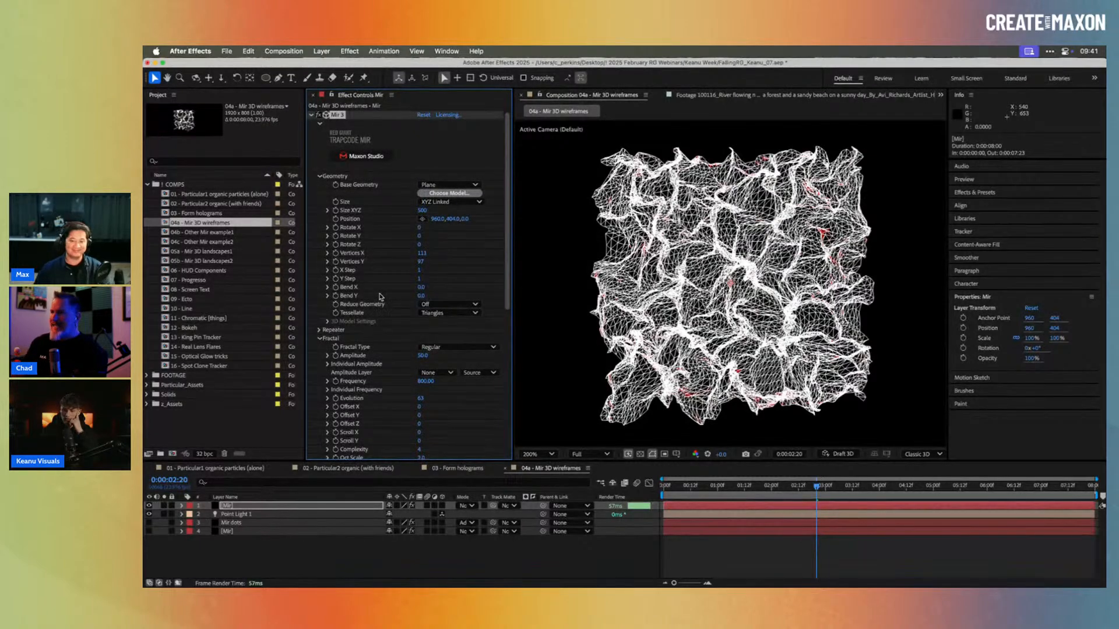
pyautogui.click(445, 194)
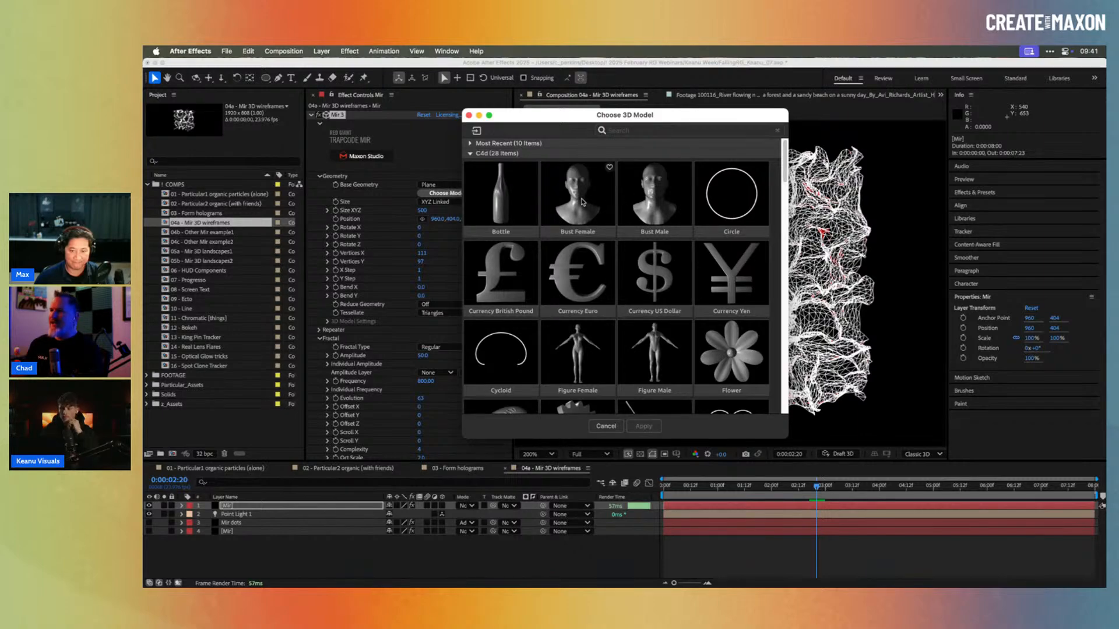
pyautogui.scroll(-3, 654, 235)
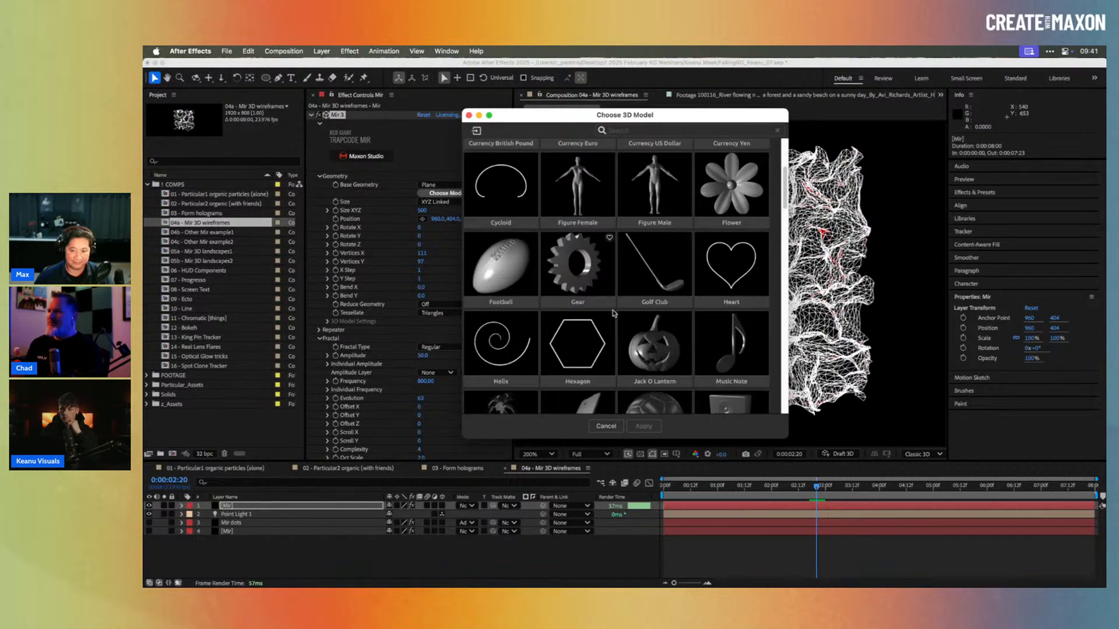
pyautogui.scroll(-1, 630, 297)
pyautogui.scroll(-2, 650, 240)
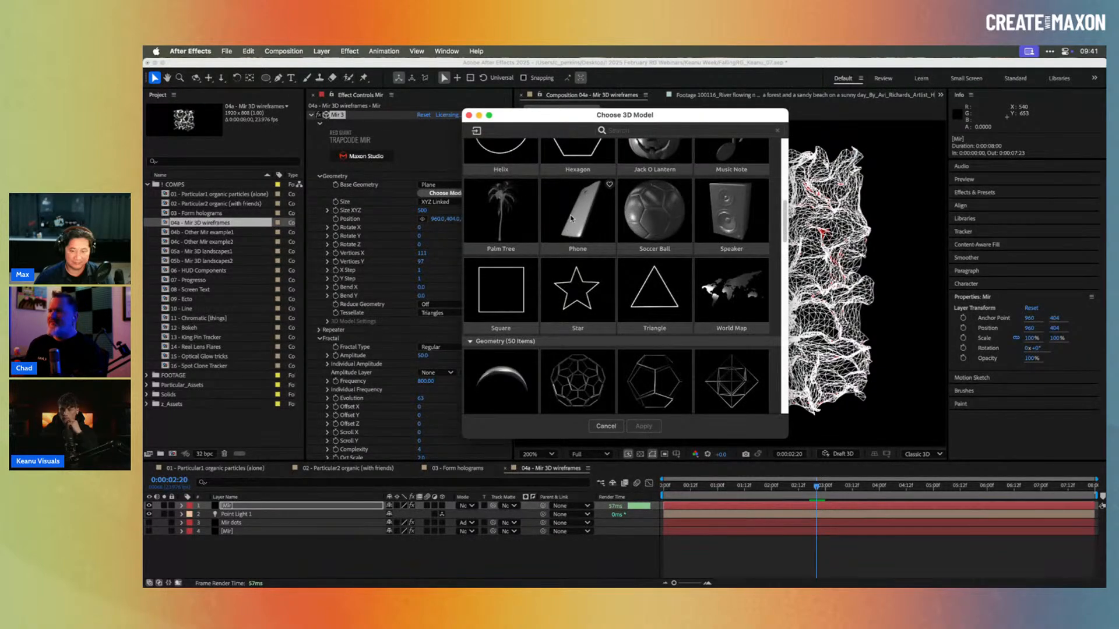
pyautogui.scroll(-6, 571, 218)
pyautogui.scroll(-5, 649, 278)
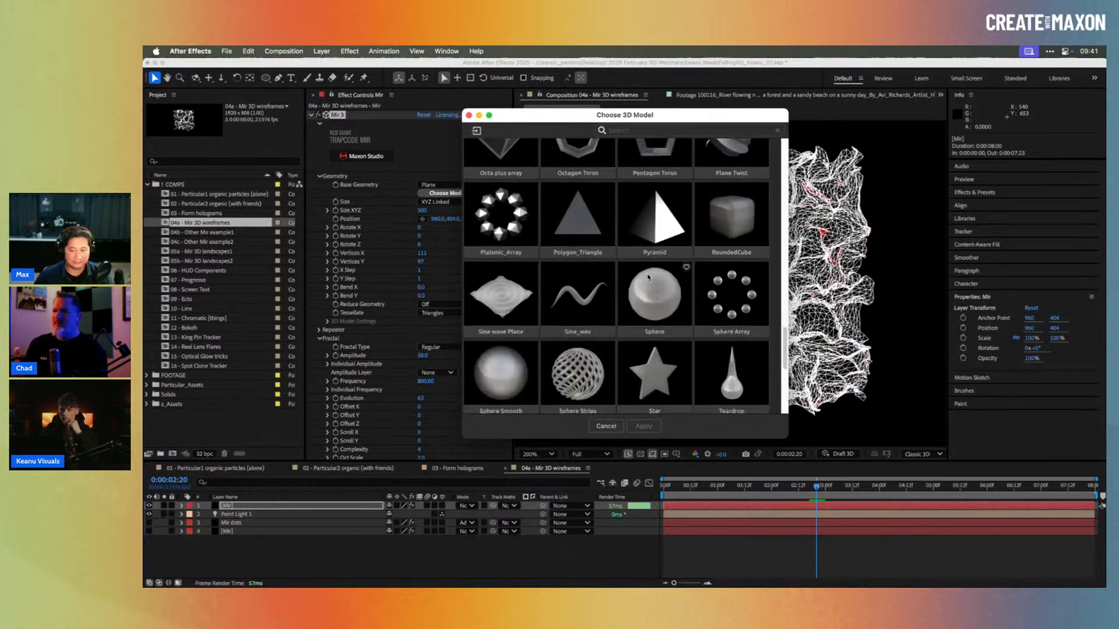
pyautogui.scroll(-1, 648, 277)
pyautogui.scroll(-2, 648, 278)
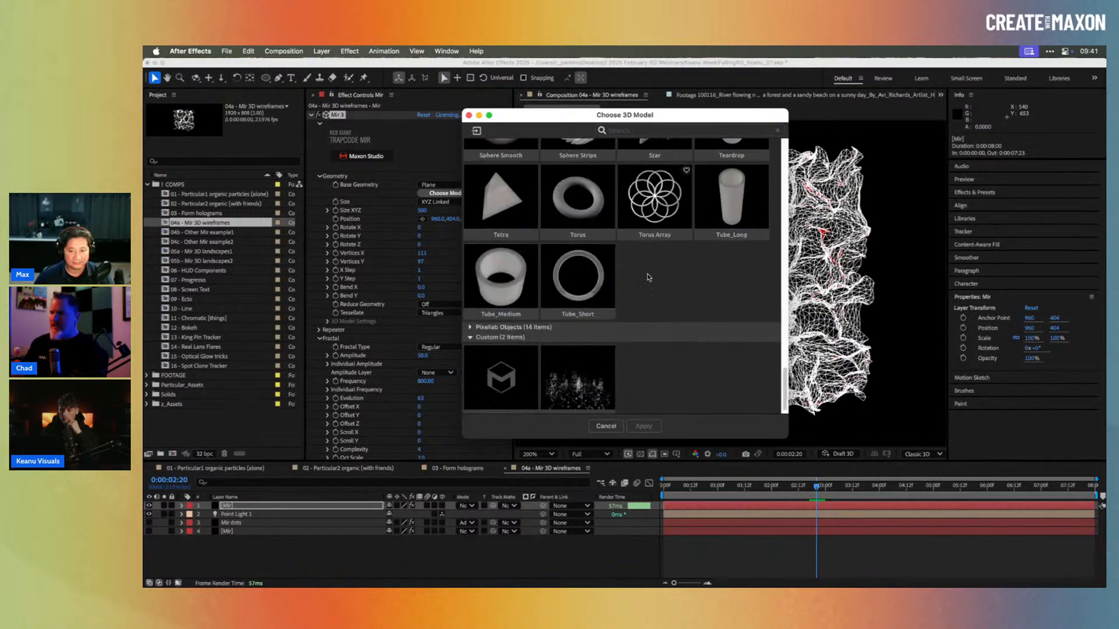
pyautogui.scroll(3, 648, 278)
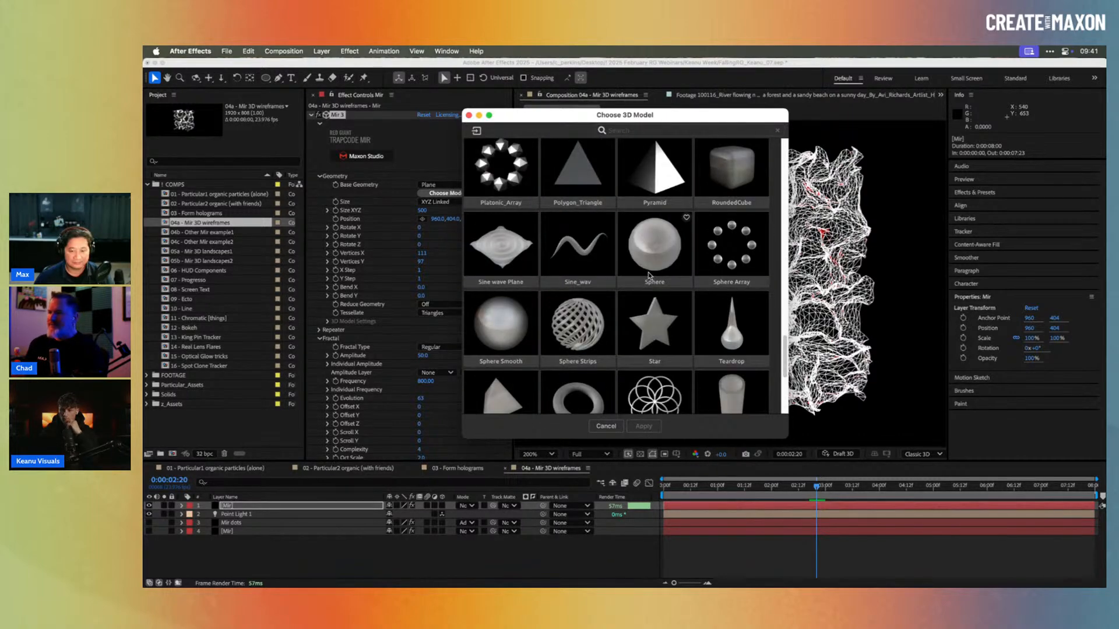
pyautogui.scroll(-1, 648, 276)
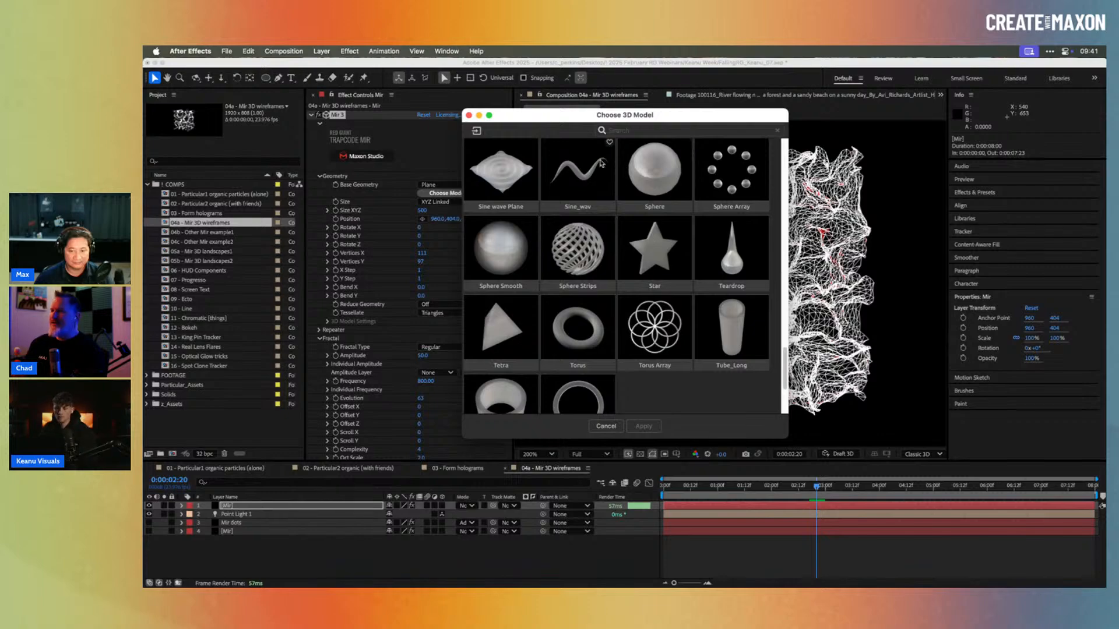
pyautogui.click(605, 426)
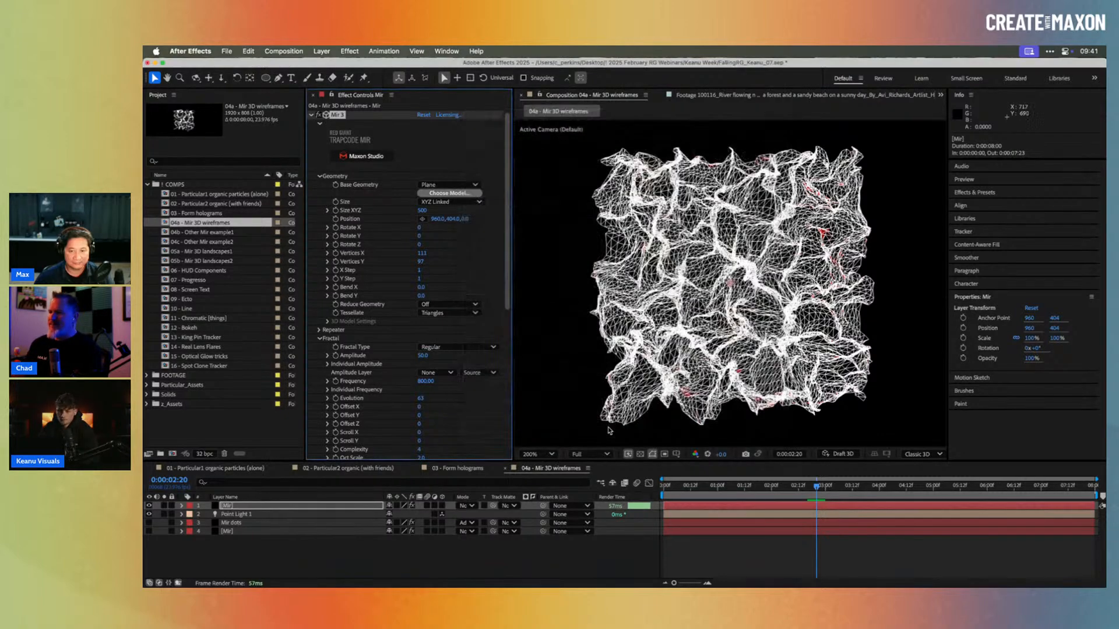
# Step: Hide the top Mir layer, show the bottom Mir layer instead, and scrub through its animation to 0:00:03:23
pyautogui.click(150, 505)
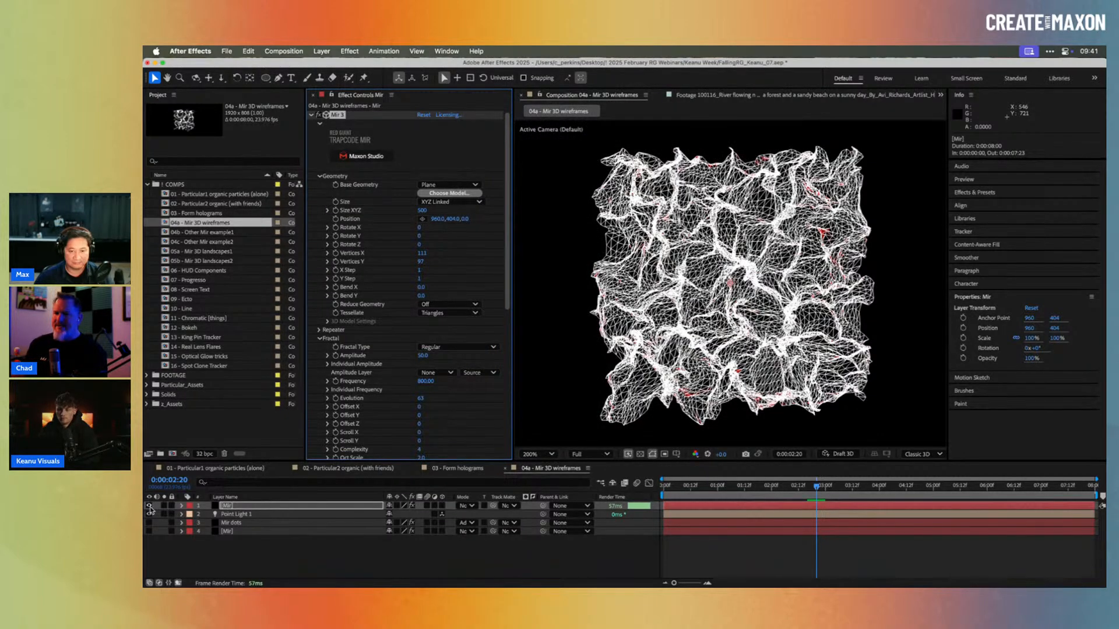
pyautogui.click(149, 531)
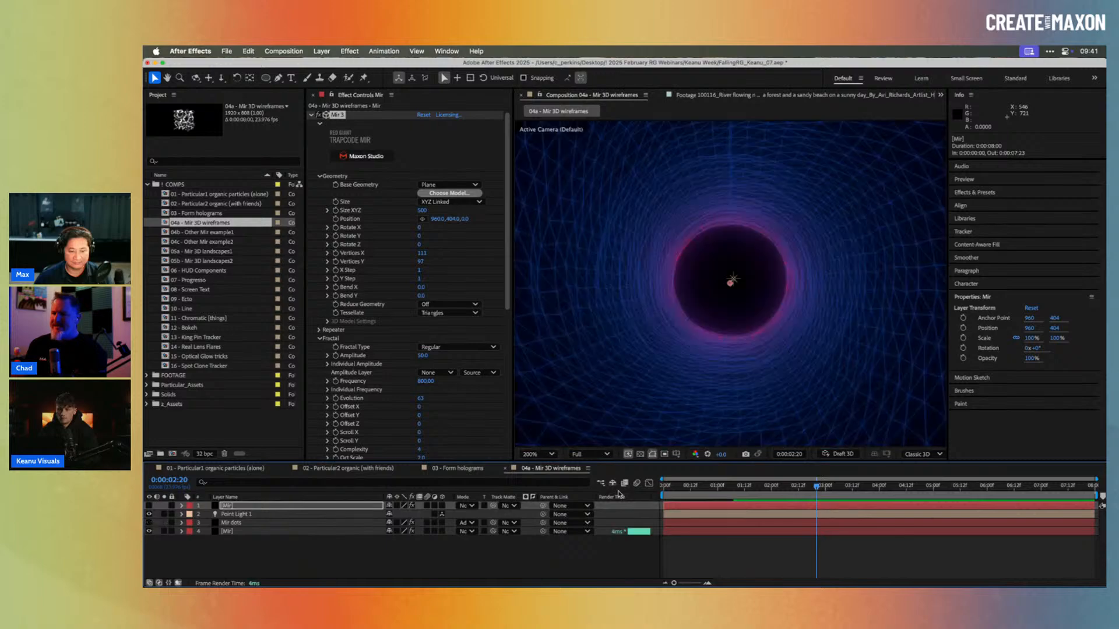
pyautogui.click(682, 489)
pyautogui.moveTo(681, 491); pyautogui.dragTo(876, 491)
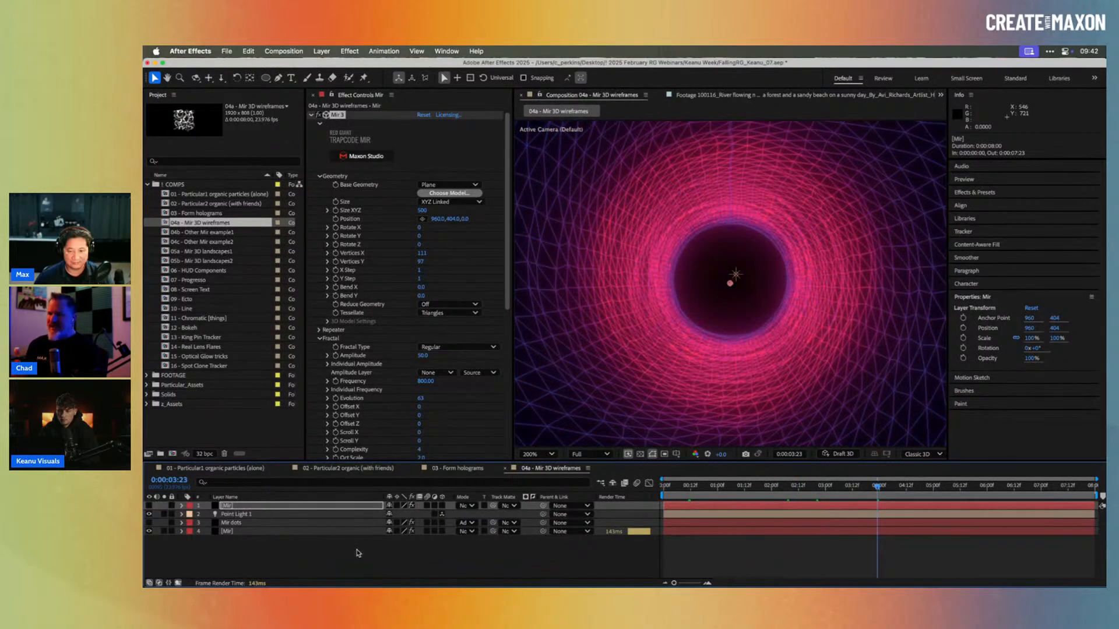
# Step: Add a two-node camera with the default settings and orbit it slightly around the tunnel, to about position 932.9, 387.7, -1244
pyautogui.press('super+alt+shift+c')
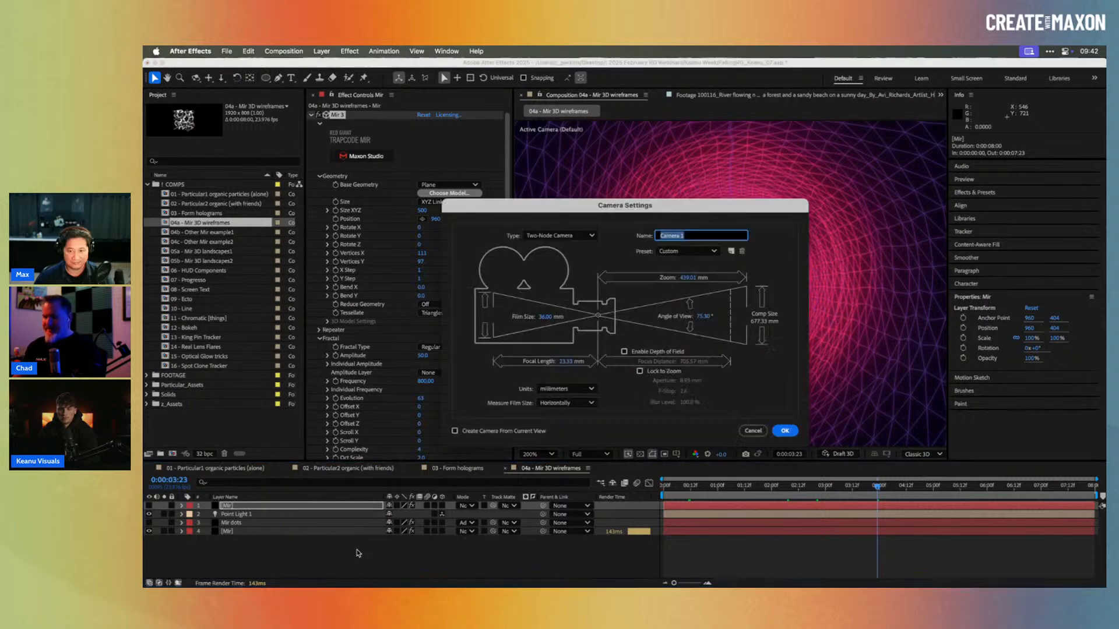
pyautogui.press('Return')
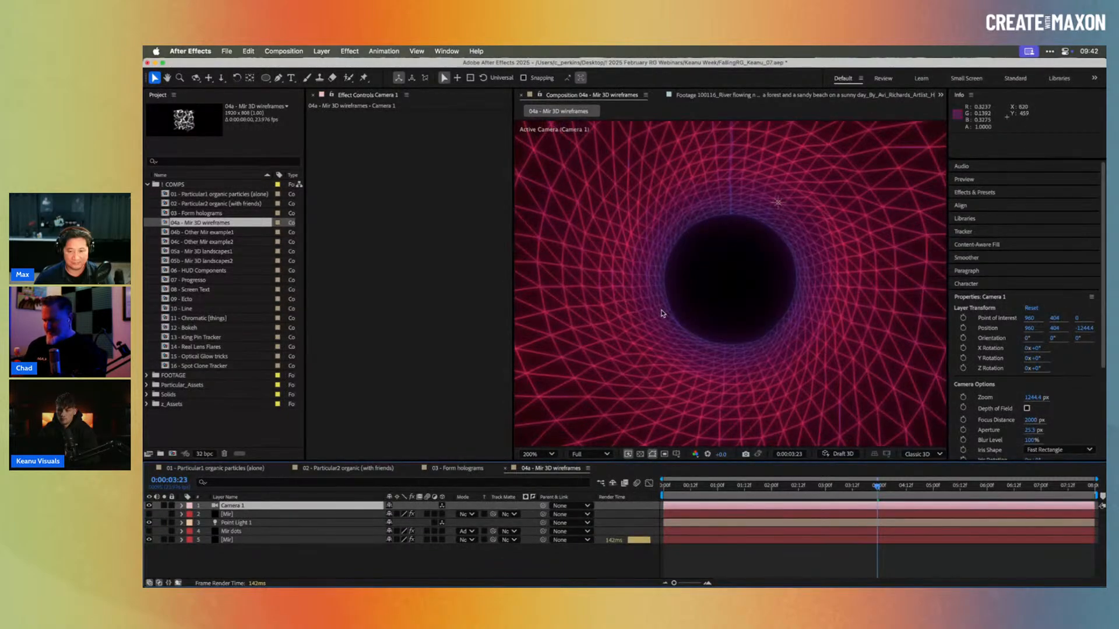
pyautogui.press('c')
pyautogui.moveTo(699, 295)
pyautogui.mouseDown()
pyautogui.moveTo(663, 296)
pyautogui.moveTo(700, 297)
pyautogui.mouseUp()
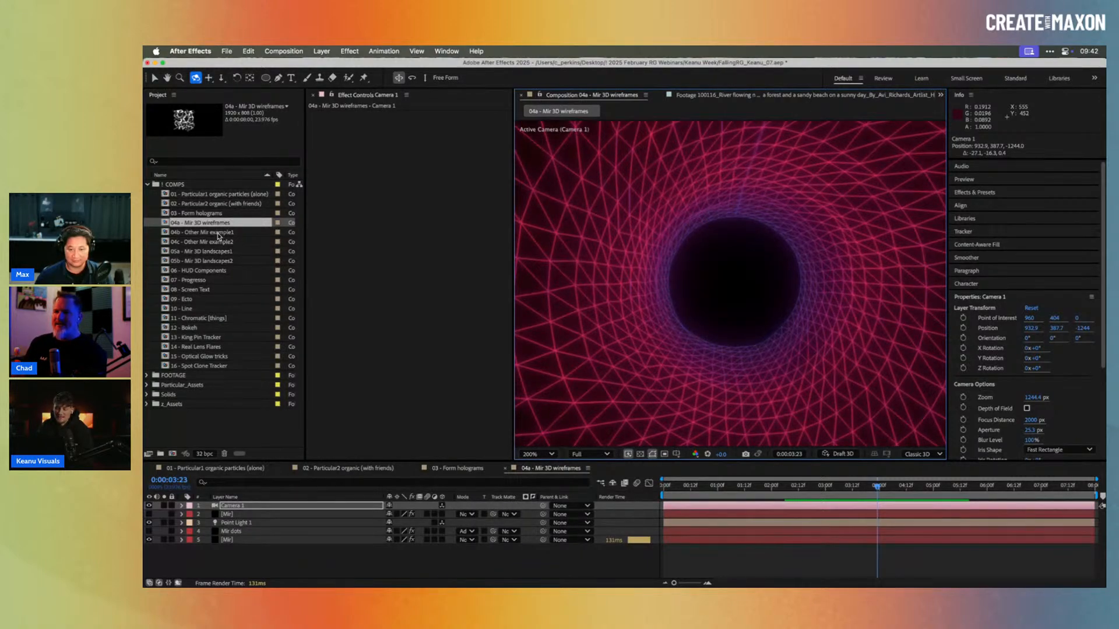
# Step: Open the 04b - Other Mir example1 and 04c - Other Mir example2 compositions in turn and scrub through each animation
pyautogui.doubleClick(218, 233)
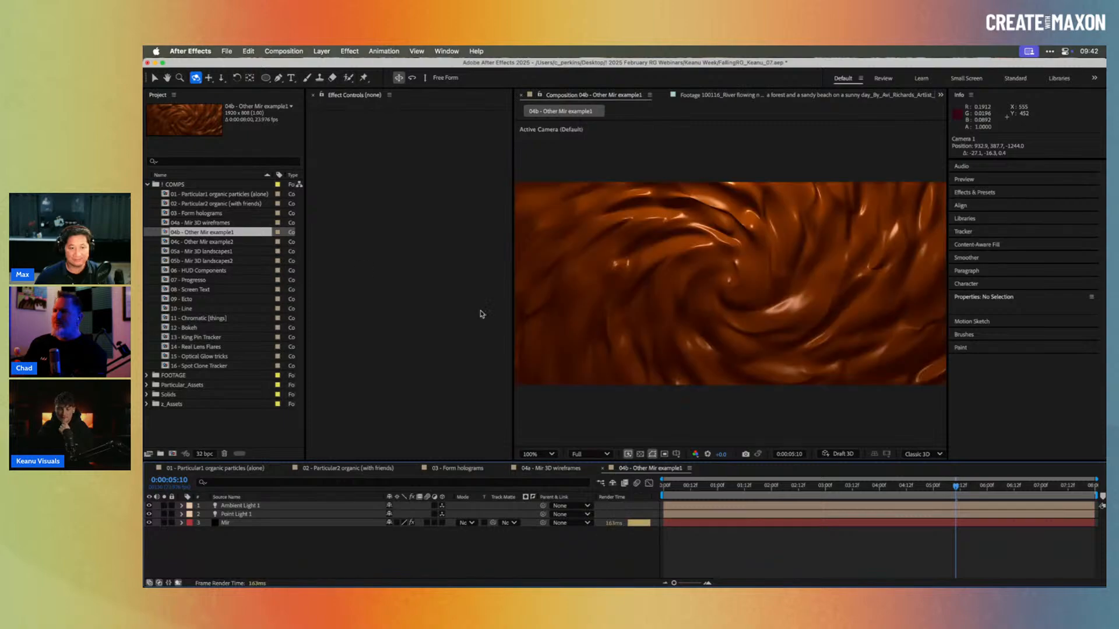
pyautogui.moveTo(669, 492); pyautogui.dragTo(936, 489)
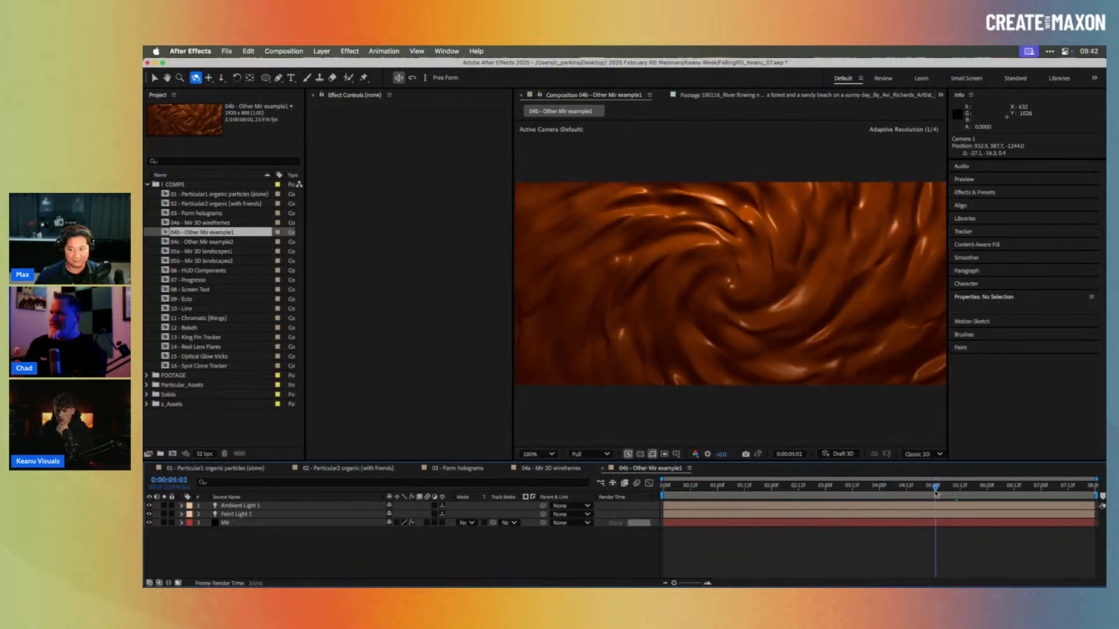
pyautogui.doubleClick(199, 242)
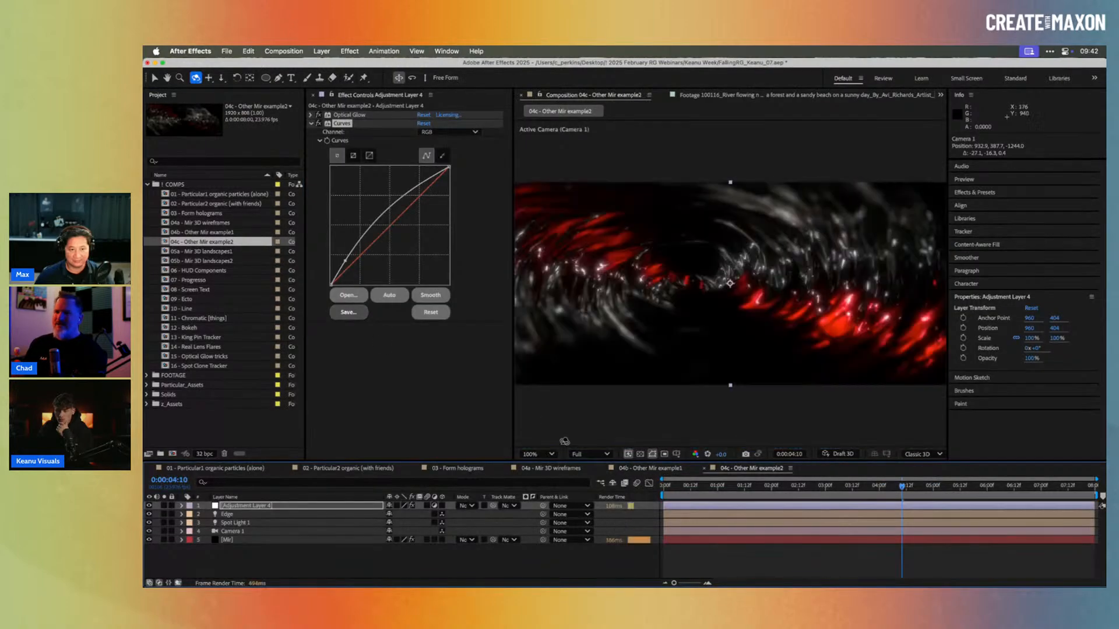
pyautogui.moveTo(685, 491); pyautogui.dragTo(908, 489)
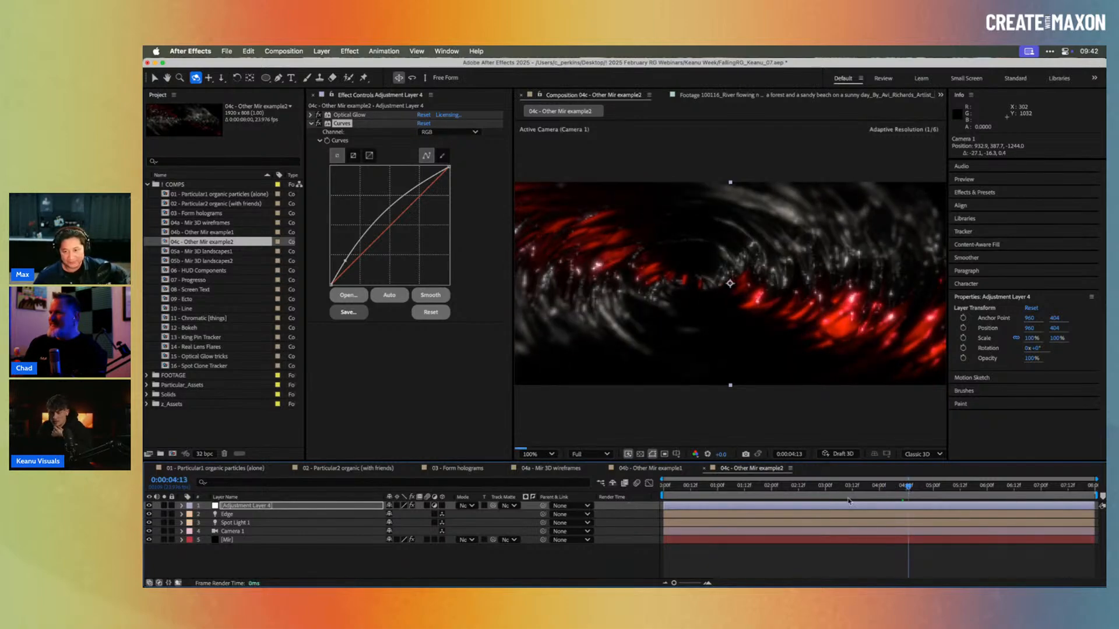
pyautogui.press('.')
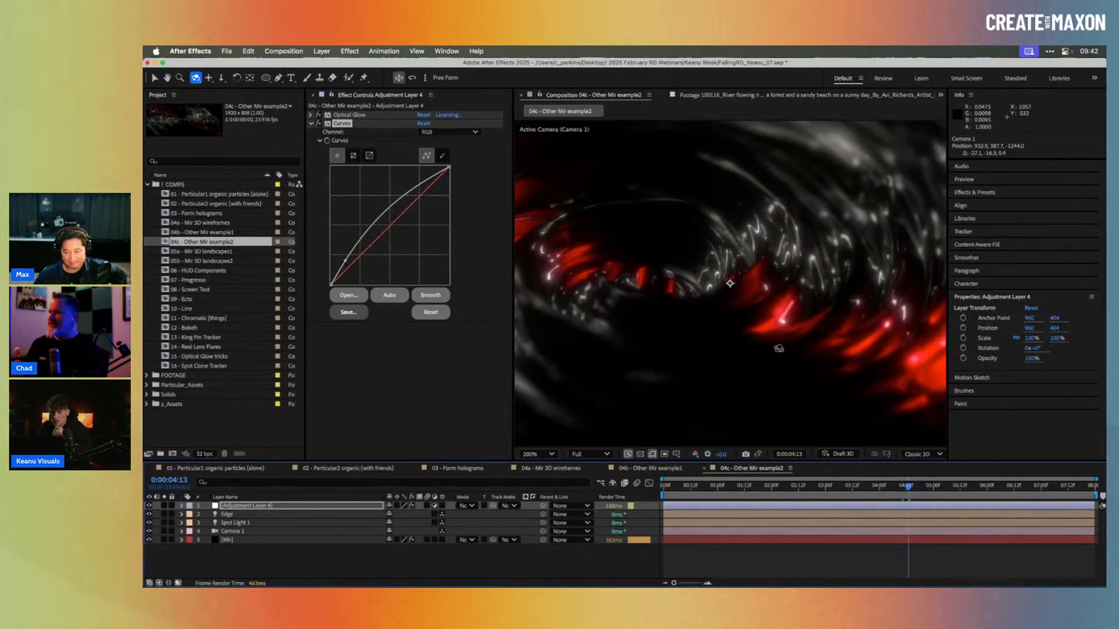
pyautogui.press(',')
pyautogui.moveTo(871, 490); pyautogui.dragTo(998, 491)
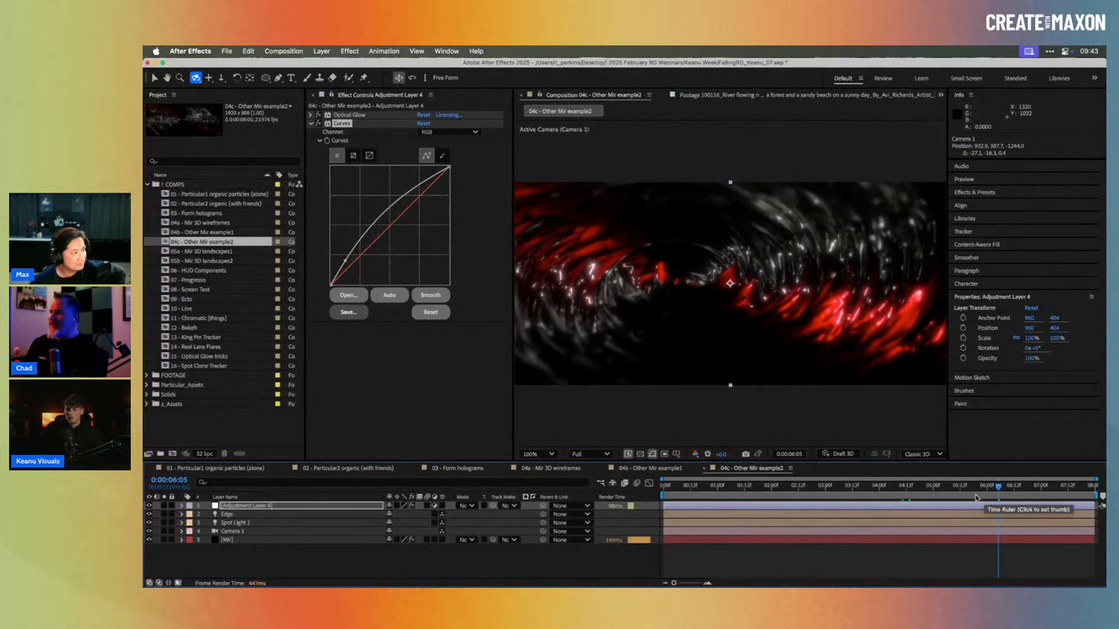
pyautogui.click(873, 490)
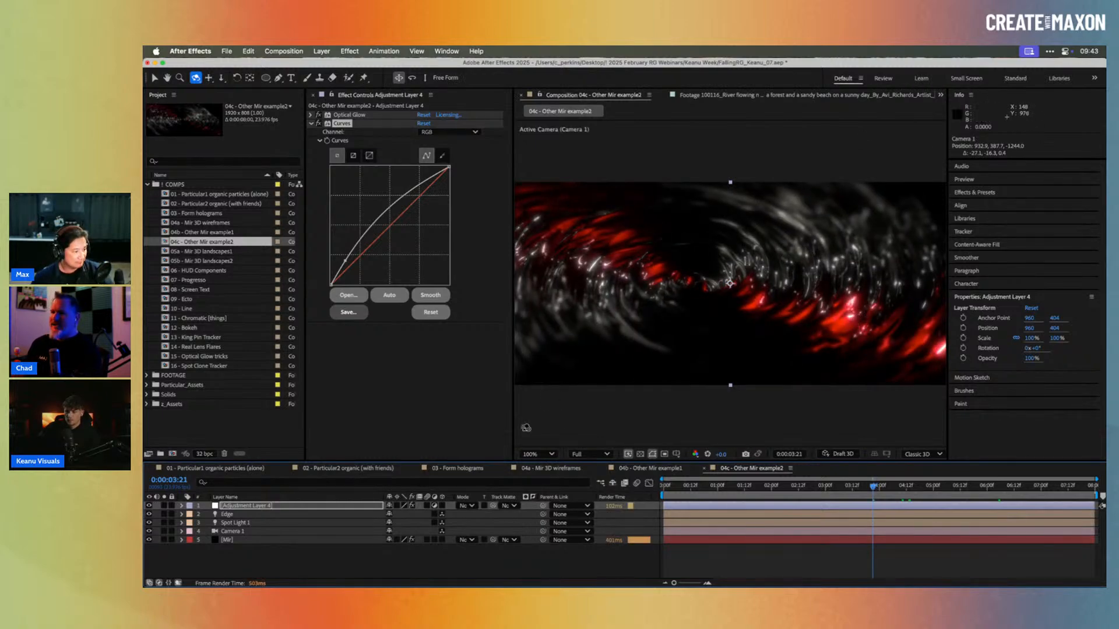
# Step: Toggle the Edge light and Spot Light 1 off and back on to compare each light's contribution to the surface
pyautogui.click(149, 515)
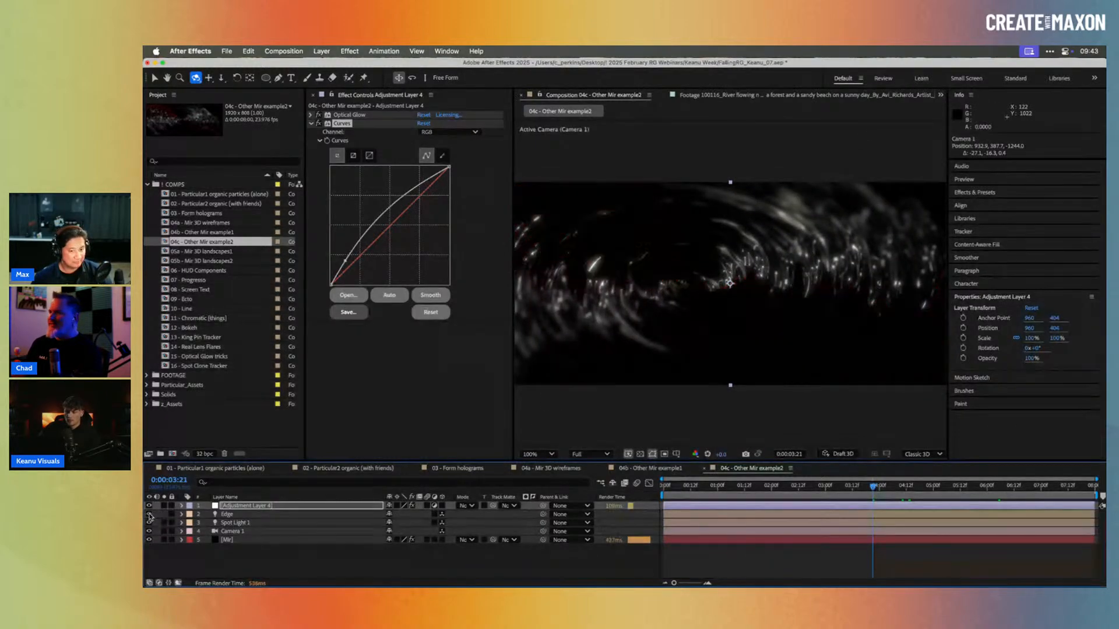
pyautogui.click(149, 514)
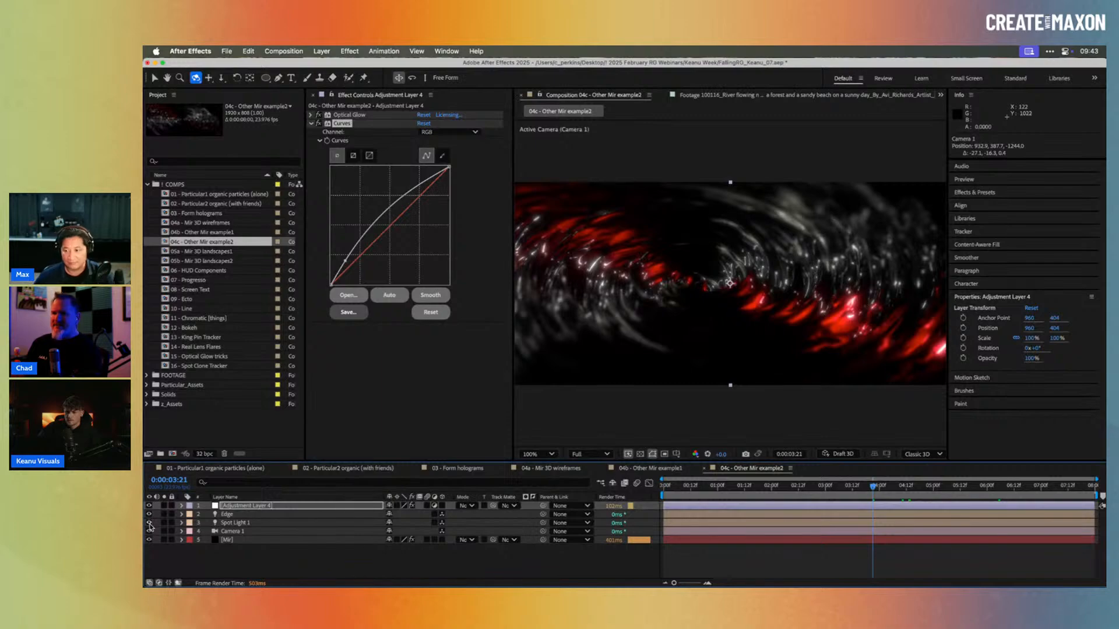
pyautogui.click(149, 522)
pyautogui.click(150, 522)
pyautogui.click(149, 522)
pyautogui.click(149, 522)
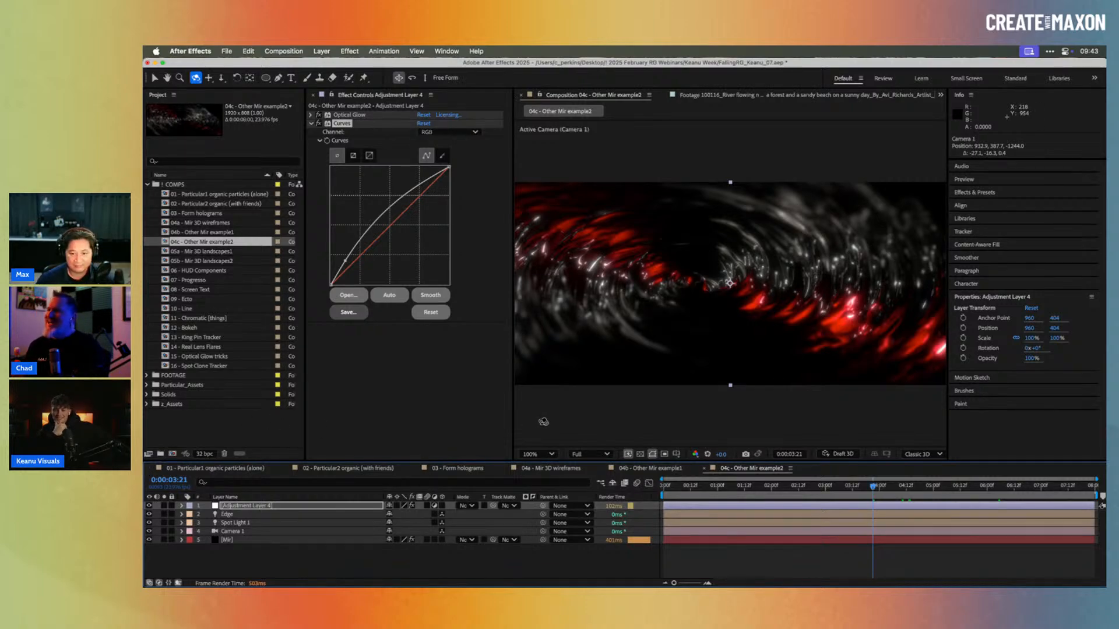
# Step: Open the 05a - Mir 3D landscapes1 composition, select the Mir - START layer, and move the time to 0:00:00:03
pyautogui.press('v')
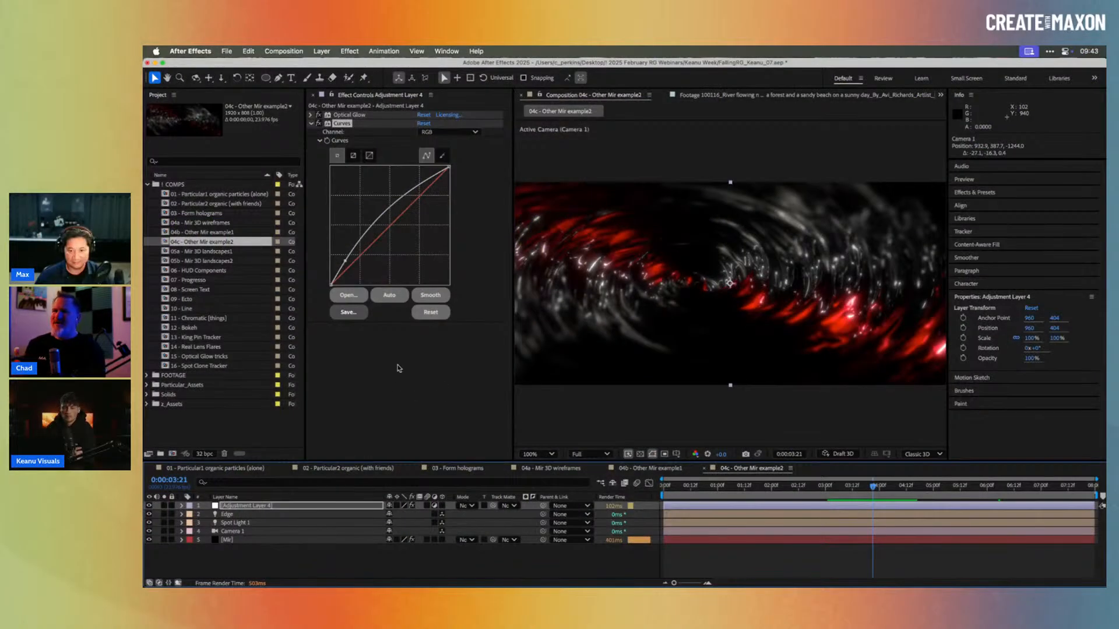
pyautogui.doubleClick(224, 253)
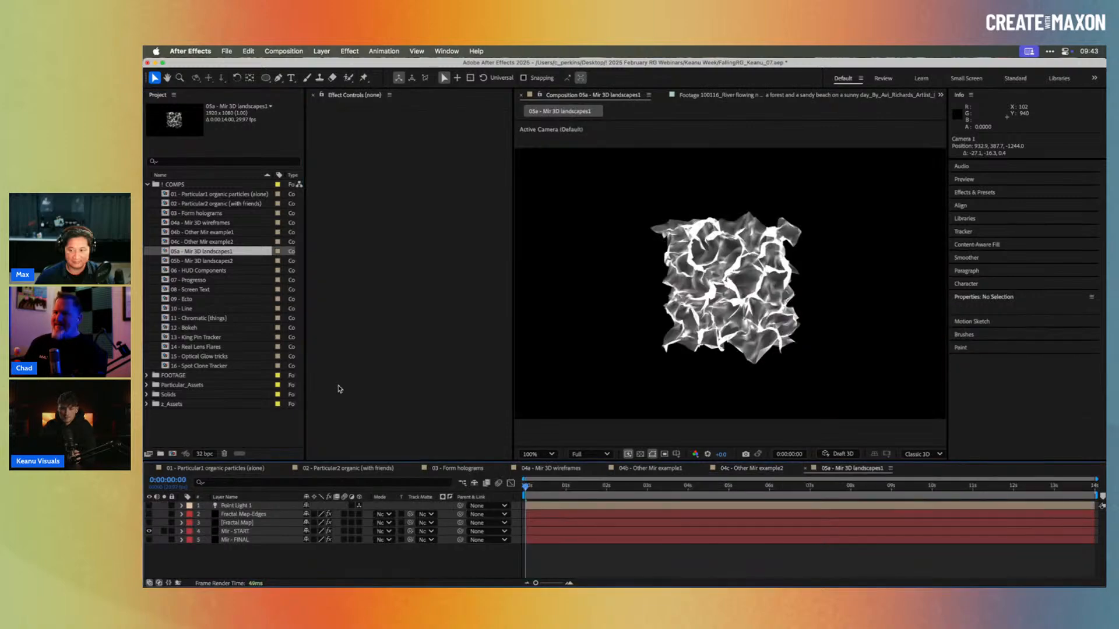
pyautogui.click(243, 532)
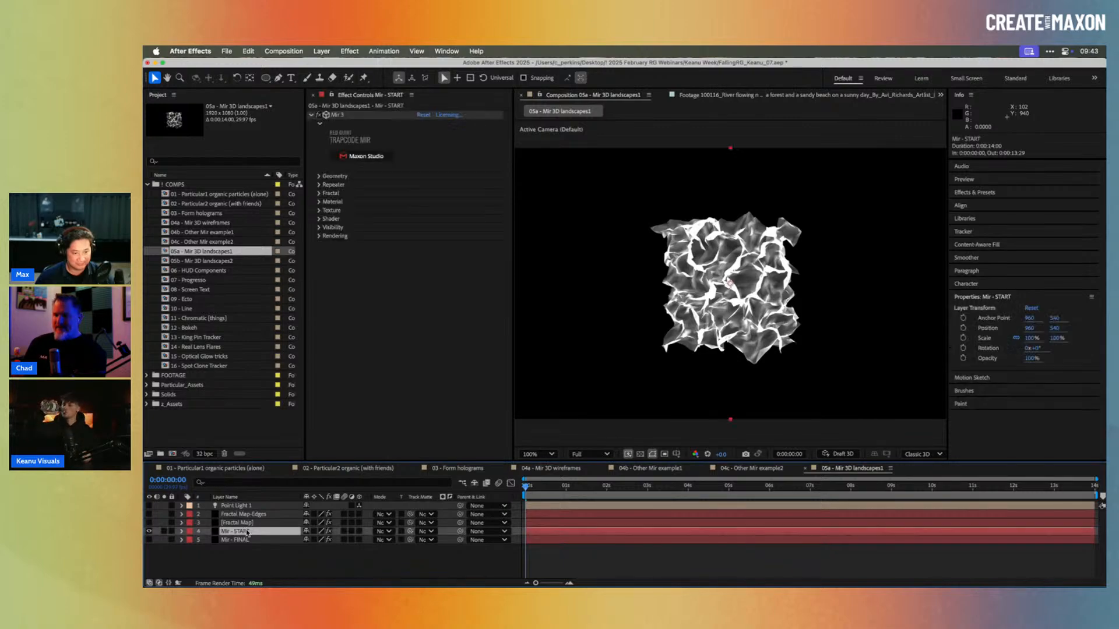
pyautogui.moveTo(539, 491)
pyautogui.mouseDown()
pyautogui.moveTo(554, 490)
pyautogui.moveTo(528, 492)
pyautogui.mouseUp()
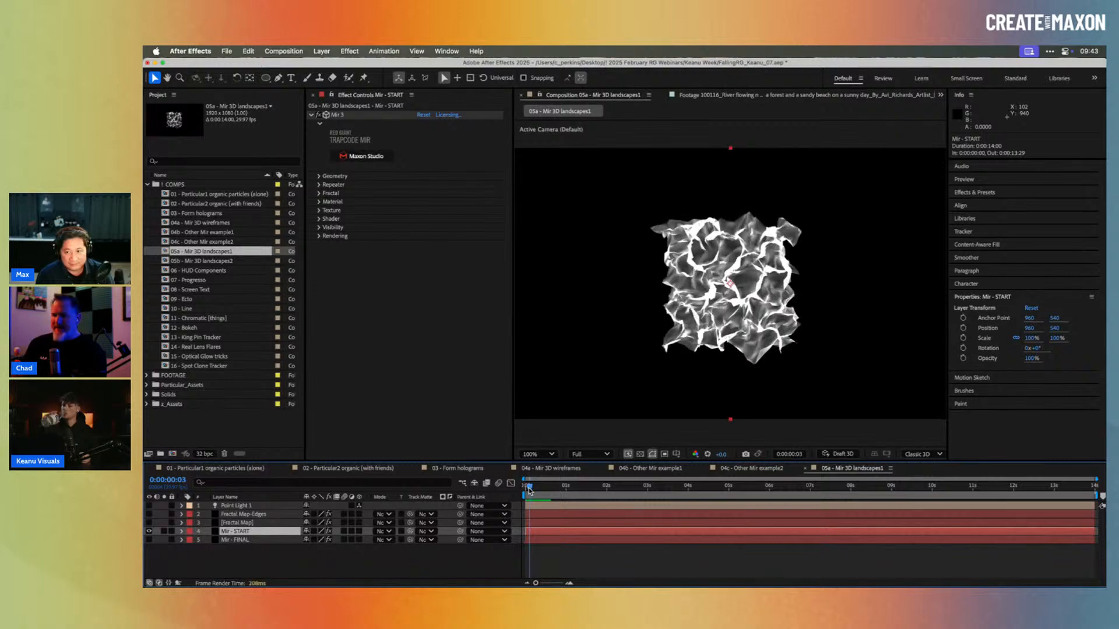
# Step: Show the Fractal Map layer briefly to examine its block pattern and Fractal Noise settings, and hide it again
pyautogui.click(149, 523)
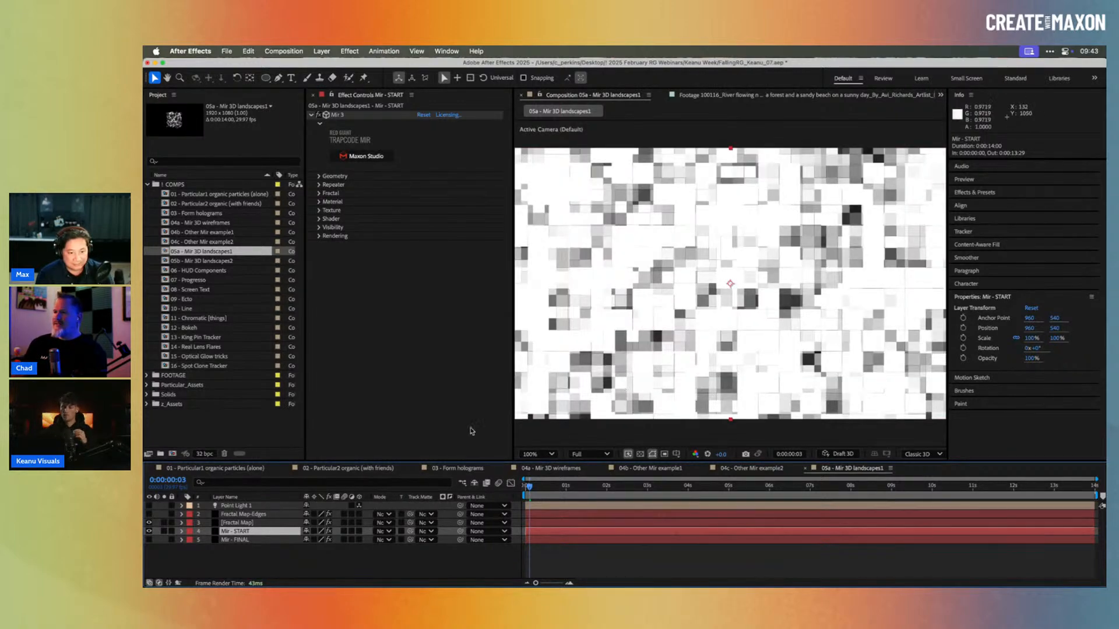
pyautogui.click(280, 524)
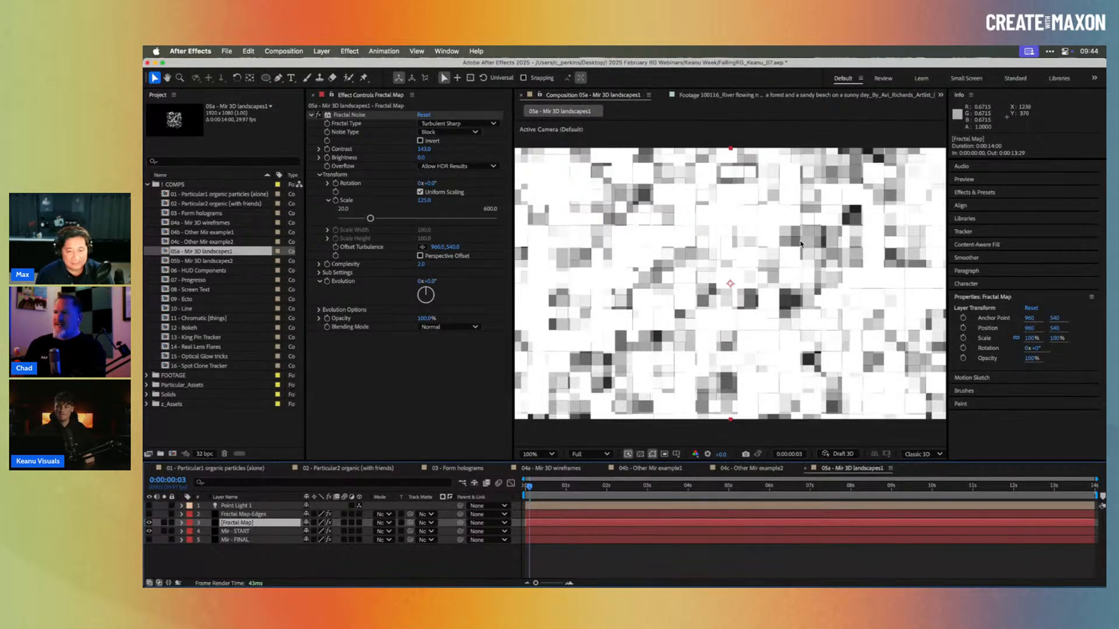
pyautogui.click(149, 522)
# Step: Open the Fractal settings of the Mir - START layer
pyautogui.click(236, 531)
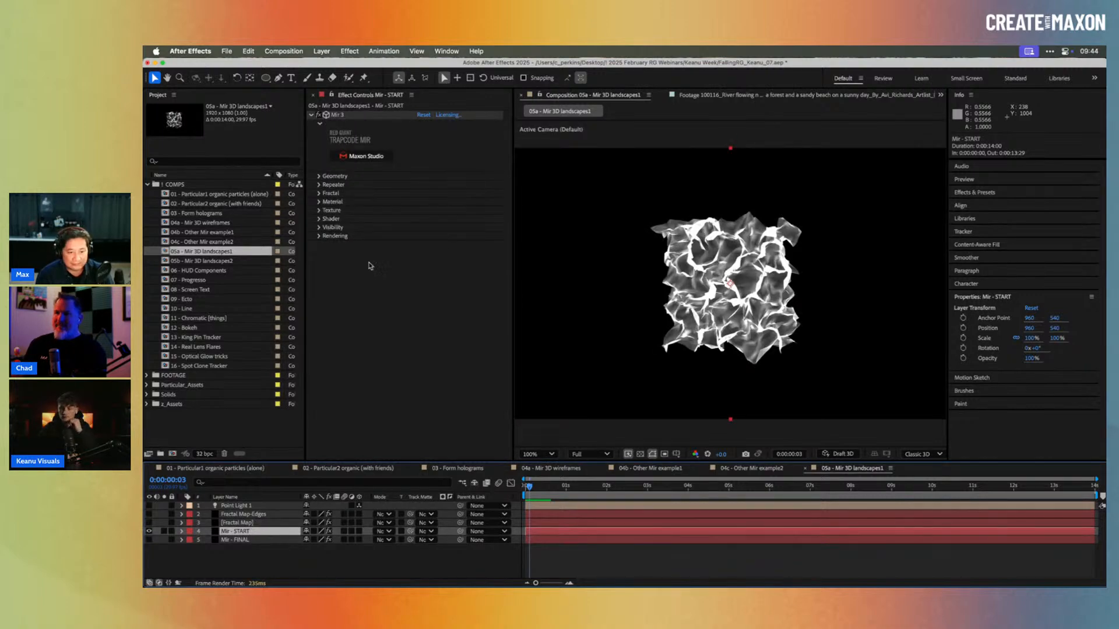
pyautogui.click(320, 194)
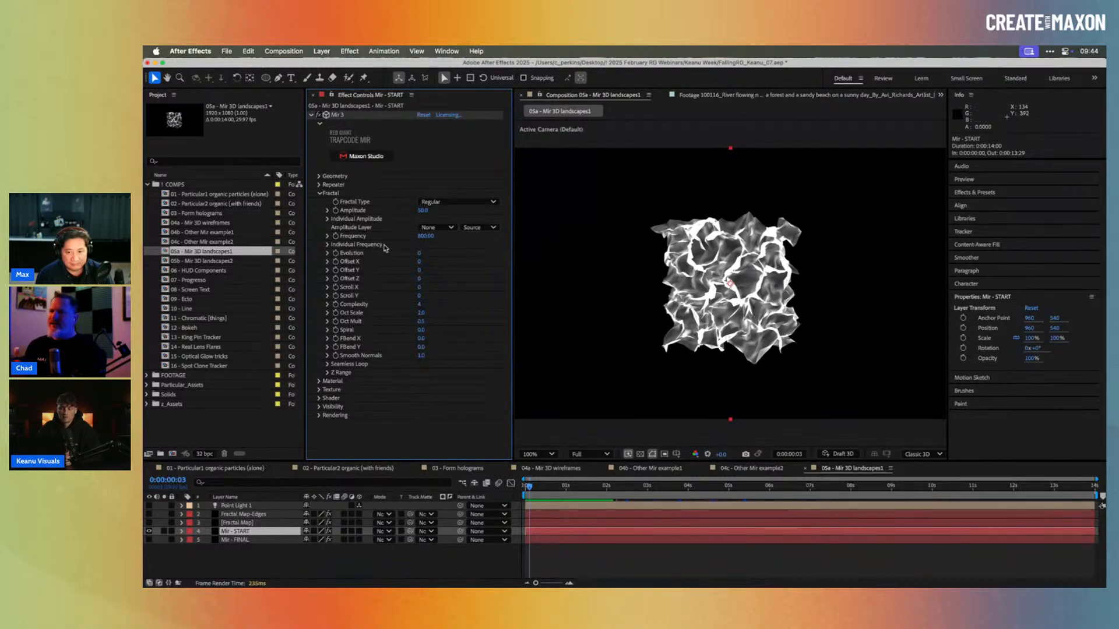
# Step: Set the fractal Evolution to about 166 and use the Fractal Map layer with Effects & Masks as the Amplitude Layer
pyautogui.moveTo(419, 255); pyautogui.dragTo(492, 251)
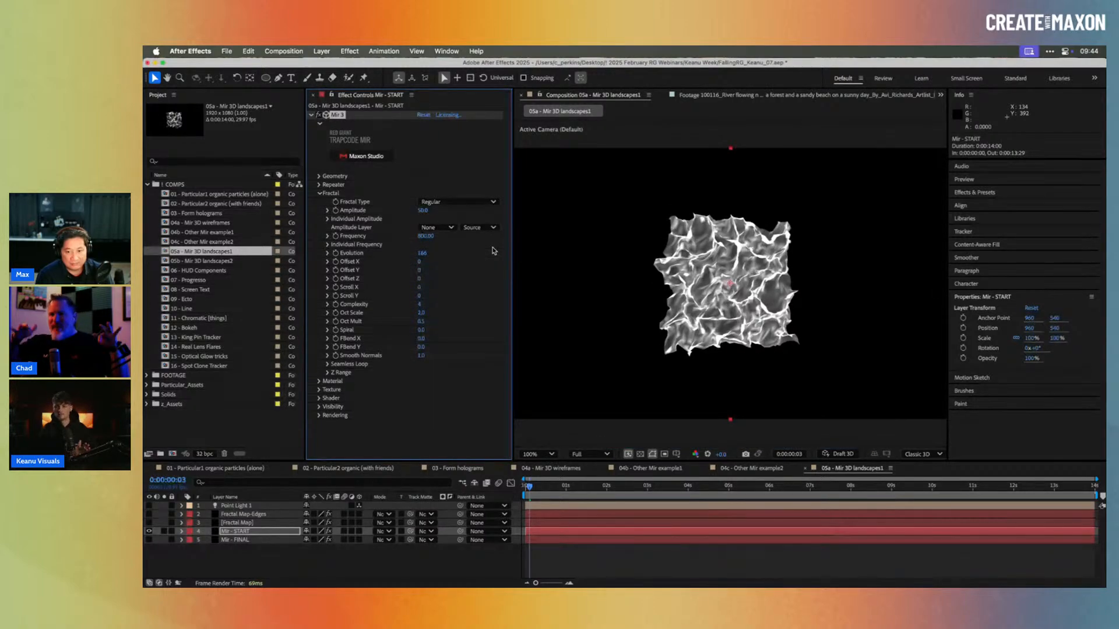
pyautogui.click(440, 228)
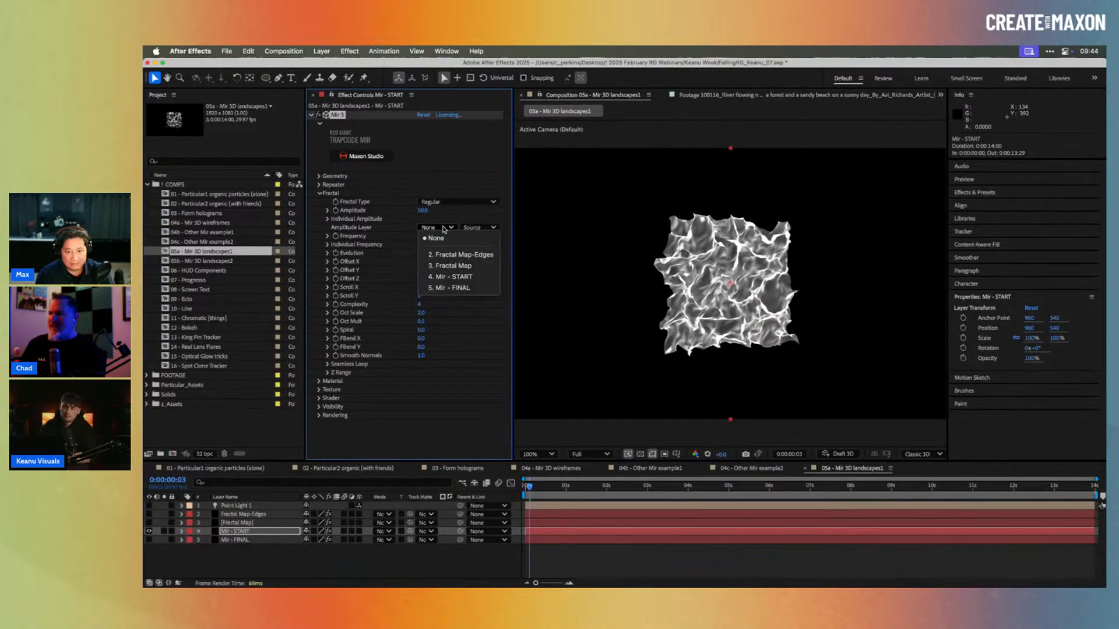
pyautogui.click(461, 264)
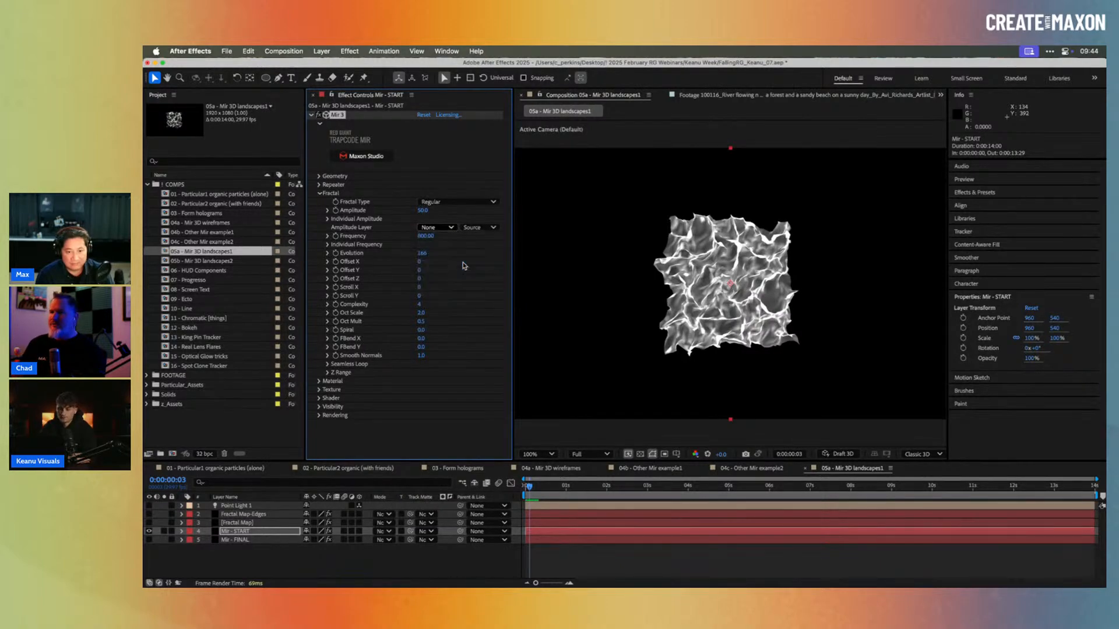
pyautogui.click(482, 229)
pyautogui.click(488, 261)
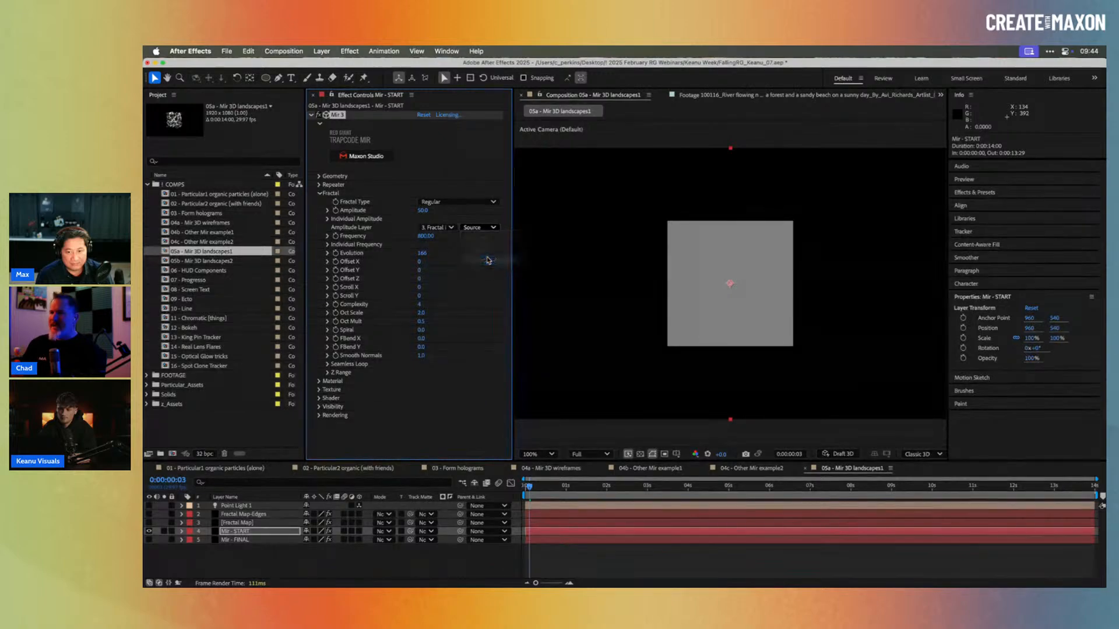
# Step: Set the fractal Frequency of Mir - START to 1 and raise its Amplitude to about 98
pyautogui.click(426, 236)
pyautogui.write('1')
pyautogui.press('Return')
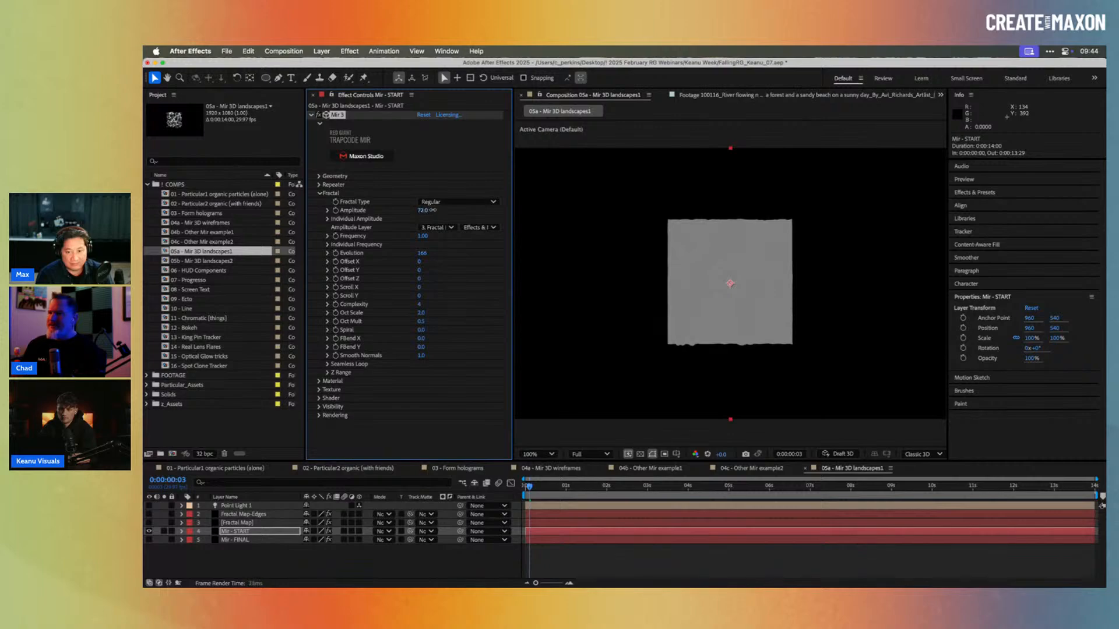
pyautogui.moveTo(423, 211); pyautogui.dragTo(447, 213)
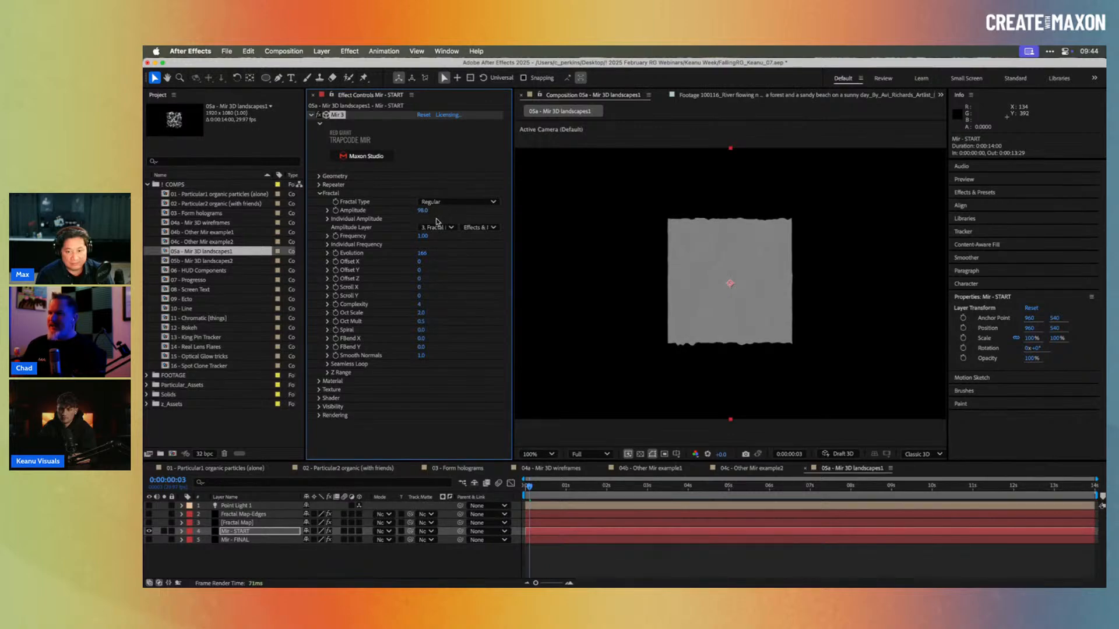
# Step: Set the individual Amplitude X and Amplitude Y of the fractal to 1
pyautogui.click(328, 218)
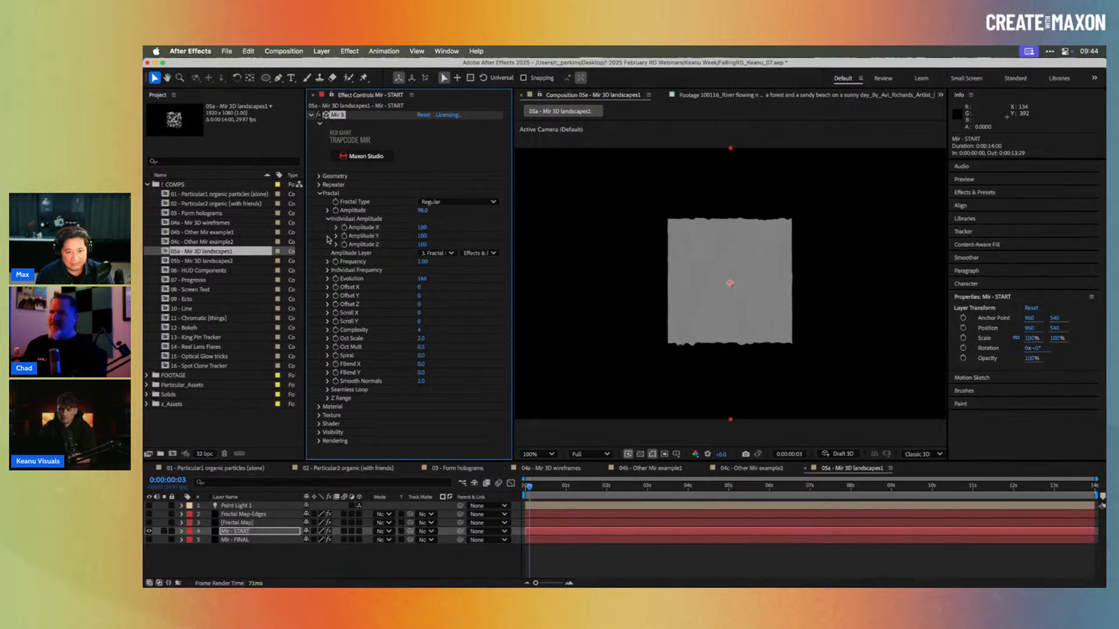
pyautogui.click(422, 227)
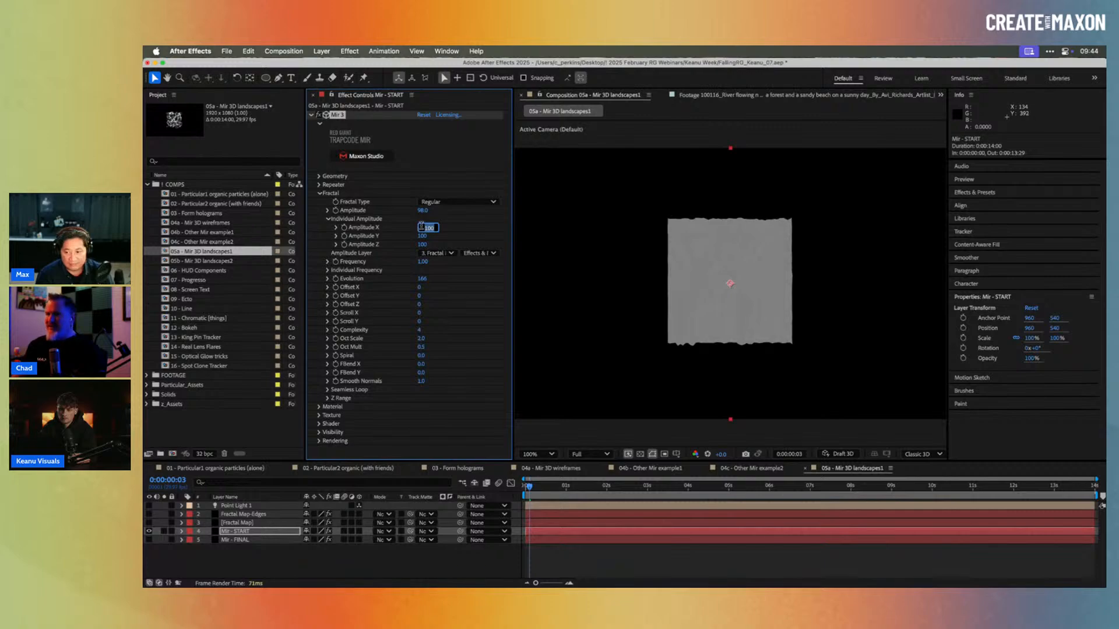
pyautogui.write('1')
pyautogui.press('Tab')
pyautogui.write('1')
pyautogui.press('Return')
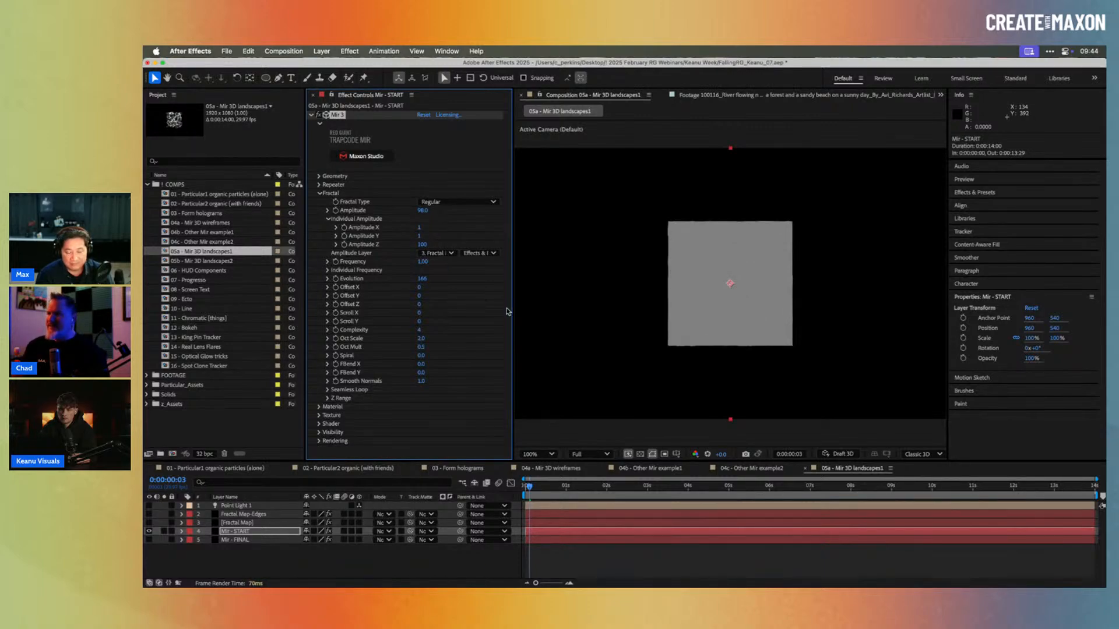
# Step: Turn on Point Light 1 and raise the fractal Amplitude of Mir - START to about 338
pyautogui.click(150, 506)
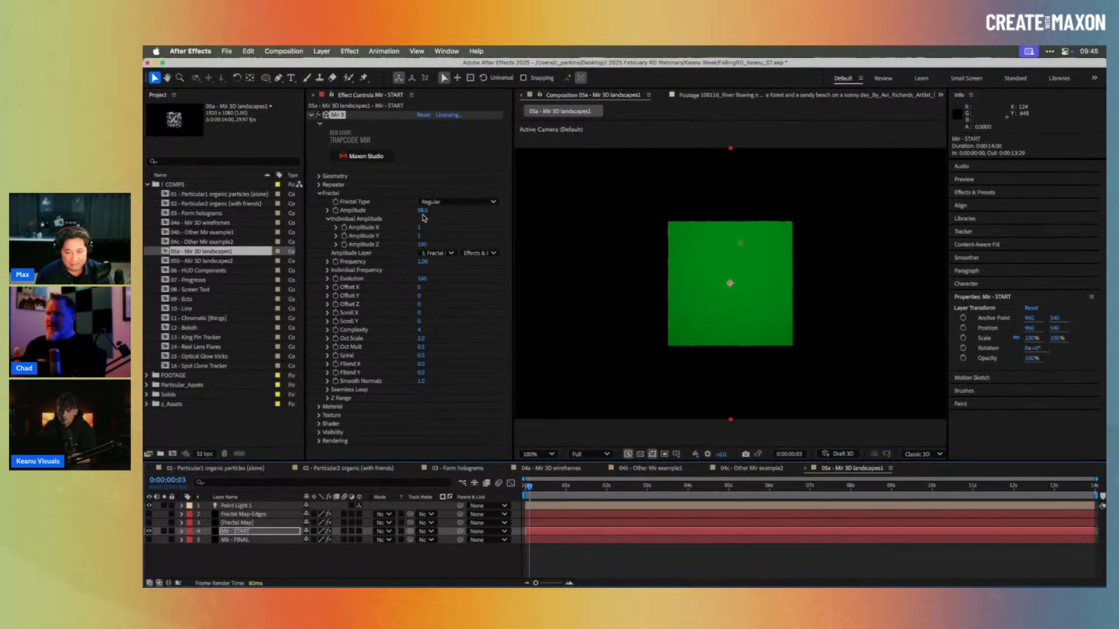
pyautogui.moveTo(423, 217); pyautogui.dragTo(546, 222)
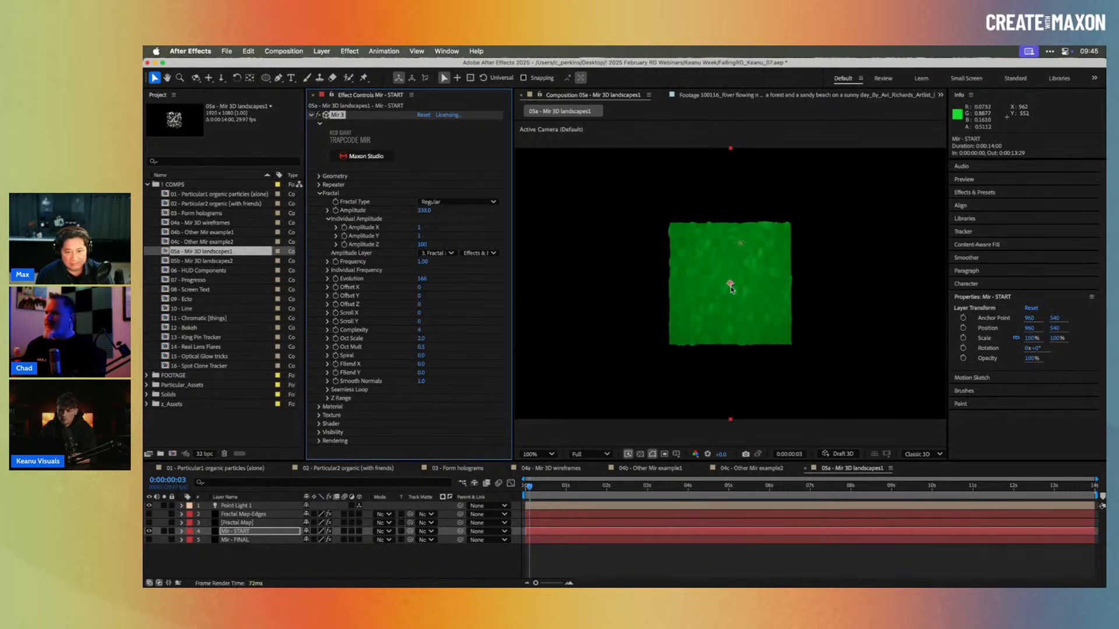
pyautogui.scroll(1, 732, 287)
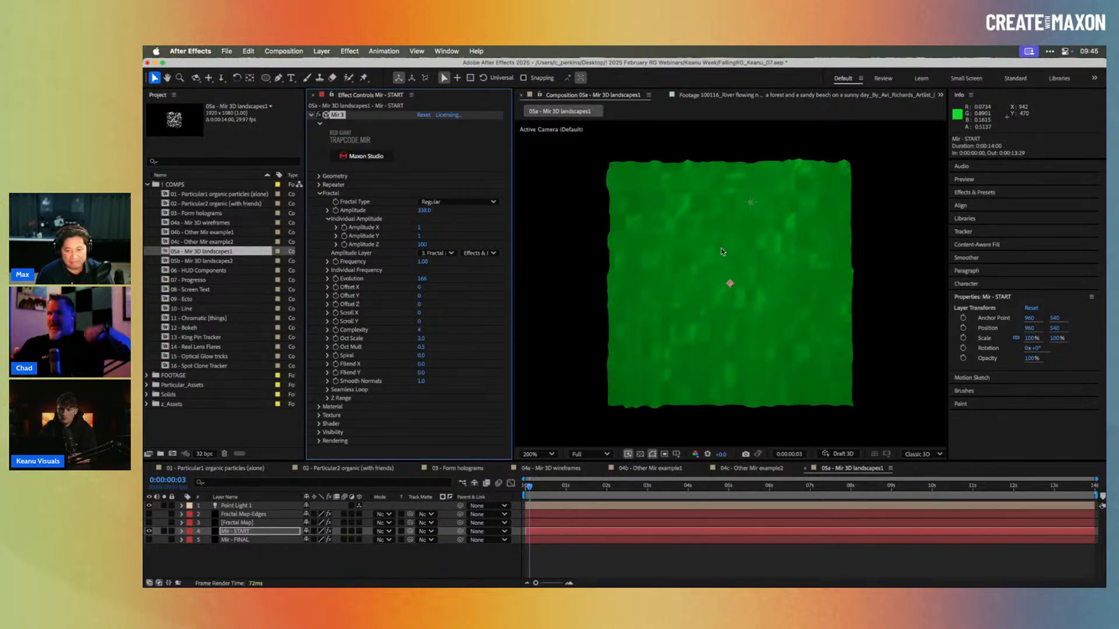
# Step: Set the plane geometry's Vertices X and Vertices Y to 2000 each
pyautogui.click(319, 176)
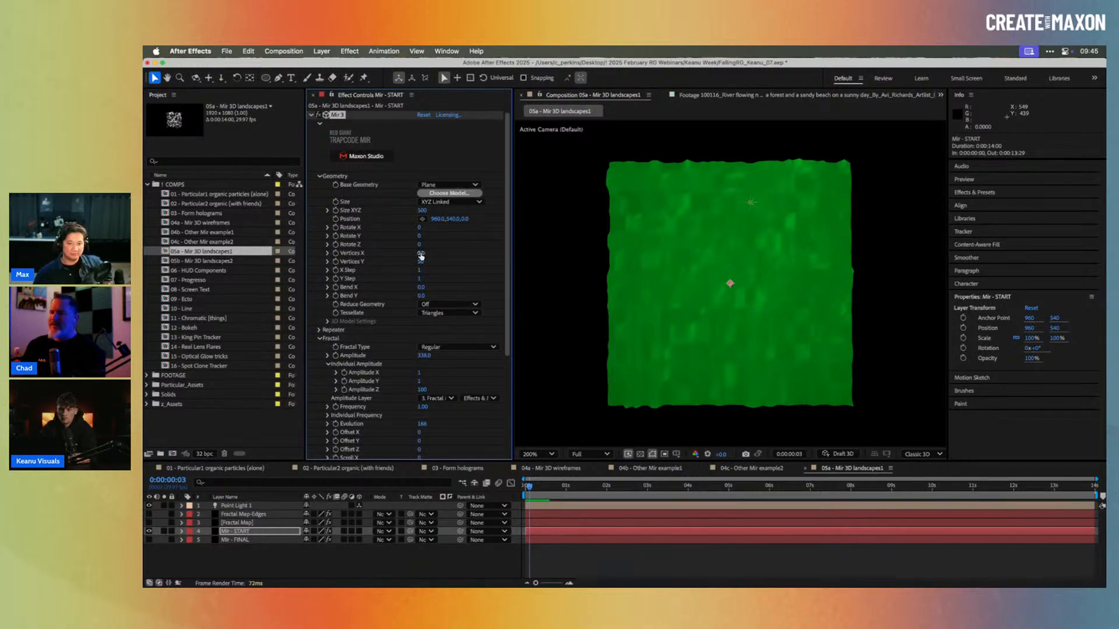
pyautogui.moveTo(420, 253); pyautogui.dragTo(496, 259)
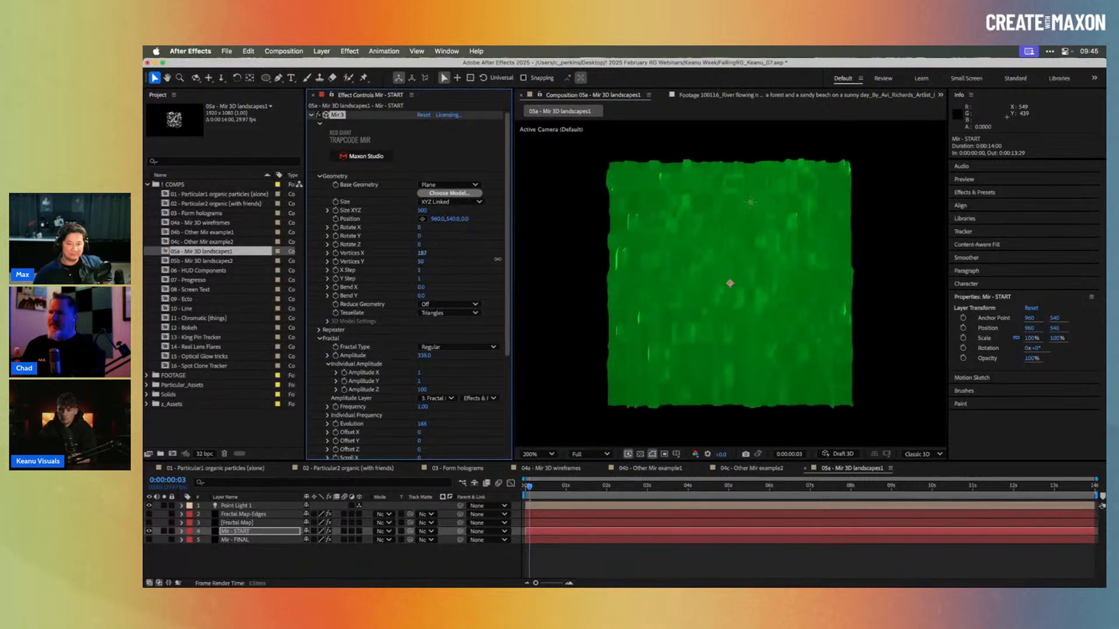
pyautogui.click(422, 253)
pyautogui.write('2')
pyautogui.write('000')
pyautogui.press('Tab')
pyautogui.write('2000')
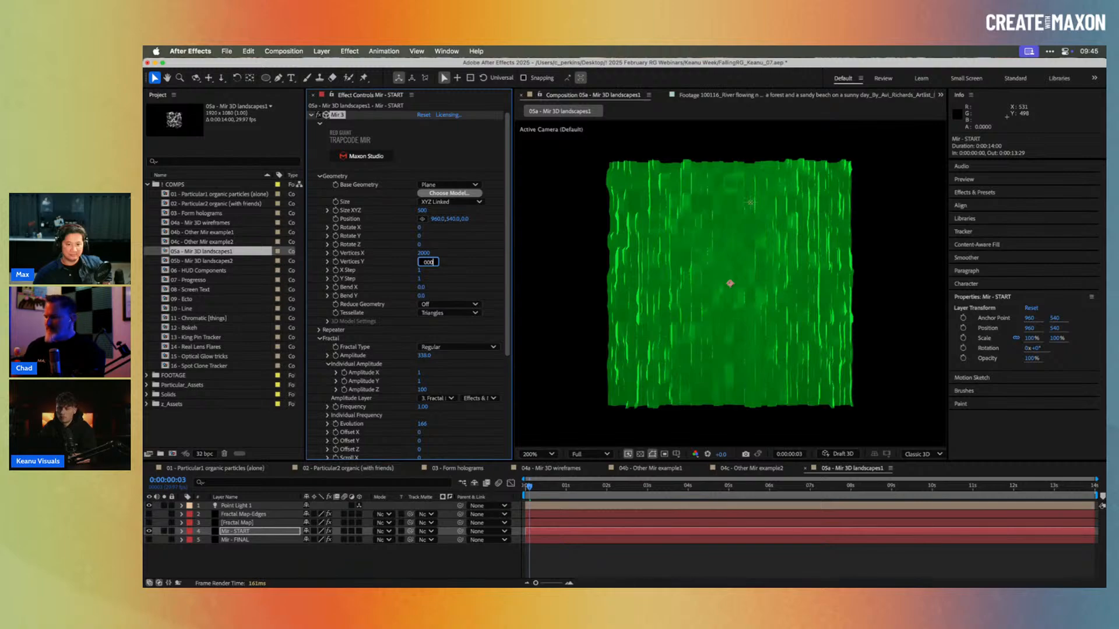
pyautogui.press('BackSpace')
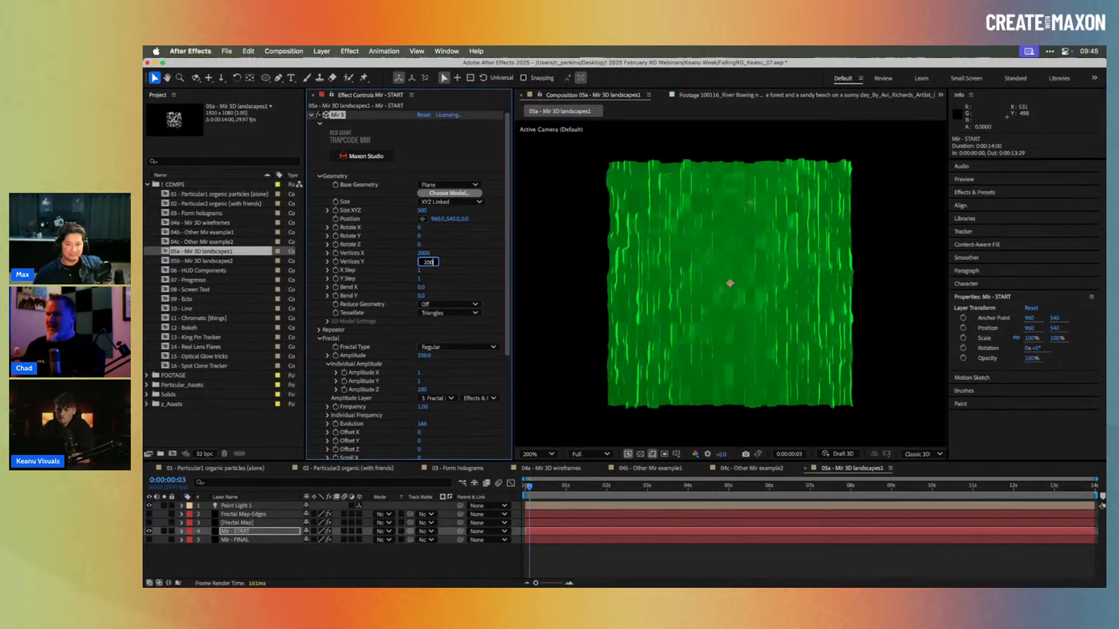
pyautogui.write('0')
pyautogui.press('Return')
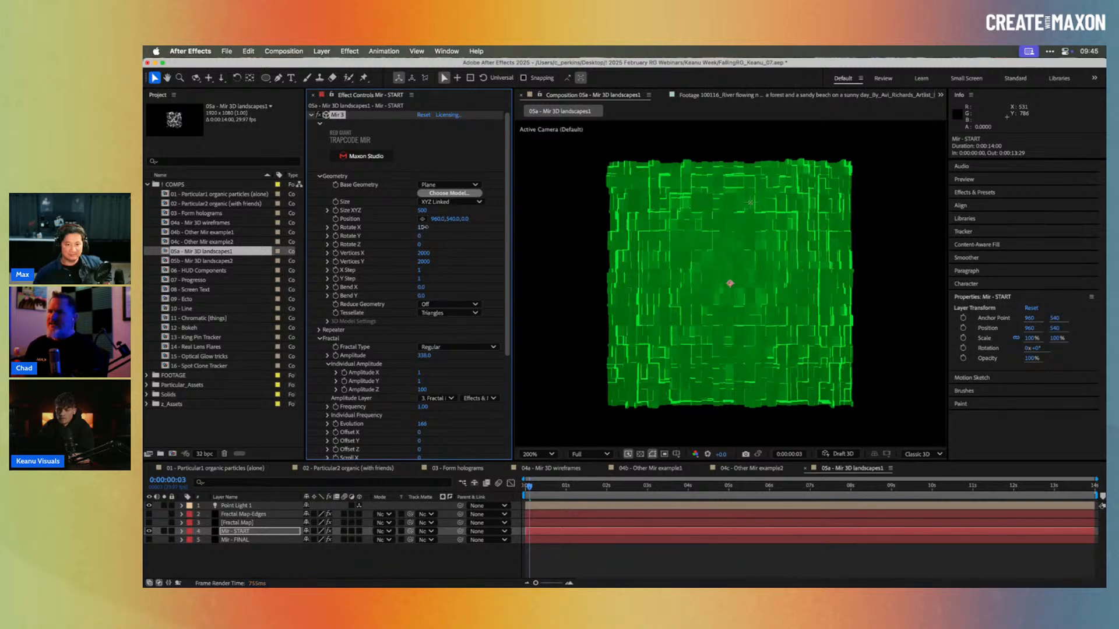
# Step: Tilt the Mir - START plane to a Rotate X of about -39 and briefly view the Fractal Map layer by itself
pyautogui.moveTo(434, 225); pyautogui.dragTo(443, 228)
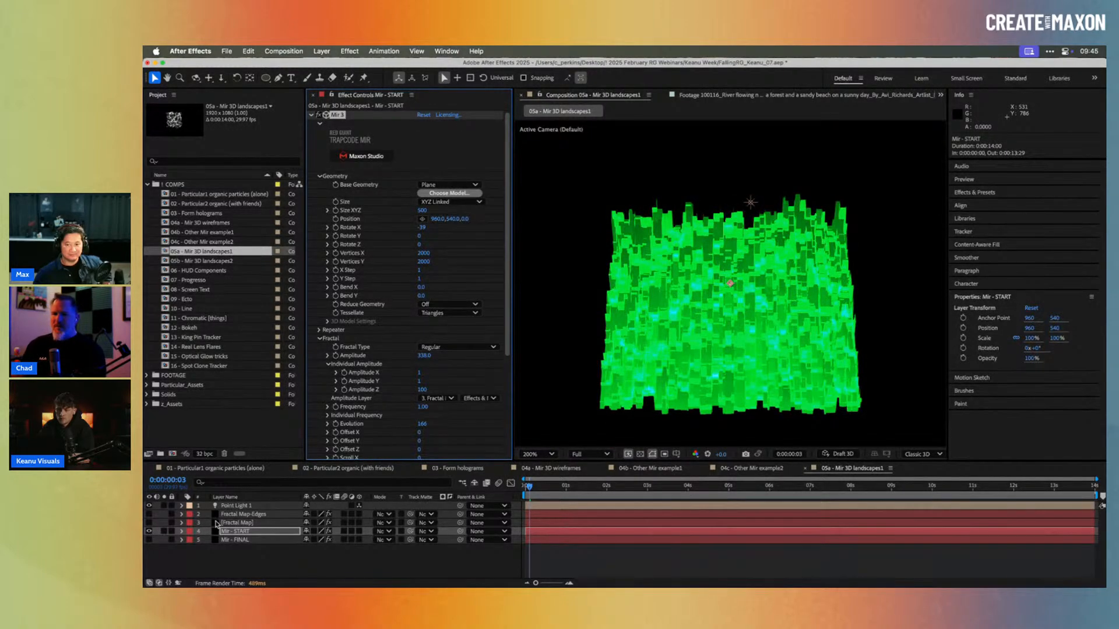
pyautogui.click(149, 522)
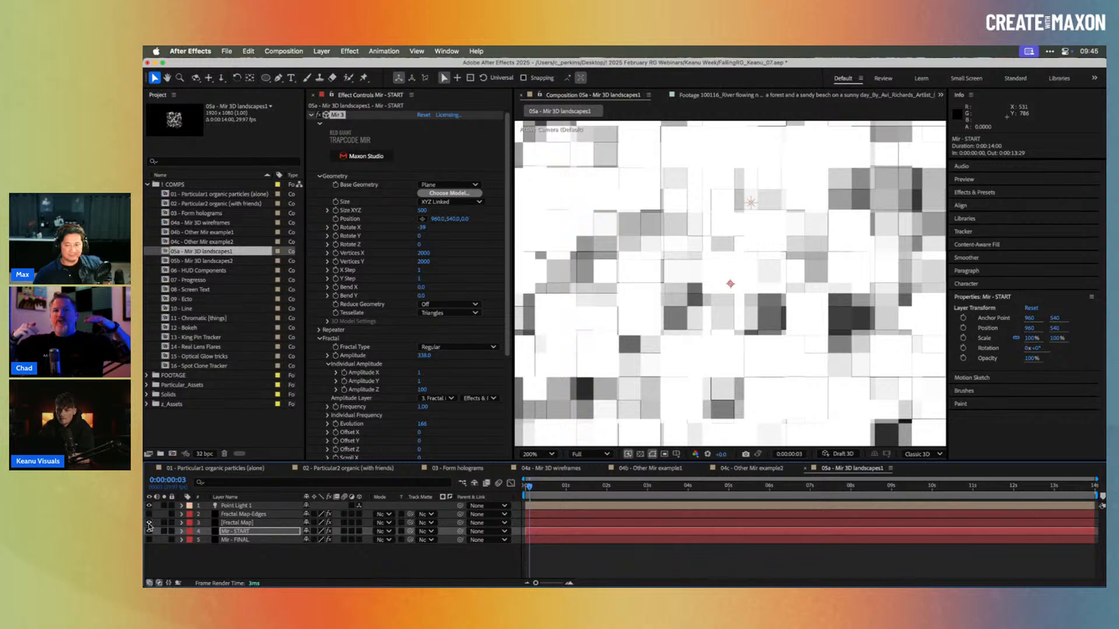
pyautogui.click(149, 523)
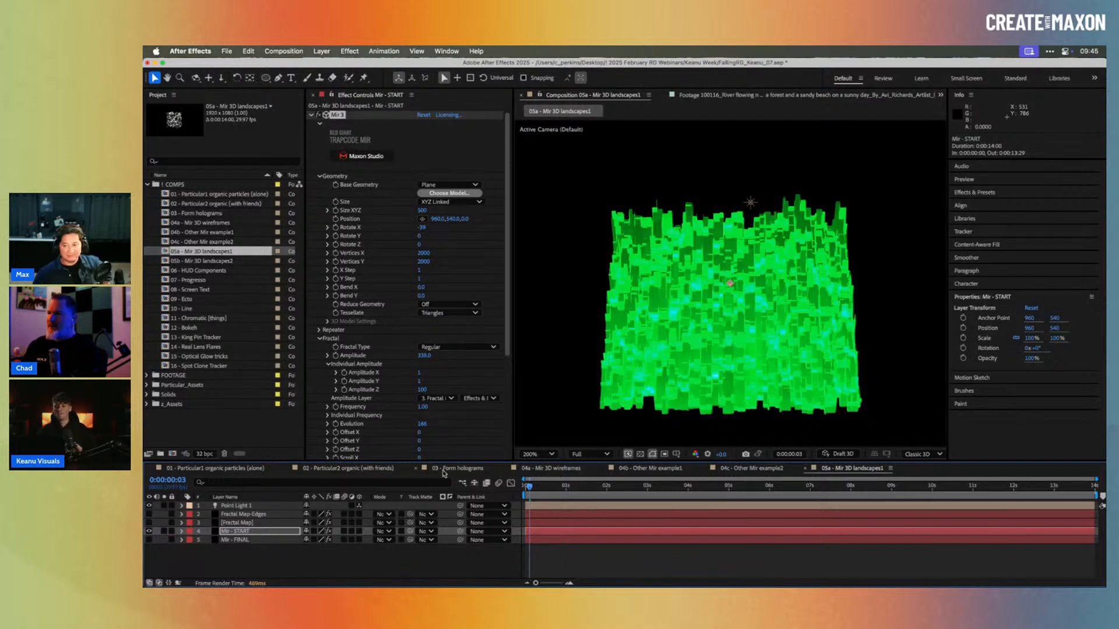
# Step: Try Point Light 1 at different horizontal positions across the landscape and undo the moves
pyautogui.click(750, 204)
pyautogui.moveTo(806, 206); pyautogui.dragTo(873, 207)
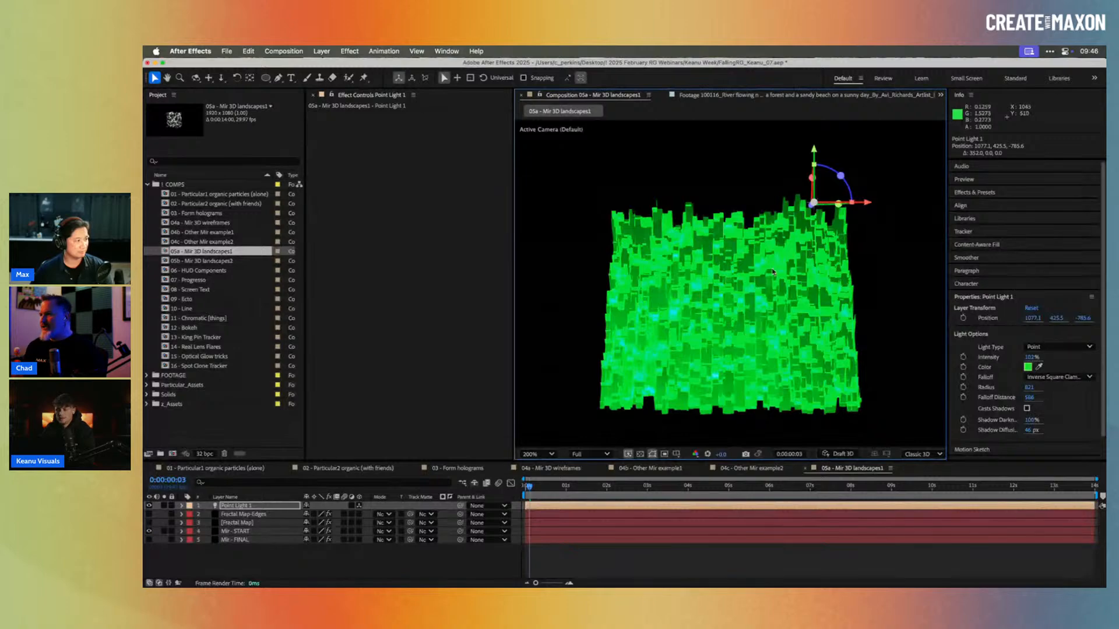
pyautogui.press('super+z')
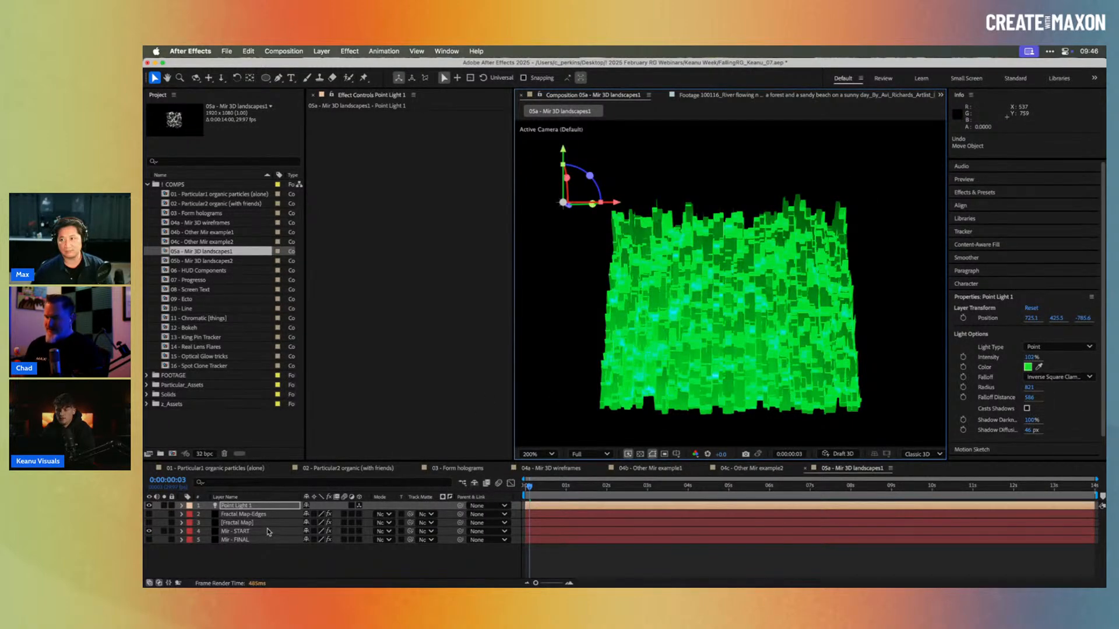
pyautogui.press('super+z')
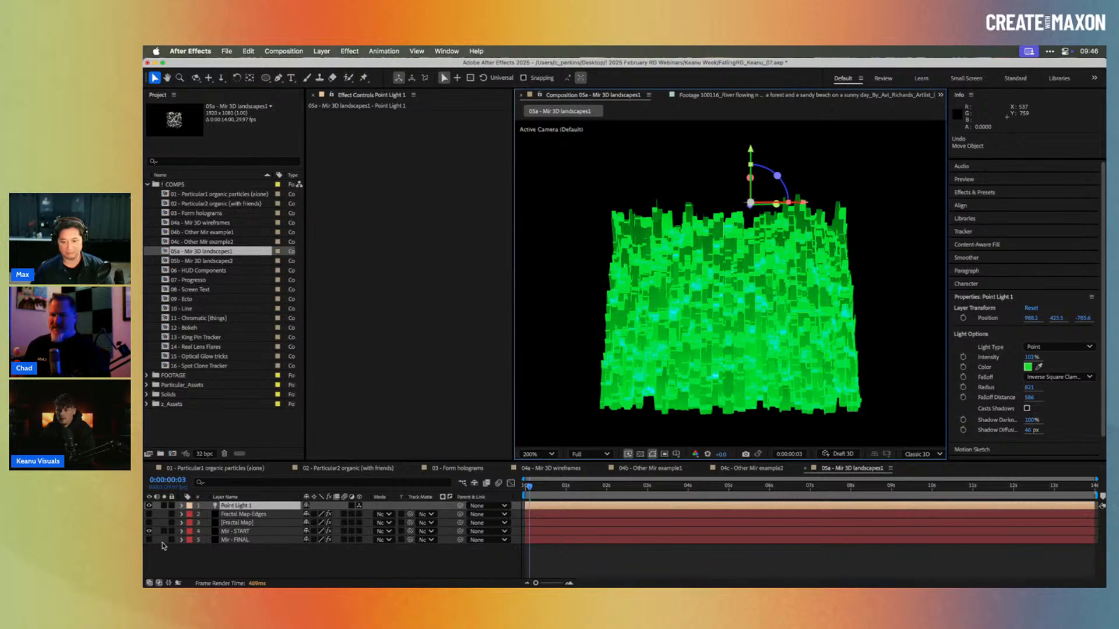
# Step: Show Mir - FINAL instead of Mir - START and move Point Light 1 horizontally to about X 707.5
pyautogui.click(149, 531)
pyautogui.click(149, 539)
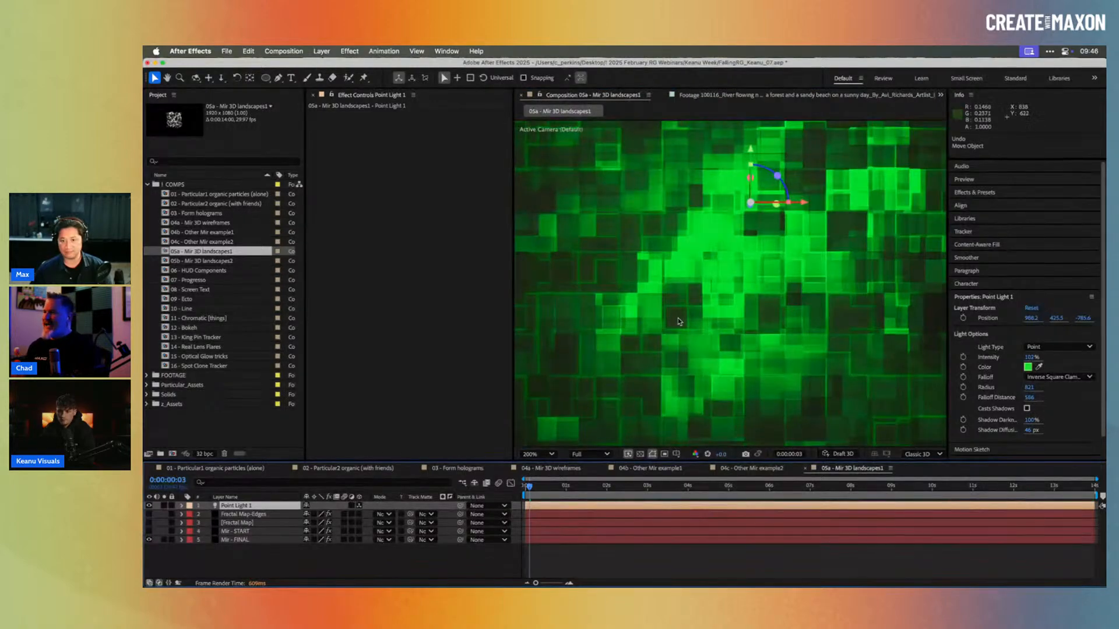
pyautogui.scroll(-1, 681, 319)
pyautogui.moveTo(795, 243); pyautogui.dragTo(676, 244)
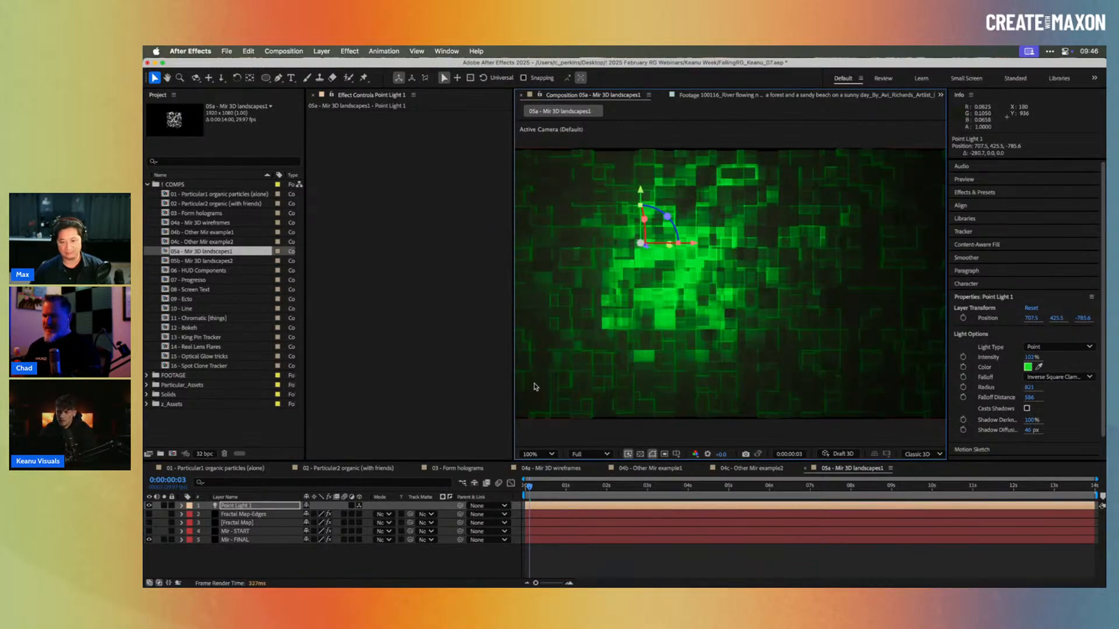
# Step: Tilt the Mir - FINAL plane by setting its geometry Rotate X to about -42
pyautogui.click(261, 540)
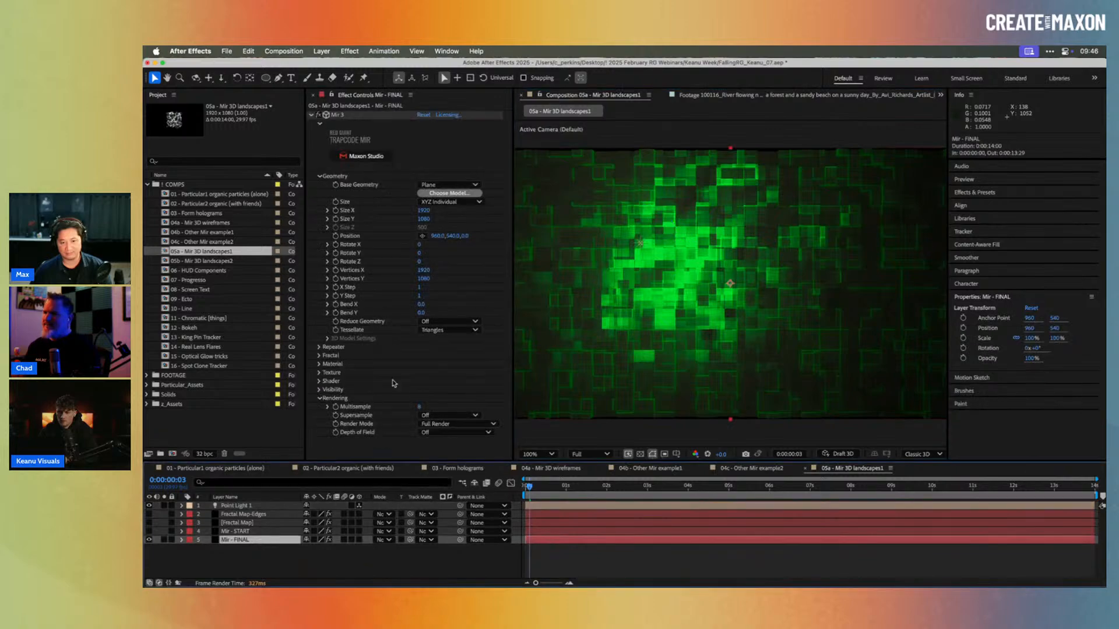
pyautogui.moveTo(419, 244); pyautogui.dragTo(402, 251)
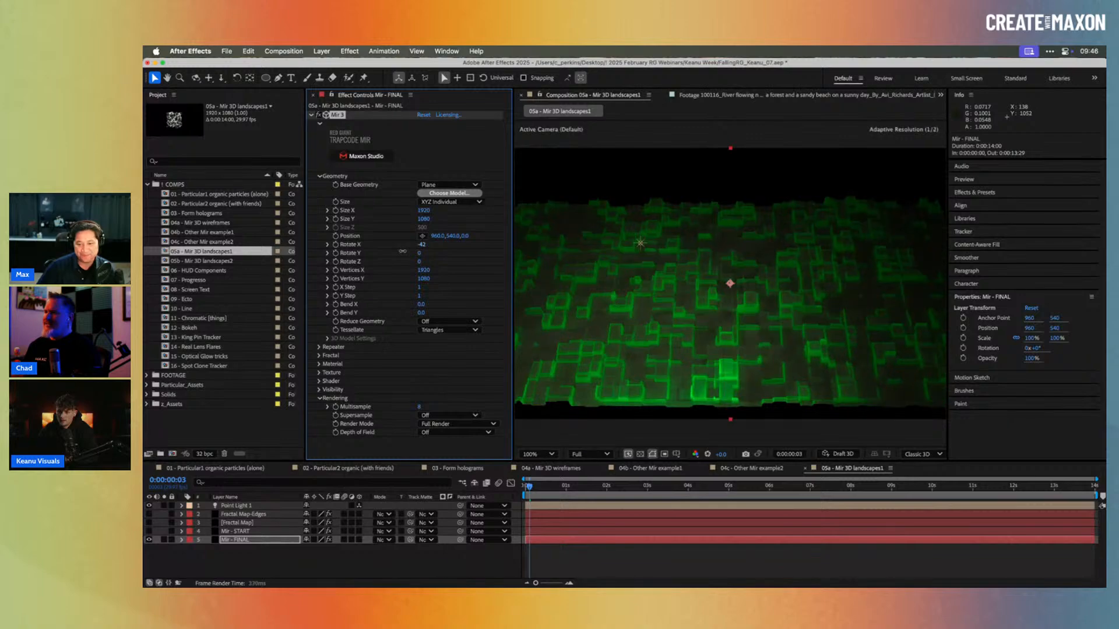
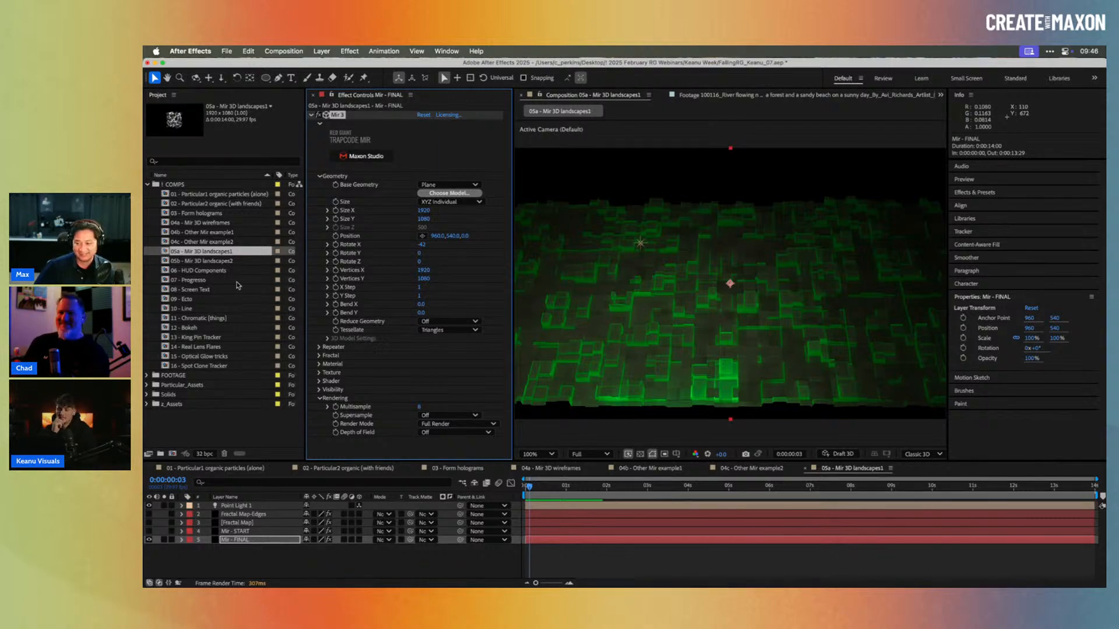
# Step: Open the 05b - Mir 3D landscapes2 composition and bring its moonmap02.exr layer into view
pyautogui.click(204, 262)
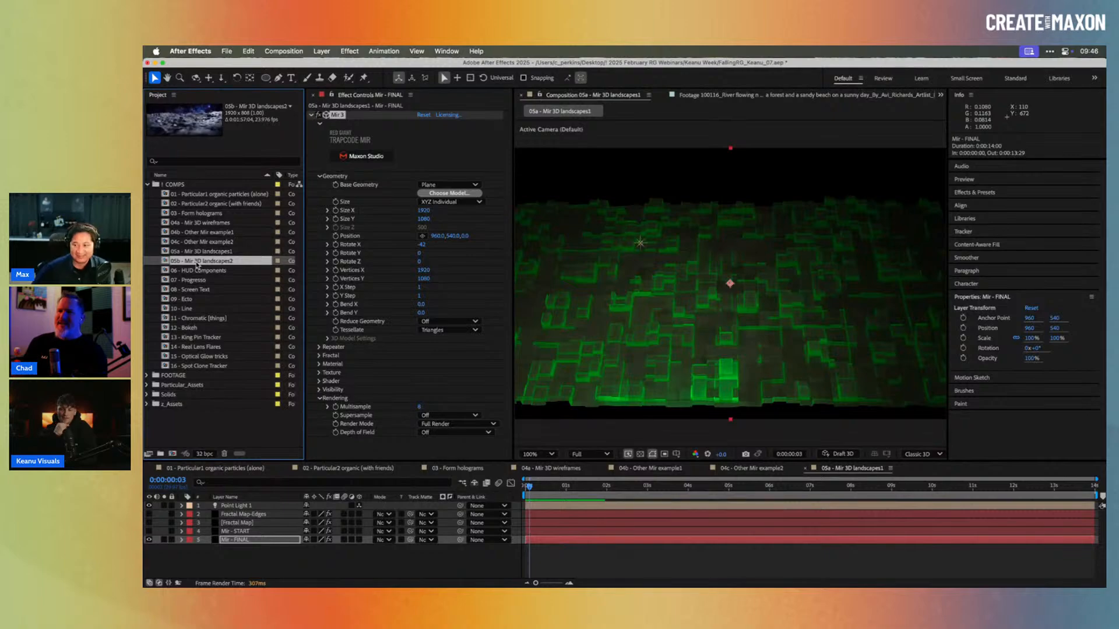
pyautogui.doubleClick(197, 262)
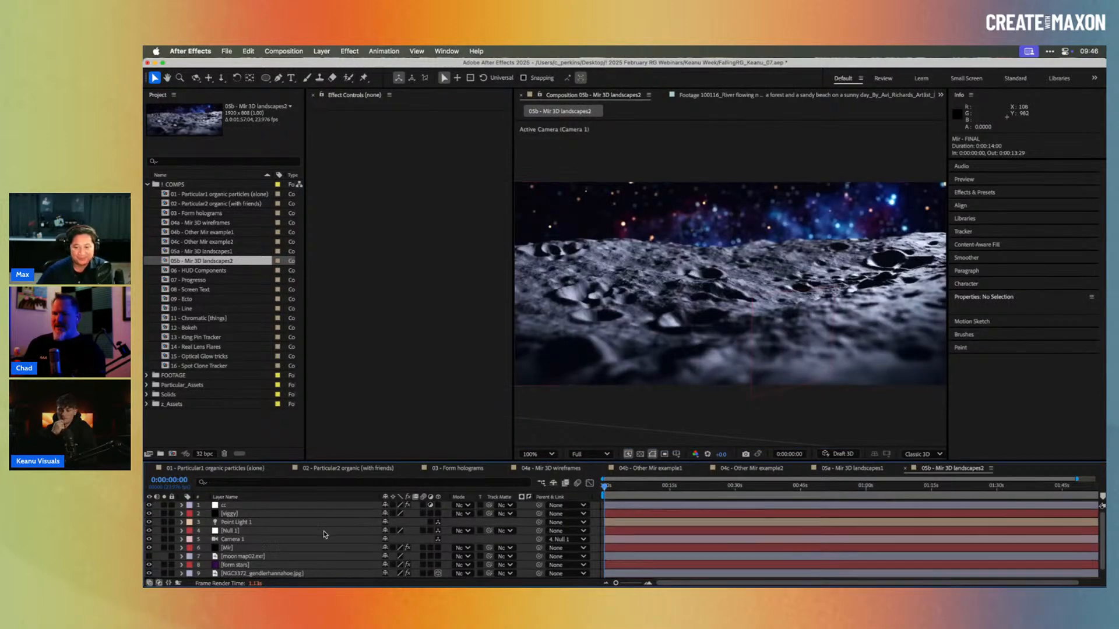
pyautogui.scroll(-1, 308, 548)
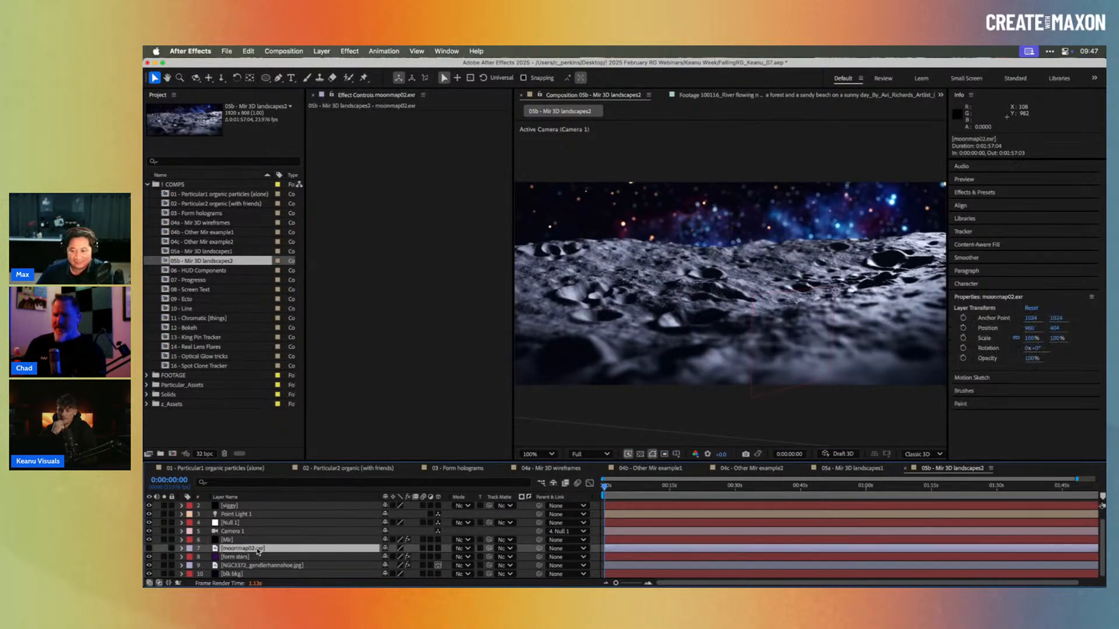
# Step: Examine the moonmap02.exr displacement map in an enlarged layer viewer beside the composition, and close that viewer
pyautogui.doubleClick(258, 548)
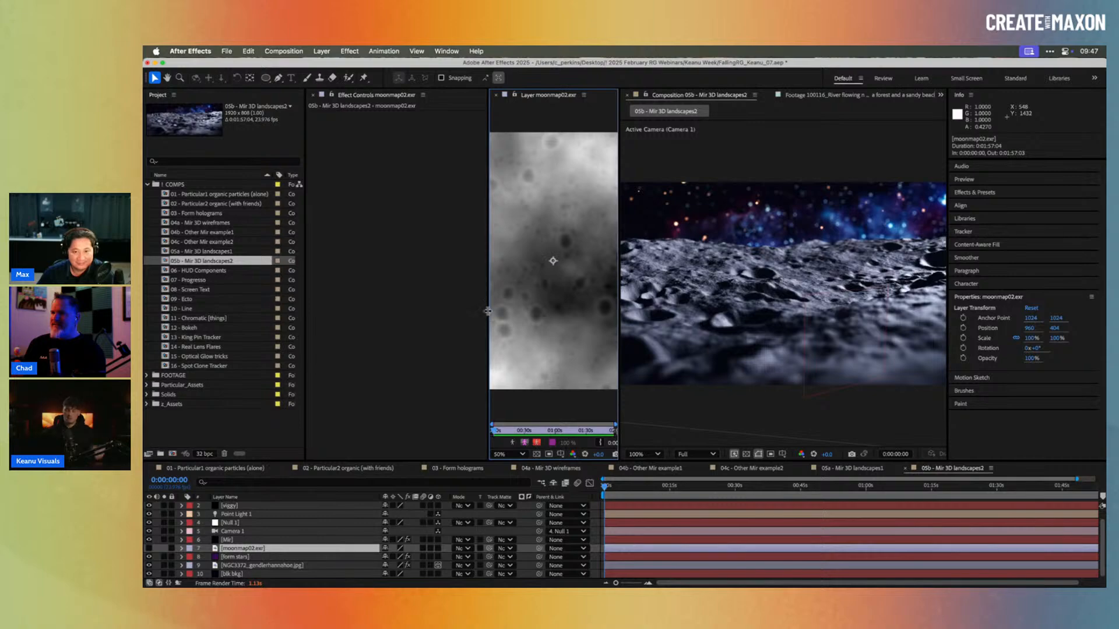
pyautogui.moveTo(487, 310); pyautogui.dragTo(362, 311)
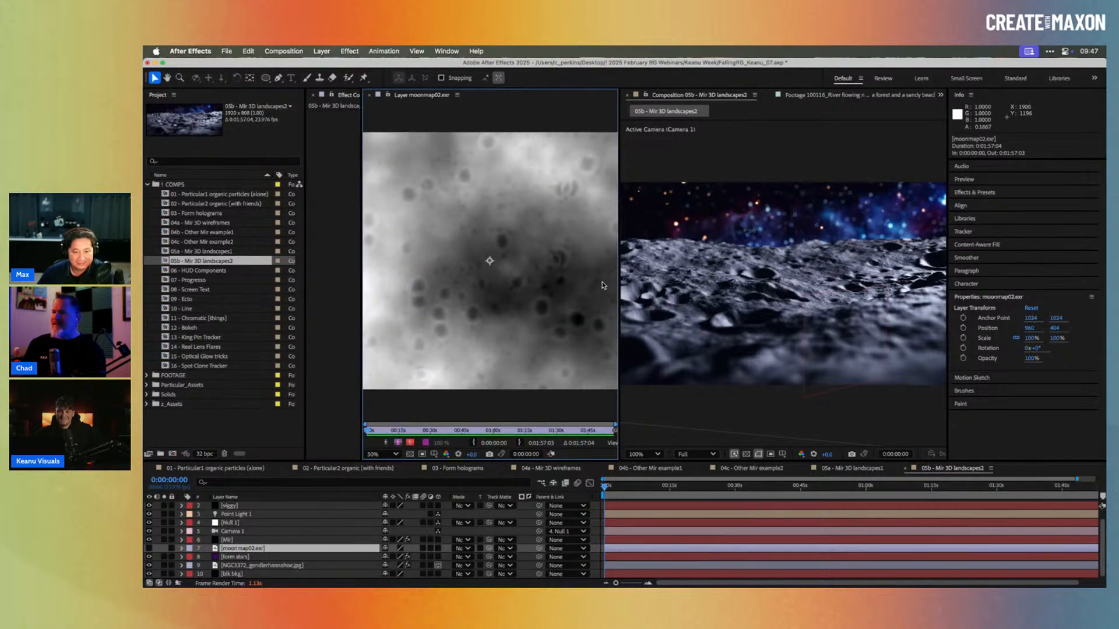
pyautogui.moveTo(619, 283); pyautogui.dragTo(706, 282)
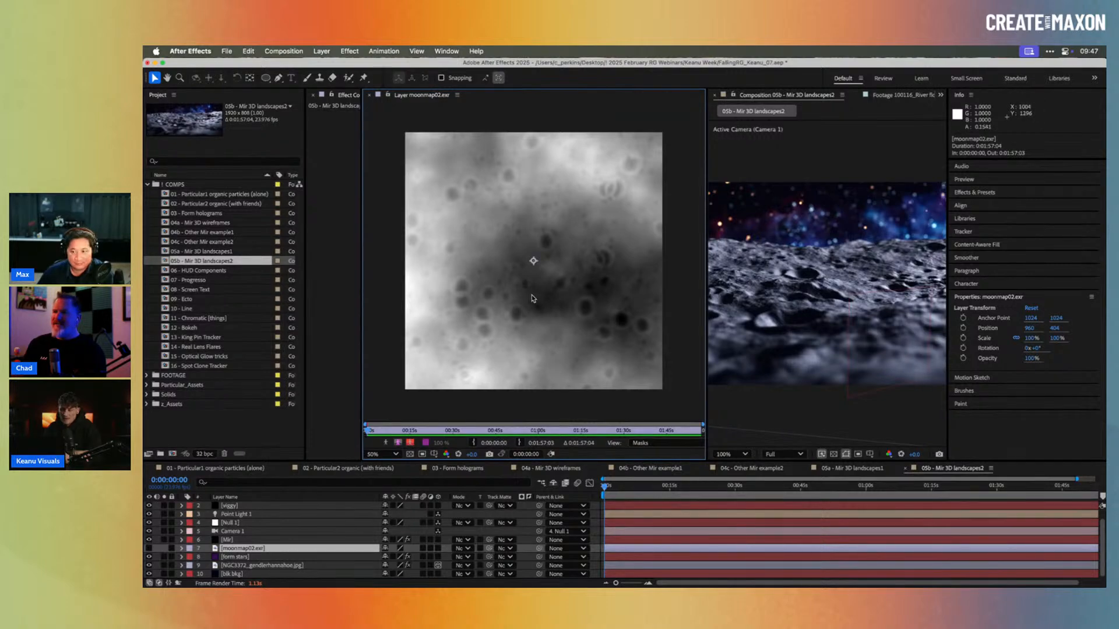
pyautogui.click(367, 94)
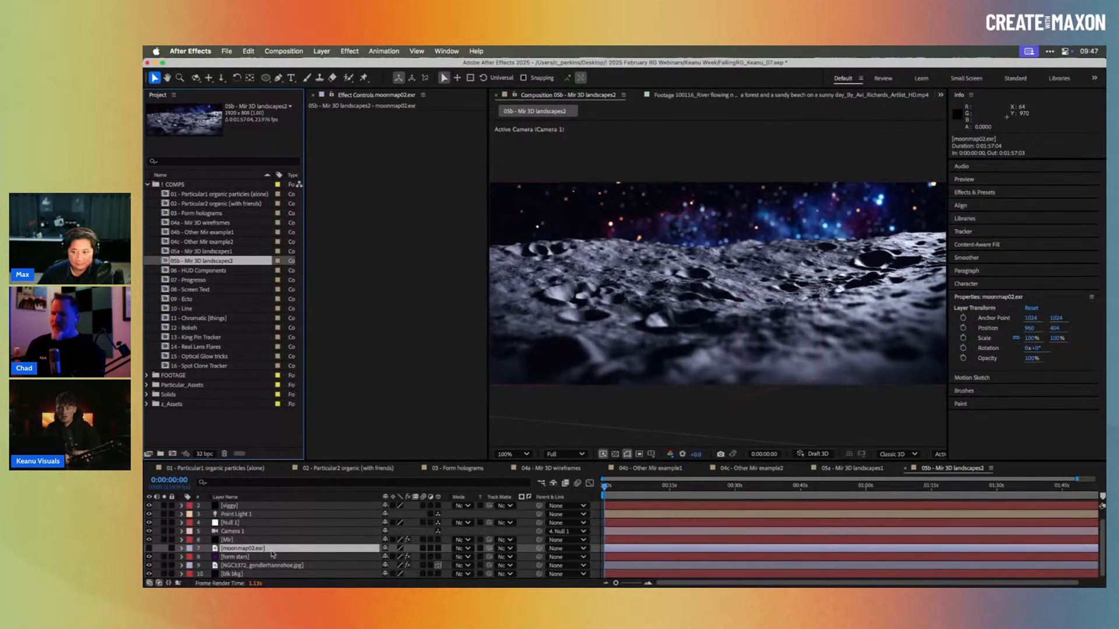
# Step: Orbit Camera 1 around the cratered moon landscape, and undo the orbit
pyautogui.click(236, 539)
pyautogui.click(243, 532)
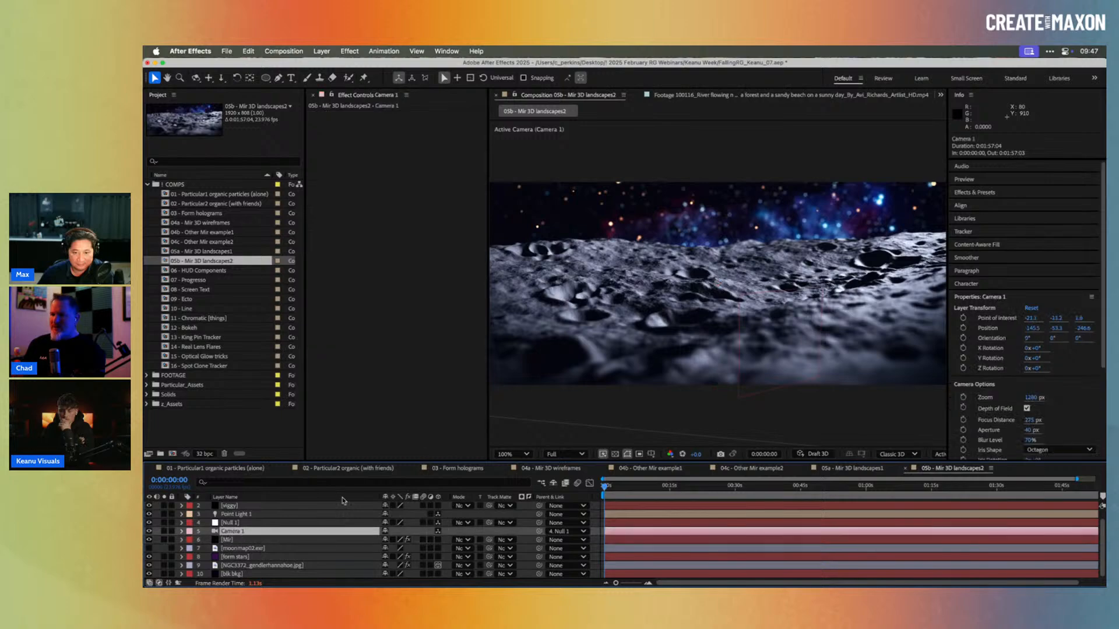
pyautogui.press('c')
pyautogui.moveTo(664, 283); pyautogui.dragTo(665, 284)
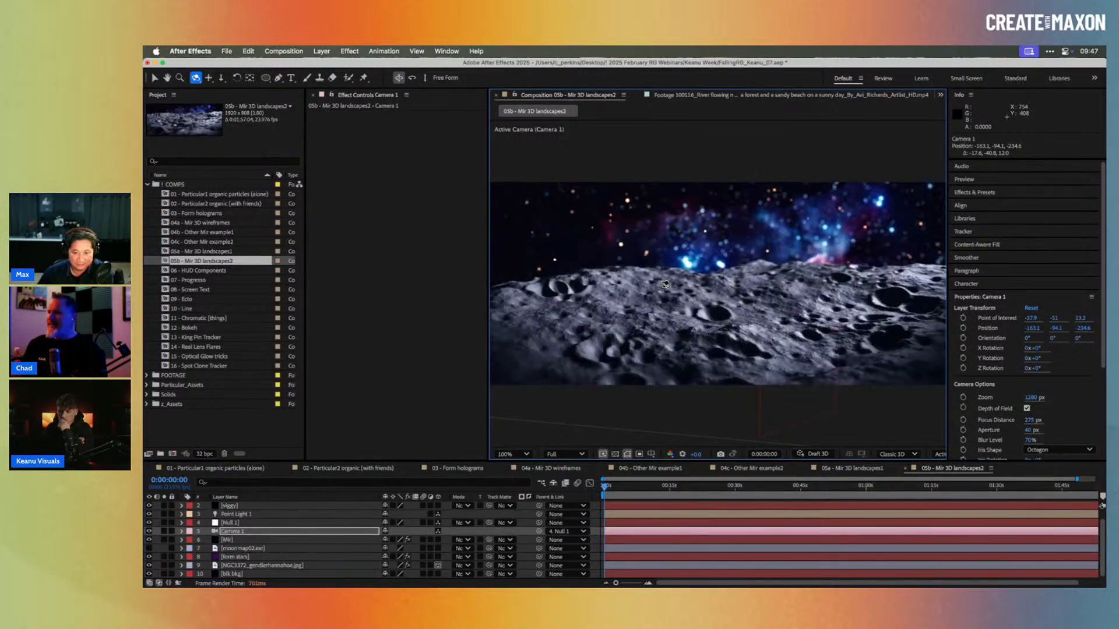
pyautogui.moveTo(681, 290); pyautogui.dragTo(711, 284)
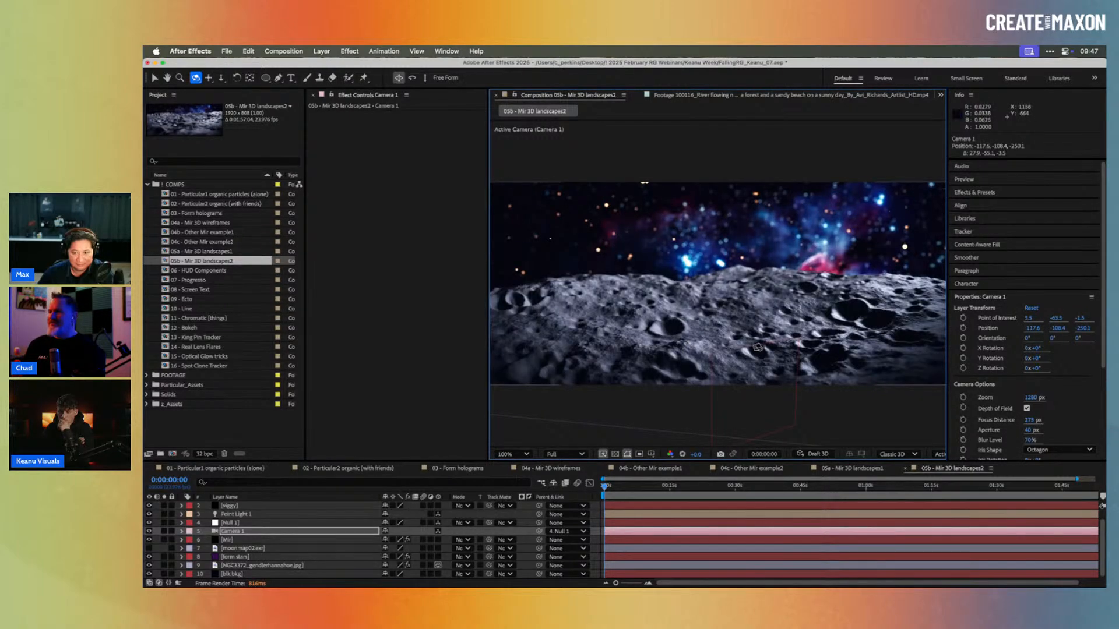
pyautogui.press('super+z')
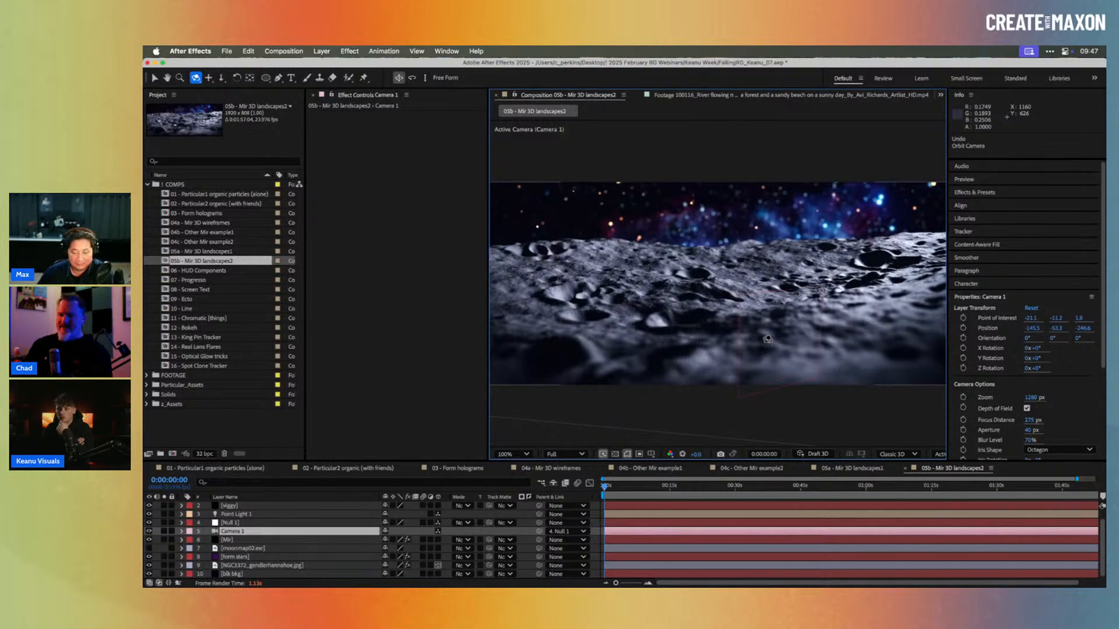
# Step: Toggle Point Light 1 off and back on to compare the moon surface's lighting
pyautogui.click(148, 513)
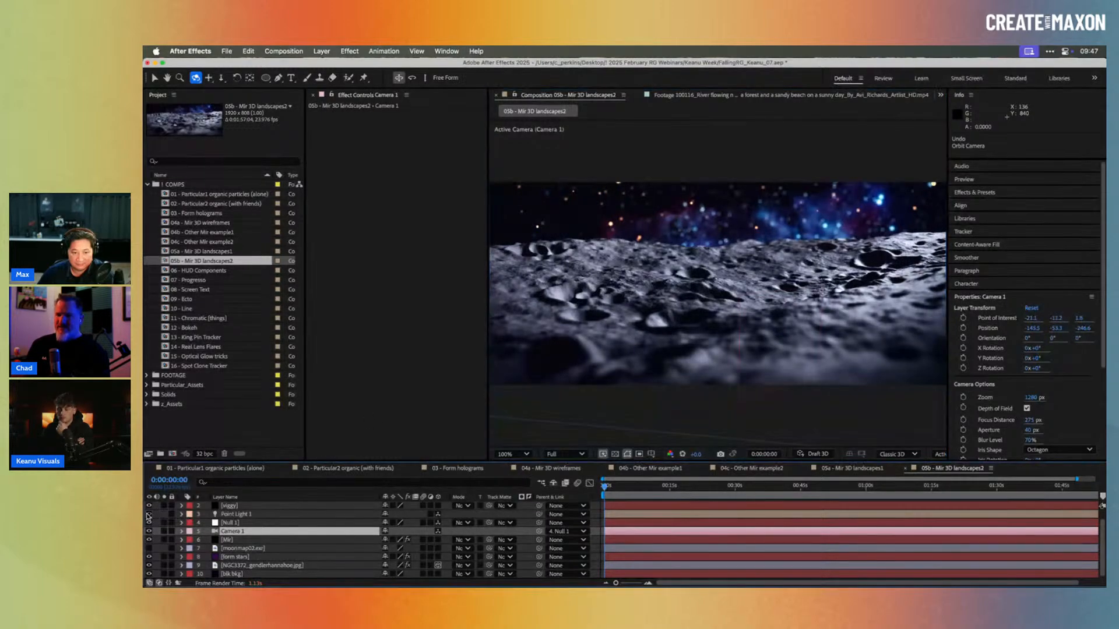
pyautogui.click(149, 515)
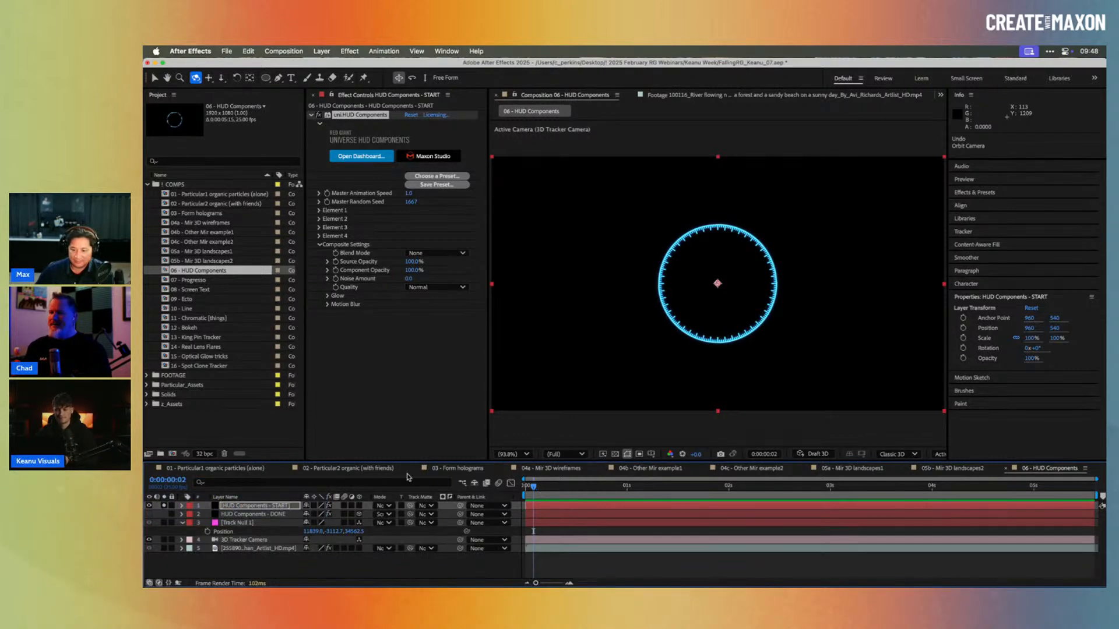
# Step: Select the HUD Components - START layer, and bring up the open 04a - Mir 3D wireframes composition
pyautogui.click(280, 507)
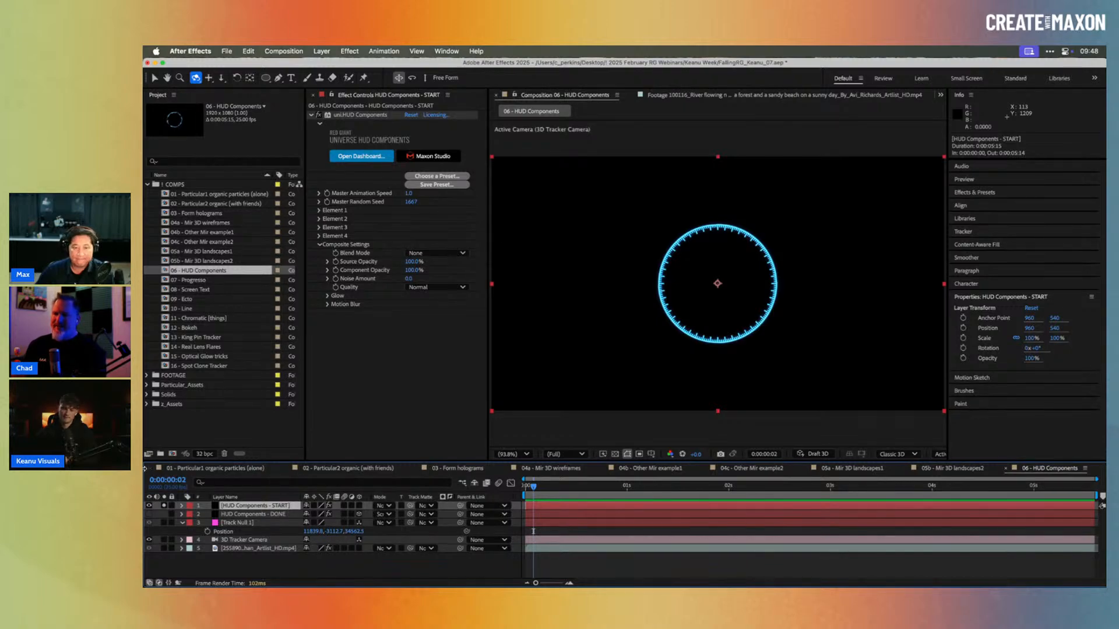
pyautogui.click(152, 469)
pyautogui.click(152, 469)
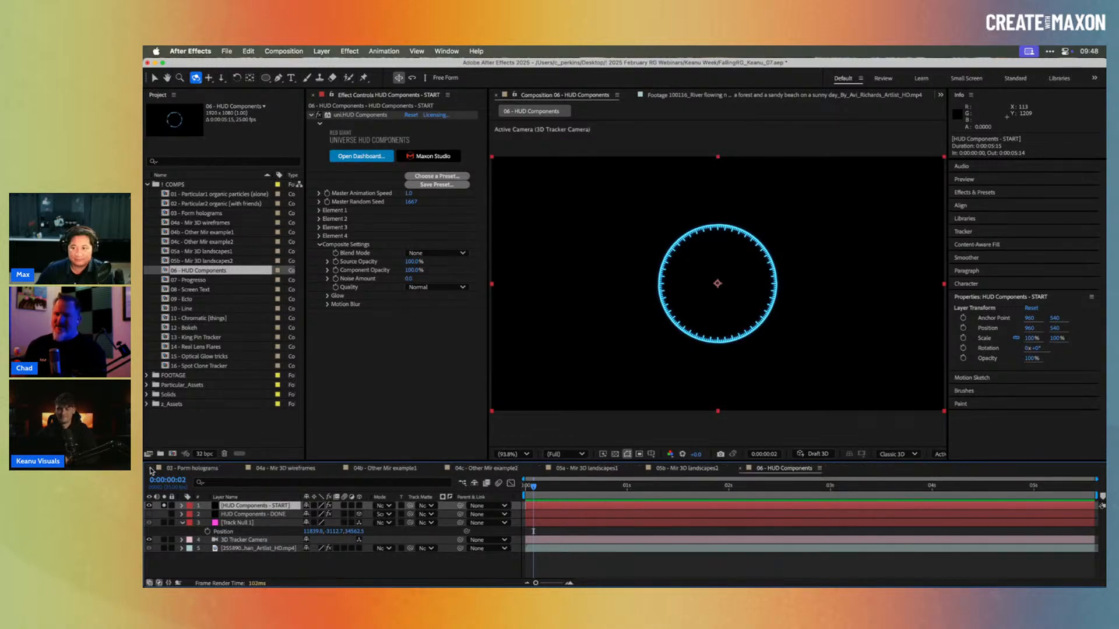
pyautogui.click(151, 469)
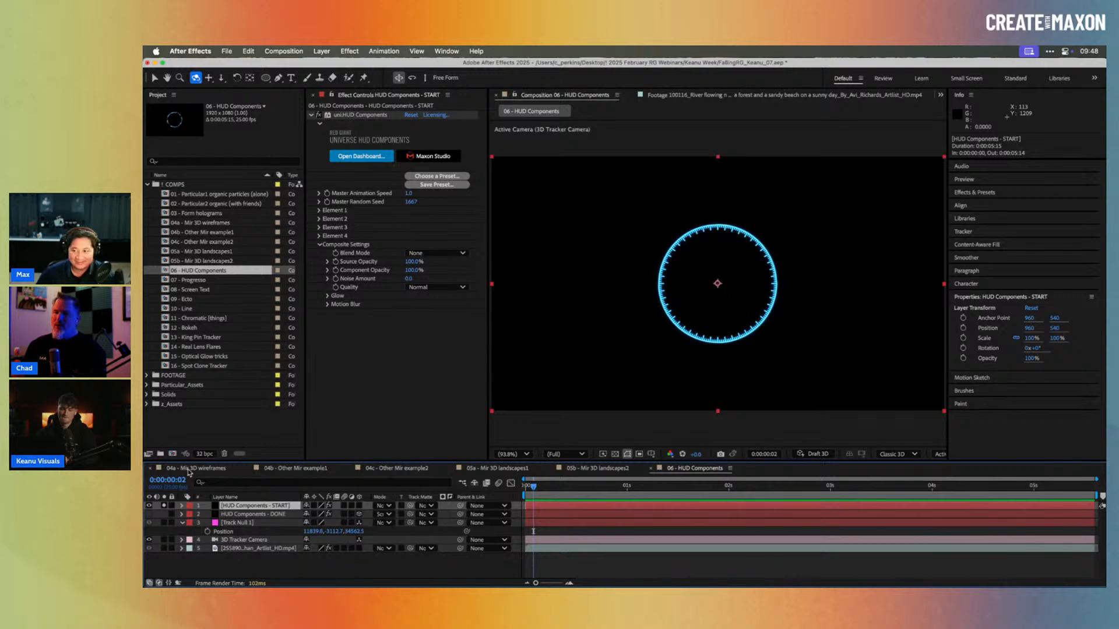
pyautogui.click(189, 469)
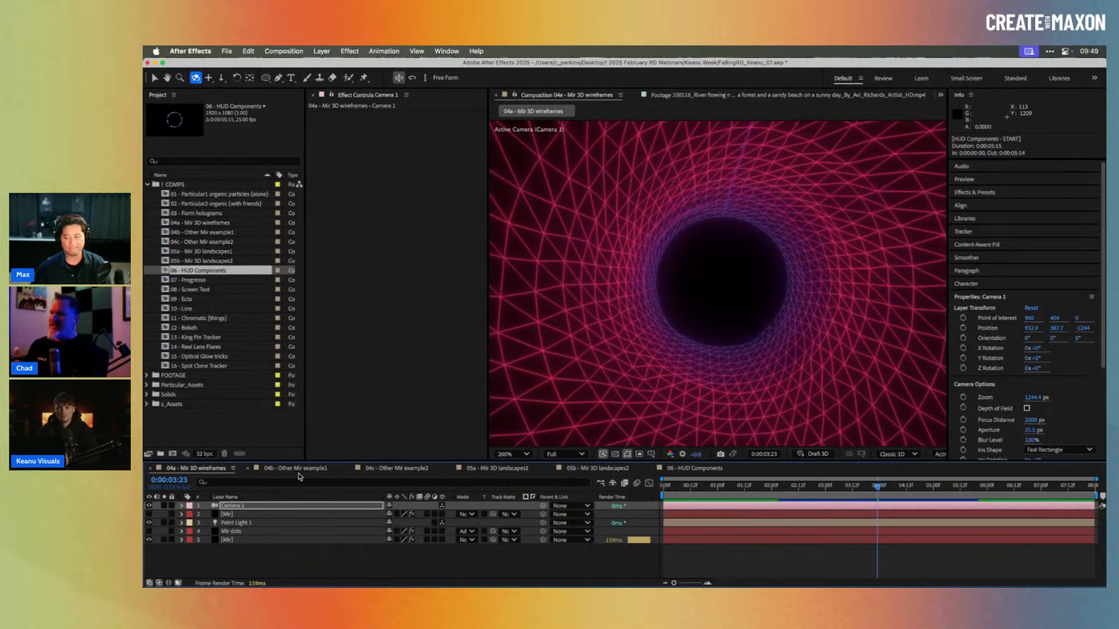
# Step: Return to the 06 - HUD Components composition and move the current time to 0:00:00:09
pyautogui.click(702, 469)
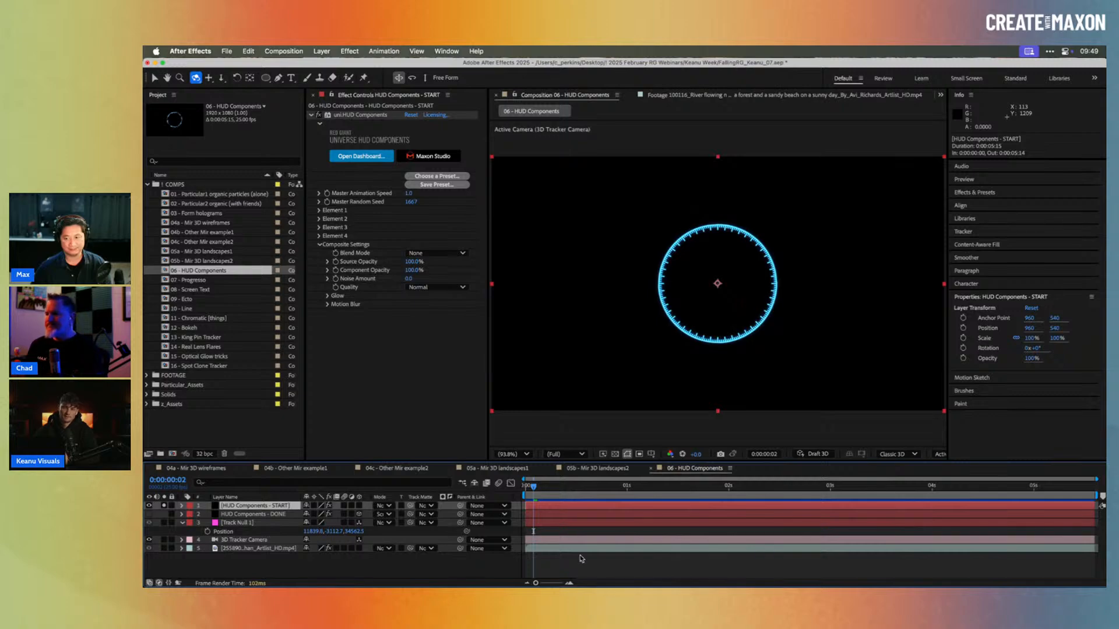
pyautogui.moveTo(536, 488); pyautogui.dragTo(566, 497)
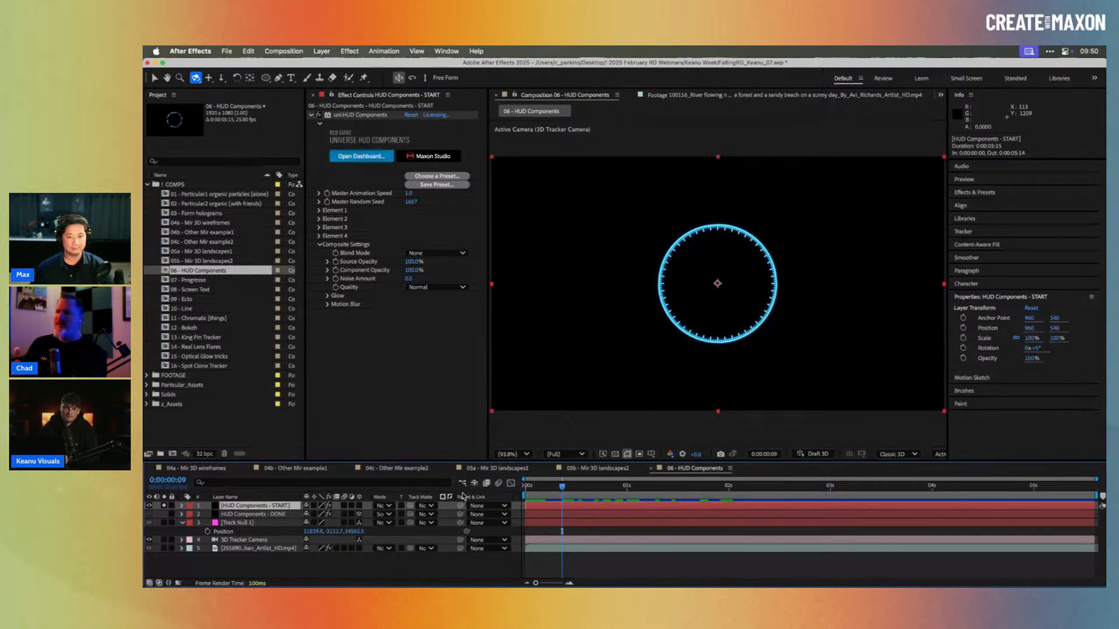
# Step: Open the Red Giant Universe Dashboard extension
pyautogui.click(447, 51)
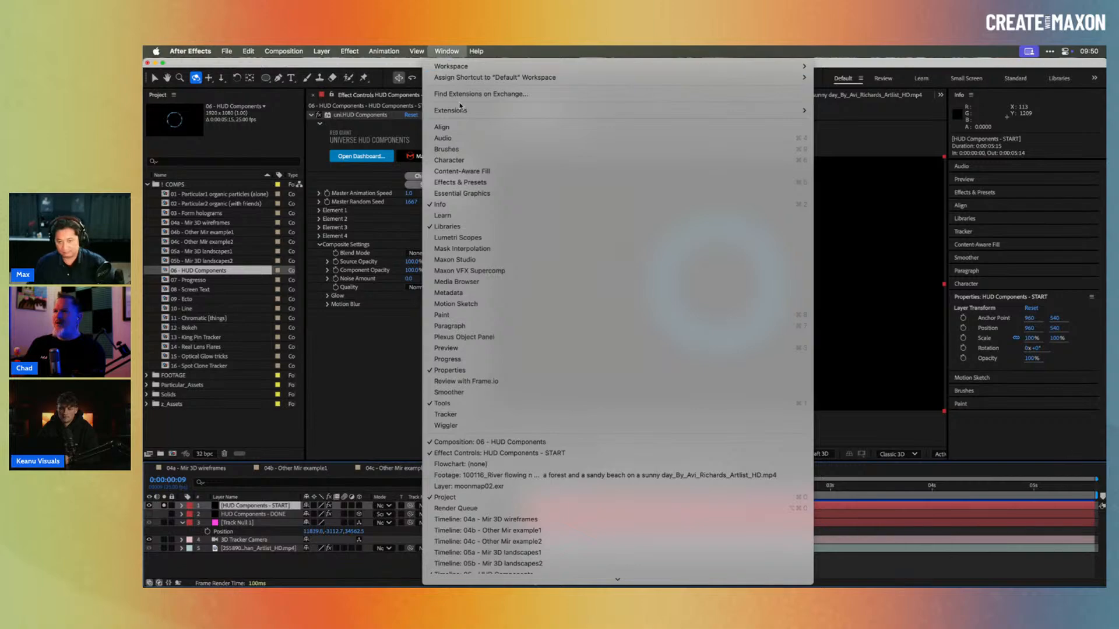
pyautogui.moveTo(470, 110)
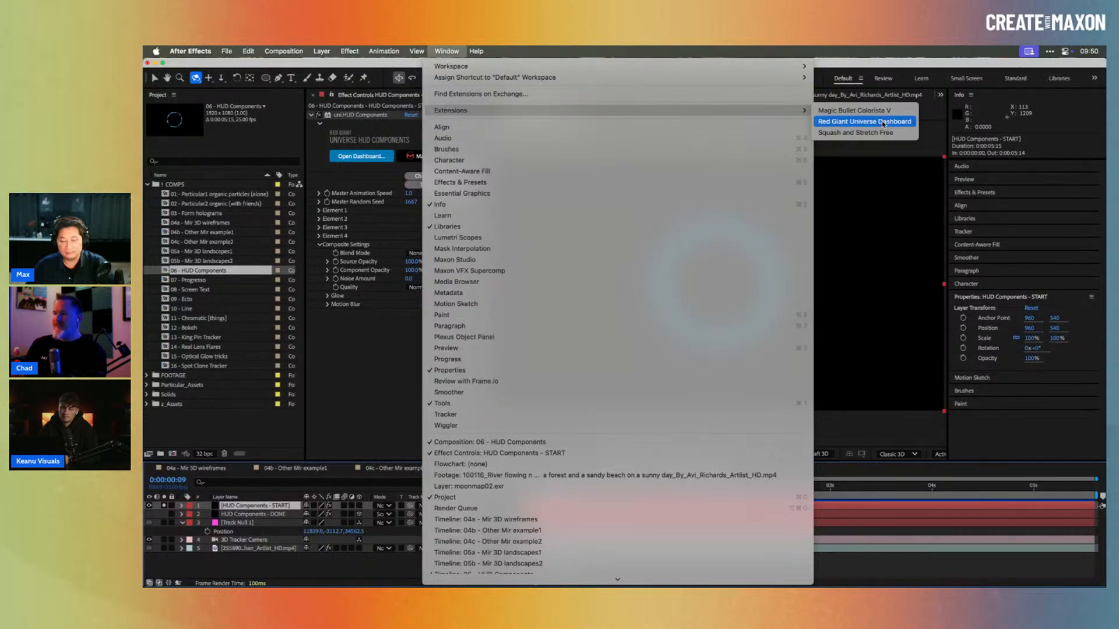
pyautogui.click(883, 122)
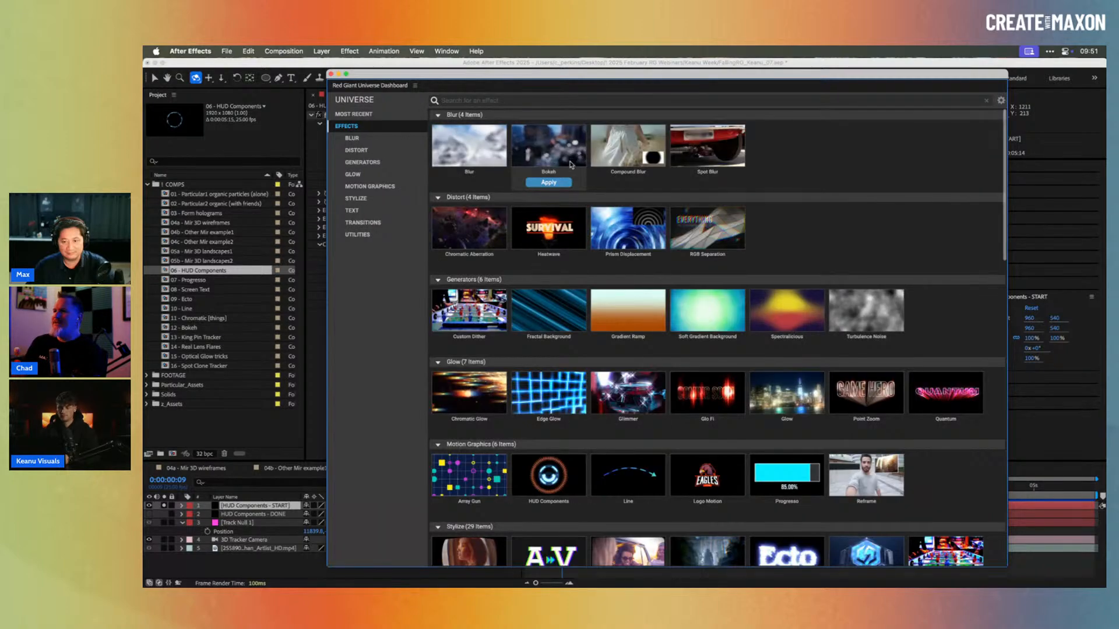
# Step: Browse the dashboard's effect categories from Blur, Distort and Glow through Motion Graphics, Stylize, Text and Transitions
pyautogui.click(353, 139)
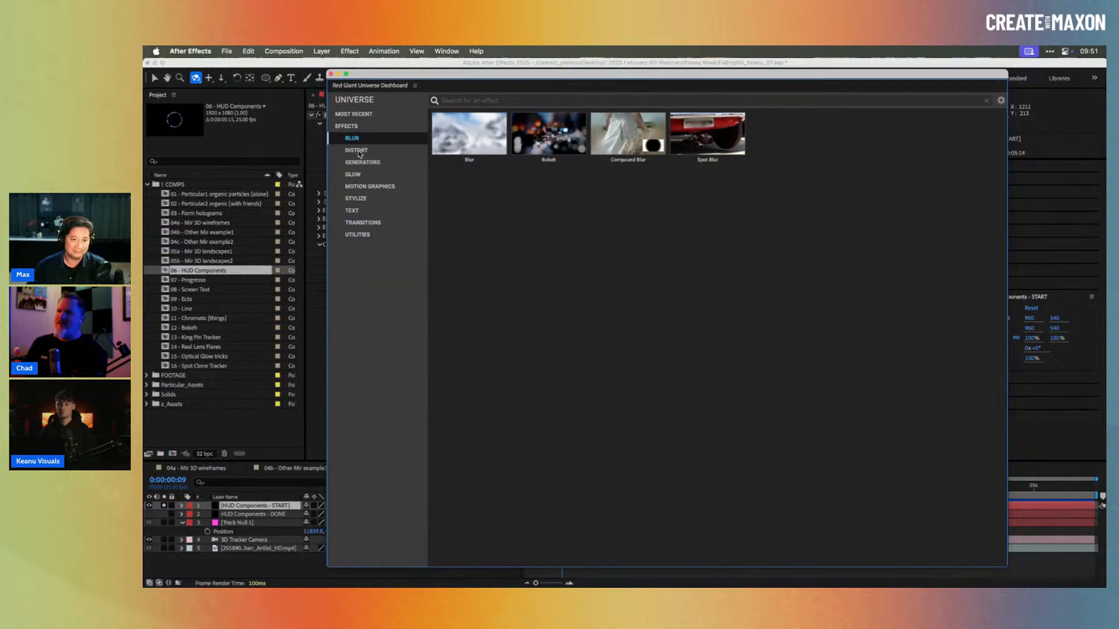
pyautogui.click(357, 151)
pyautogui.click(358, 173)
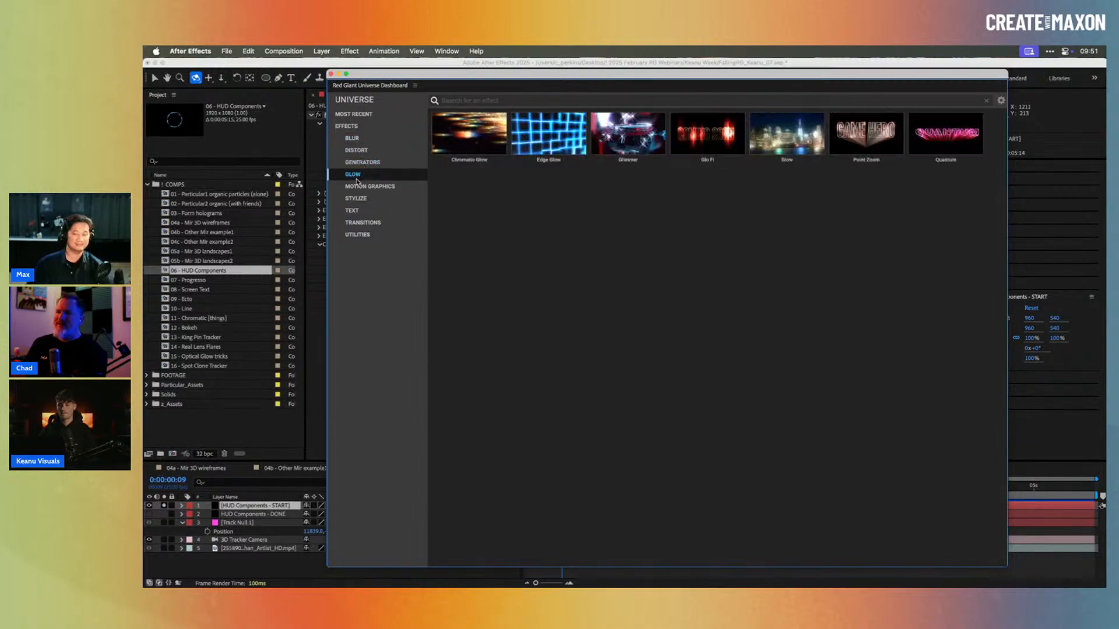
pyautogui.click(364, 188)
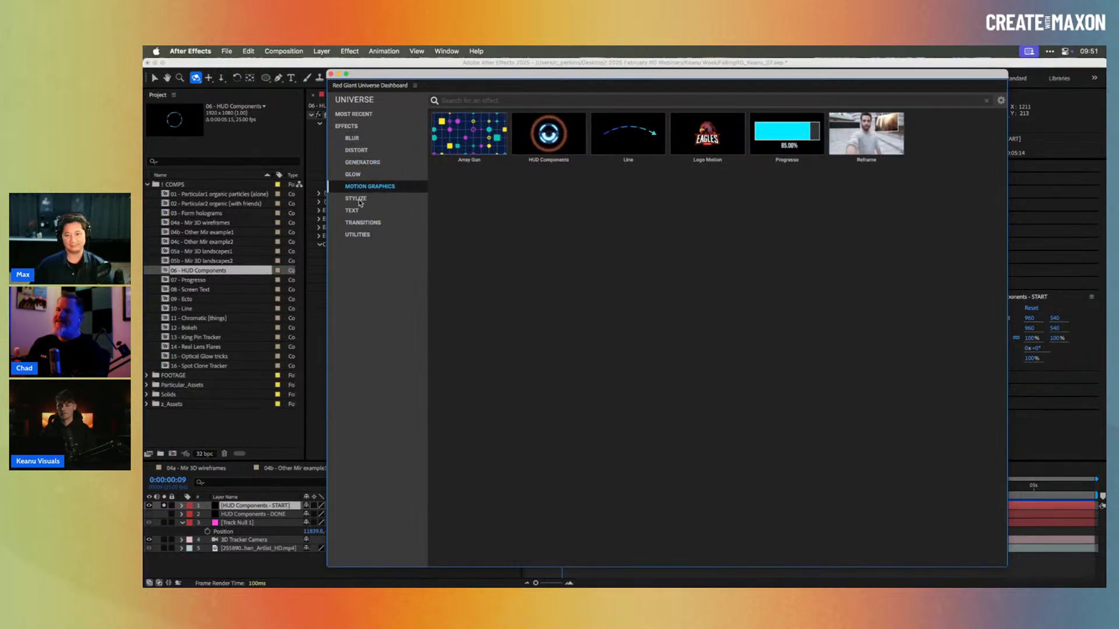
pyautogui.click(357, 200)
pyautogui.click(363, 213)
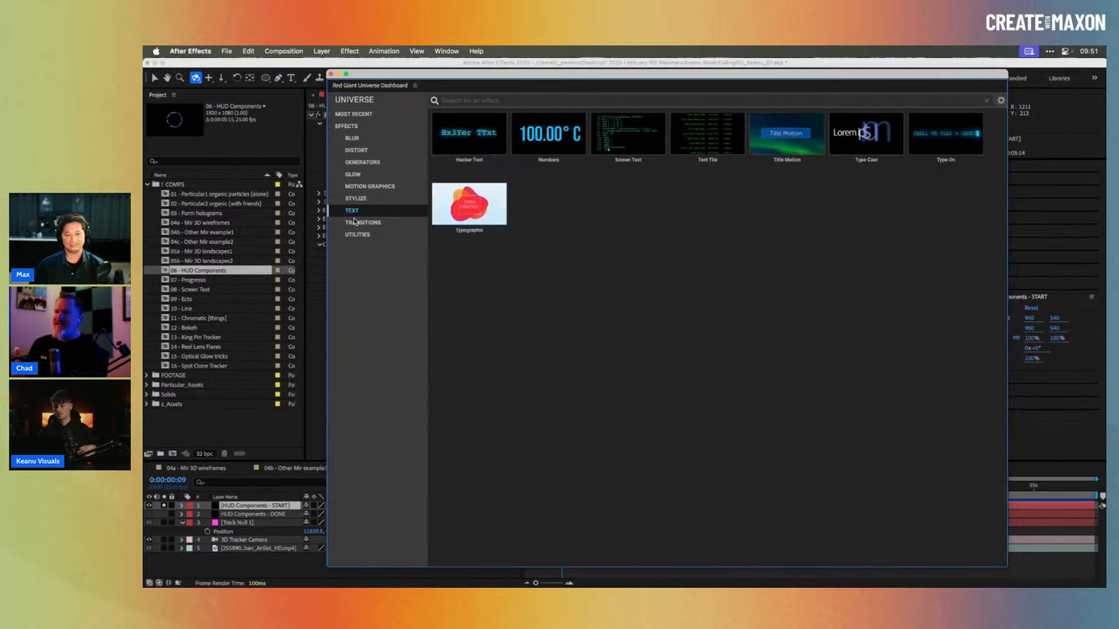
pyautogui.click(357, 224)
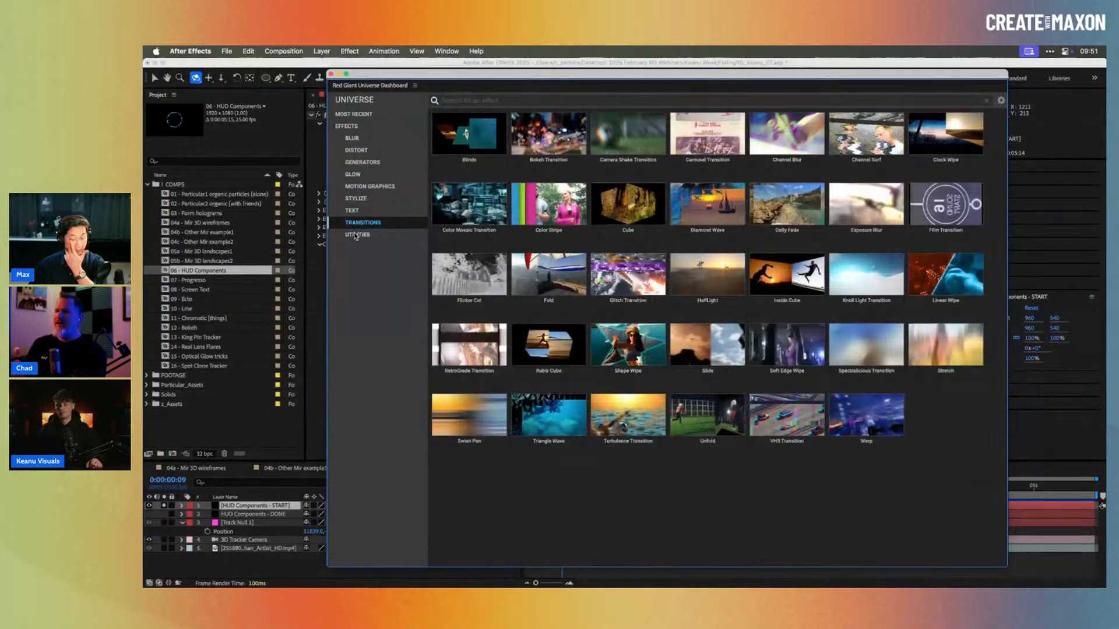
# Step: Preview the VHS, MisFire, Glitch and Holomatrix II effects in the Stylize category
pyautogui.click(357, 201)
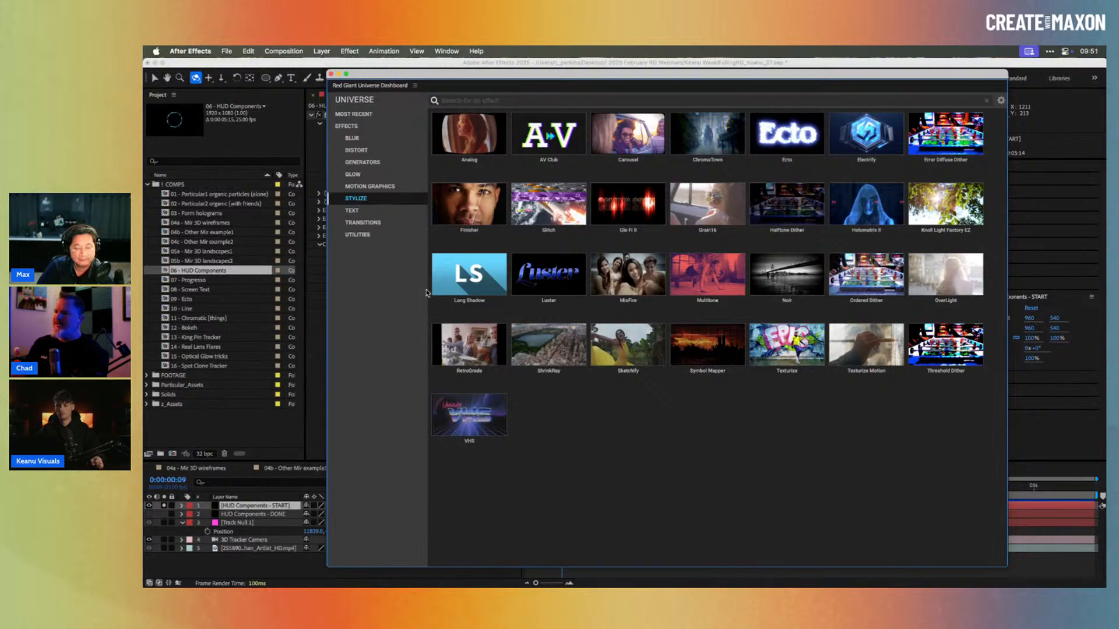
pyautogui.moveTo(476, 425)
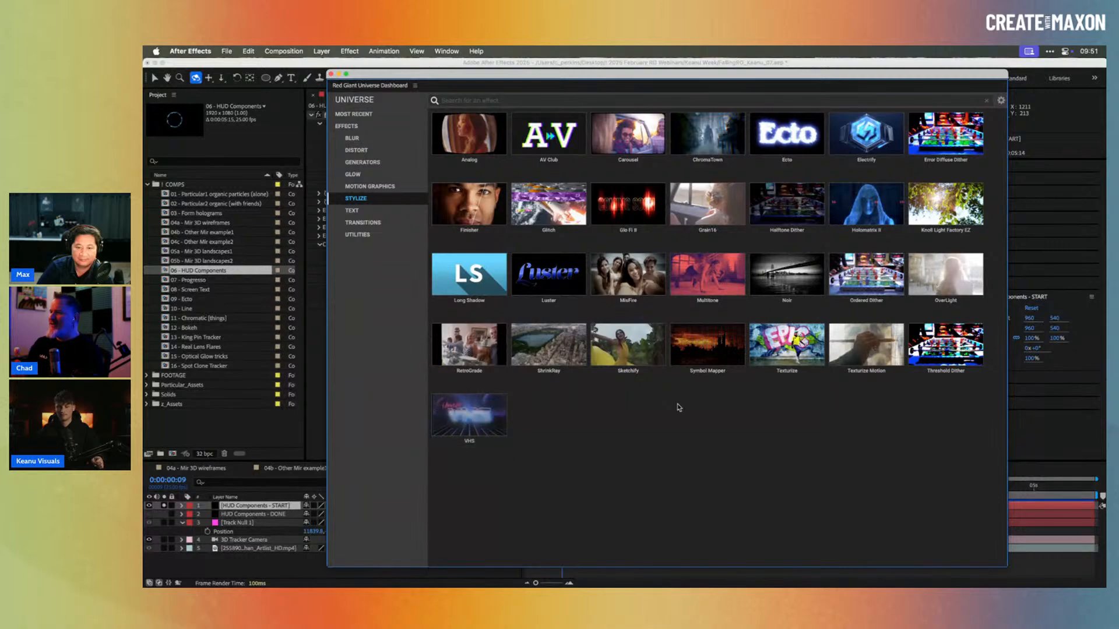
pyautogui.moveTo(653, 283)
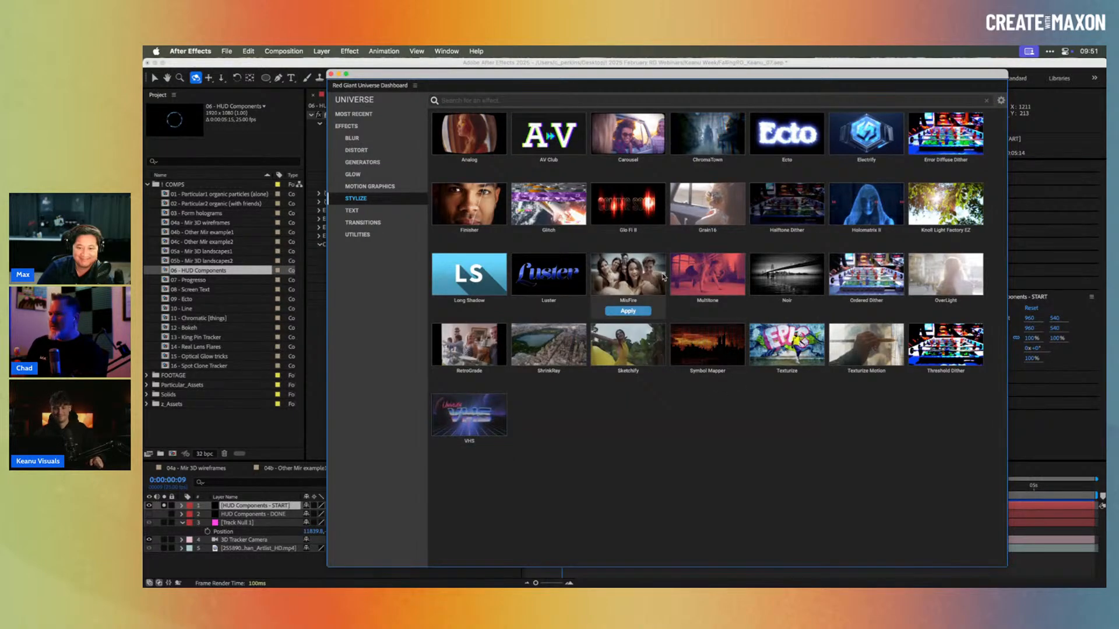
pyautogui.moveTo(547, 207)
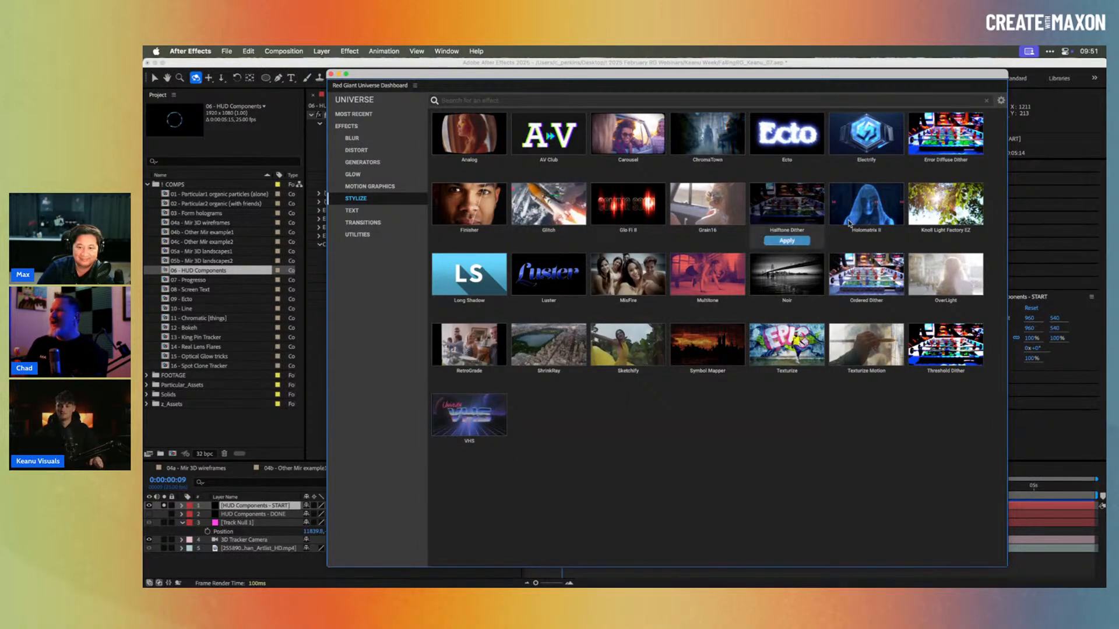
pyautogui.moveTo(870, 213)
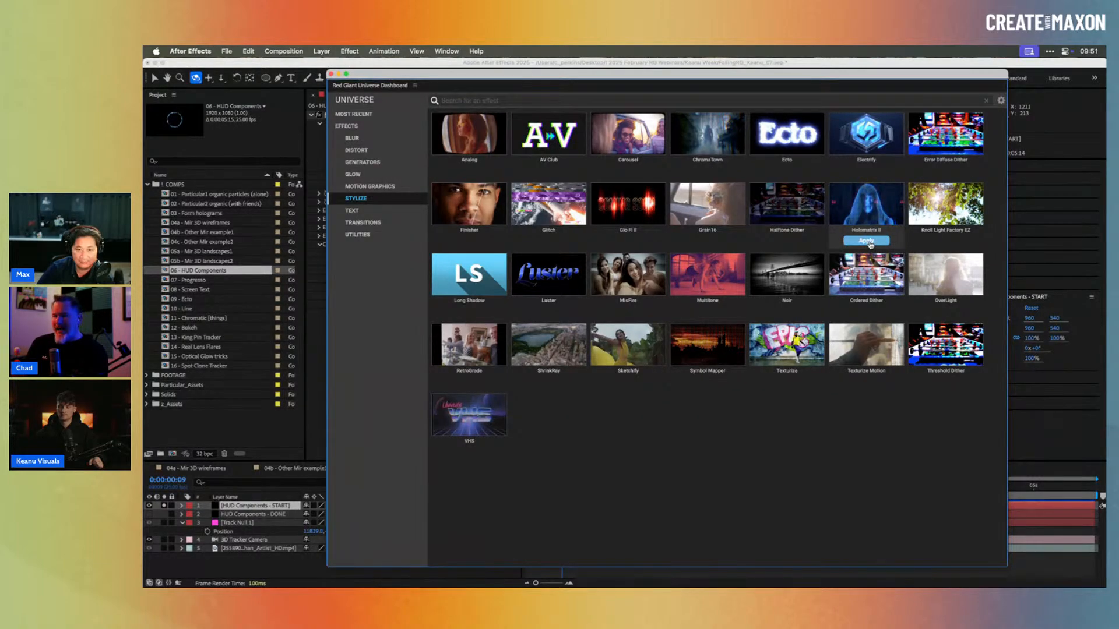
# Step: Open Holomatrix II and examine its Glitches & Distortions, Hologram, HUD, Recolor and Screens presets
pyautogui.click(863, 204)
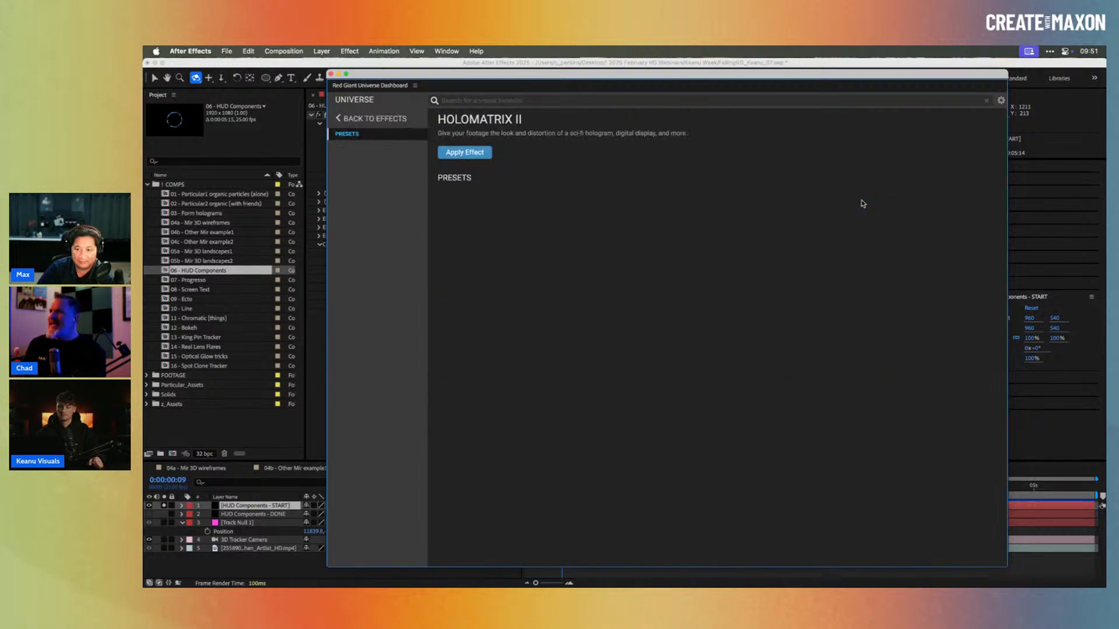
pyautogui.scroll(-5, 658, 327)
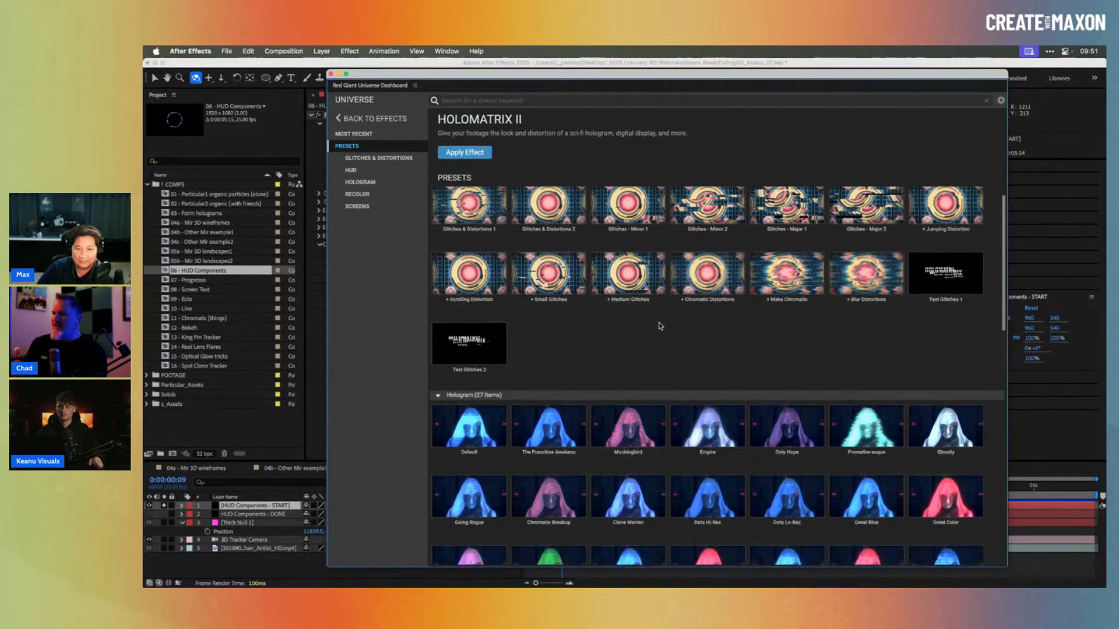
pyautogui.scroll(-3, 673, 335)
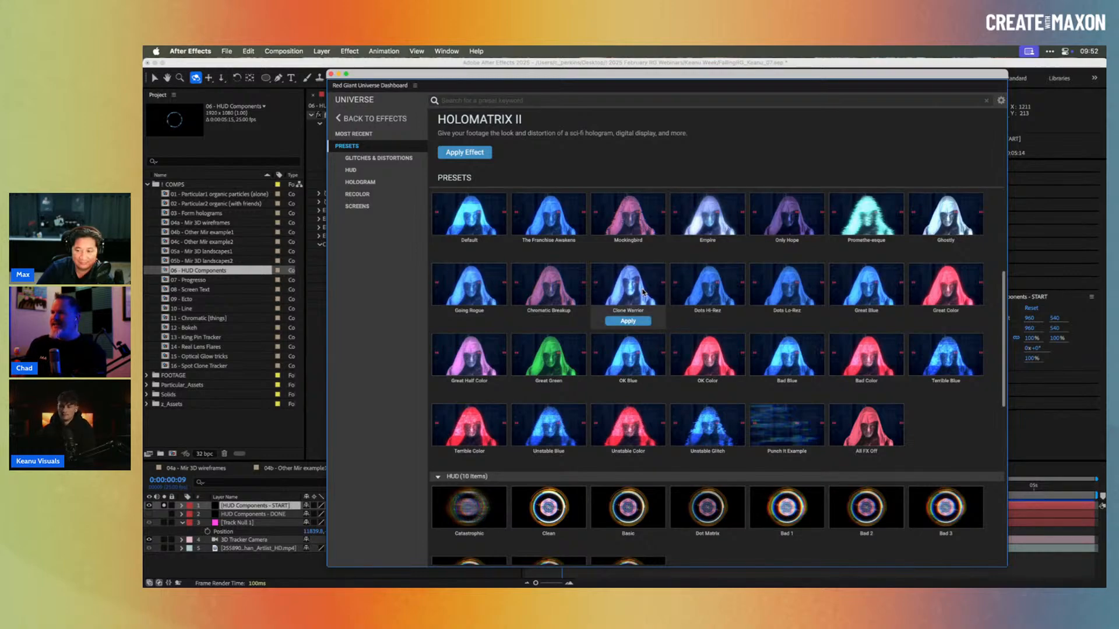
pyautogui.moveTo(559, 296)
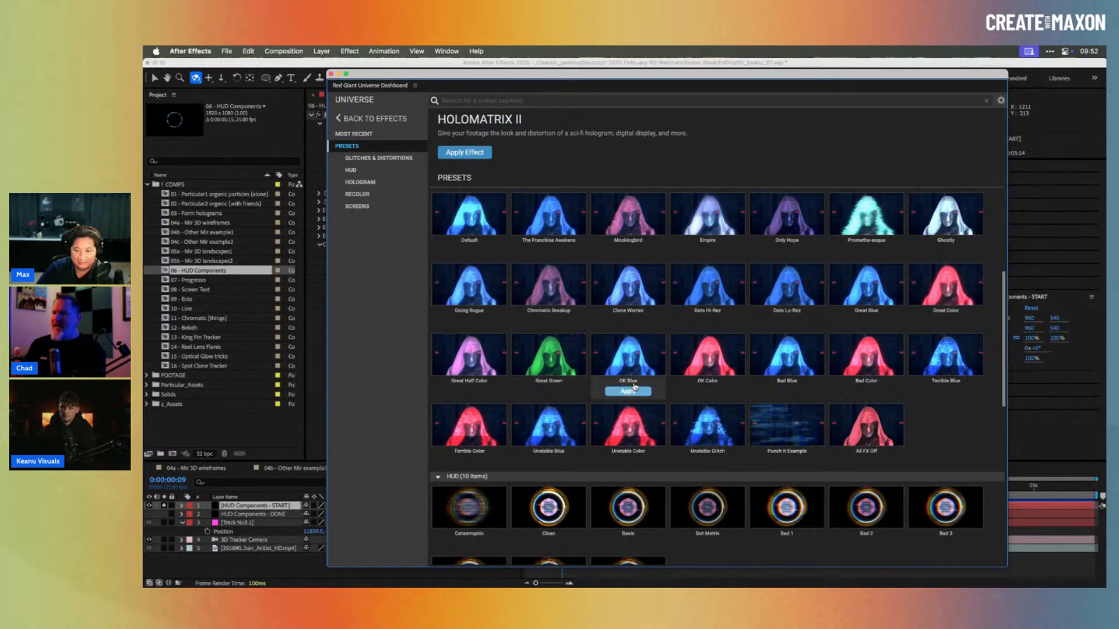
pyautogui.scroll(-5, 628, 389)
pyautogui.scroll(-7, 668, 399)
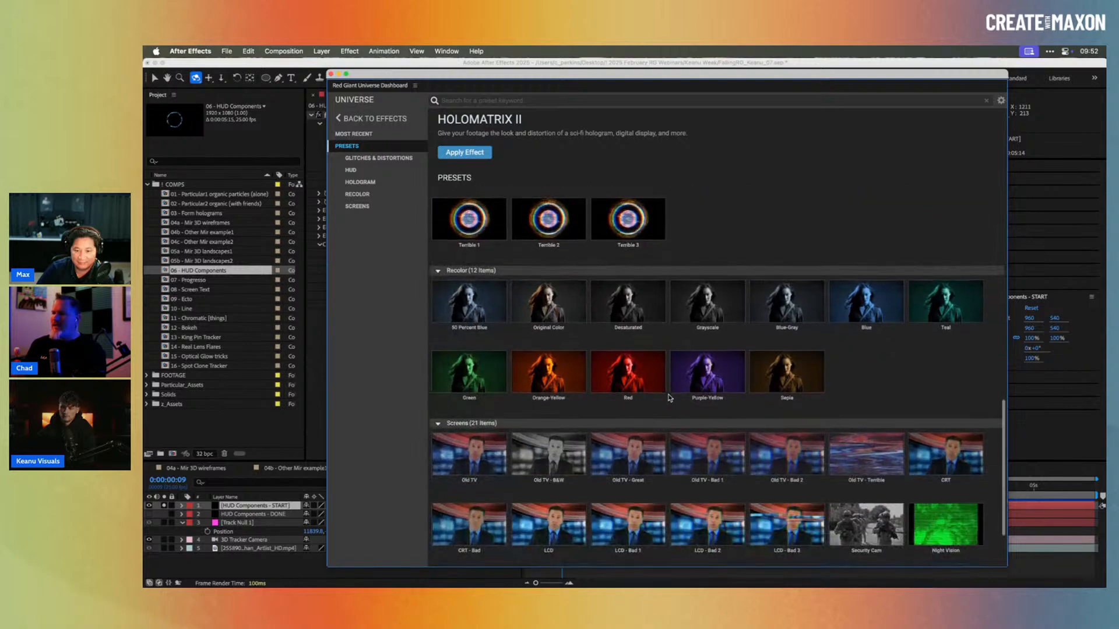
pyautogui.moveTo(670, 399)
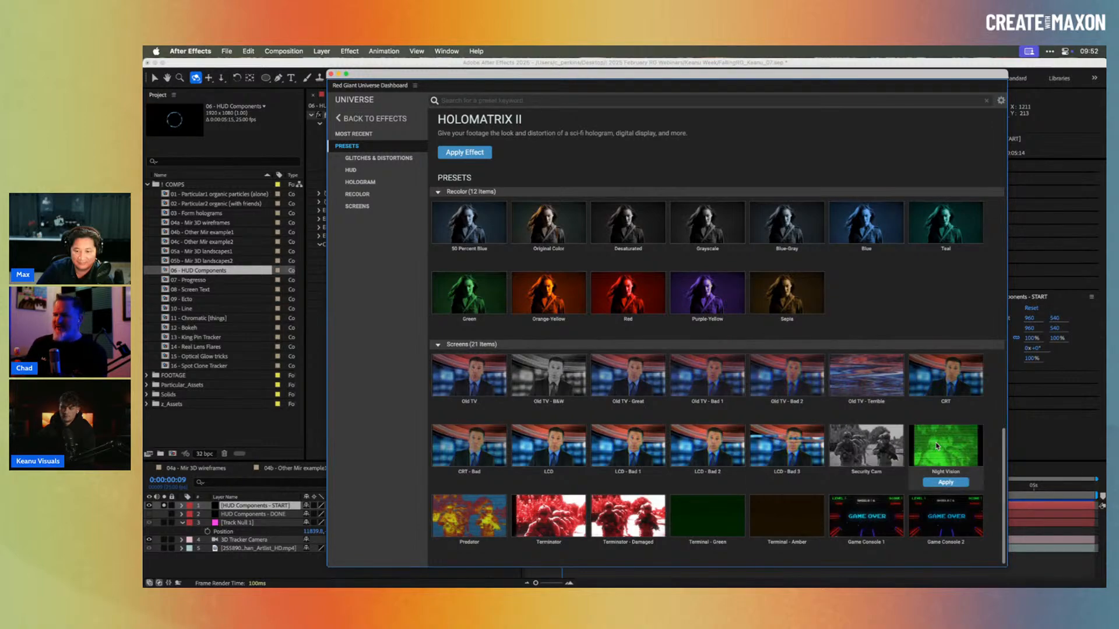
pyautogui.scroll(10, 475, 508)
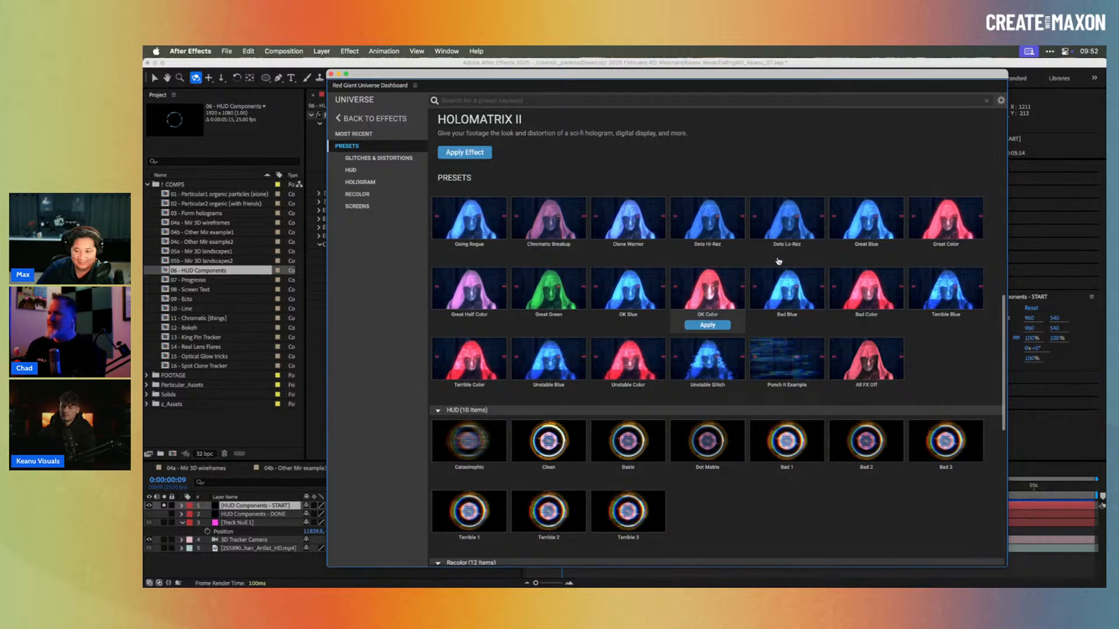
pyautogui.scroll(2, 778, 260)
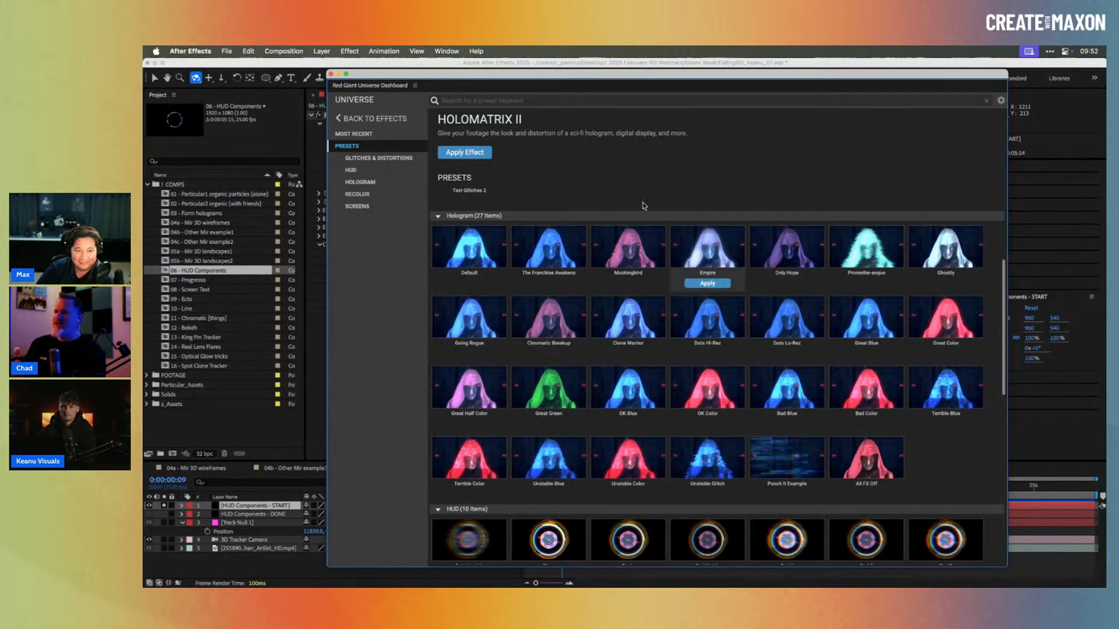
# Step: Go back to the Motion Graphics effects and open the preset collection of HUD Components
pyautogui.click(342, 120)
pyautogui.click(364, 187)
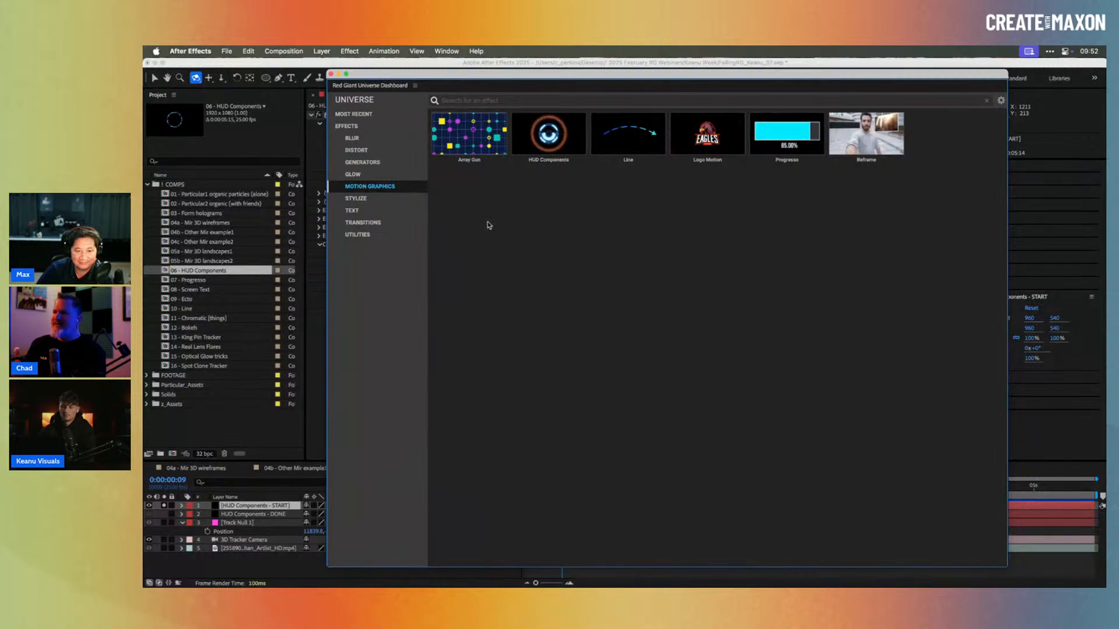
pyautogui.moveTo(542, 133)
pyautogui.click(542, 133)
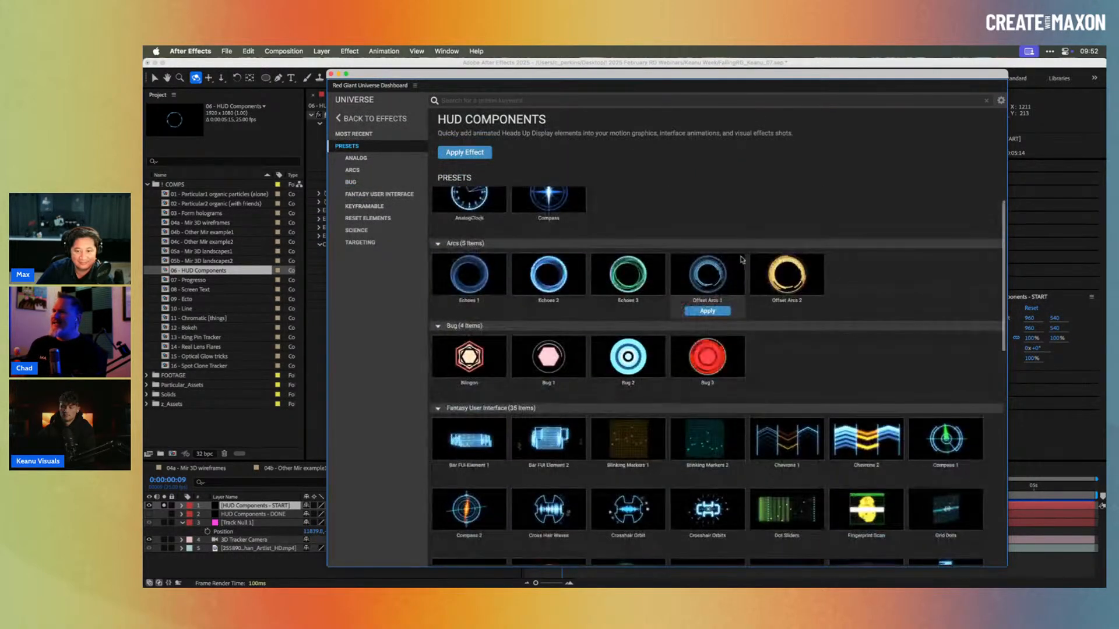
# Step: Browse the HUD Components presets from Analog to Targeting and apply Offset Arcs 1 from the Arcs group
pyautogui.scroll(1, 732, 260)
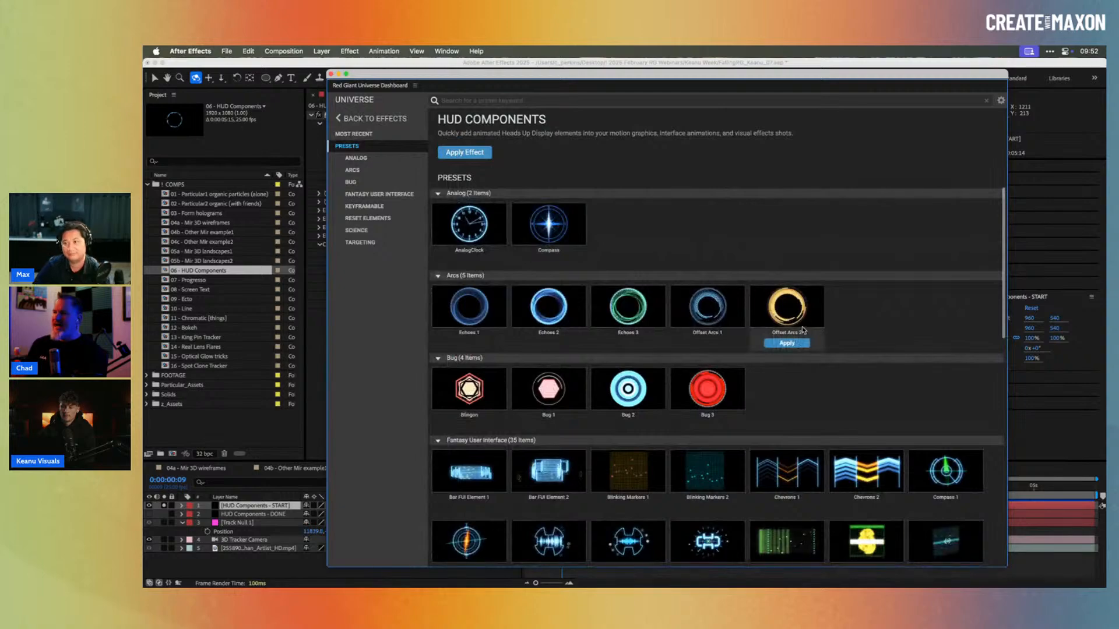
pyautogui.scroll(-5, 804, 327)
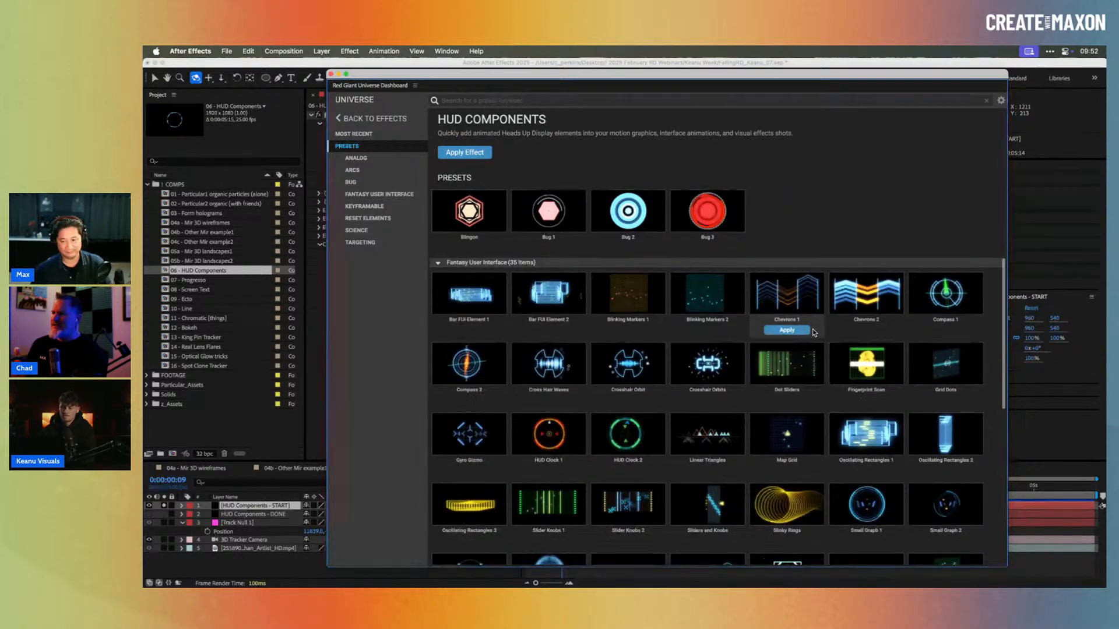
pyautogui.scroll(-8, 814, 332)
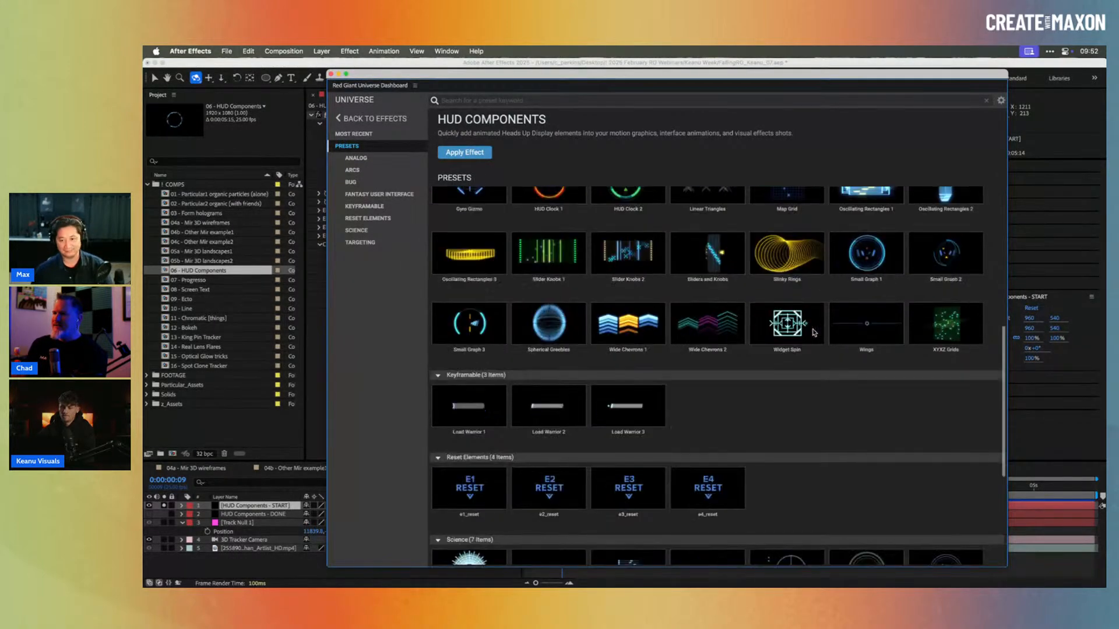
pyautogui.scroll(-3, 814, 332)
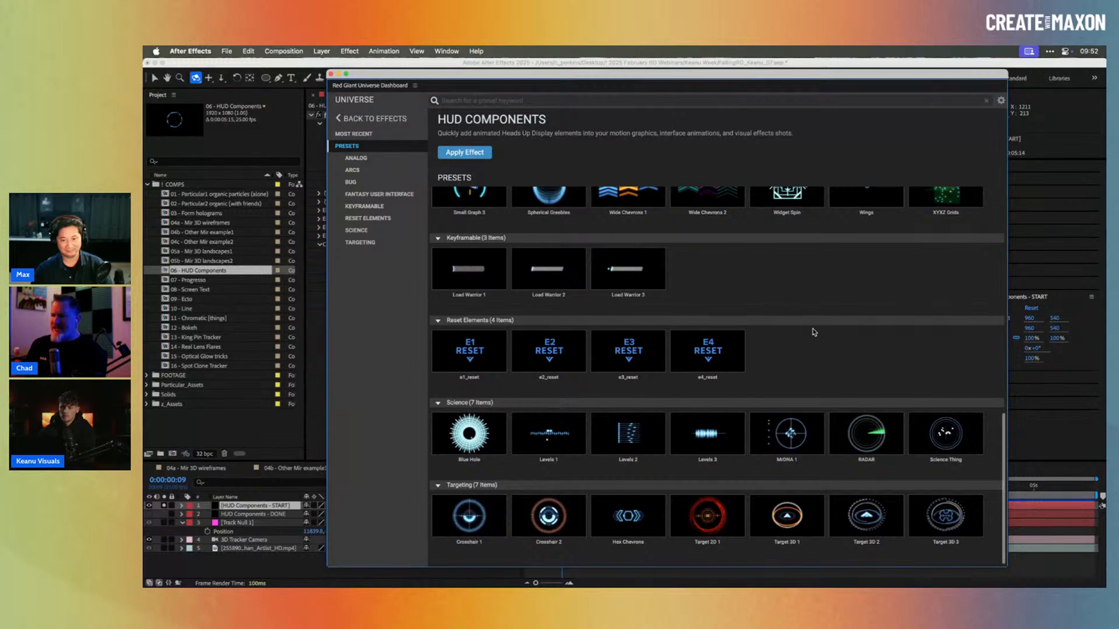
pyautogui.scroll(2, 816, 330)
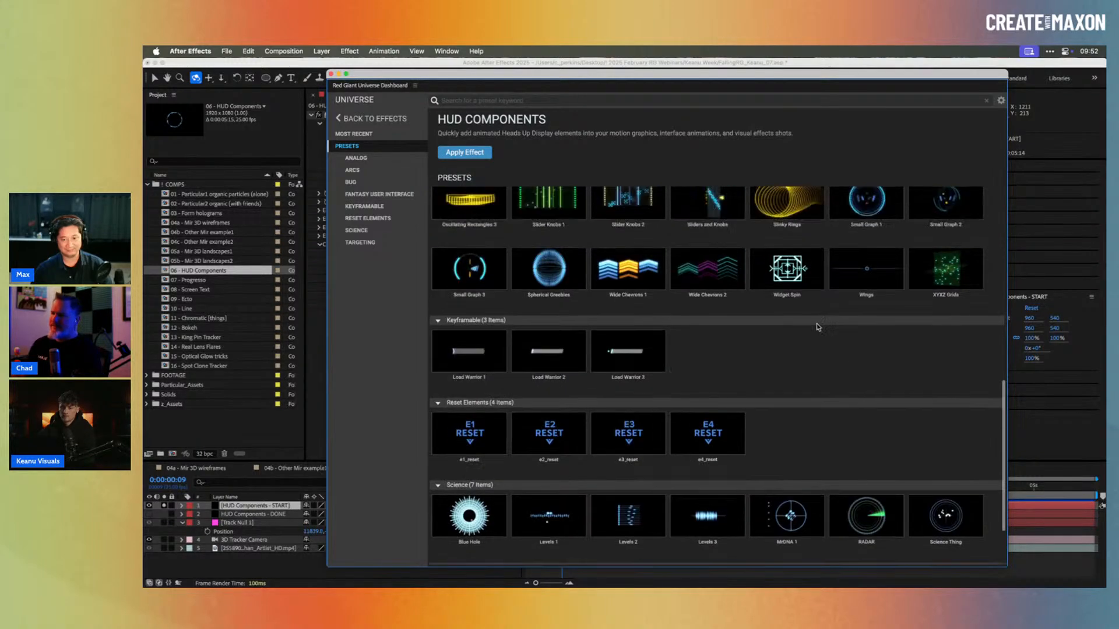
pyautogui.scroll(15, 818, 326)
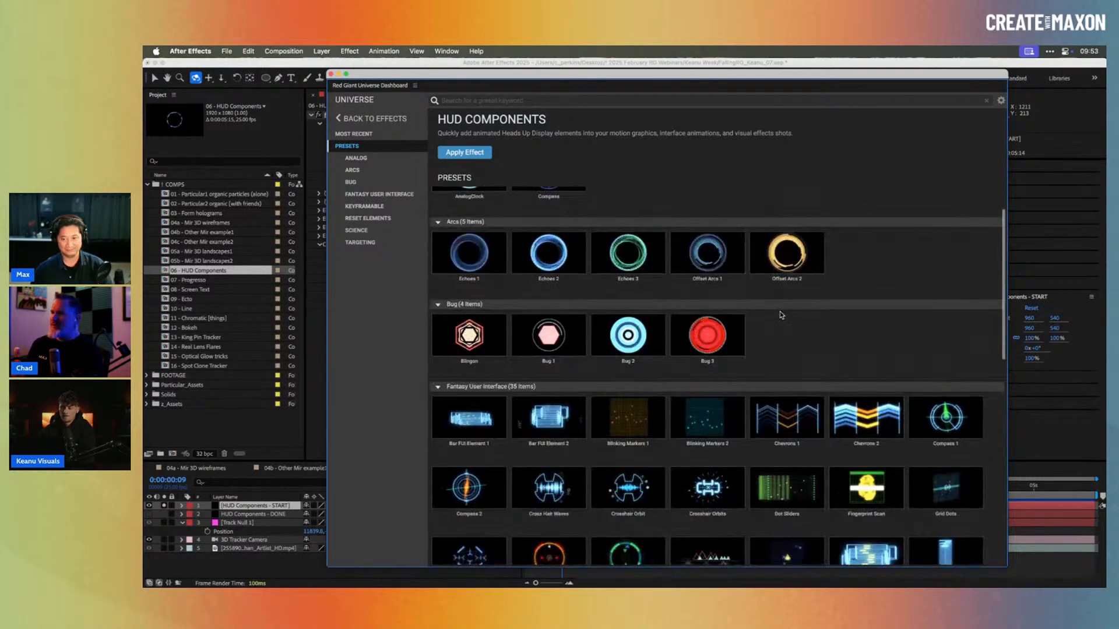
pyautogui.moveTo(775, 329)
pyautogui.moveTo(708, 330)
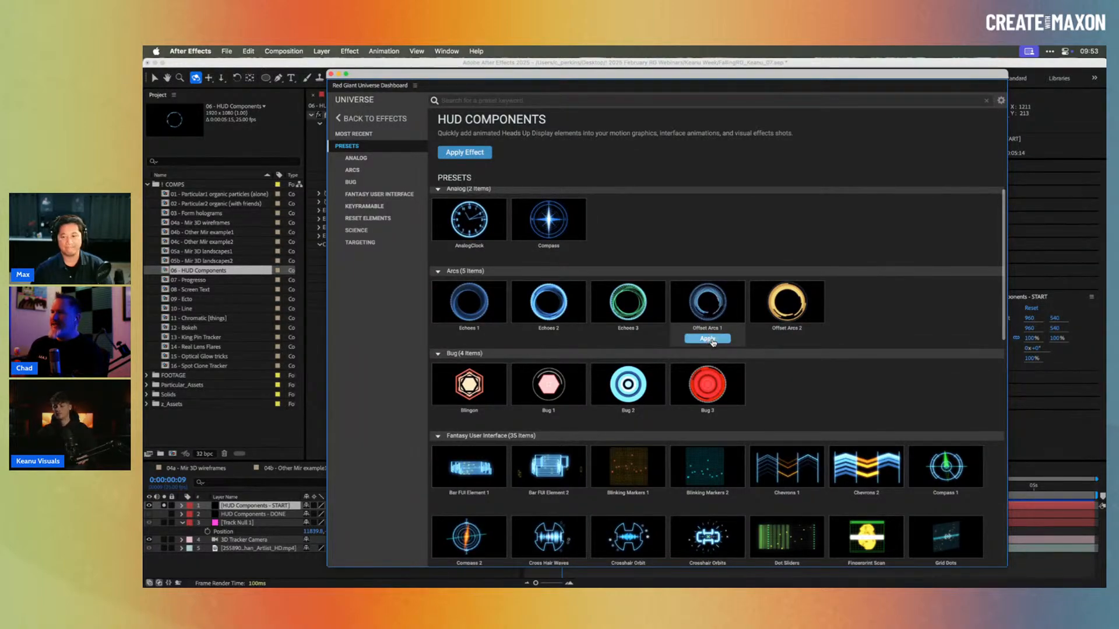
pyautogui.click(712, 342)
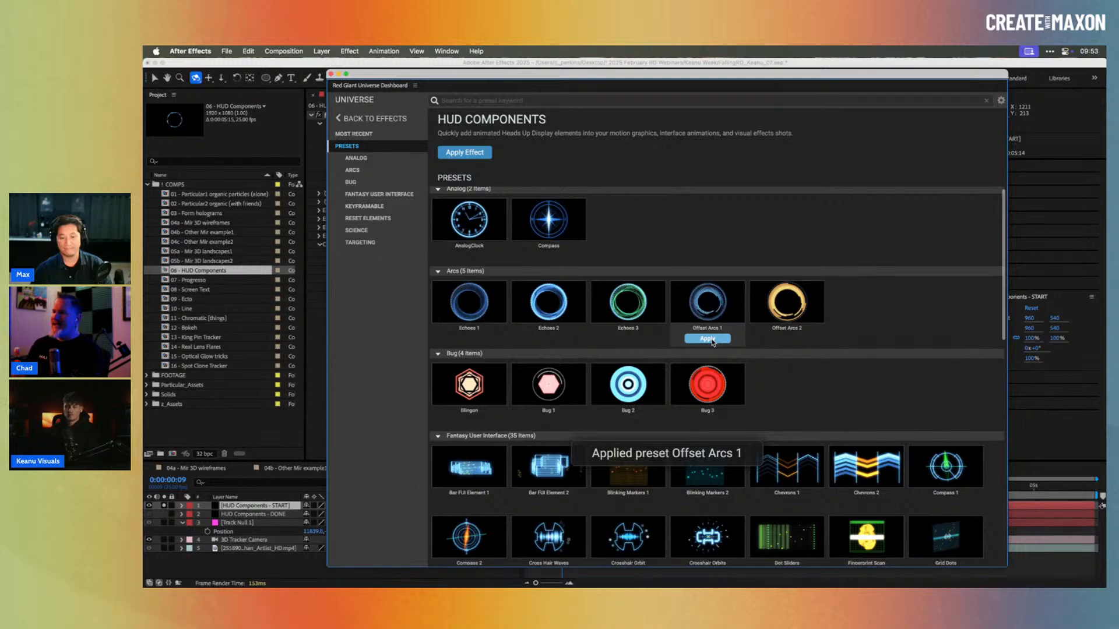
# Step: Return to the composition, scrub the arcs animation to 0:00:00:11 and expand the effect's Element 1 settings
pyautogui.click(441, 150)
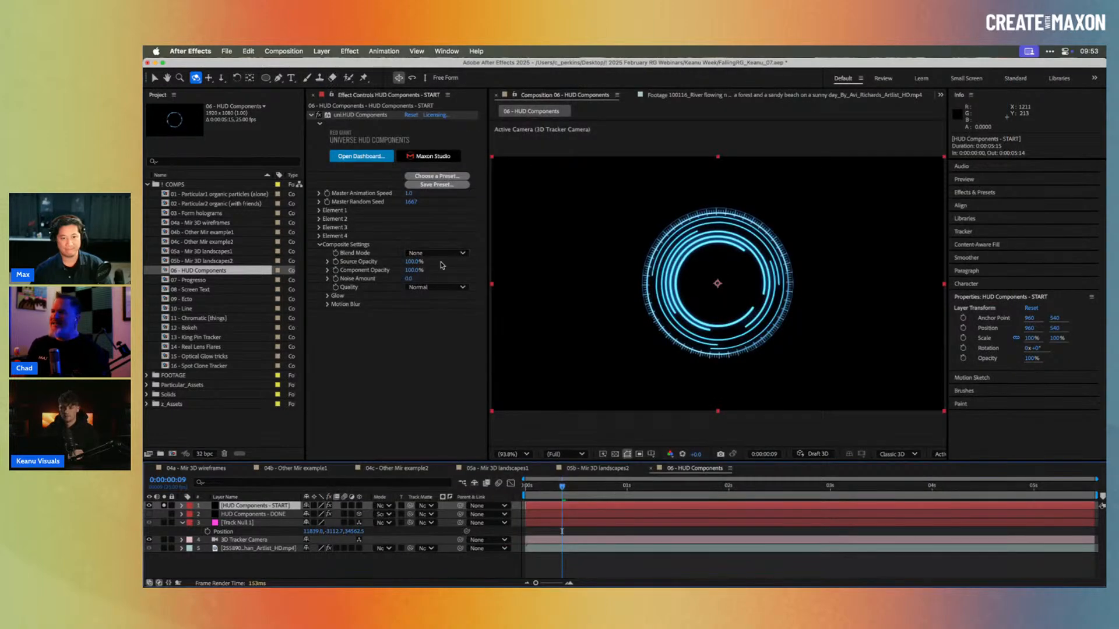
pyautogui.moveTo(560, 488)
pyautogui.mouseDown()
pyautogui.moveTo(703, 488)
pyautogui.moveTo(570, 483)
pyautogui.mouseUp()
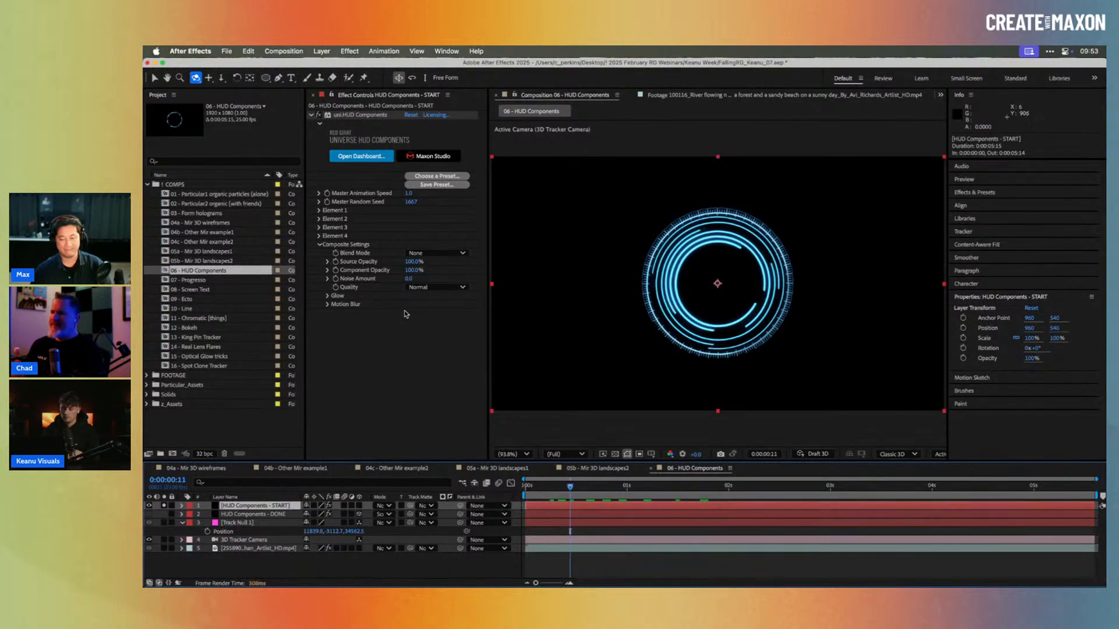
pyautogui.click(319, 211)
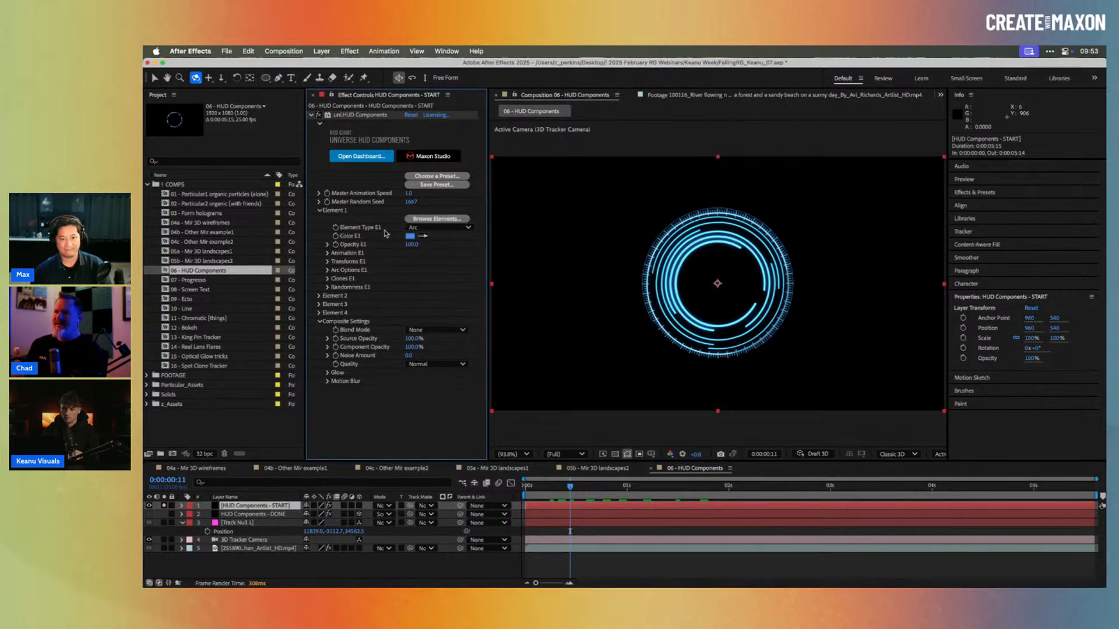
# Step: Try a lower opacity for Element 1 and undo the change
pyautogui.write('33')
pyautogui.press('Return')
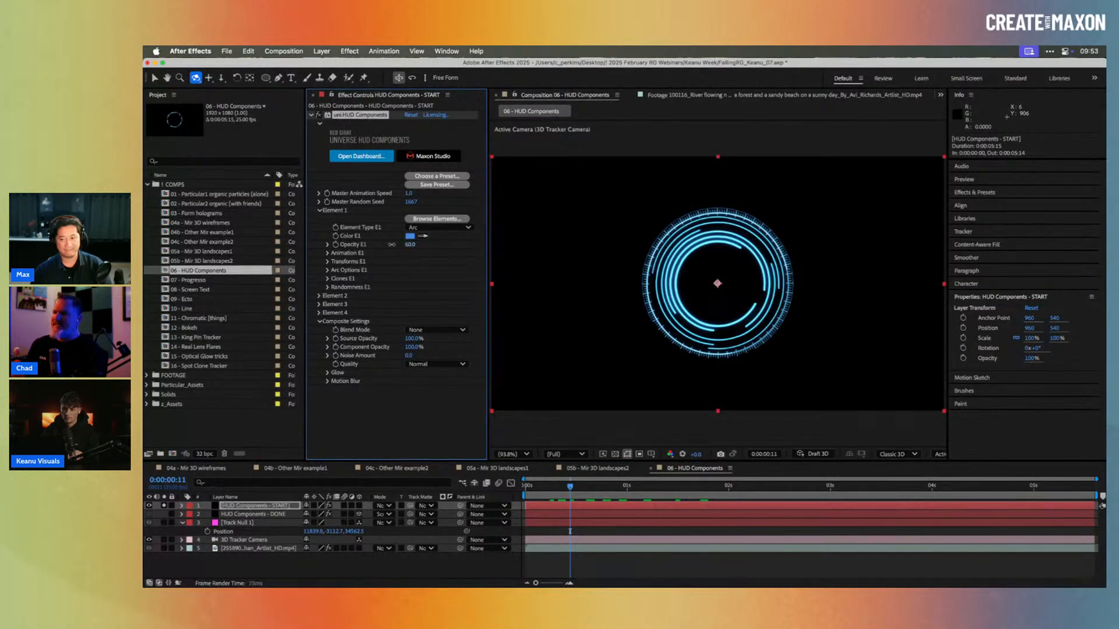
pyautogui.moveTo(378, 244); pyautogui.dragTo(368, 245)
pyautogui.press('super+z')
# Step: Recolor the Element 1 arcs to red, hex E14747
pyautogui.click(410, 236)
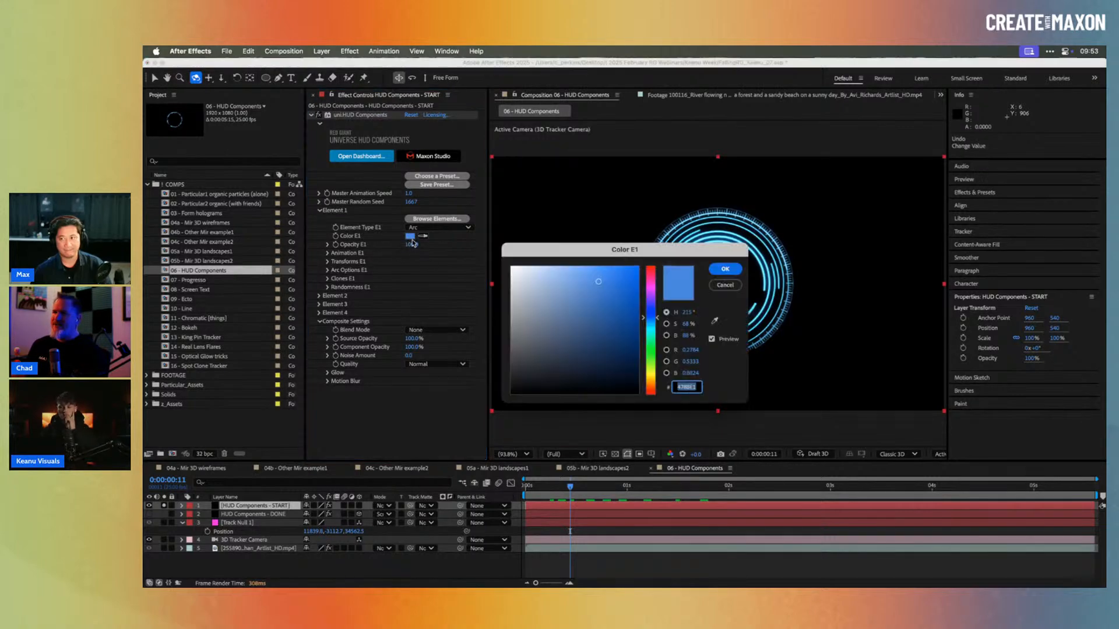
pyautogui.moveTo(650, 318); pyautogui.dragTo(642, 259)
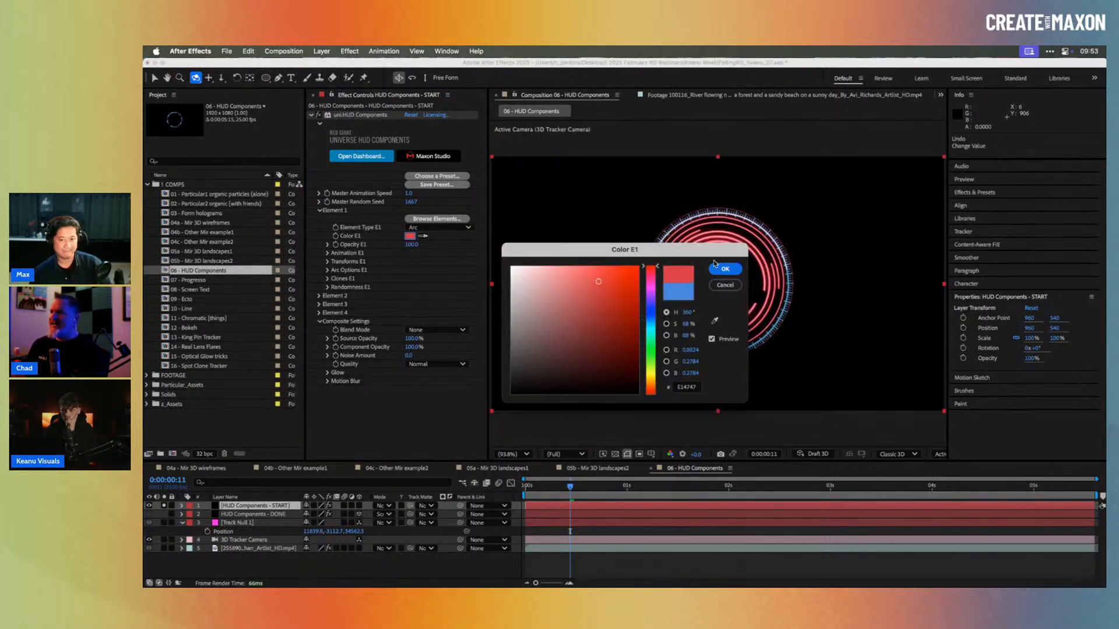
pyautogui.click(725, 269)
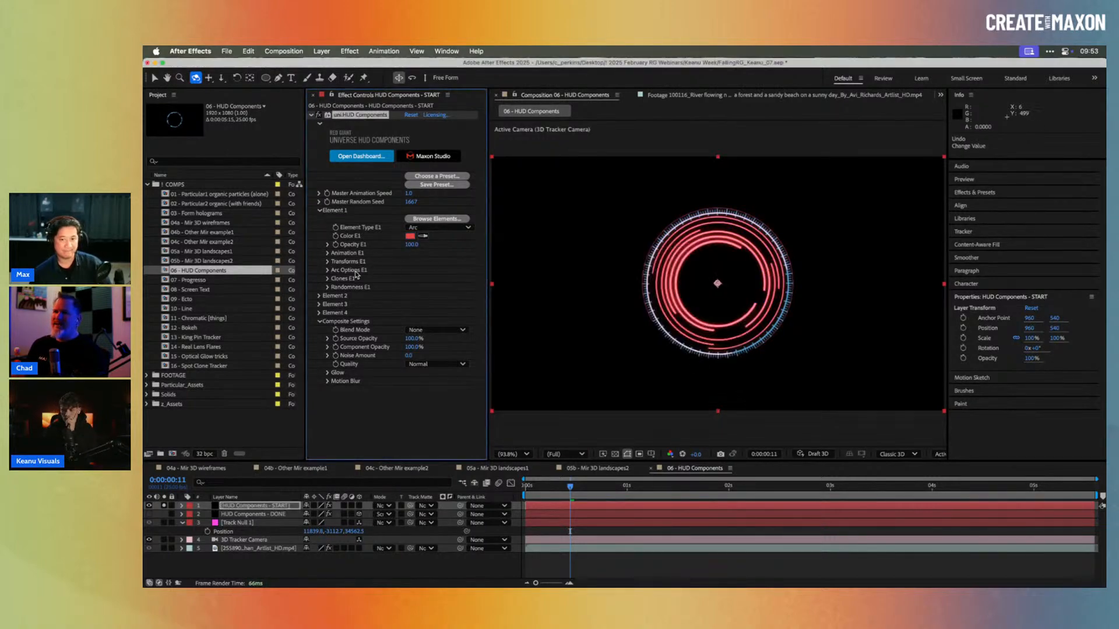
# Step: Expand Element 1's Animation settings and review the available animation types
pyautogui.click(328, 252)
pyautogui.click(441, 270)
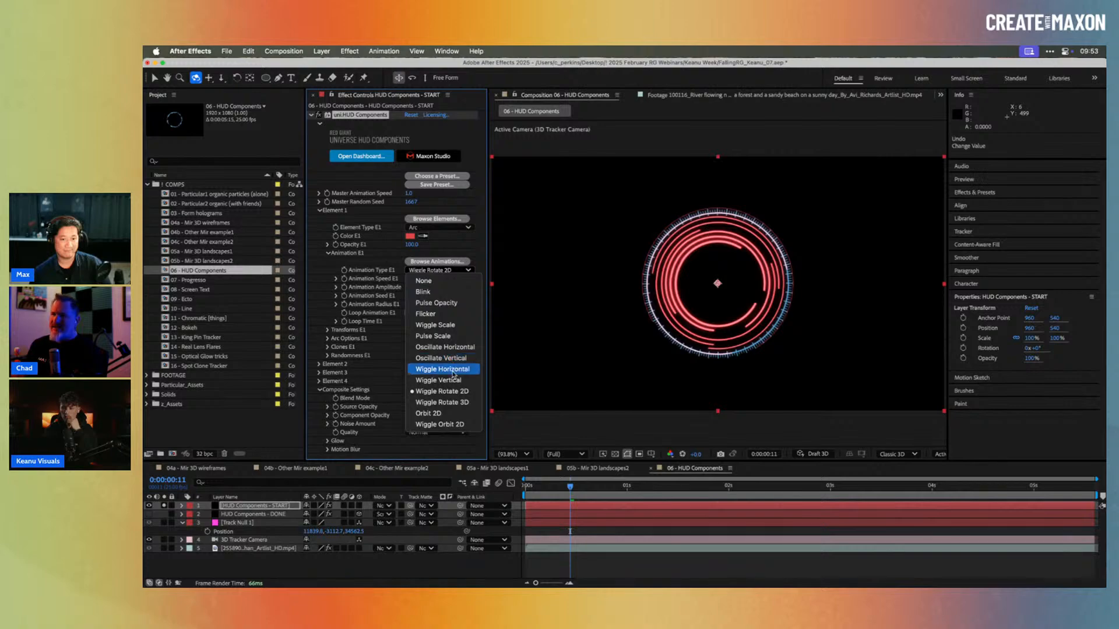
pyautogui.click(389, 339)
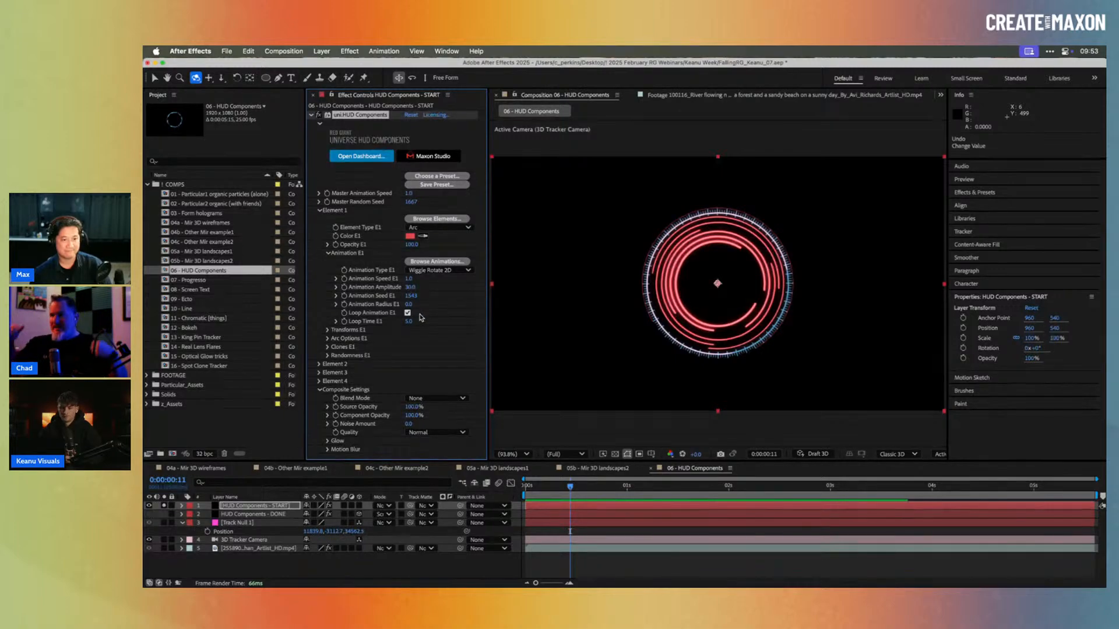
# Step: Expand Element 1's Arc Options and set the segment angle to 221
pyautogui.click(327, 339)
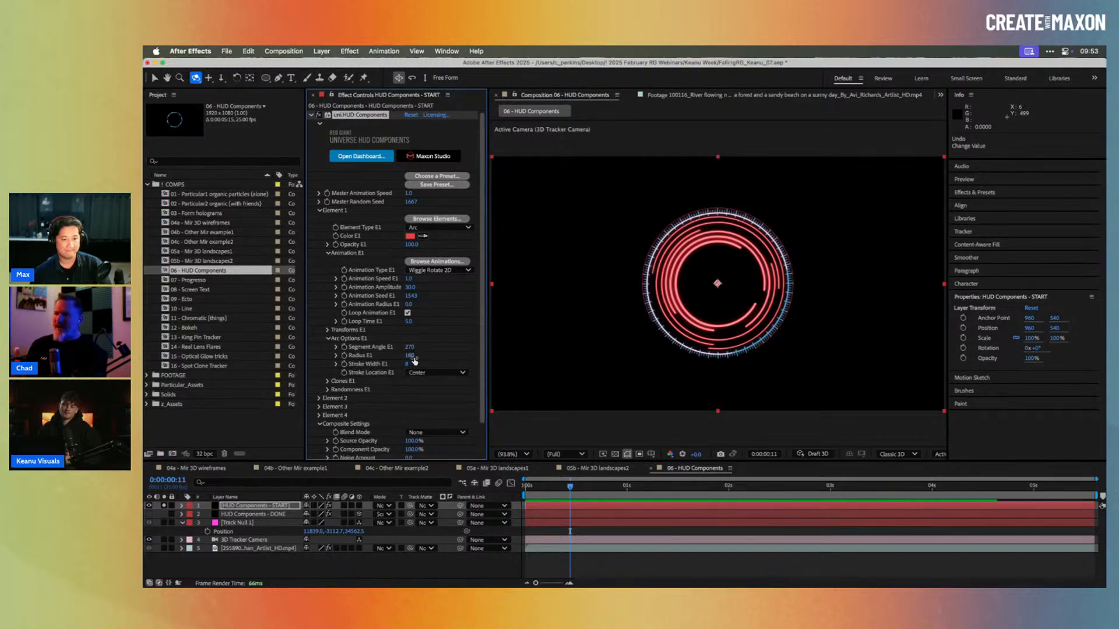
pyautogui.moveTo(409, 355)
pyautogui.mouseDown()
pyautogui.moveTo(415, 346)
pyautogui.moveTo(389, 348)
pyautogui.mouseUp()
pyautogui.press('cmd+z')
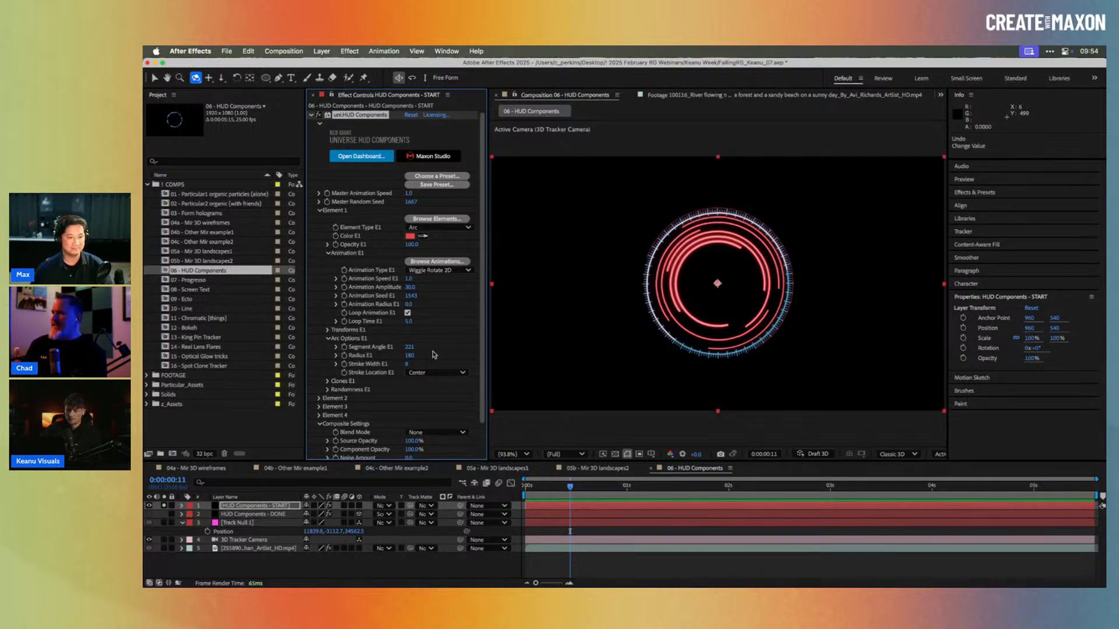
# Step: Review the list of element types offered for Element 1, keeping Arc selected
pyautogui.click(320, 211)
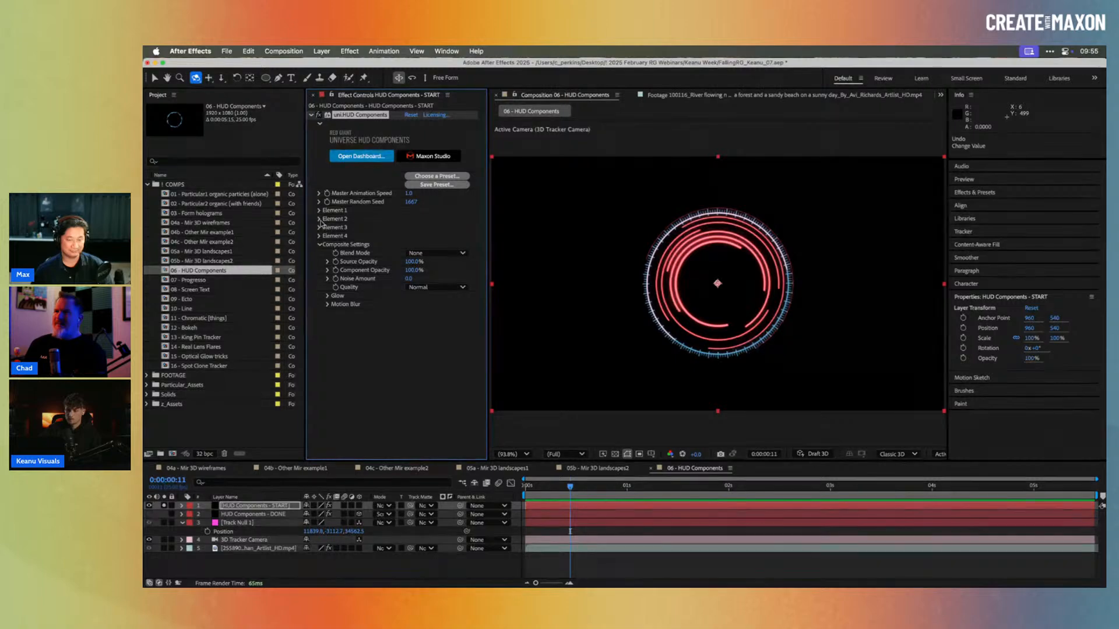
pyautogui.click(320, 211)
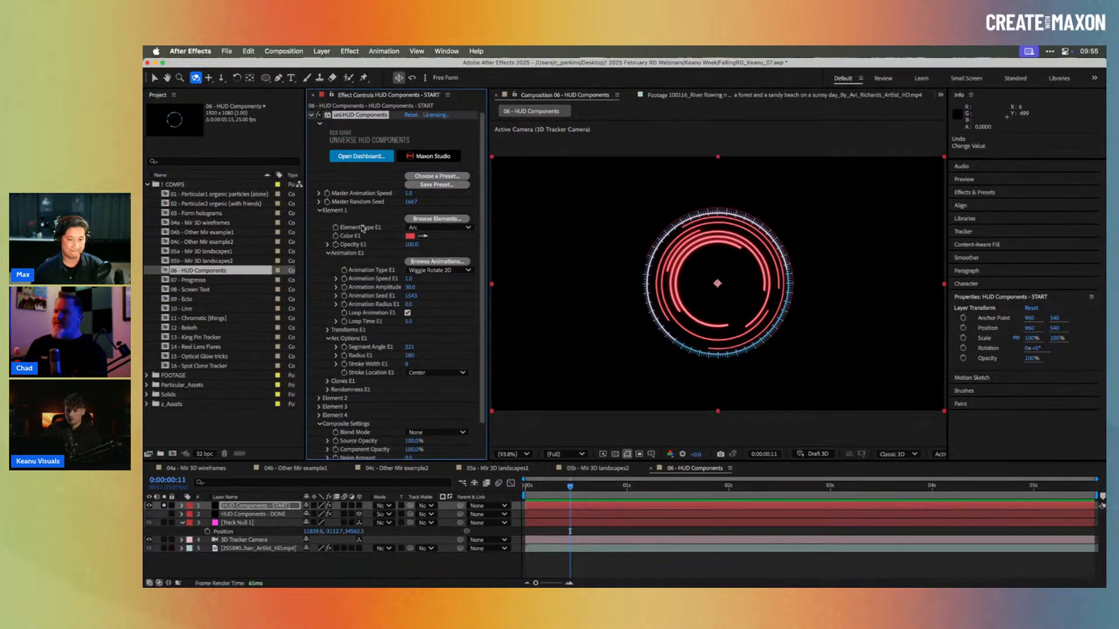
pyautogui.click(432, 228)
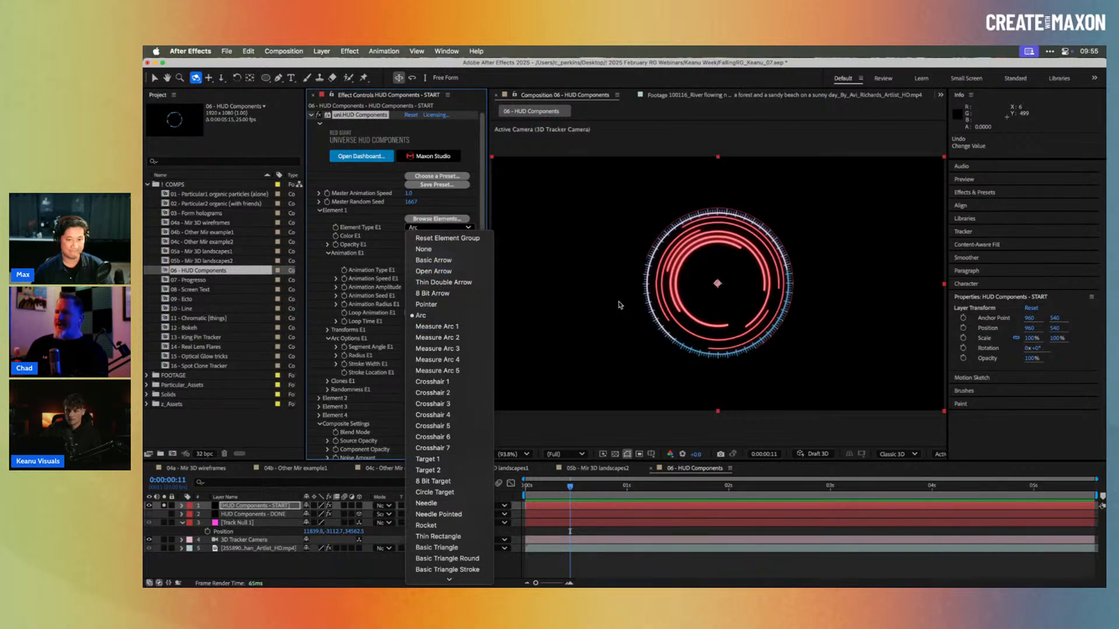
pyautogui.click(378, 262)
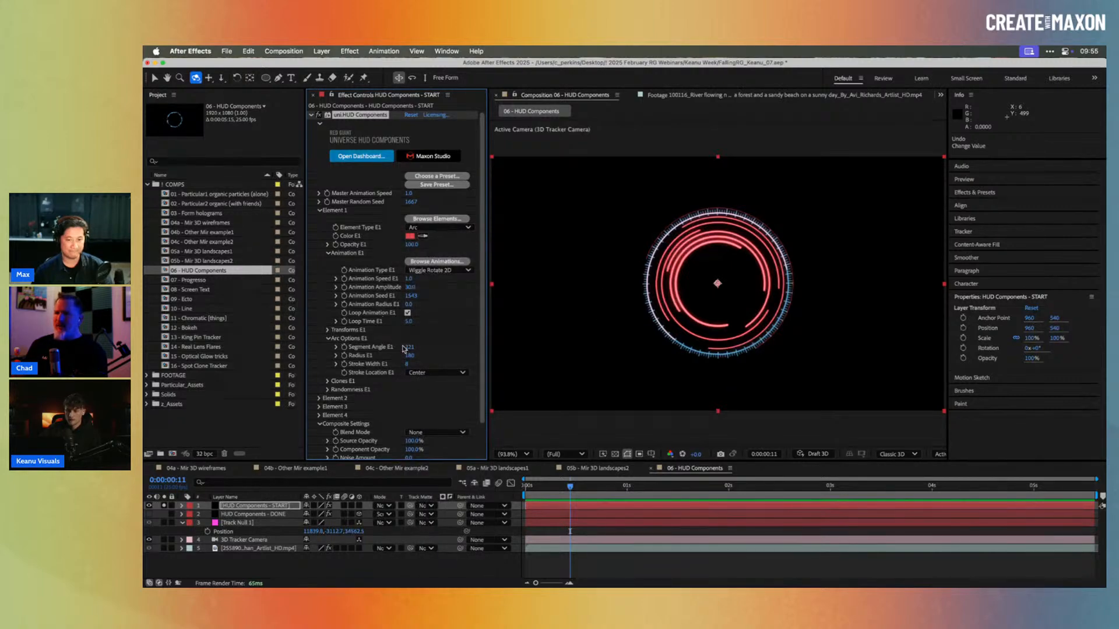
# Step: Try a stroke width of 4 on the Element 1 arcs and settle on 10
pyautogui.click(408, 364)
pyautogui.write('4')
pyautogui.press('Return')
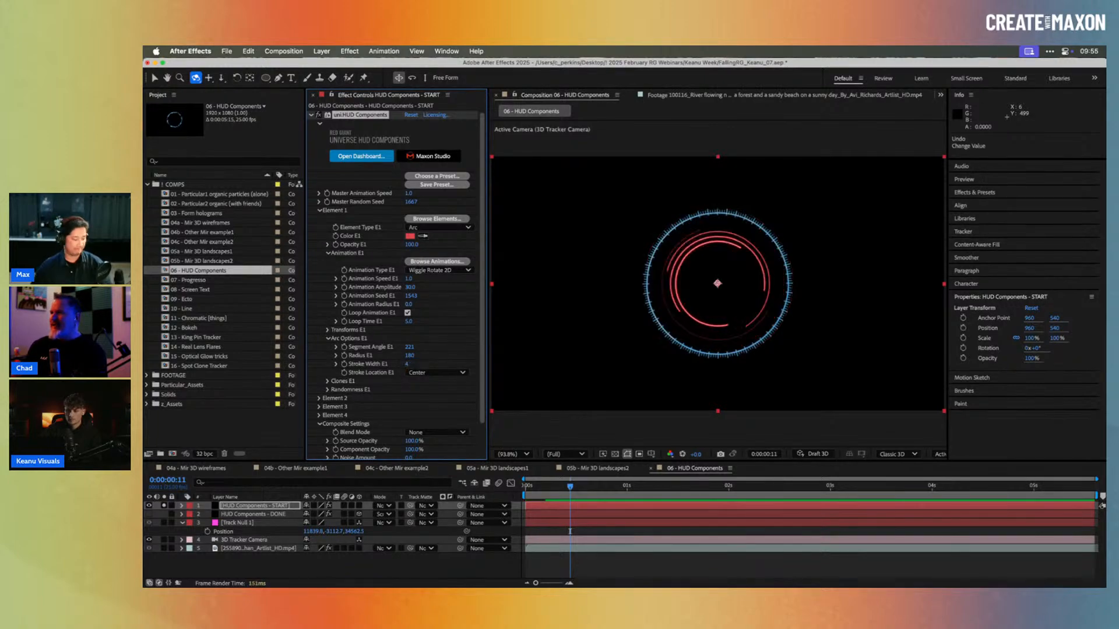
pyautogui.moveTo(408, 365); pyautogui.dragTo(411, 364)
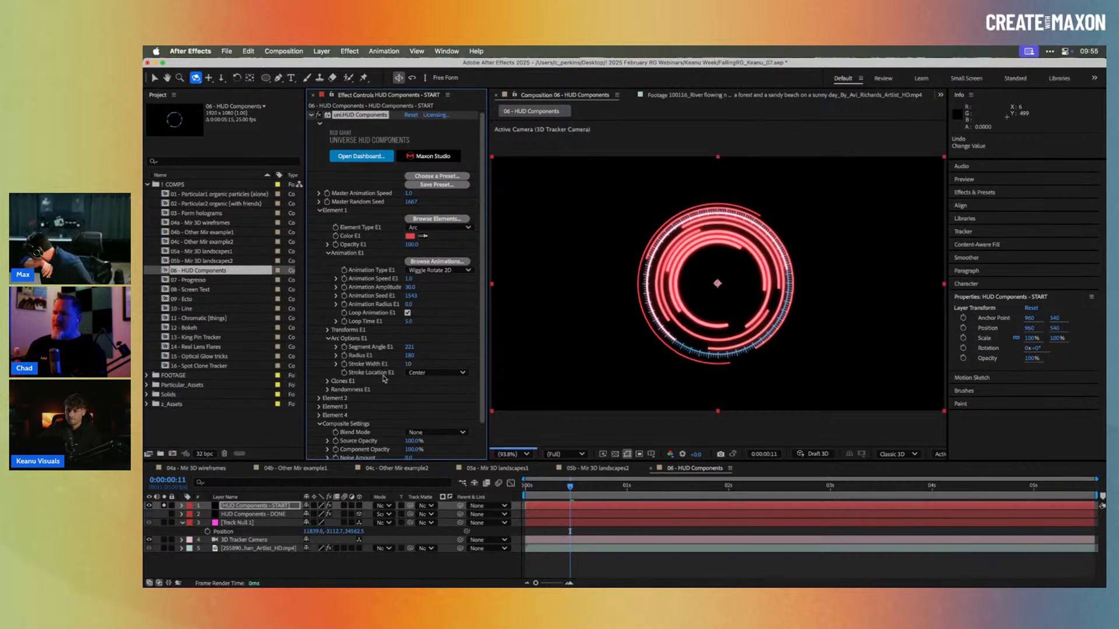
# Step: Expand Element 1's Clones settings and set the number of clones to 3
pyautogui.click(326, 381)
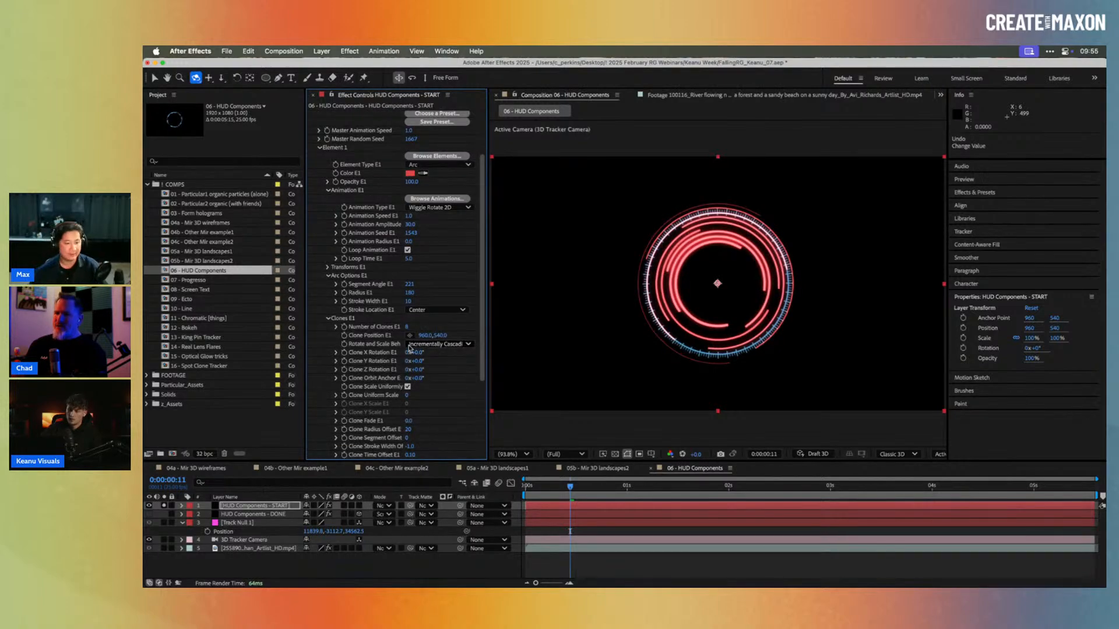
pyautogui.click(407, 327)
pyautogui.write('3')
pyautogui.press('Return')
# Step: Try 50 clones for Element 1 and undo the change
pyautogui.click(408, 328)
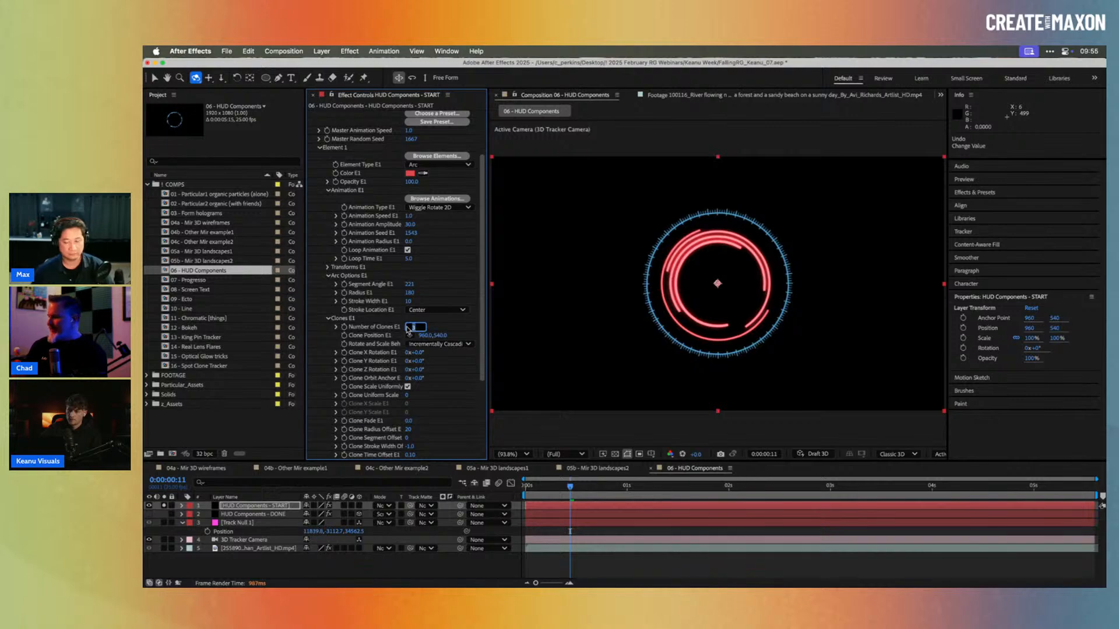
pyautogui.press('Return')
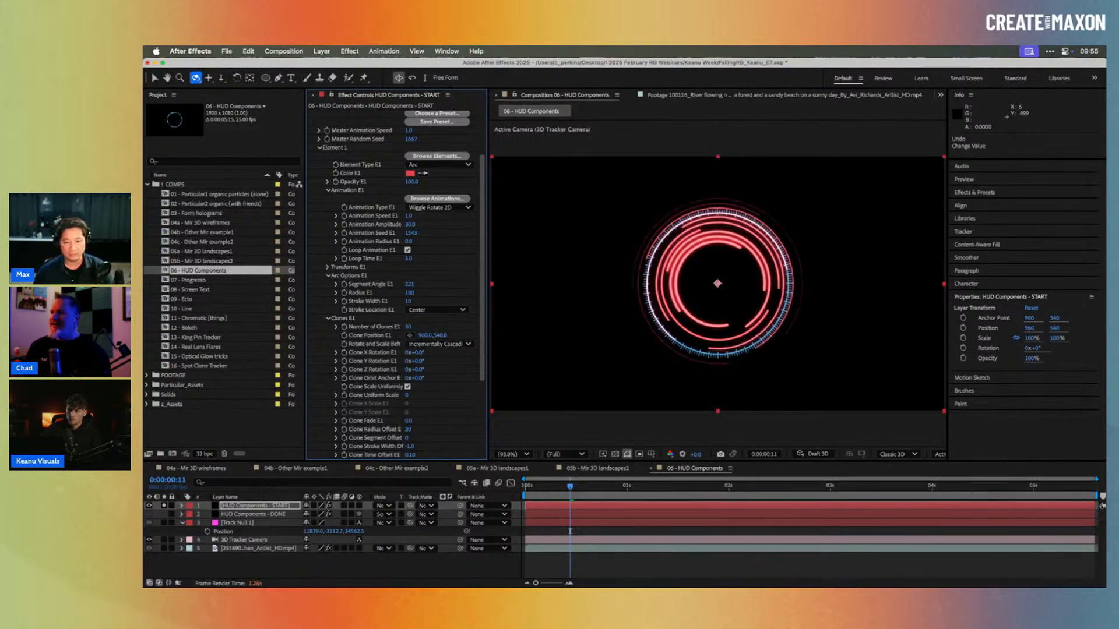
pyautogui.press('super+z')
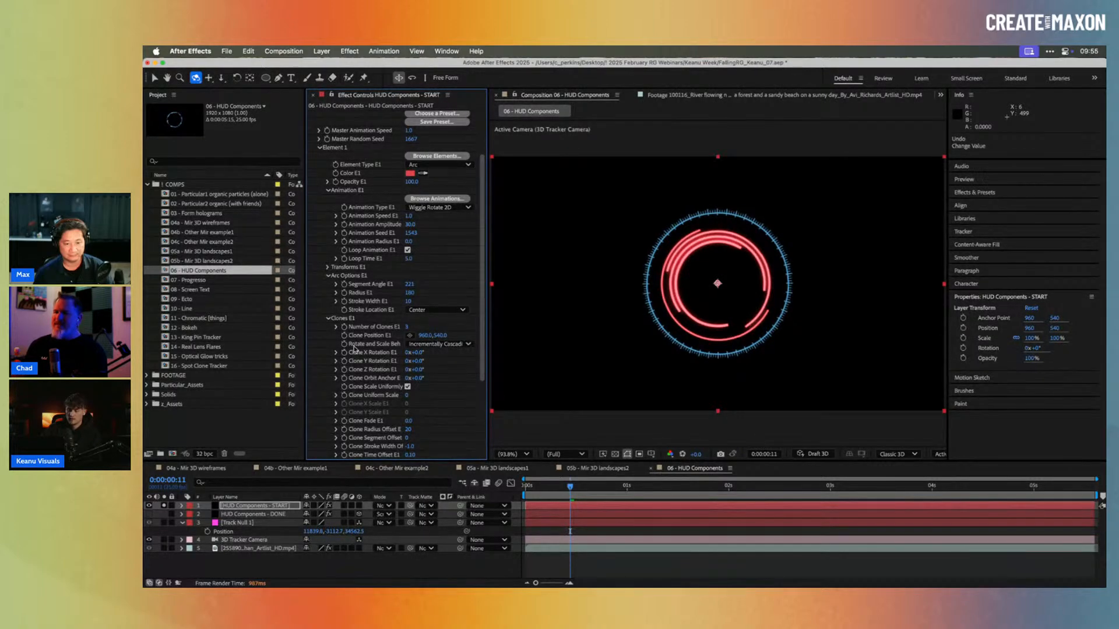
# Step: Collapse the Clones settings and examine Element 1's Randomness parameters, such as seed, offsets, rotation, scale and opacity
pyautogui.click(329, 319)
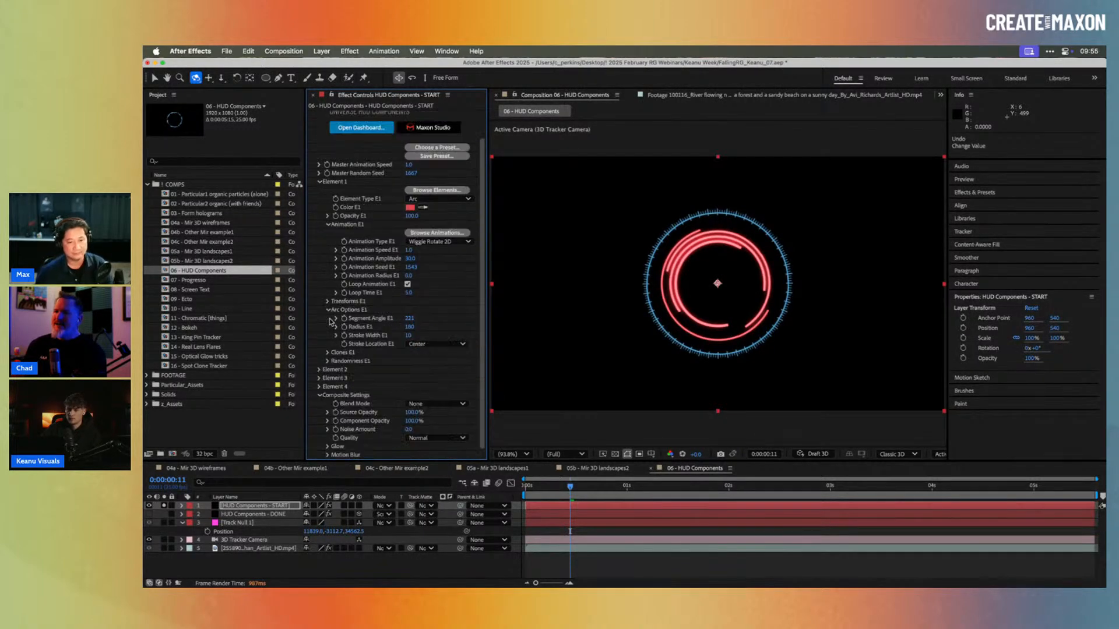
pyautogui.scroll(3, 361, 319)
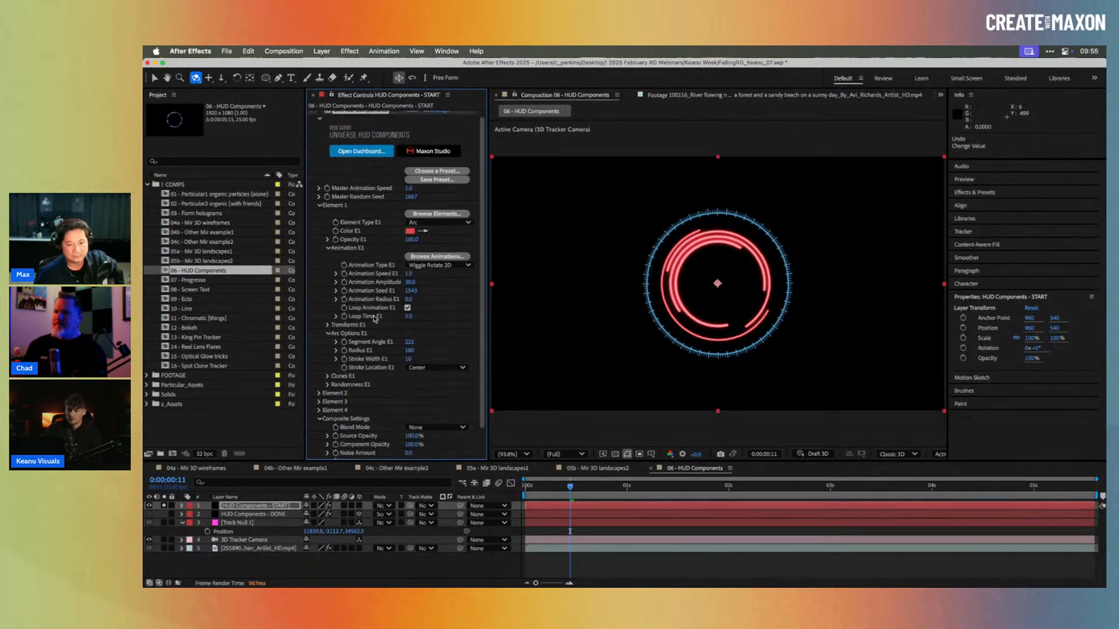
pyautogui.click(327, 384)
pyautogui.scroll(-3, 399, 392)
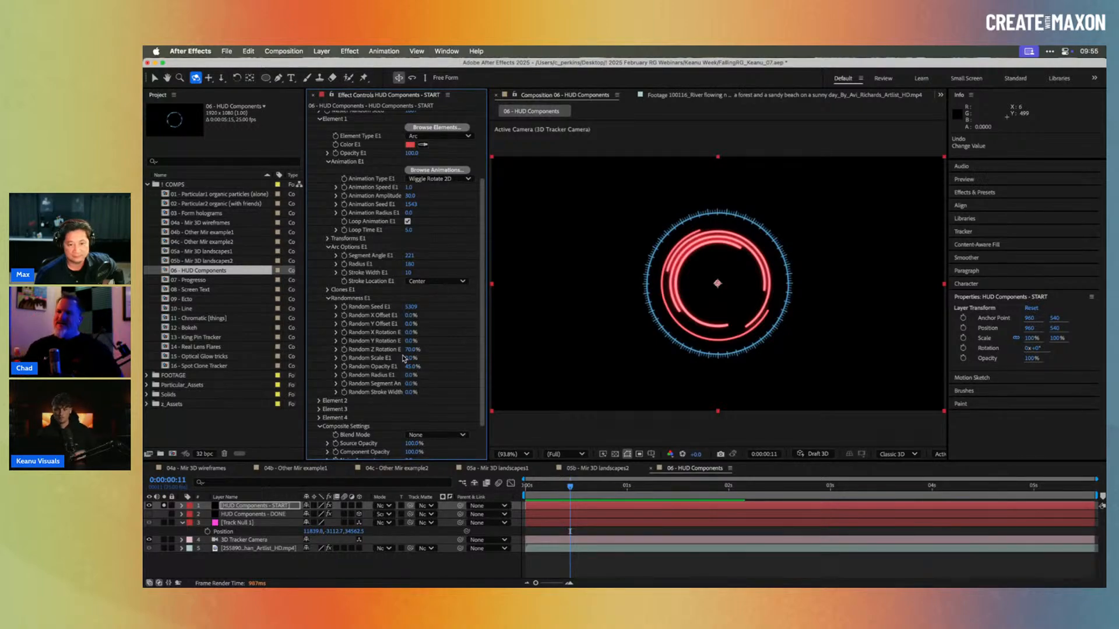
pyautogui.click(328, 298)
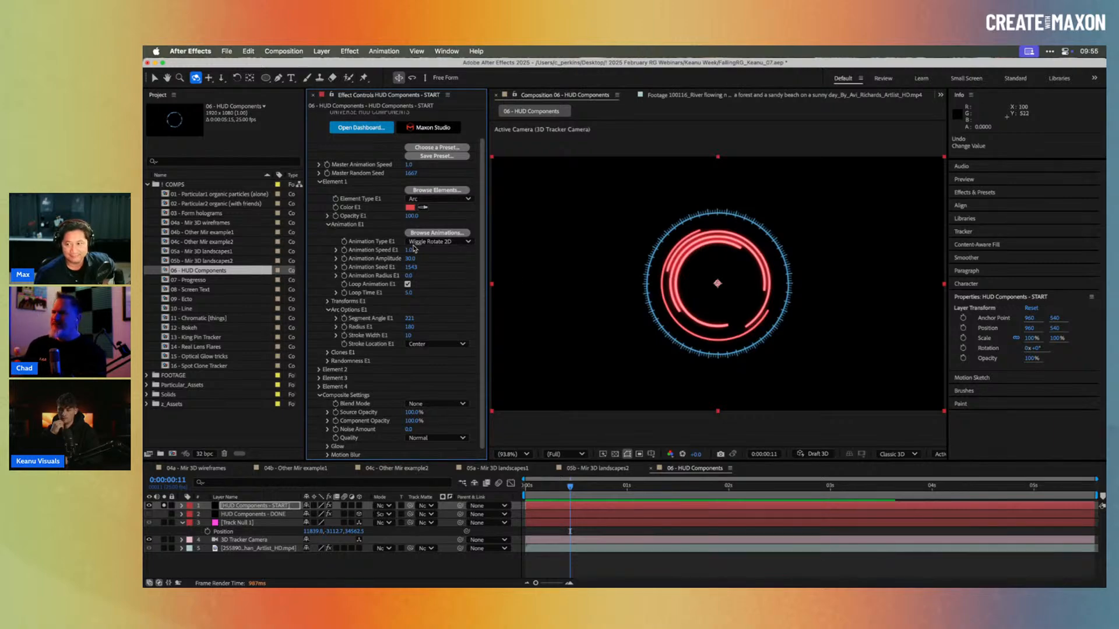
# Step: Change Element 1's type to Pointer
pyautogui.click(435, 200)
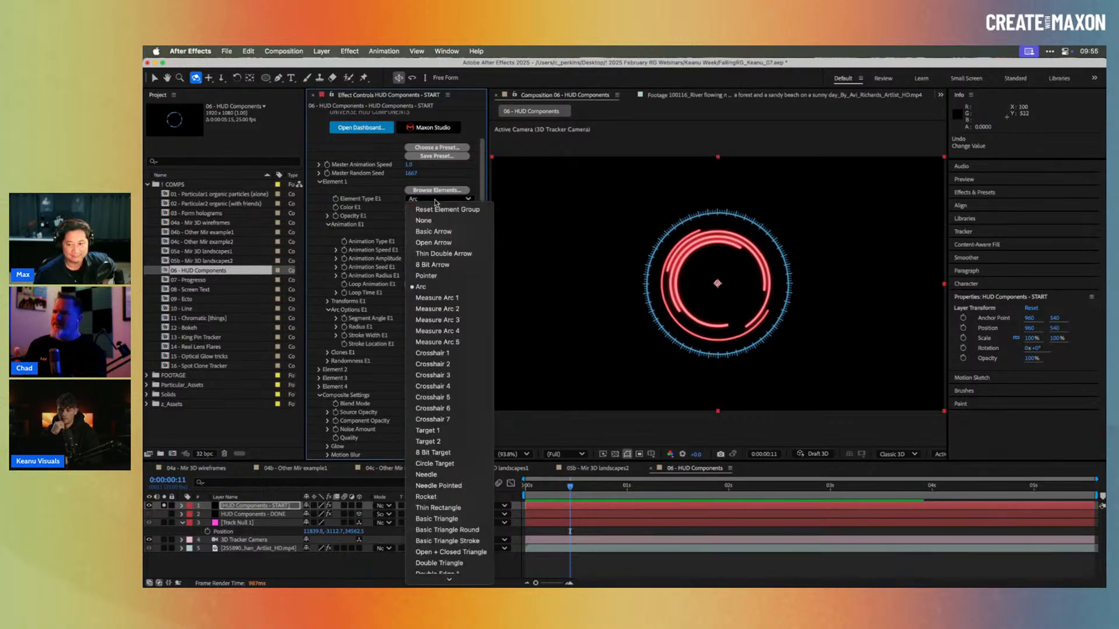
pyautogui.click(448, 280)
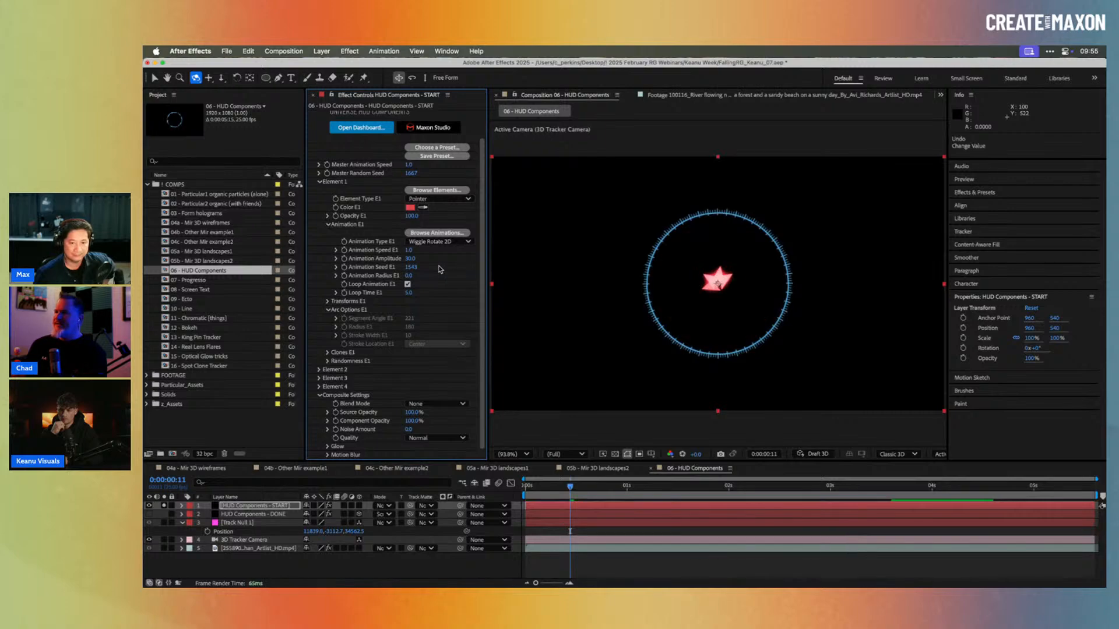
# Step: Change Element 1's type to Crosshair 1
pyautogui.click(436, 200)
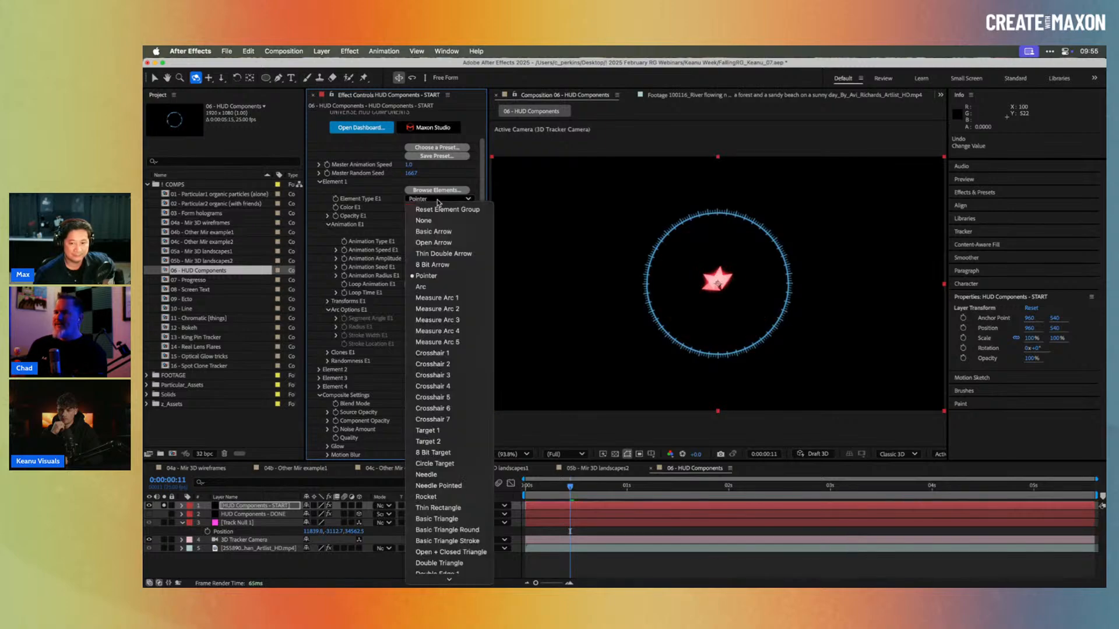
pyautogui.click(440, 348)
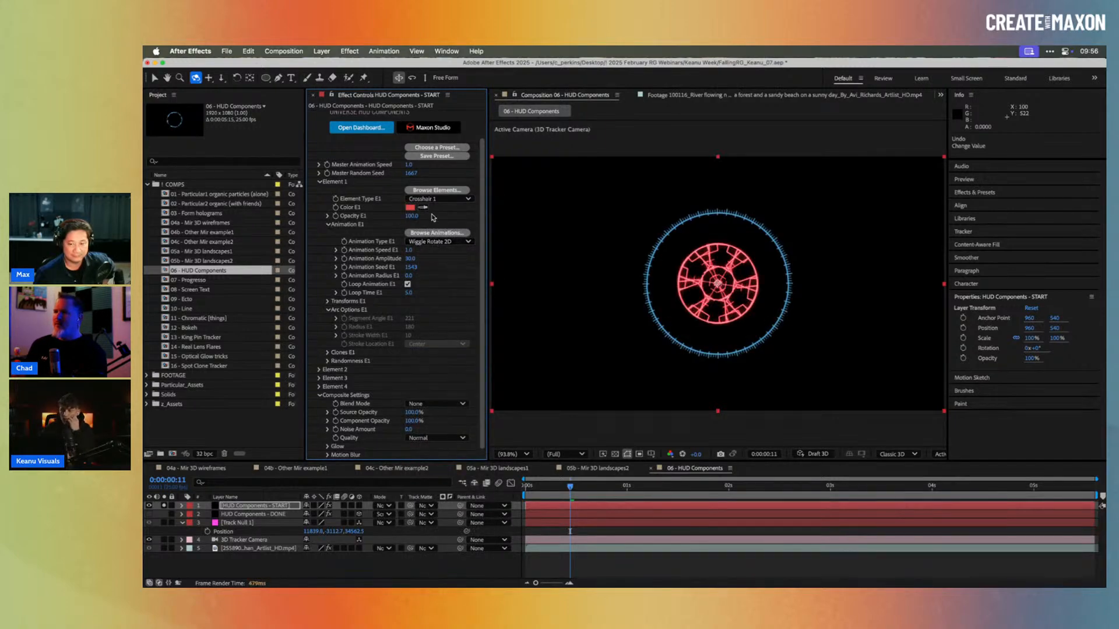
pyautogui.click(441, 199)
pyautogui.click(386, 217)
# Step: Collapse Element 1's Arc Options, expand its Clones settings and reduce the number of clones to 0
pyautogui.click(328, 310)
pyautogui.click(328, 348)
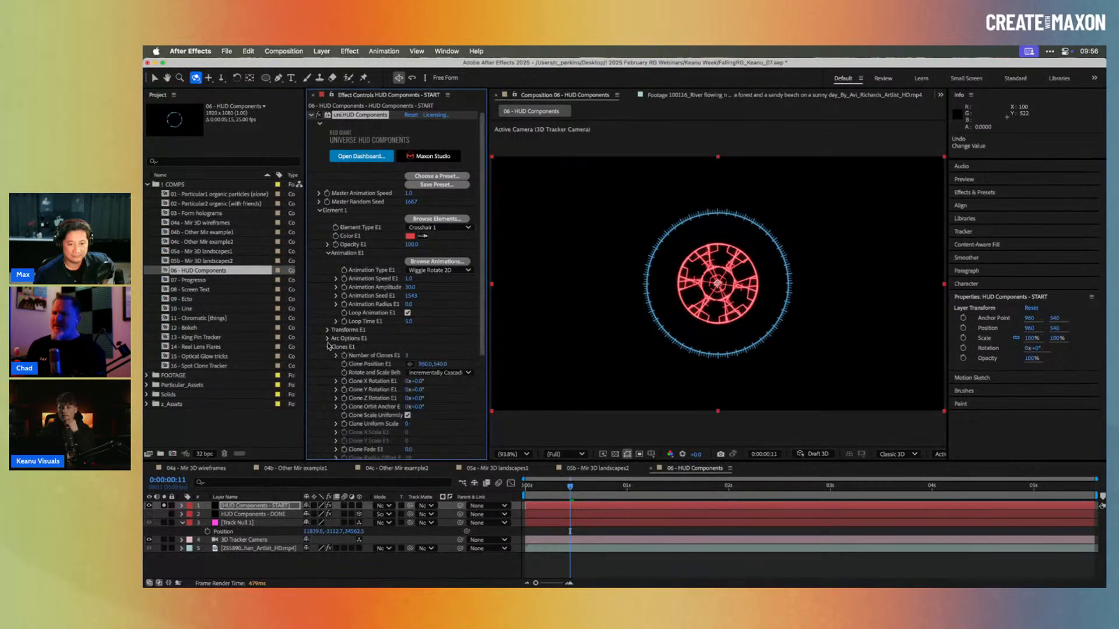
pyautogui.click(406, 355)
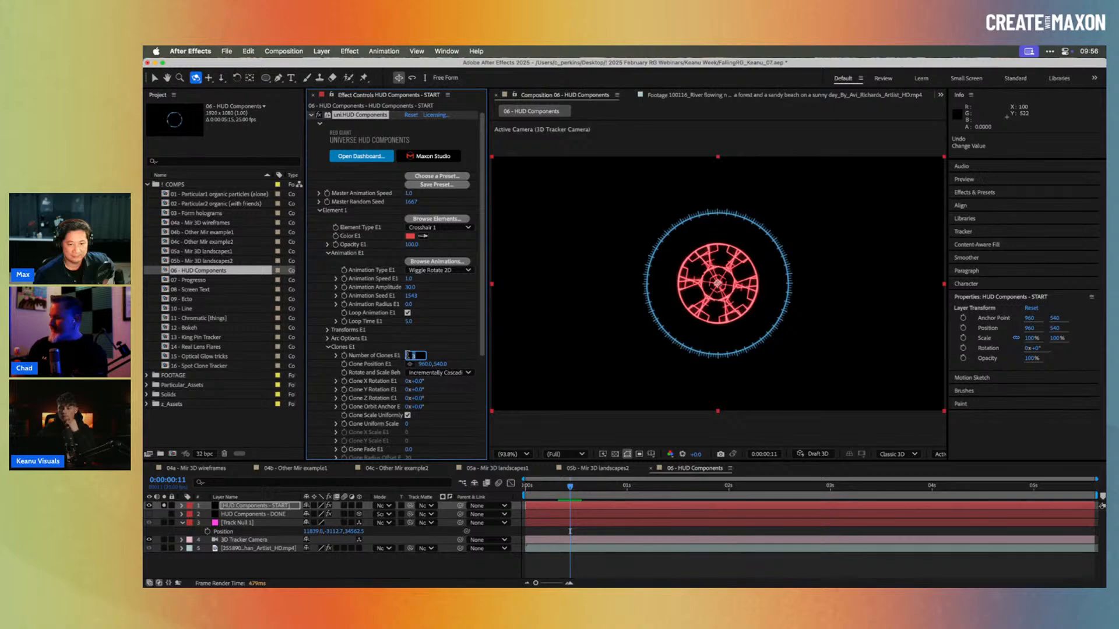
pyautogui.write('1')
pyautogui.press('Return')
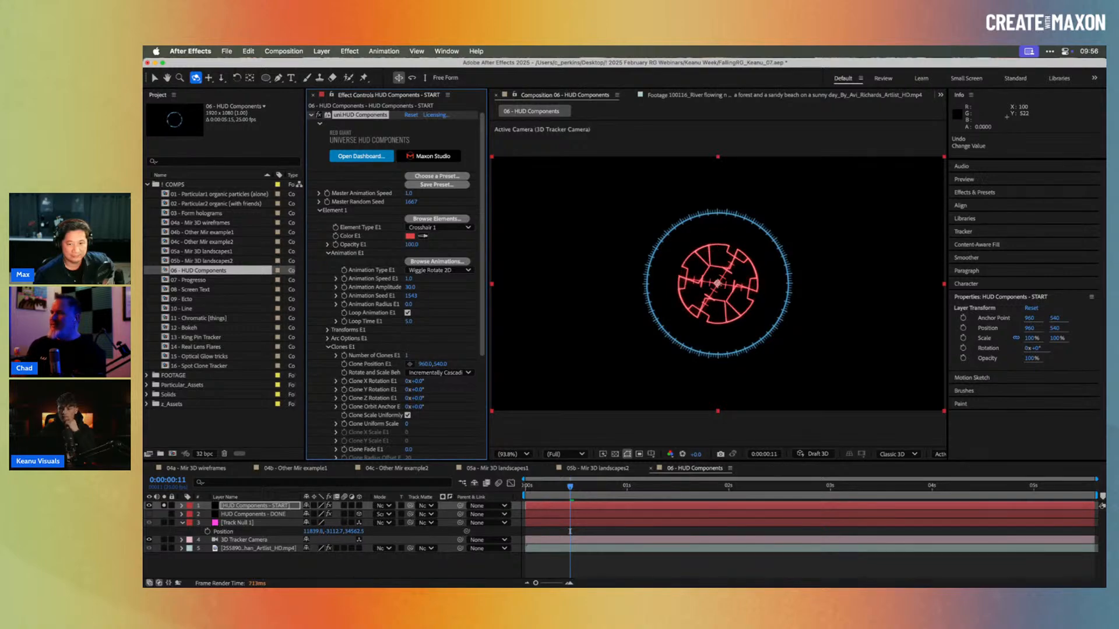
pyautogui.click(407, 356)
pyautogui.write('0')
pyautogui.press('Return')
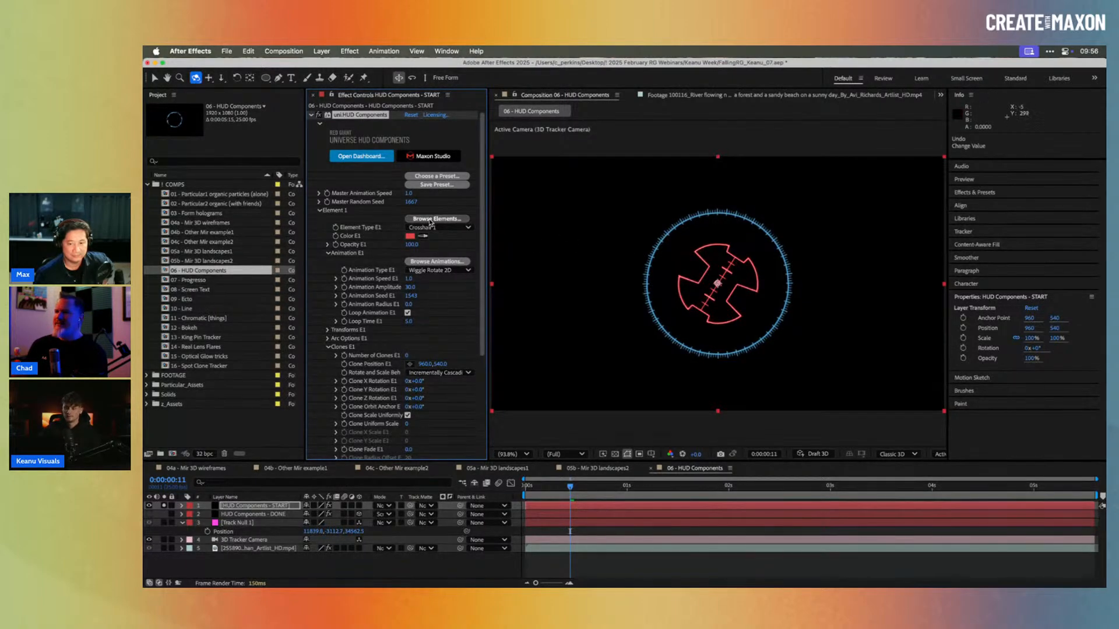
# Step: Change Element 1's type to Target 1 and raise its uniform scale to about 207
pyautogui.click(435, 228)
pyautogui.click(445, 458)
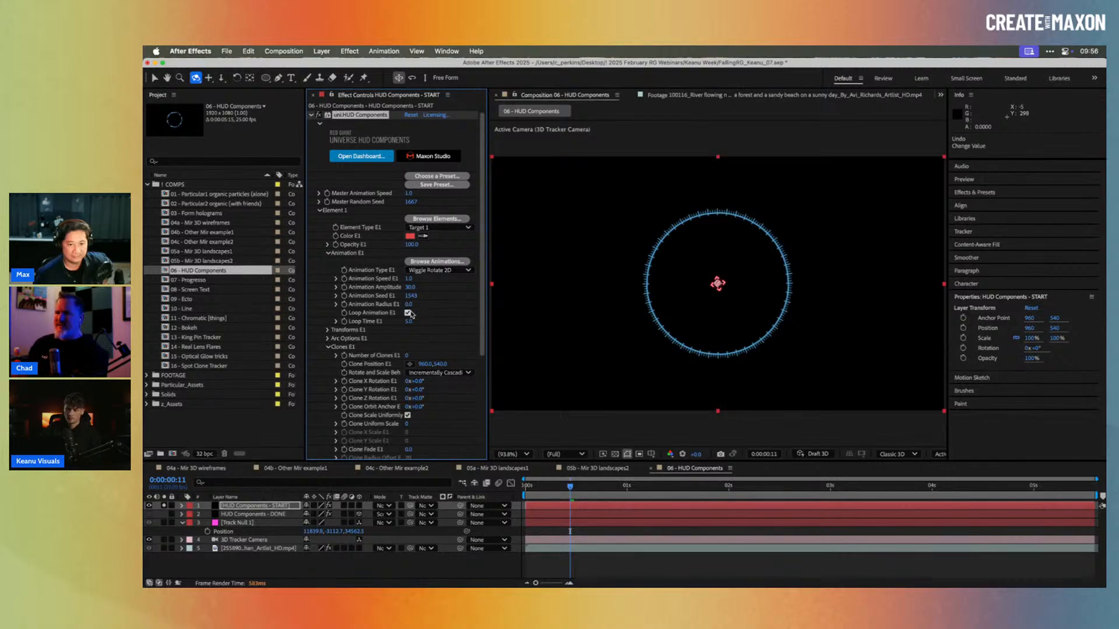
pyautogui.click(328, 330)
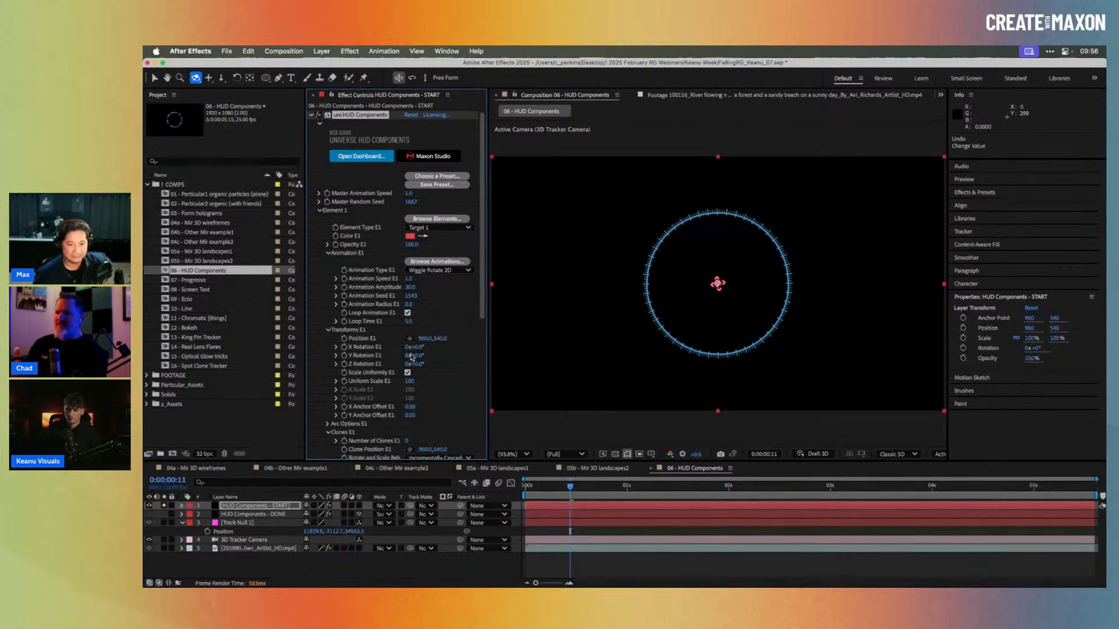
pyautogui.moveTo(426, 382); pyautogui.dragTo(464, 380)
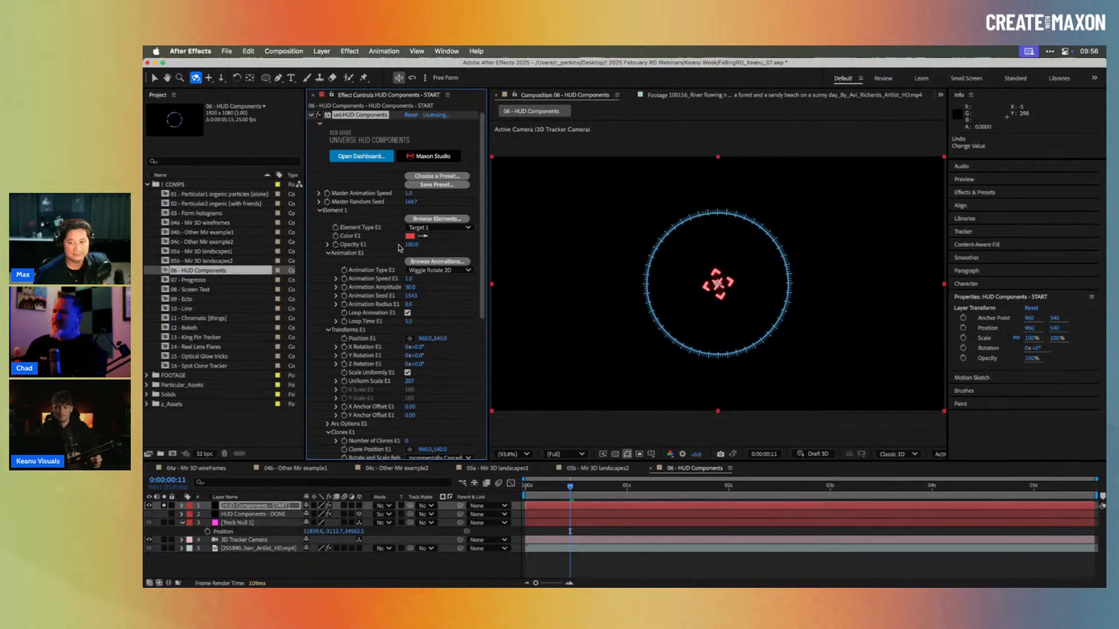
# Step: Collapse Element 1 and set the Glow Intensity in the Composite Settings to 0
pyautogui.click(320, 212)
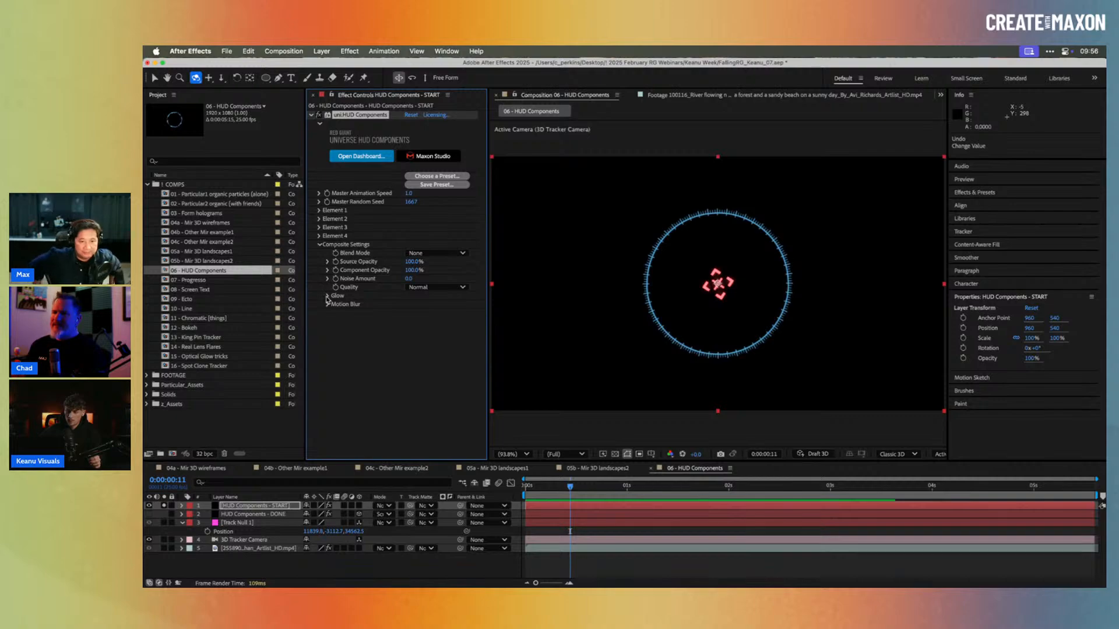
pyautogui.click(319, 245)
pyautogui.click(319, 245)
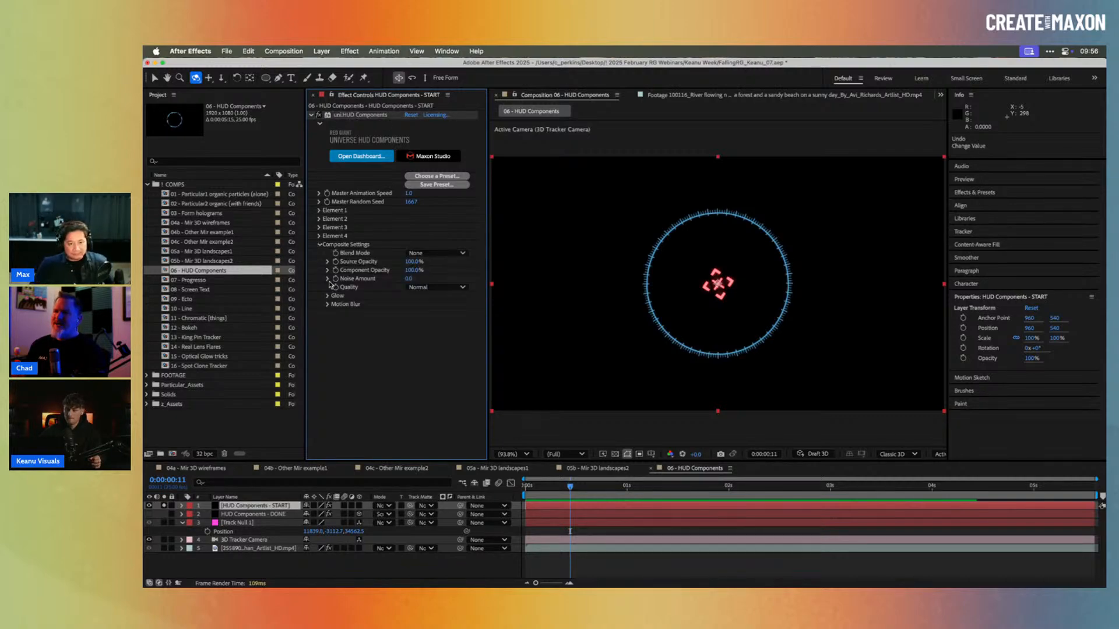
pyautogui.click(327, 296)
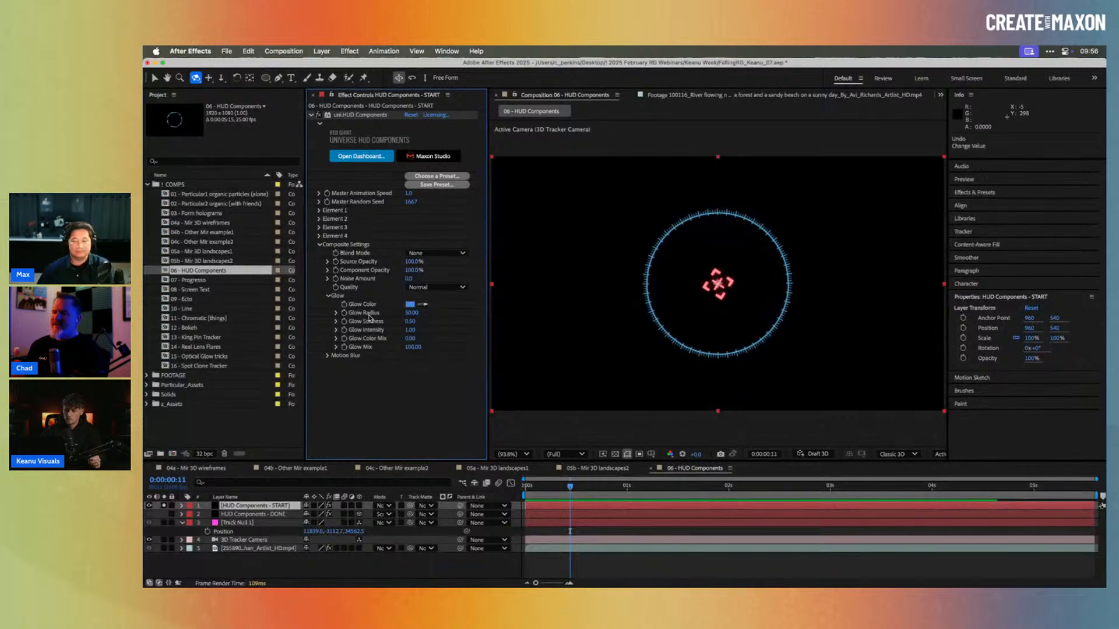
pyautogui.click(412, 330)
pyautogui.write('0')
pyautogui.press('Return')
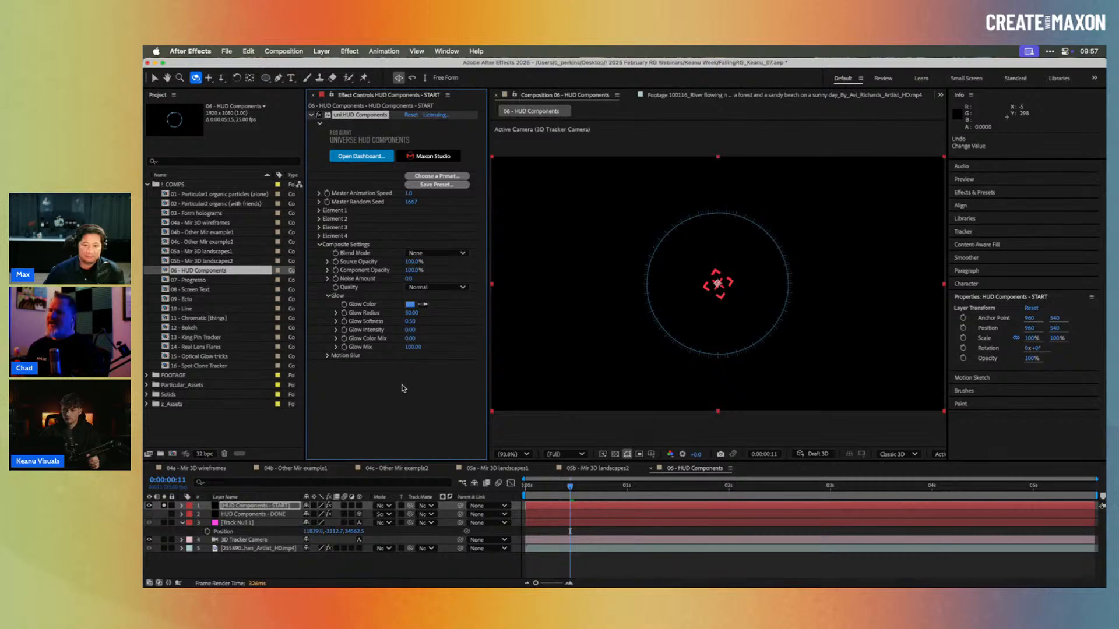
# Step: Apply Optical Glow to the HUD Components - START layer, raise its amount to about 102 and collapse the effect
pyautogui.hotkey('ctrl', 'space')
pyautogui.write('opti')
pyautogui.press('Return')
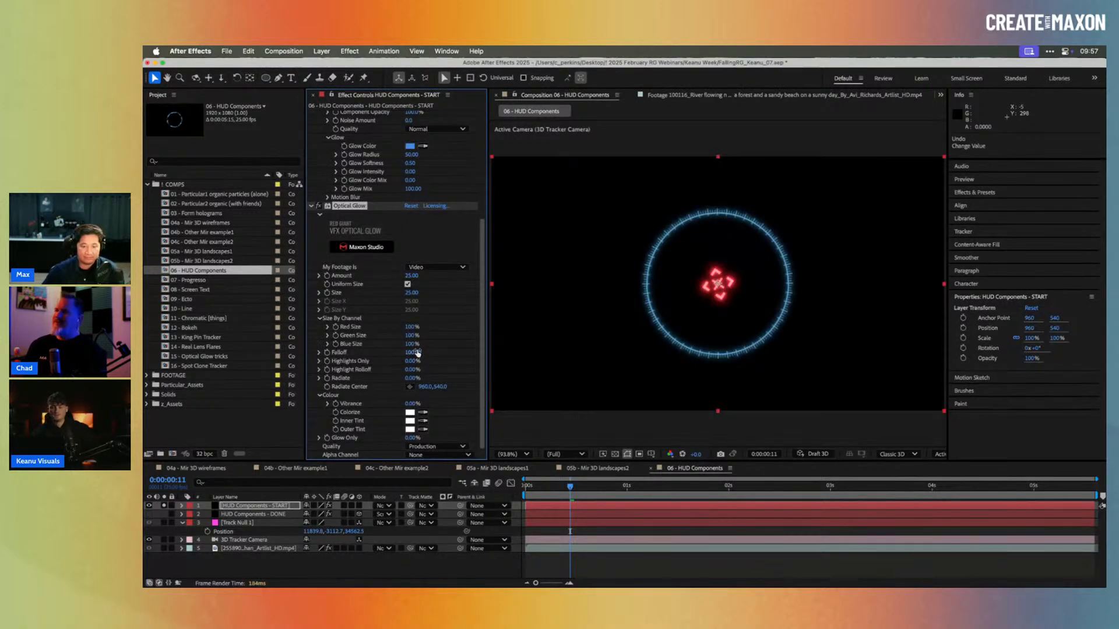
pyautogui.moveTo(425, 275)
pyautogui.mouseDown()
pyautogui.moveTo(469, 272)
pyautogui.moveTo(402, 278)
pyautogui.moveTo(443, 271)
pyautogui.mouseUp()
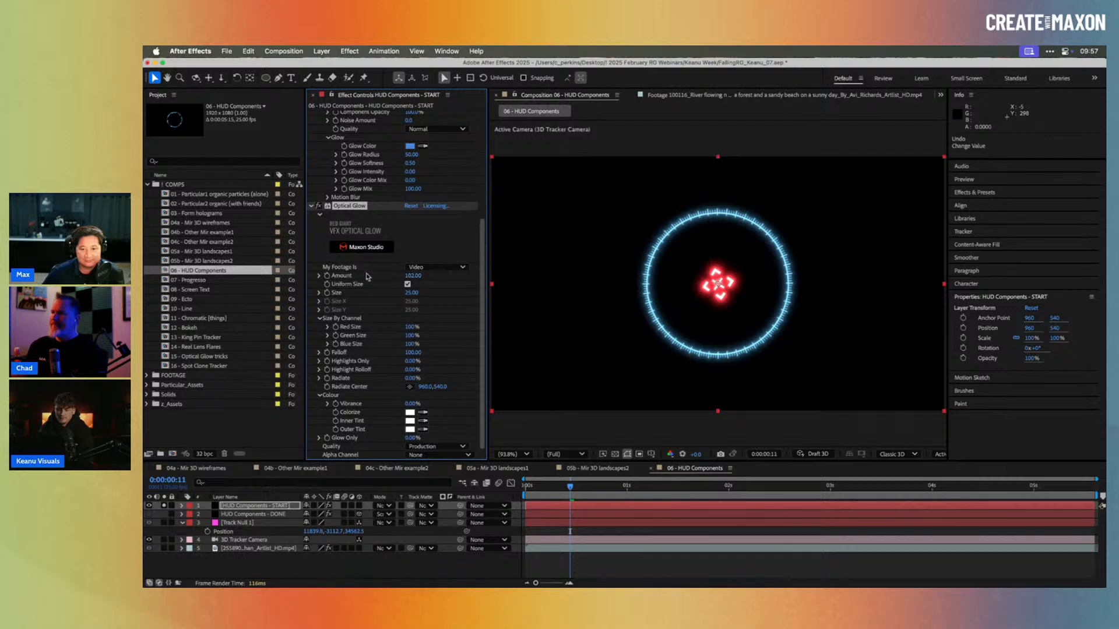
pyautogui.click(313, 207)
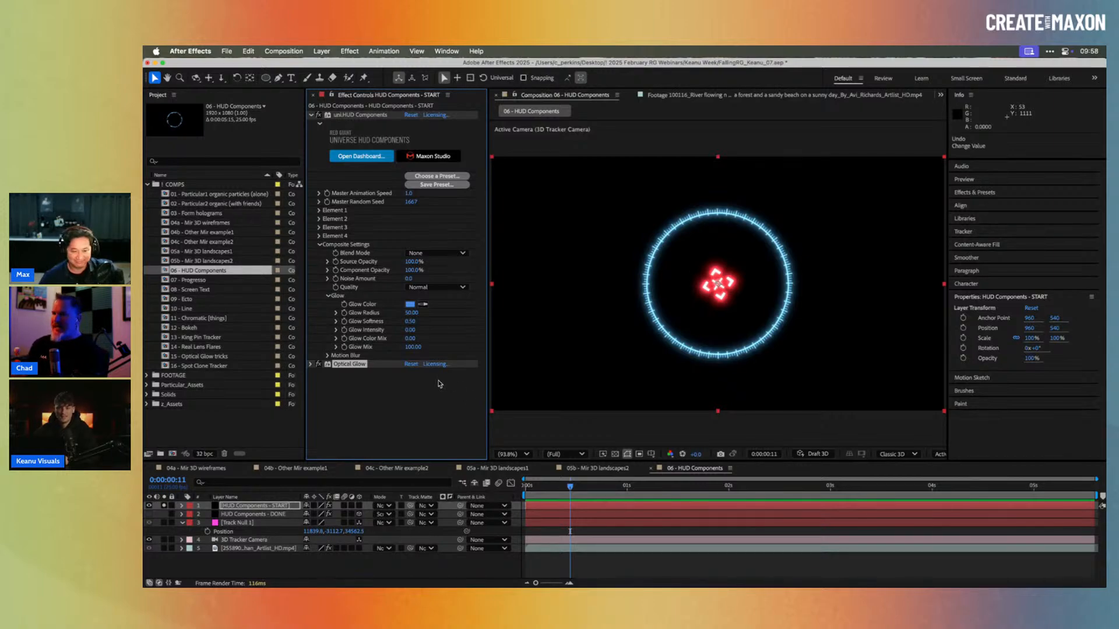
# Step: Open the 07 - Progresso composition, go to 0:00:00:15 and briefly hide the Progresso - Basic layer to check the speedometer footage
pyautogui.doubleClick(197, 281)
pyautogui.click(547, 487)
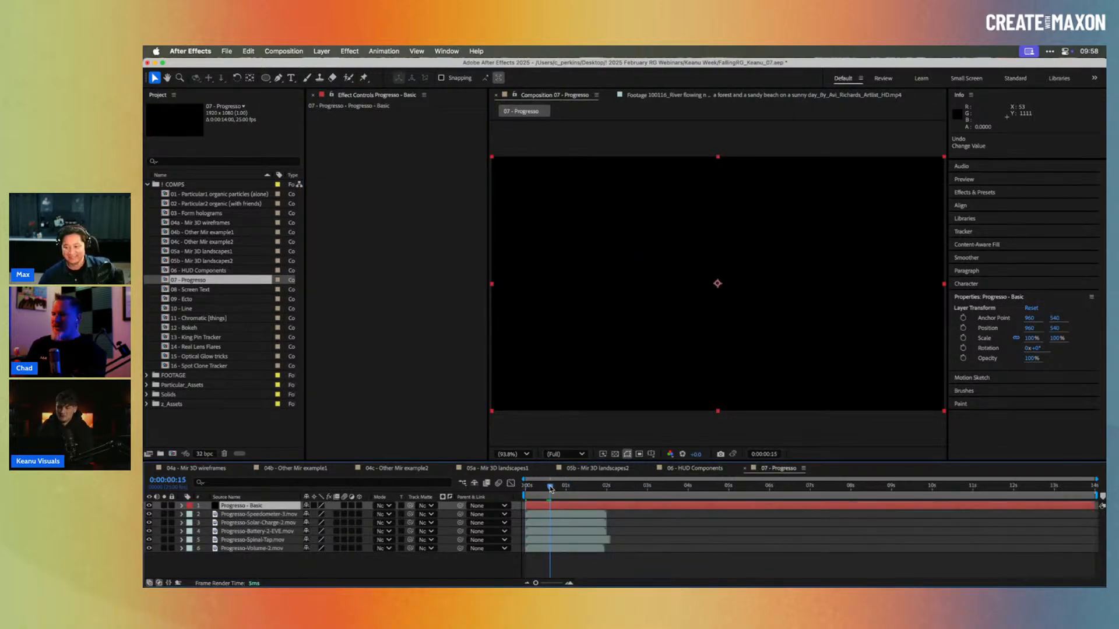
pyautogui.click(149, 506)
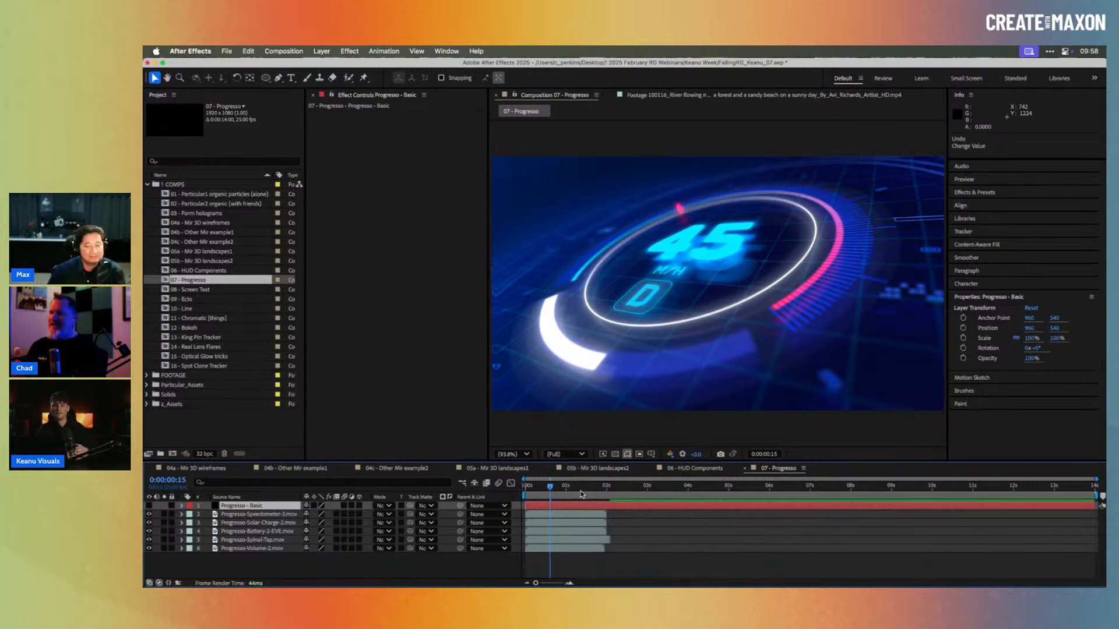
pyautogui.click(149, 506)
# Step: Apply the Universe Progresso effect to the Progresso - Basic layer, viewed in isolation, and set its progress to 73
pyautogui.hotkey('ctrl', 'space')
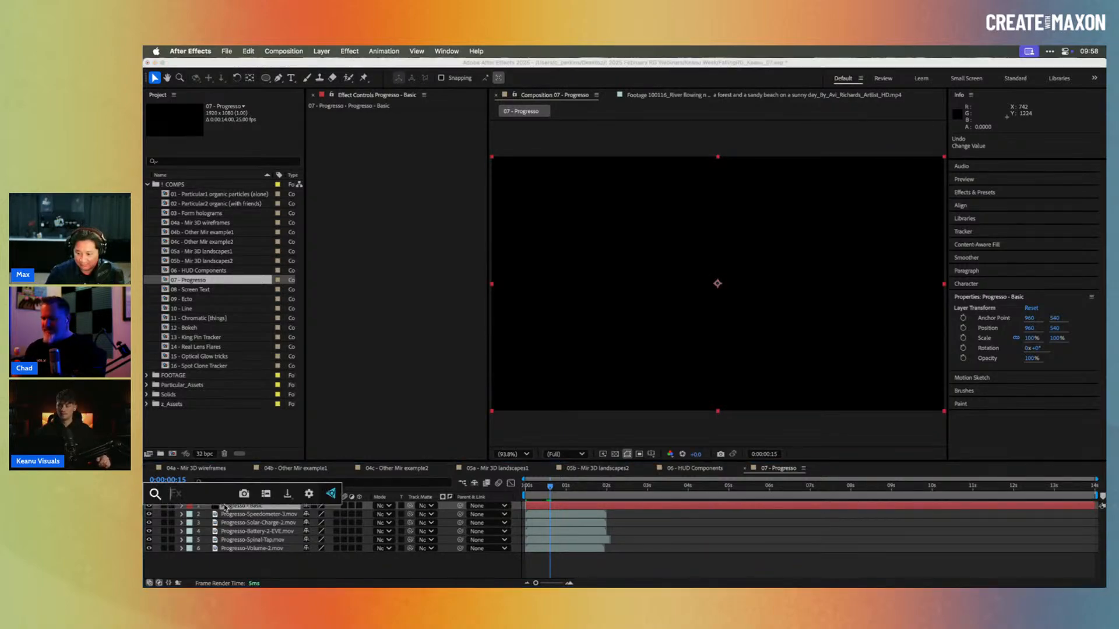
pyautogui.write('pro')
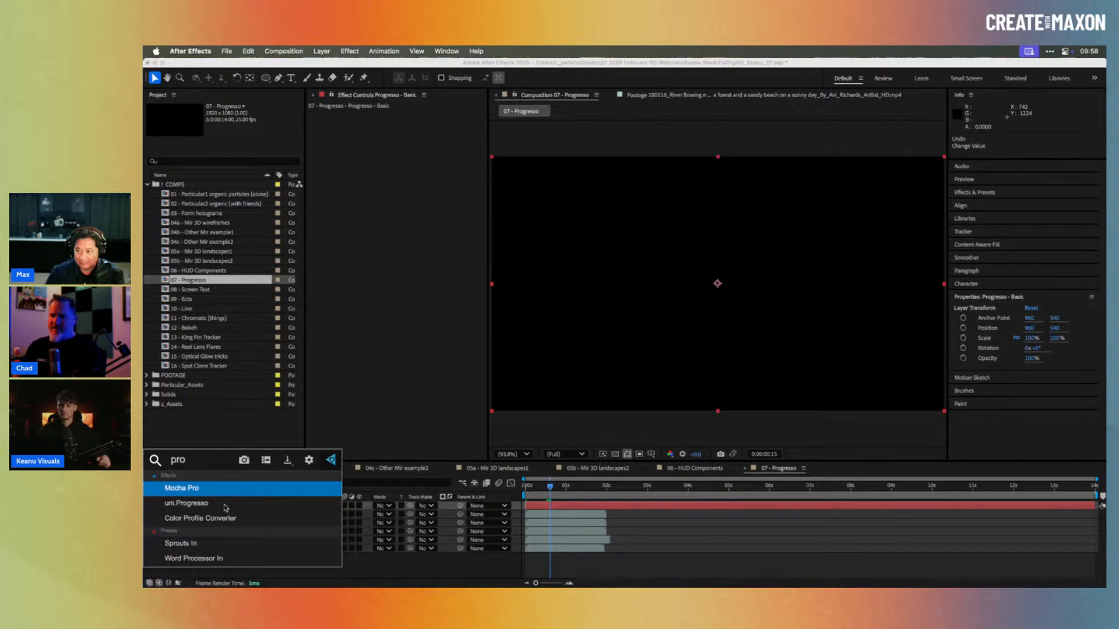
pyautogui.click(226, 505)
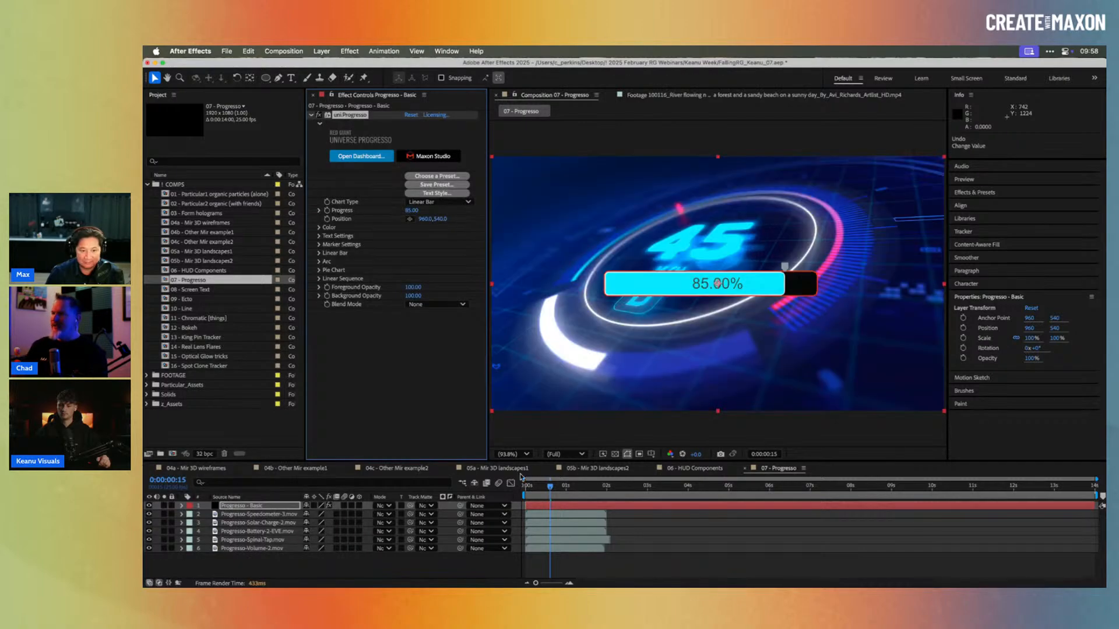
pyautogui.click(163, 505)
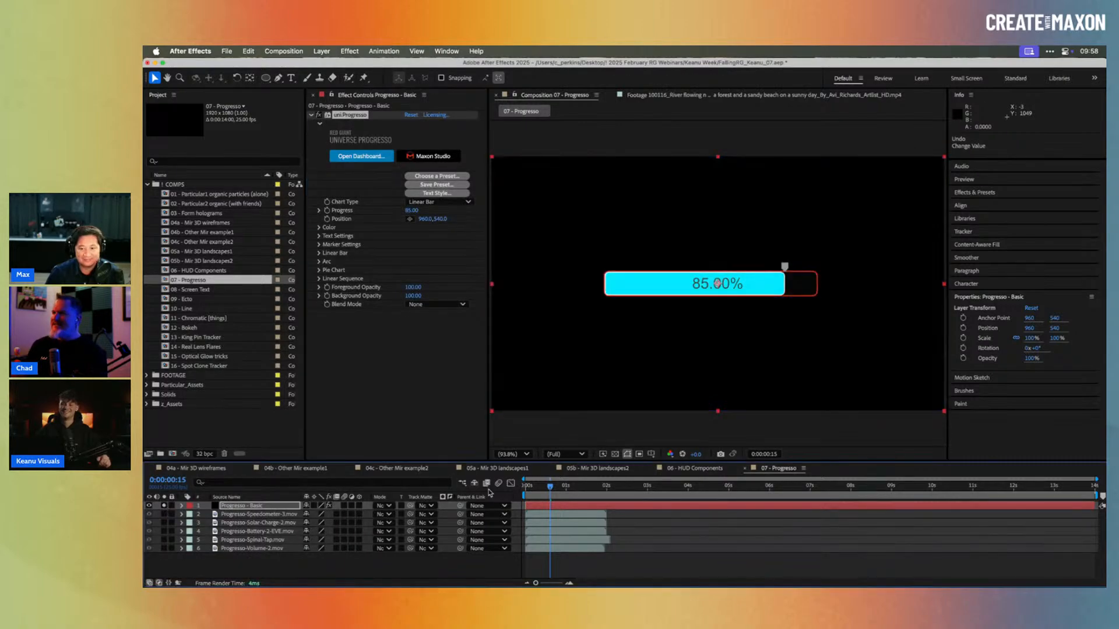
pyautogui.click(411, 210)
pyautogui.moveTo(411, 210)
pyautogui.mouseDown()
pyautogui.moveTo(389, 211)
pyautogui.moveTo(411, 211)
pyautogui.mouseUp()
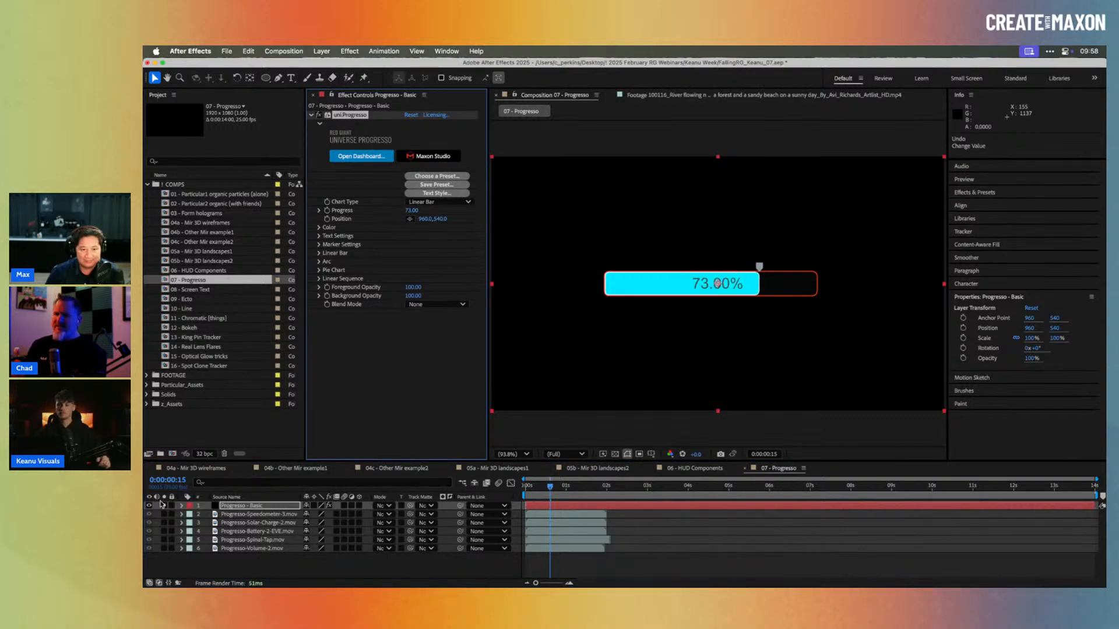
# Step: Hide the Progresso - Basic, Speedometer and Solar-Charge layers one after another, scrubbing through the example animations
pyautogui.click(149, 505)
pyautogui.moveTo(543, 489)
pyautogui.mouseDown()
pyautogui.moveTo(679, 488)
pyautogui.moveTo(529, 489)
pyautogui.moveTo(554, 488)
pyautogui.mouseUp()
pyautogui.click(149, 514)
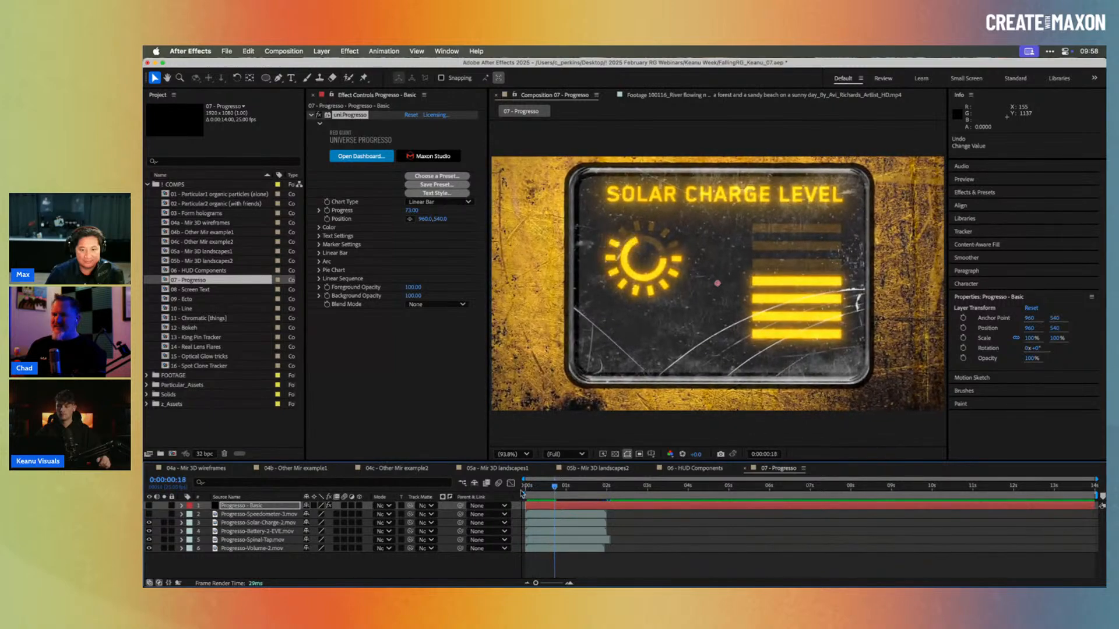
pyautogui.click(149, 523)
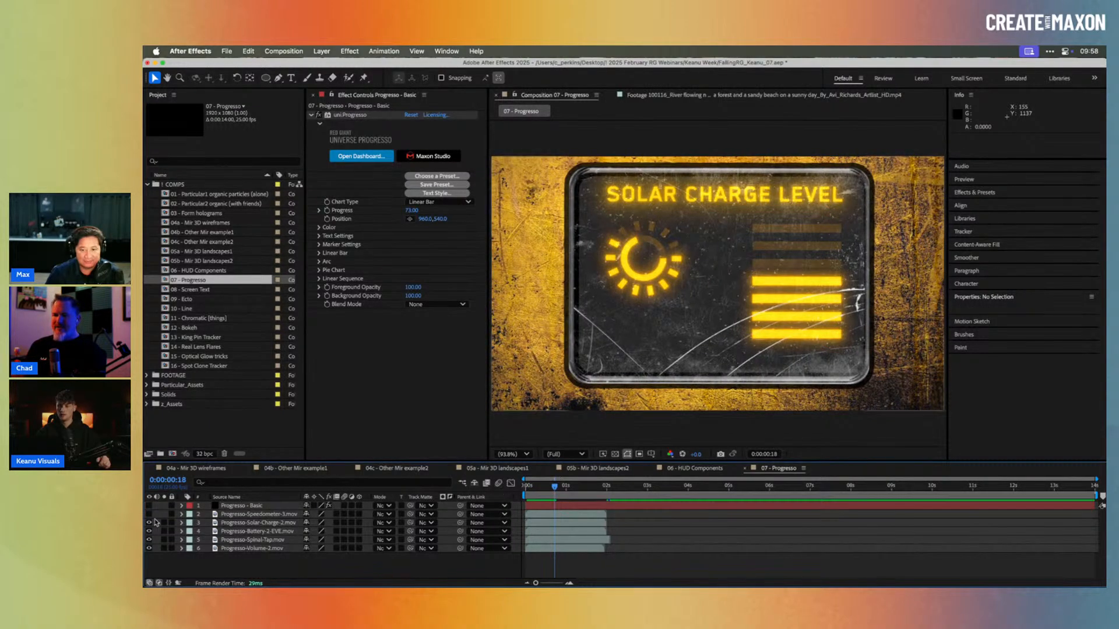
pyautogui.click(149, 523)
pyautogui.moveTo(554, 487); pyautogui.dragTo(548, 491)
# Step: Hide the Battery and Spinal-Tap layers in turn and scrub through the remaining Progresso examples up to 0:00:00:22
pyautogui.click(150, 531)
pyautogui.moveTo(535, 488); pyautogui.dragTo(577, 489)
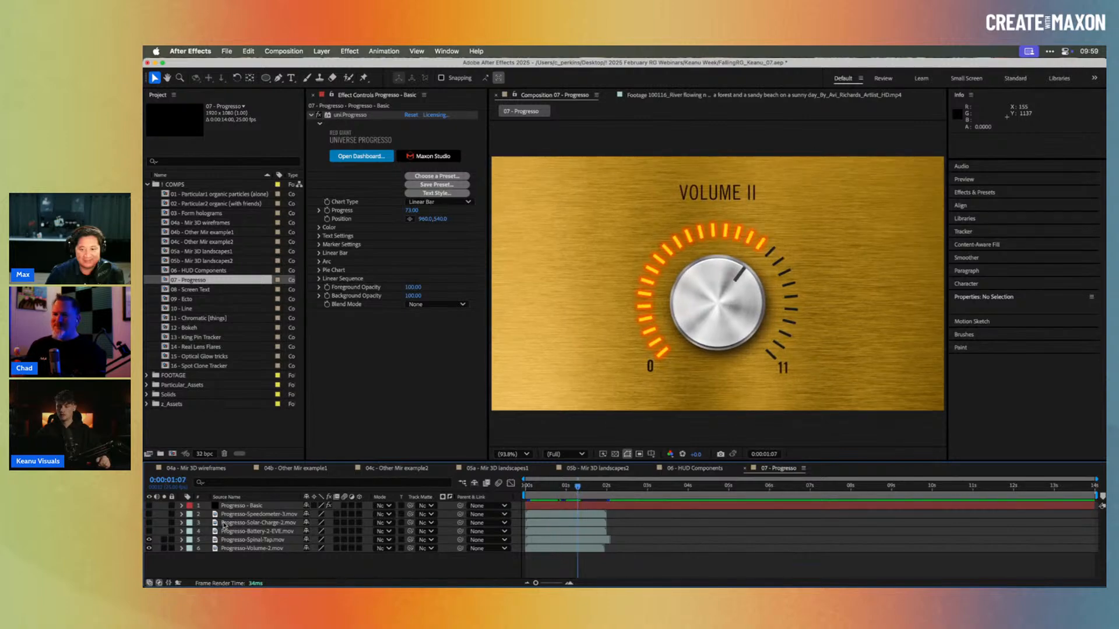
pyautogui.click(150, 540)
pyautogui.click(548, 486)
pyautogui.moveTo(548, 487)
pyautogui.mouseDown()
pyautogui.moveTo(568, 490)
pyautogui.moveTo(558, 489)
pyautogui.mouseUp()
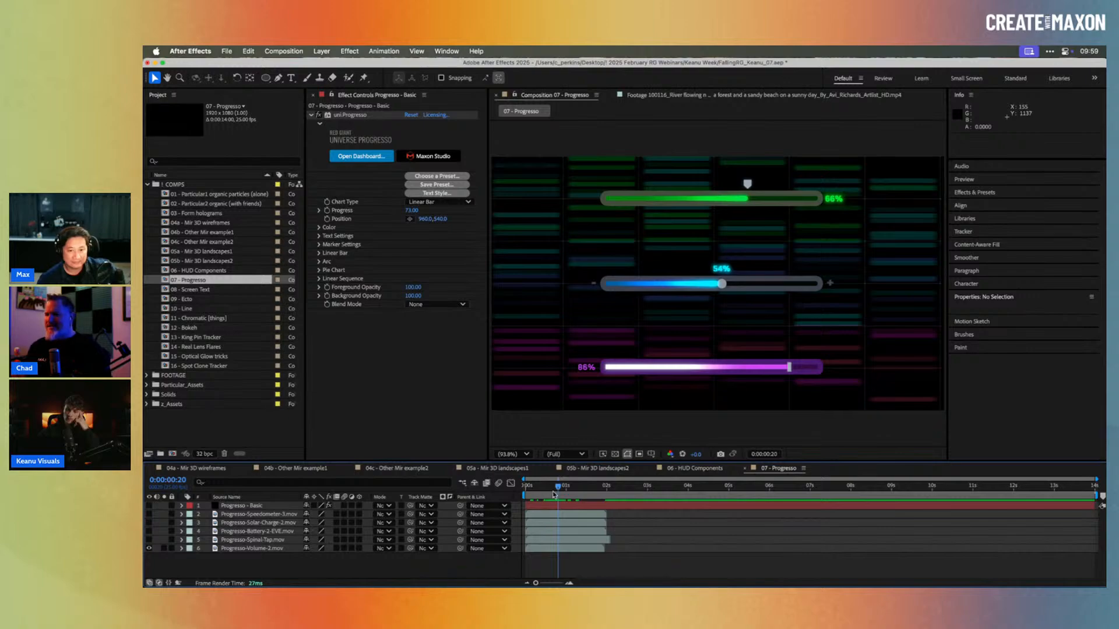
pyautogui.moveTo(558, 490)
pyautogui.mouseDown()
pyautogui.moveTo(538, 490)
pyautogui.moveTo(561, 489)
pyautogui.mouseUp()
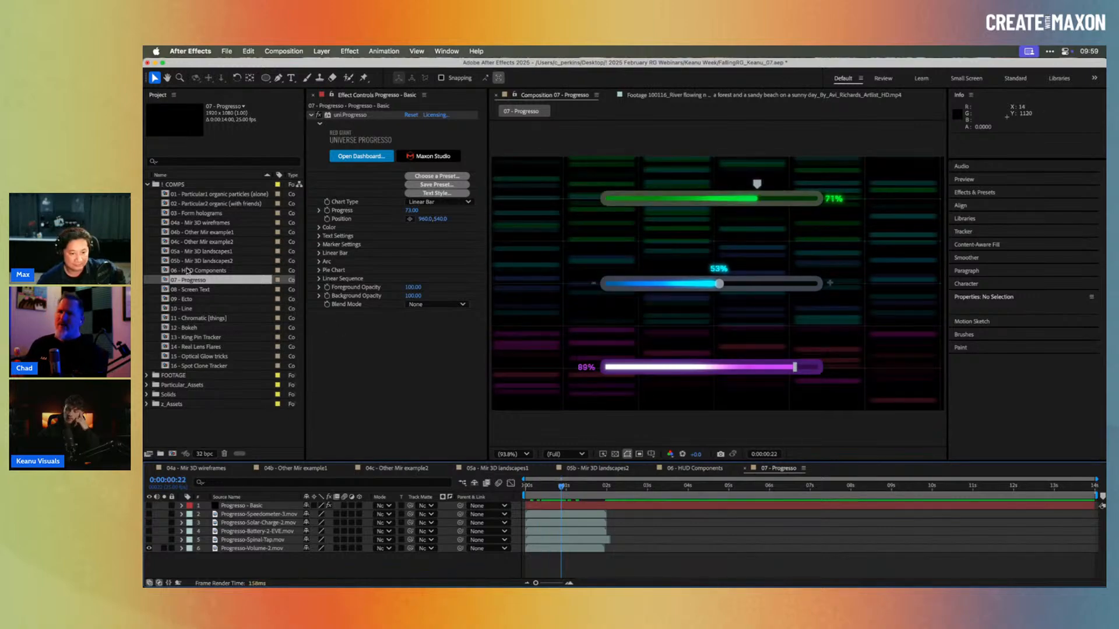
# Step: Open the 08 - Screen Text composition, go to 0:00:00:10 and apply the Universe Screen Text effect to the START layer
pyautogui.doubleClick(185, 289)
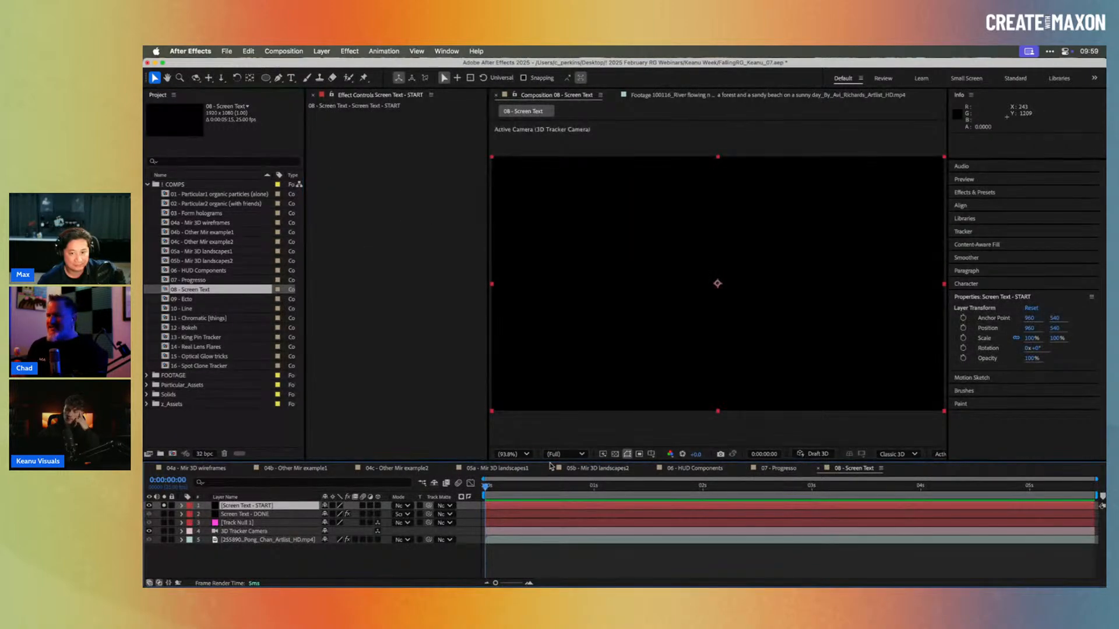
pyautogui.moveTo(514, 494); pyautogui.dragTo(529, 493)
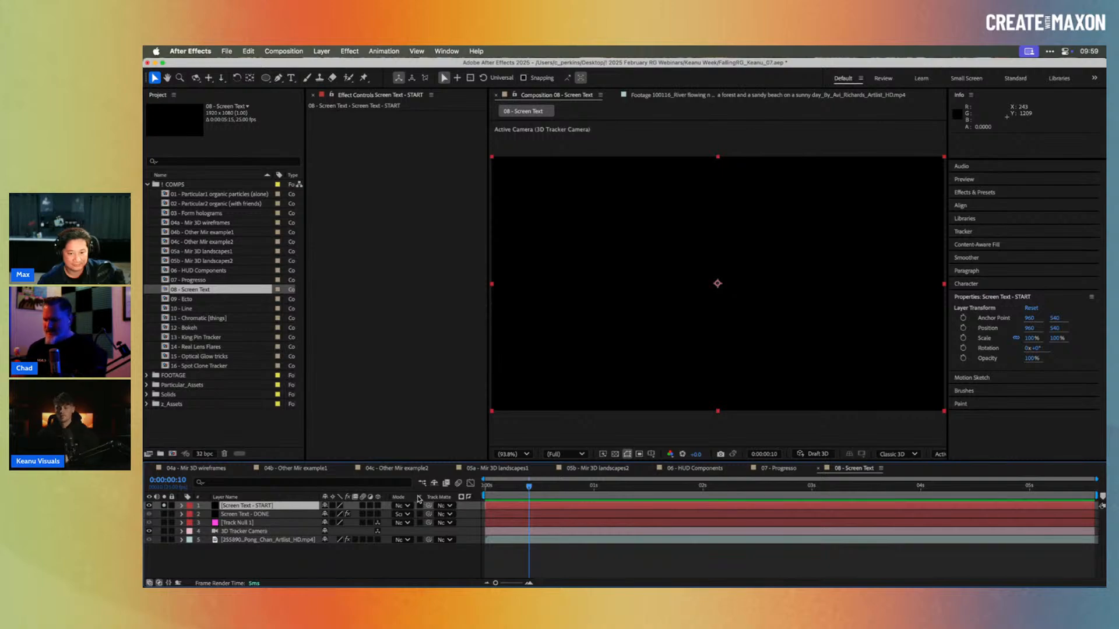
pyautogui.write('SCreen')
pyautogui.press('Return')
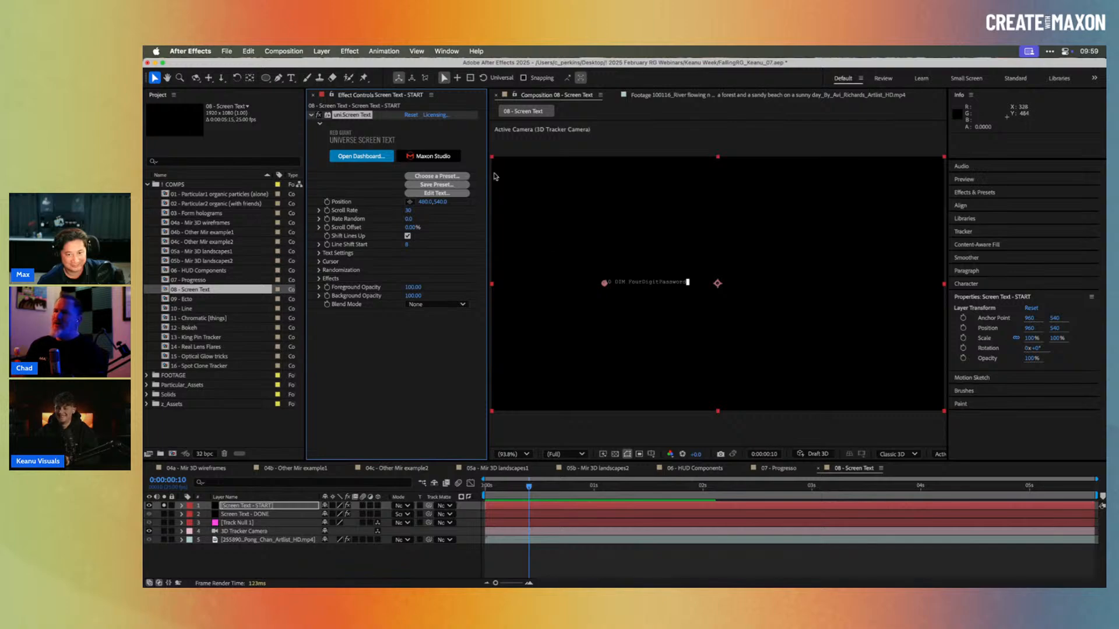
# Step: Browse the Screen Text presets in the Universe Dashboard without applying one, and scrub the default text animation to 0:00:02:23
pyautogui.click(447, 178)
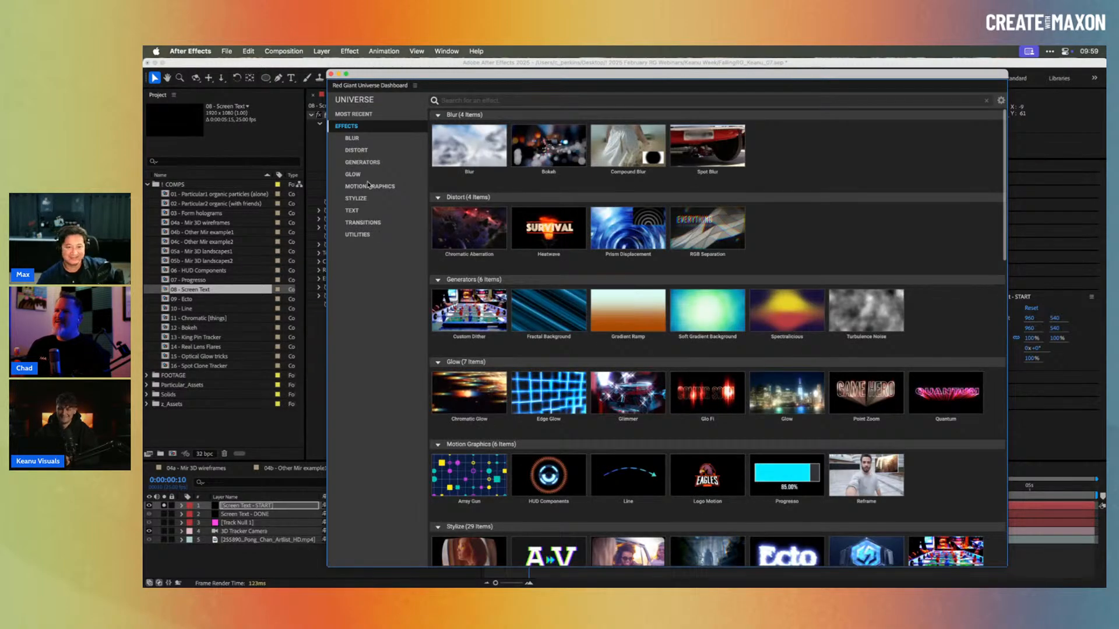
pyautogui.click(367, 187)
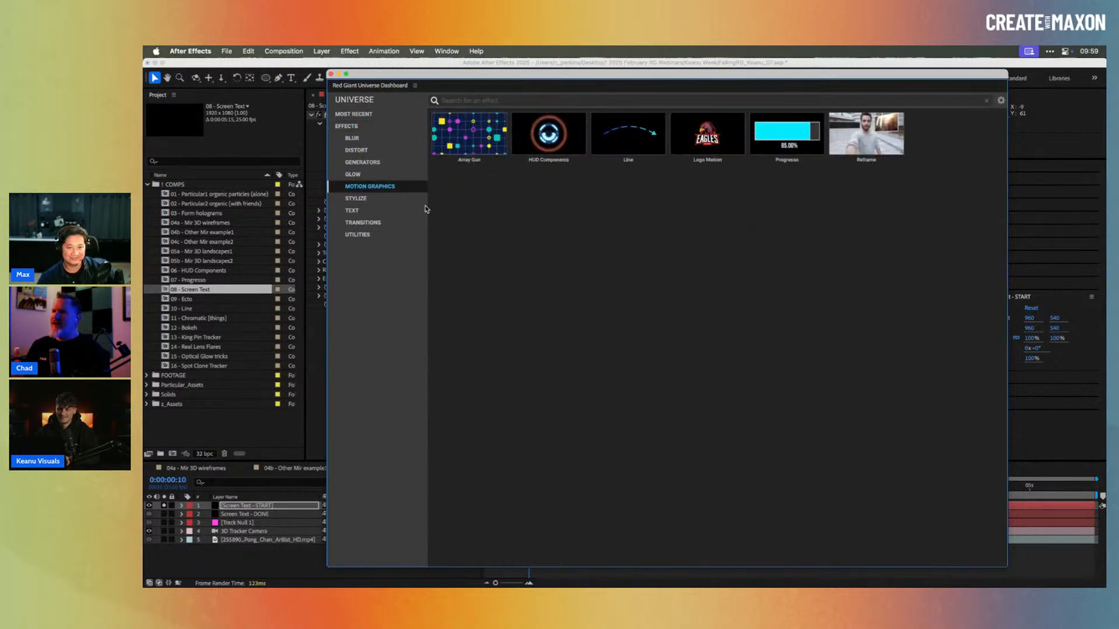
pyautogui.click(351, 211)
pyautogui.click(634, 167)
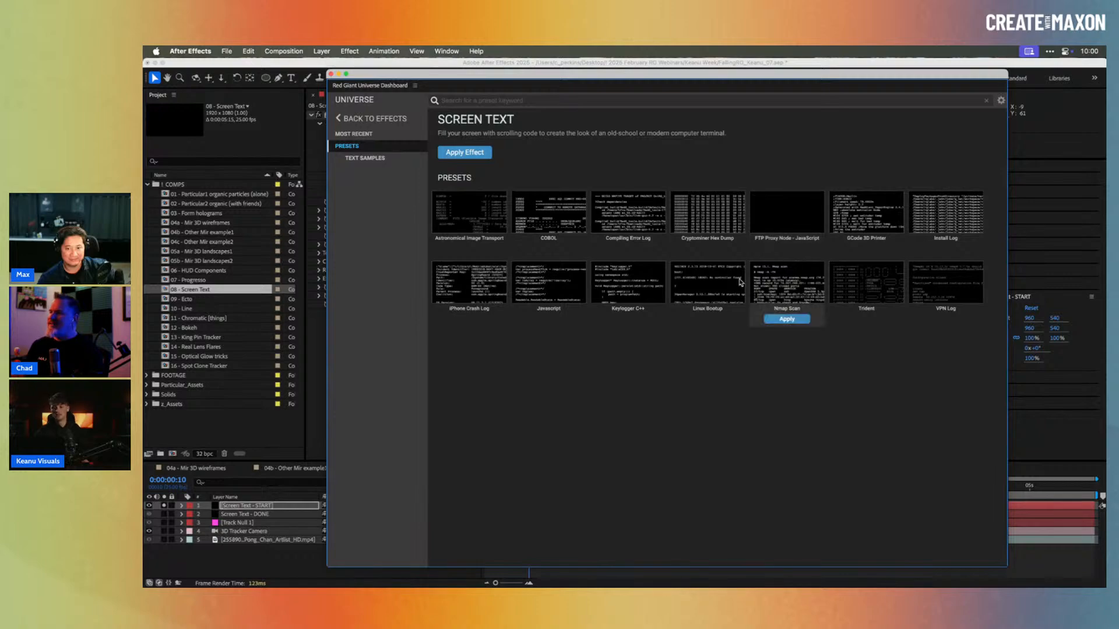
pyautogui.click(331, 74)
pyautogui.moveTo(543, 488); pyautogui.dragTo(803, 506)
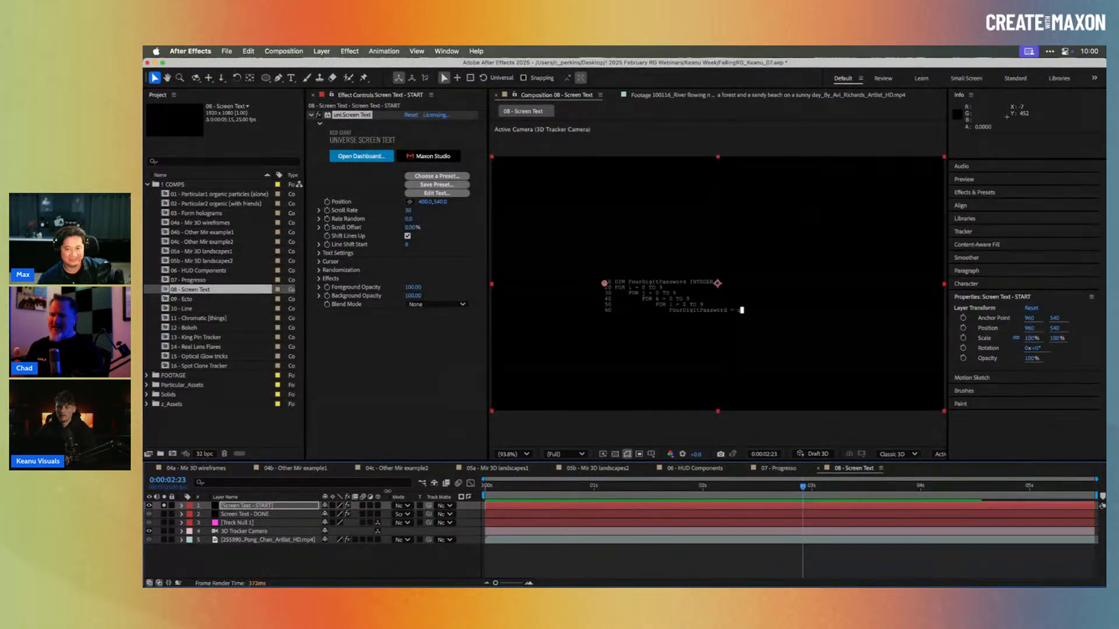
# Step: Hide the Screen Text - START layer and scrub the finished Screen Text composite to 0:00:01:13
pyautogui.click(149, 505)
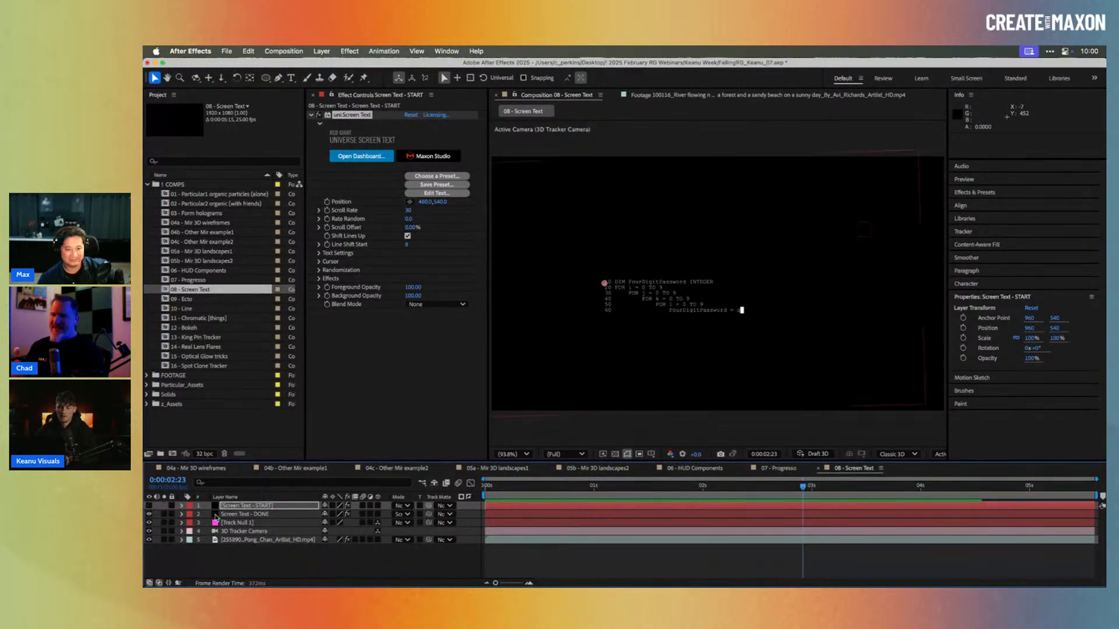
pyautogui.click(549, 487)
pyautogui.moveTo(551, 488); pyautogui.dragTo(650, 487)
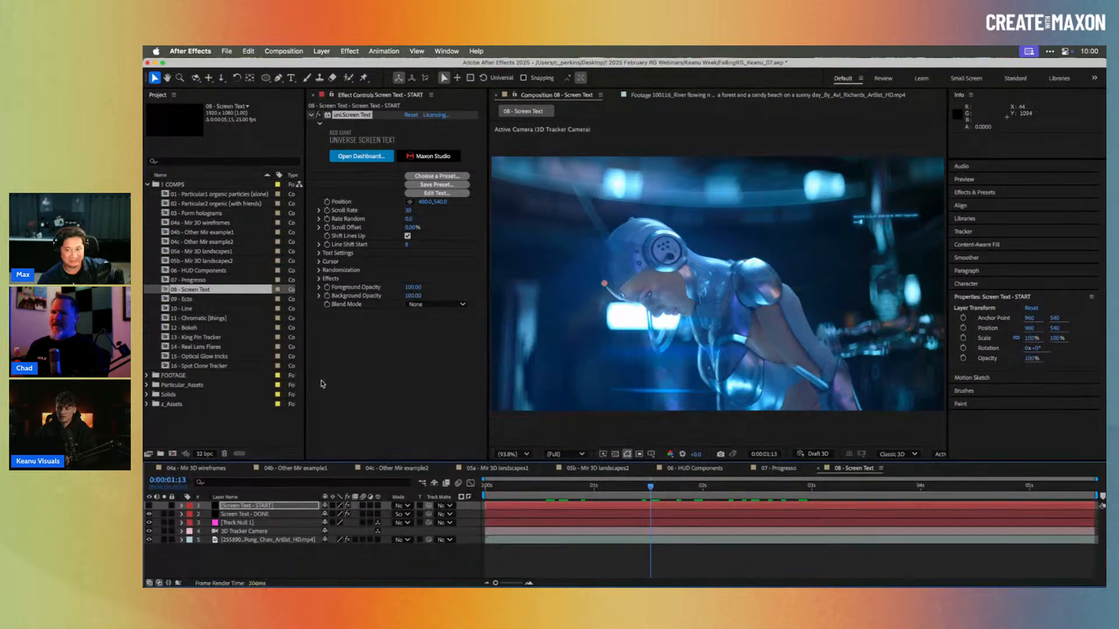
# Step: Open the 09 - Ecto composition and apply the Radio Waves effect to the Ecto layer
pyautogui.doubleClick(185, 299)
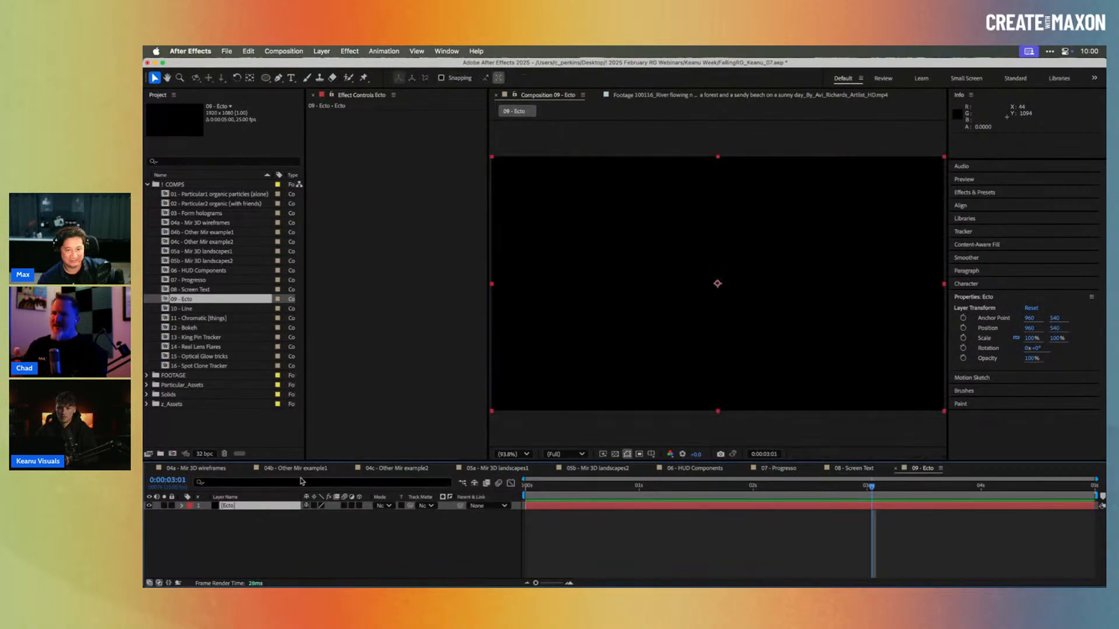
pyautogui.hotkey('ctrl', 'space')
pyautogui.write('rad')
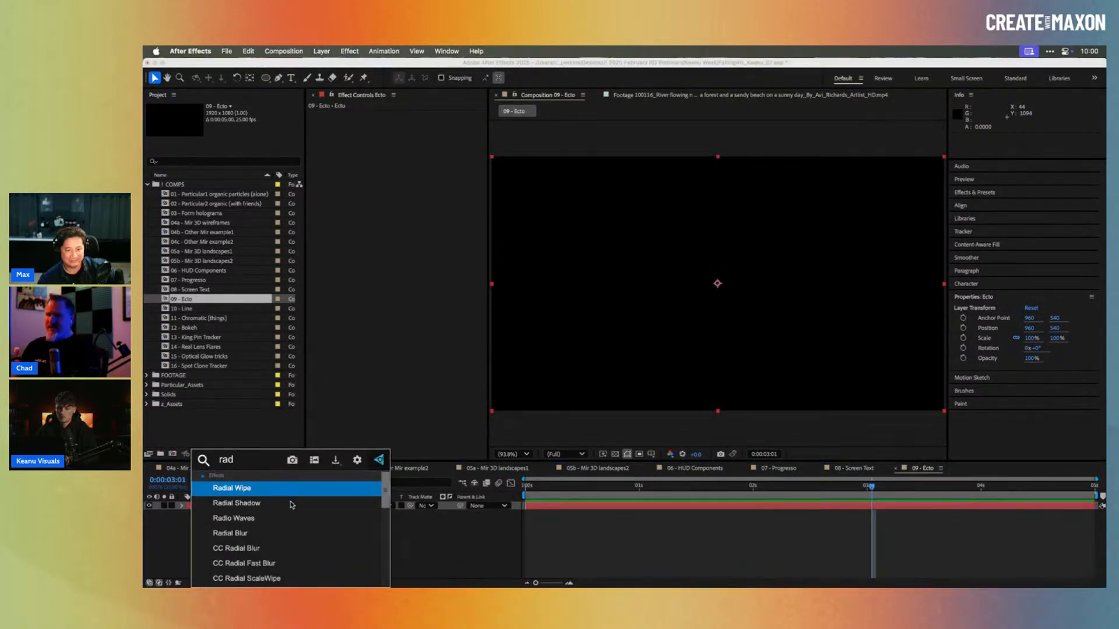
pyautogui.click(291, 518)
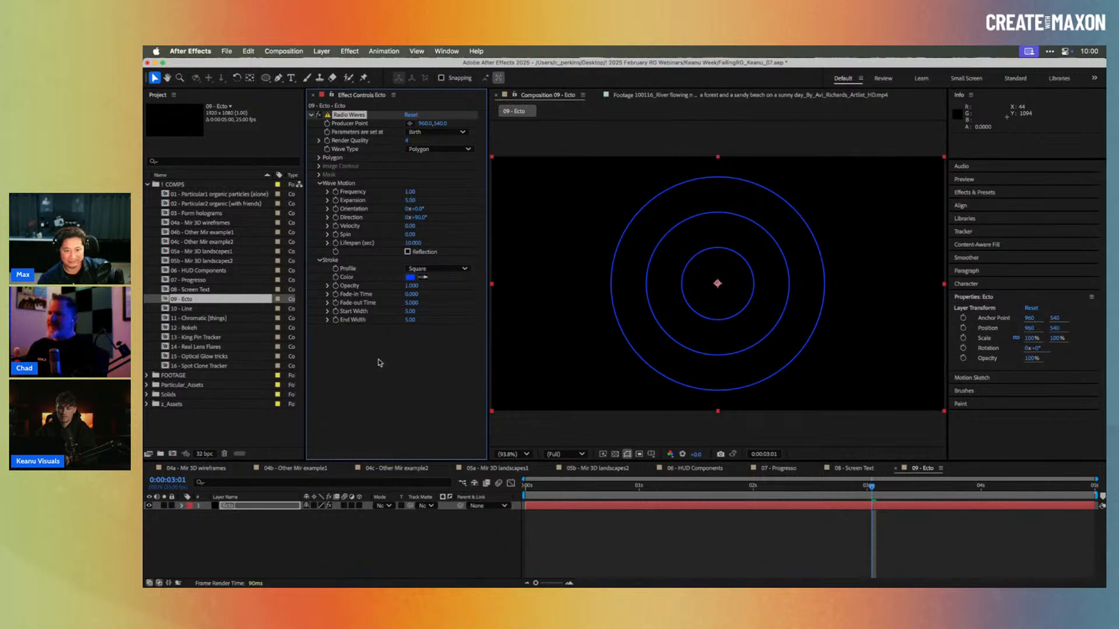
# Step: Make the Radio Waves stroke white with a wider End Width, and scrub the expanding rings to 0:00:02:16
pyautogui.moveTo(542, 346); pyautogui.dragTo(489, 255)
pyautogui.click(724, 268)
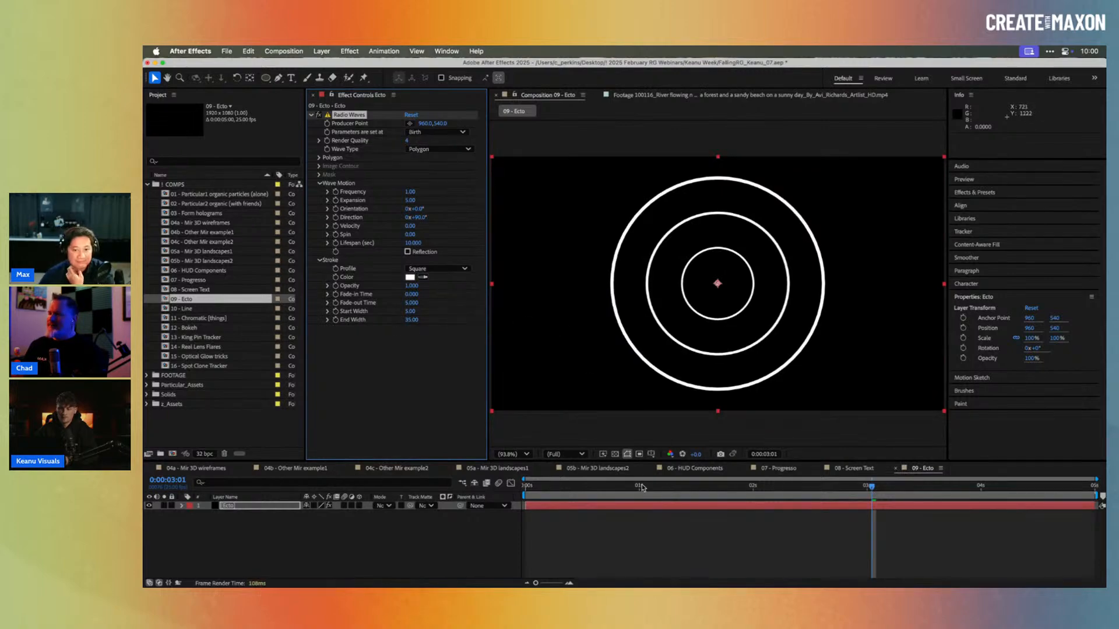
pyautogui.press('space')
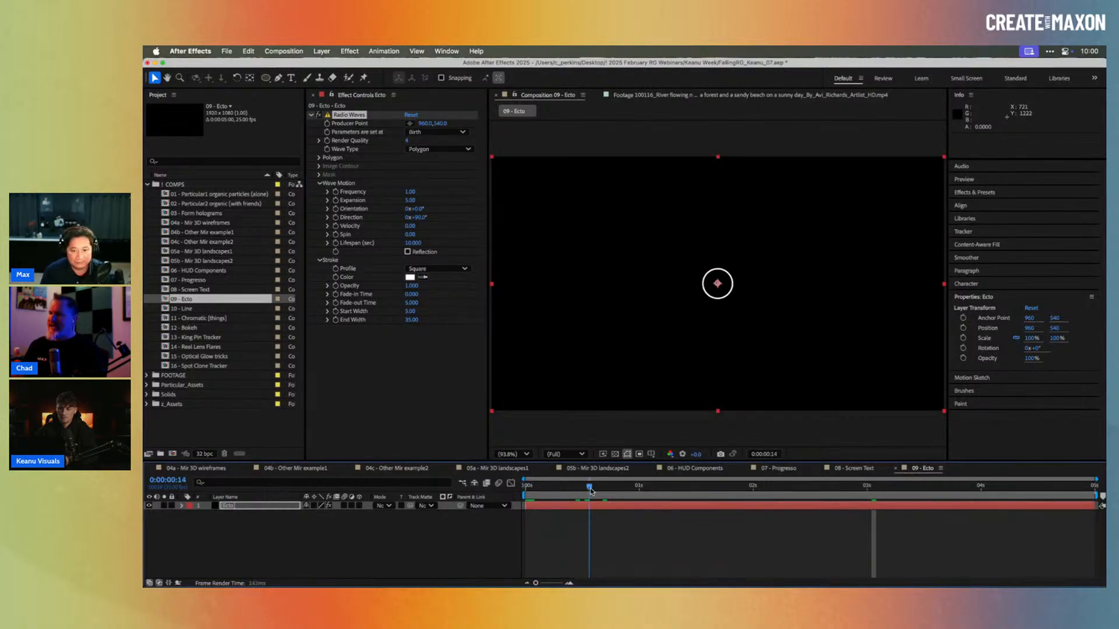
pyautogui.moveTo(650, 491); pyautogui.dragTo(827, 498)
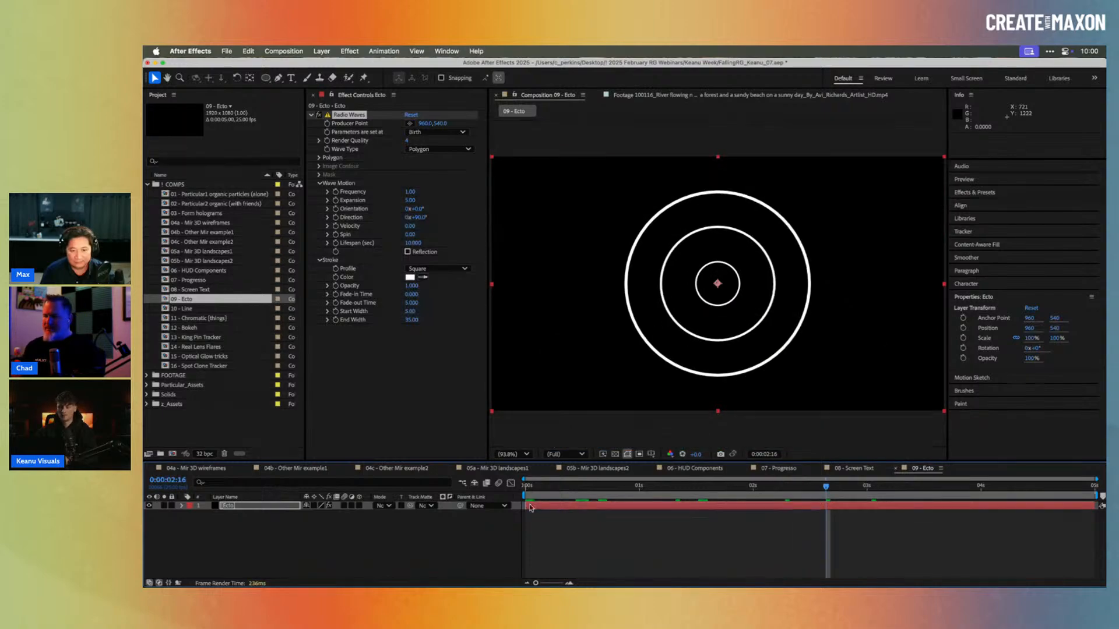
# Step: Apply the uni.Ecto effect to the Ecto layer and scrub the glowing rings to 0:00:03:00
pyautogui.hotkey('ctrl', 'space')
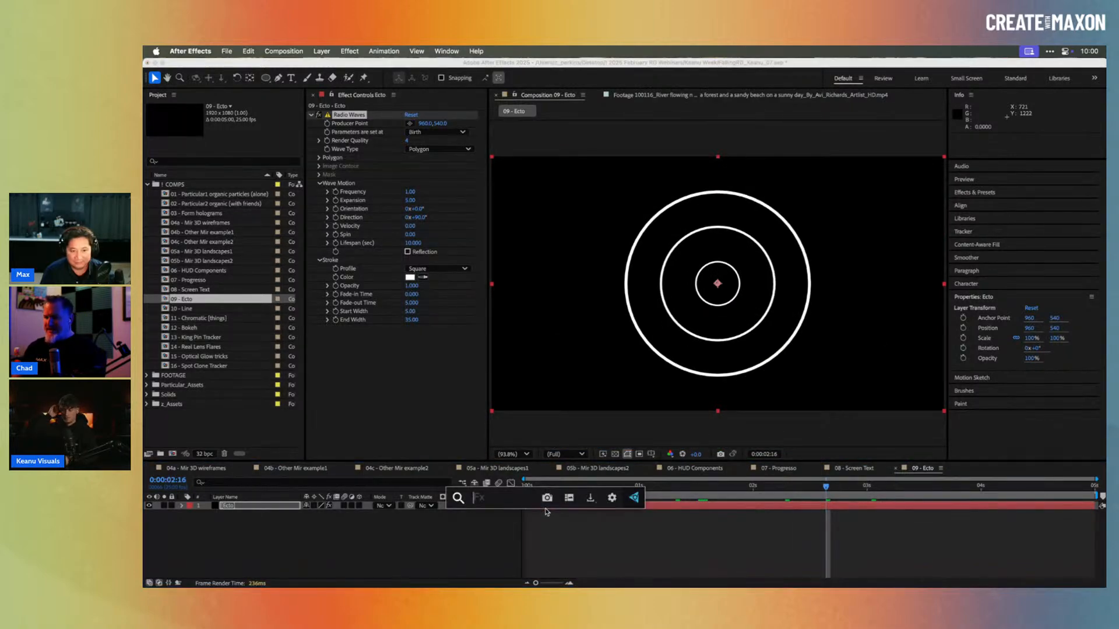
pyautogui.write('ecto')
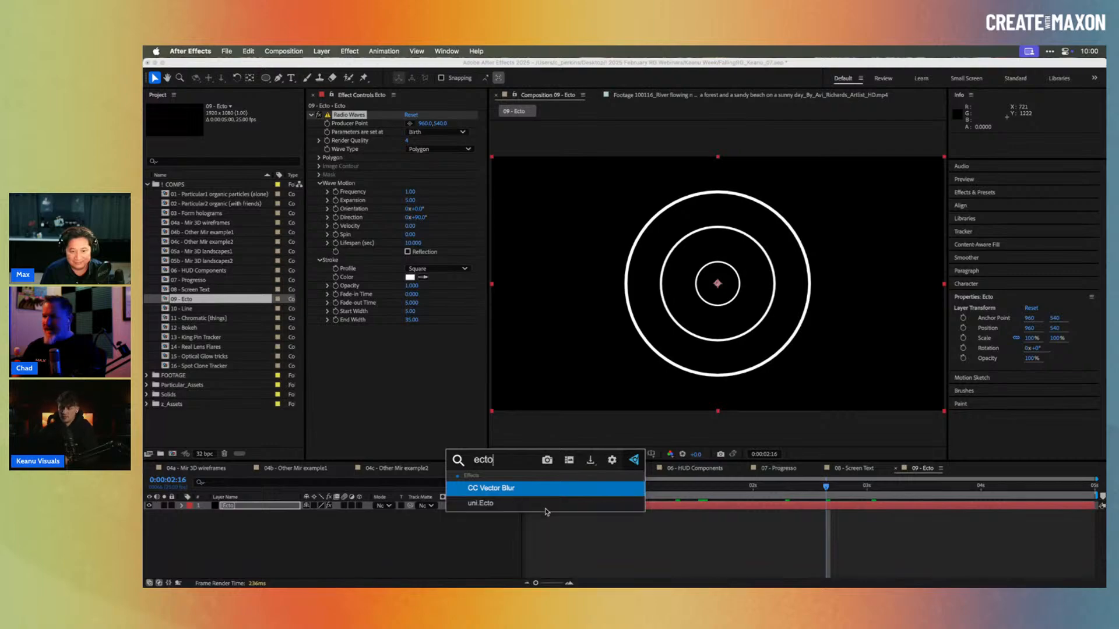
pyautogui.press('Down')
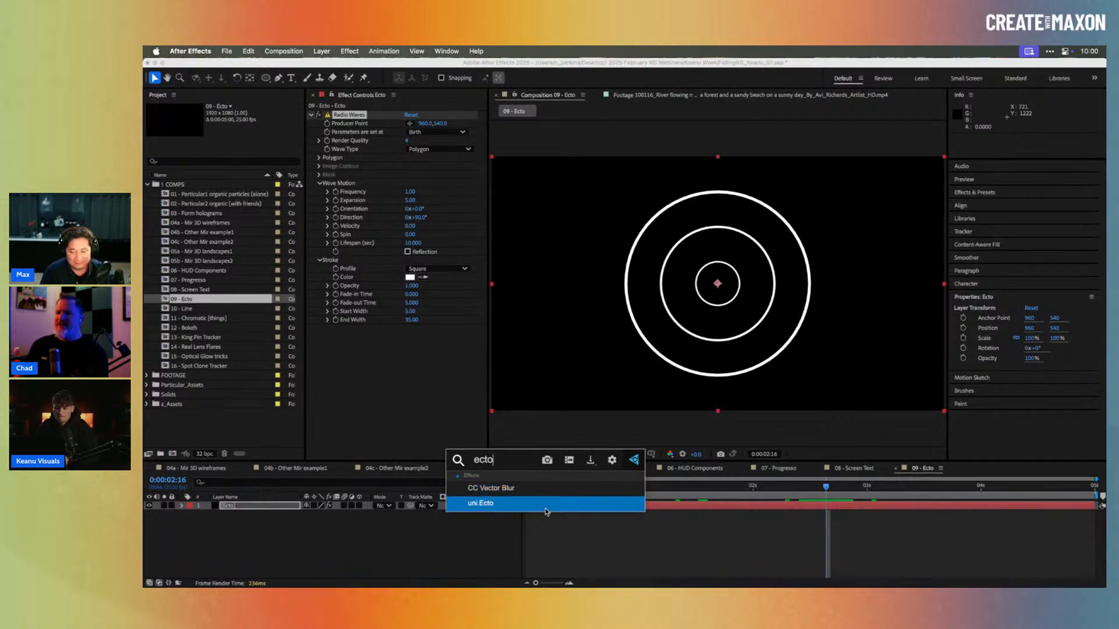
pyautogui.press('Return')
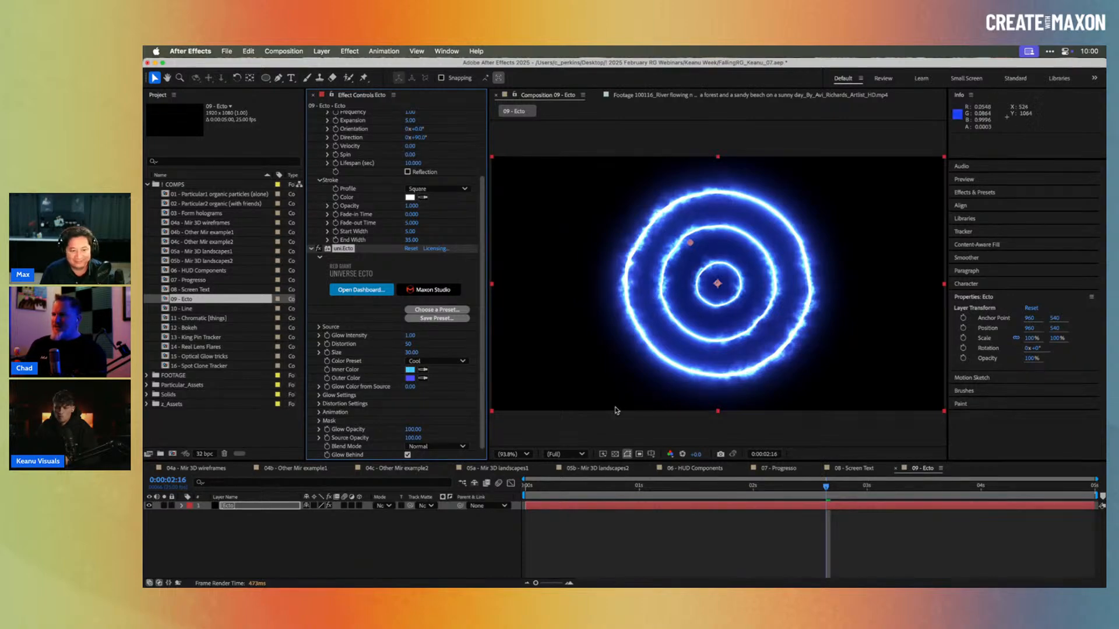
pyautogui.moveTo(558, 491); pyautogui.dragTo(868, 523)
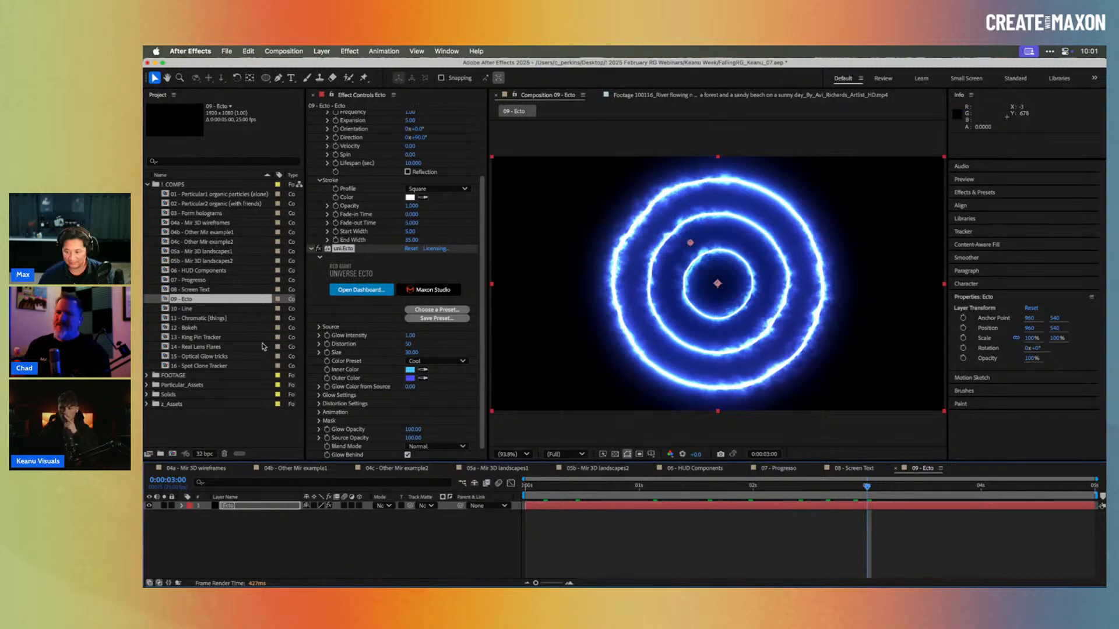
# Step: Open the 10 - Line composition, go to 0:00:00:00 and test the basic line's Draw On, ending at 100%
pyautogui.doubleClick(186, 309)
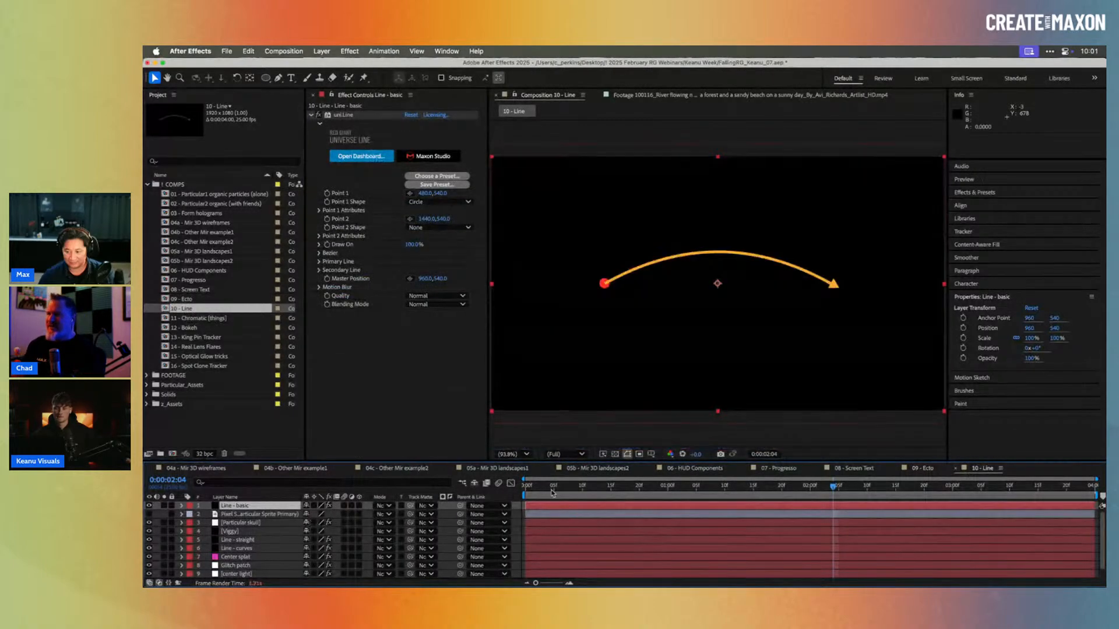
pyautogui.moveTo(553, 491); pyautogui.dragTo(530, 487)
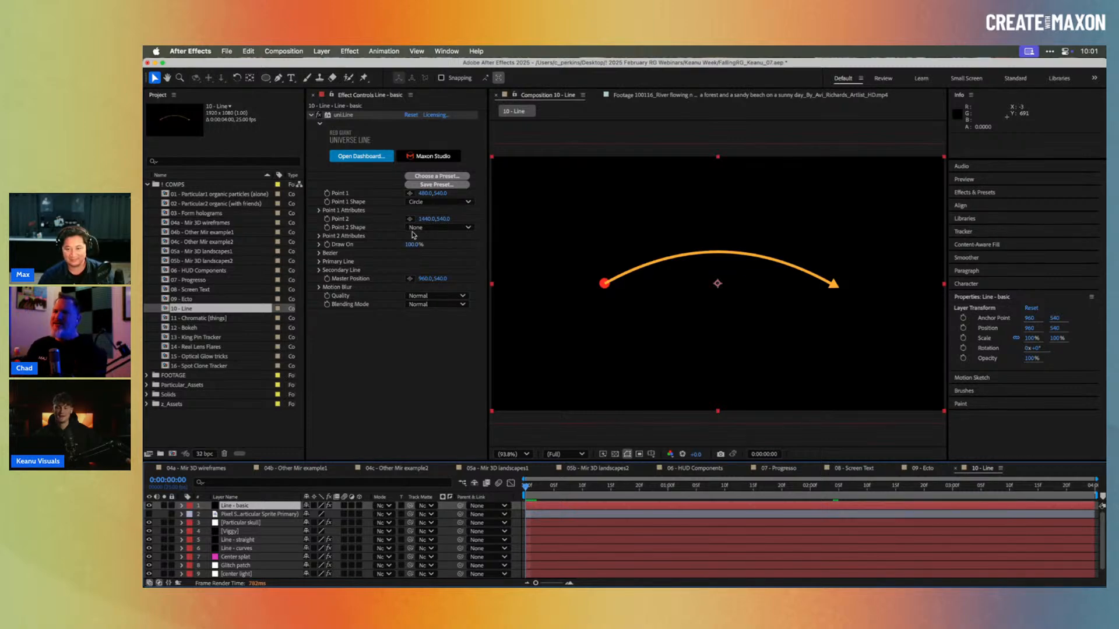
pyautogui.moveTo(413, 246)
pyautogui.mouseDown()
pyautogui.moveTo(365, 246)
pyautogui.moveTo(415, 236)
pyautogui.mouseUp()
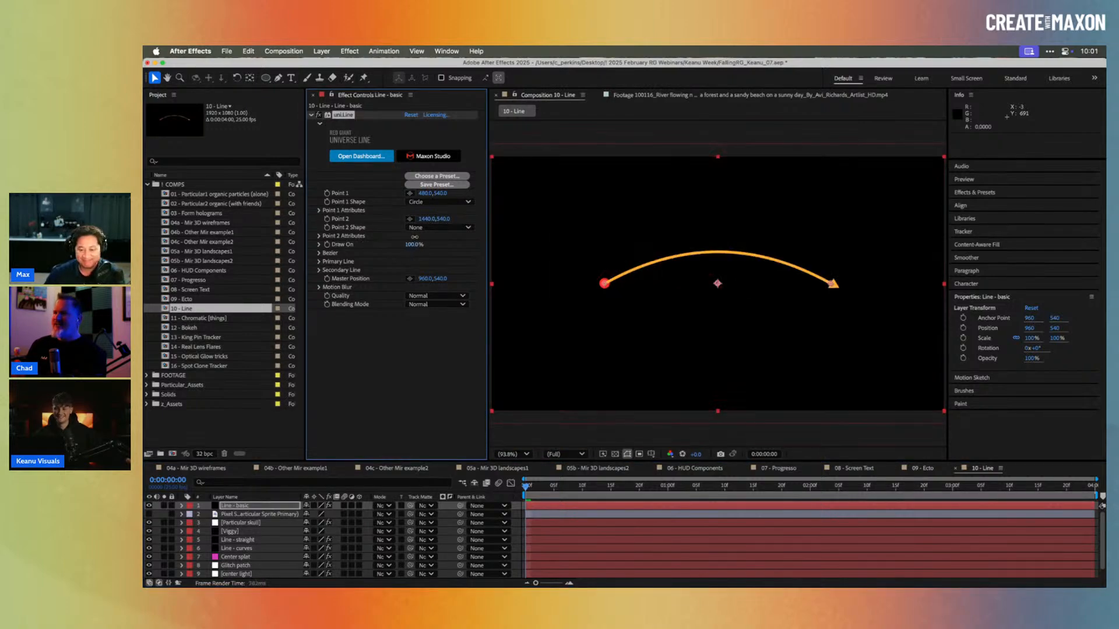
# Step: Expand the Primary Line and Bezier settings of the Line effect and set the Bezier Style to 4-Point Bezier
pyautogui.click(320, 262)
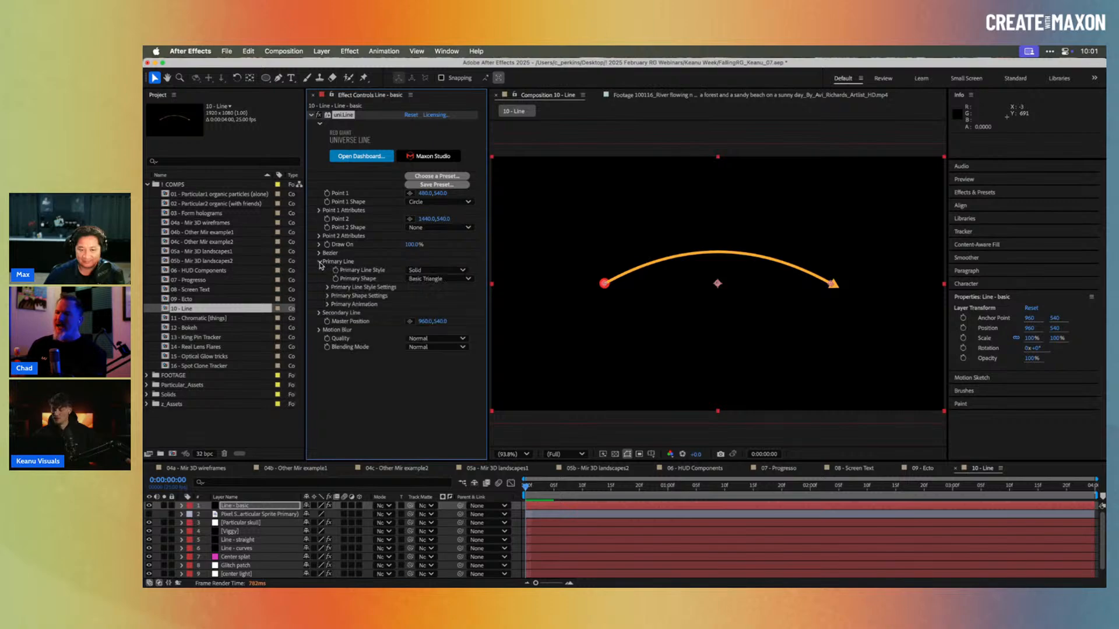
pyautogui.click(319, 253)
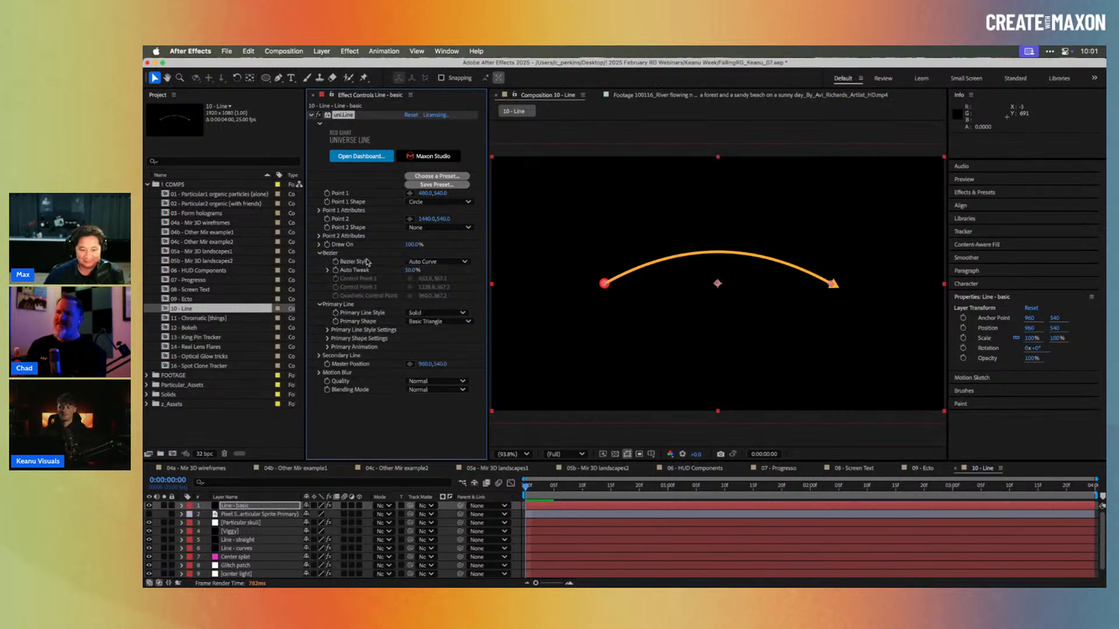
pyautogui.click(425, 264)
pyautogui.click(437, 296)
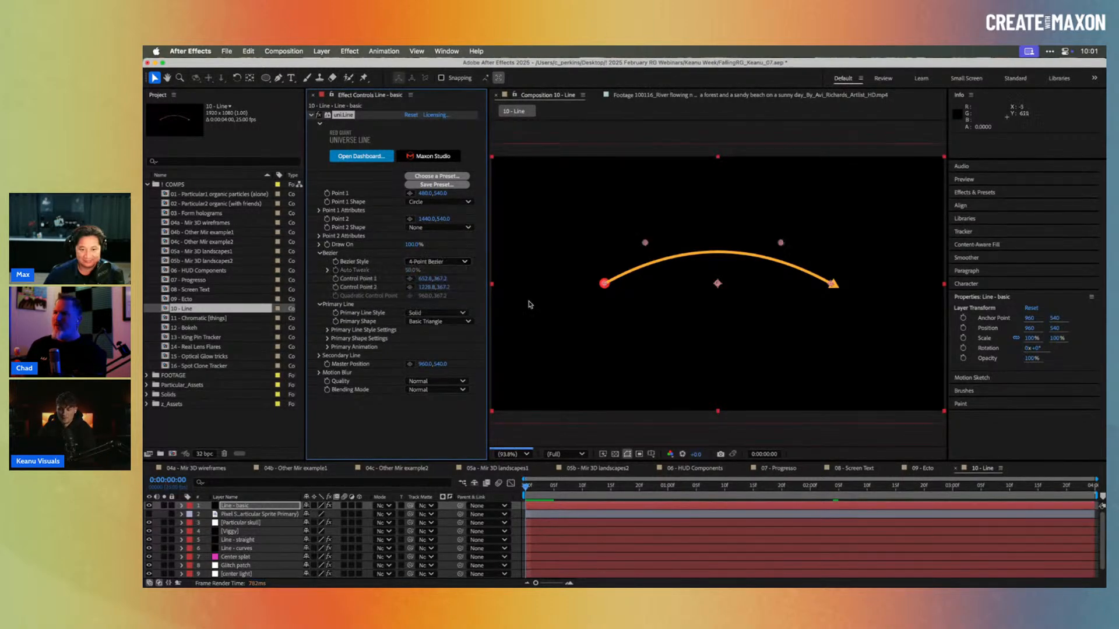
# Step: Reshape the line into an S-curve with Point 2 at about 1582.9, 653.1, and set Point 1 Shape to None
pyautogui.moveTo(645, 243); pyautogui.dragTo(657, 338)
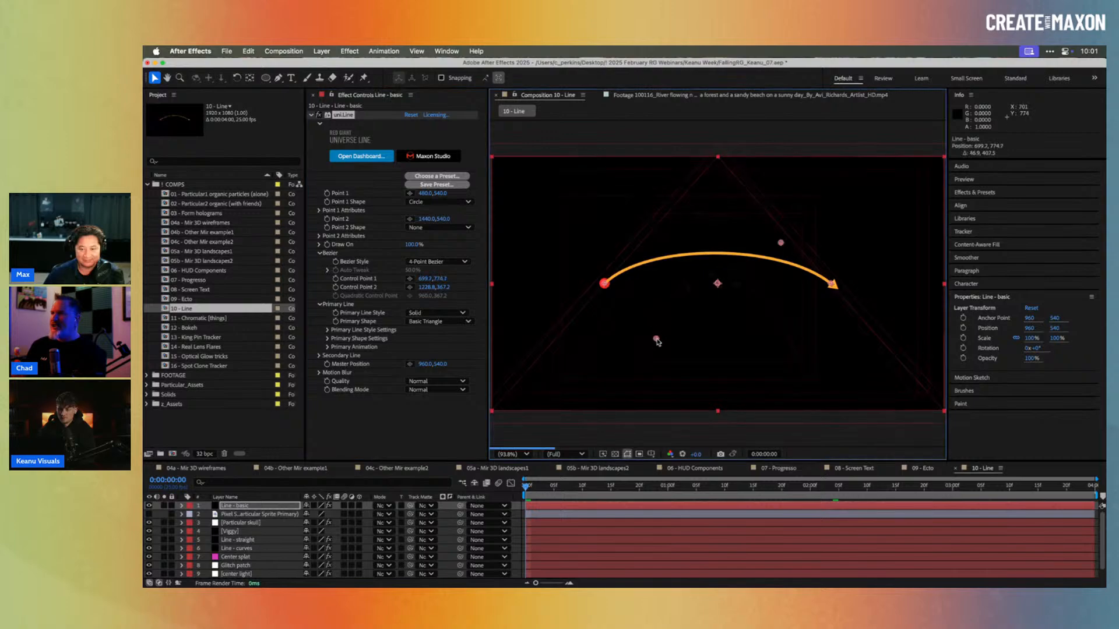
pyautogui.moveTo(782, 243); pyautogui.dragTo(797, 182)
pyautogui.moveTo(830, 285); pyautogui.dragTo(864, 312)
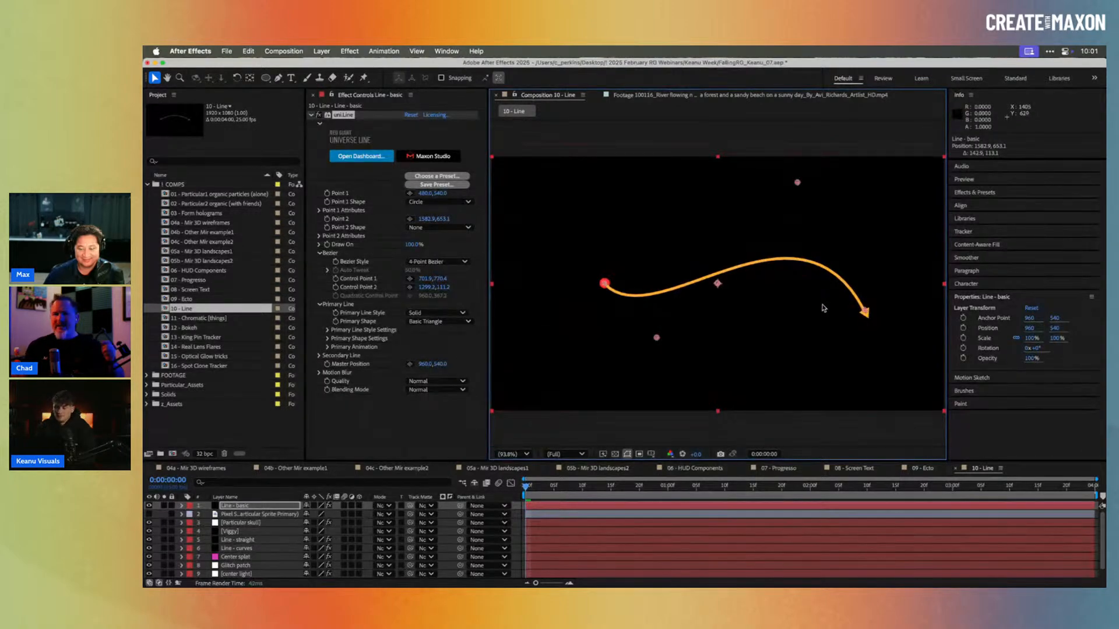
pyautogui.click(449, 208)
pyautogui.click(449, 215)
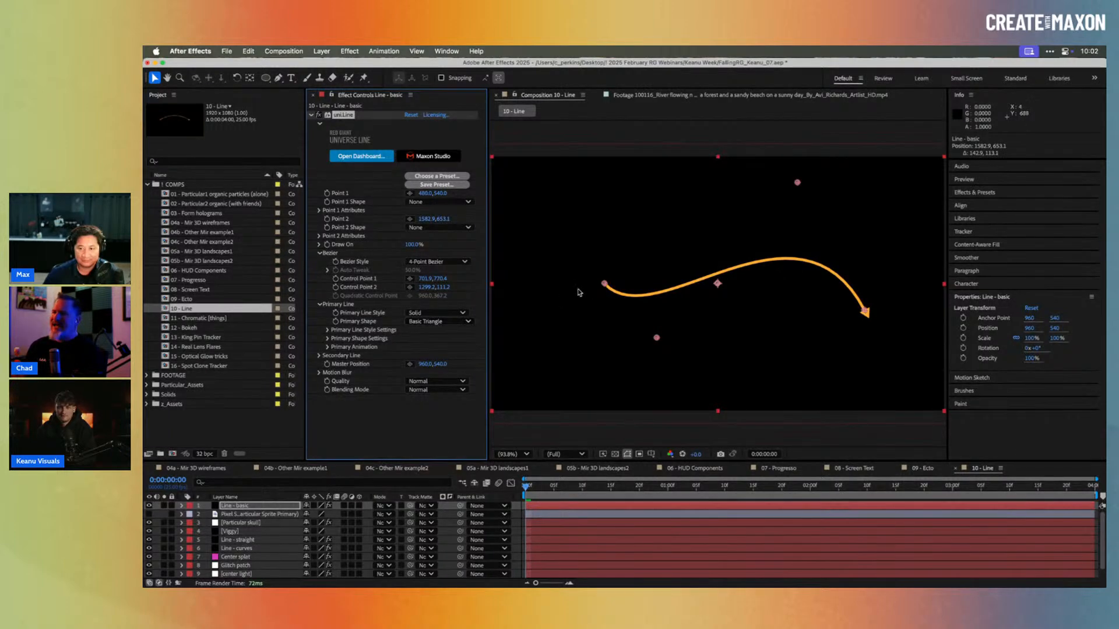
# Step: Hide the Line - basic layer and scrub the skull animation with its curved arrows to 0:00:02:06
pyautogui.click(149, 507)
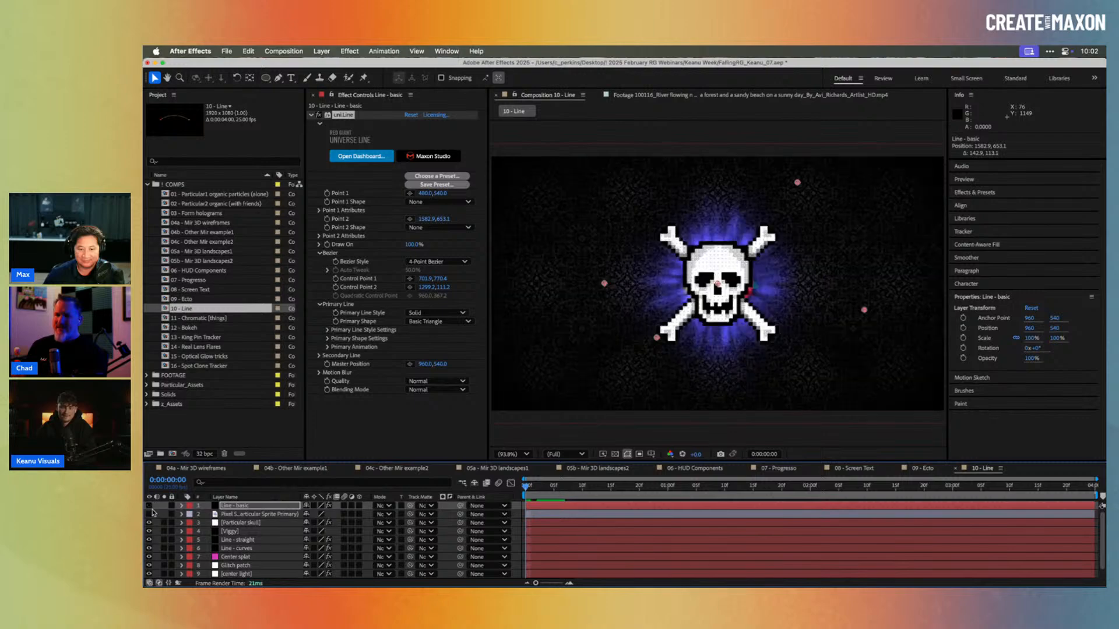
pyautogui.moveTo(546, 488); pyautogui.dragTo(764, 486)
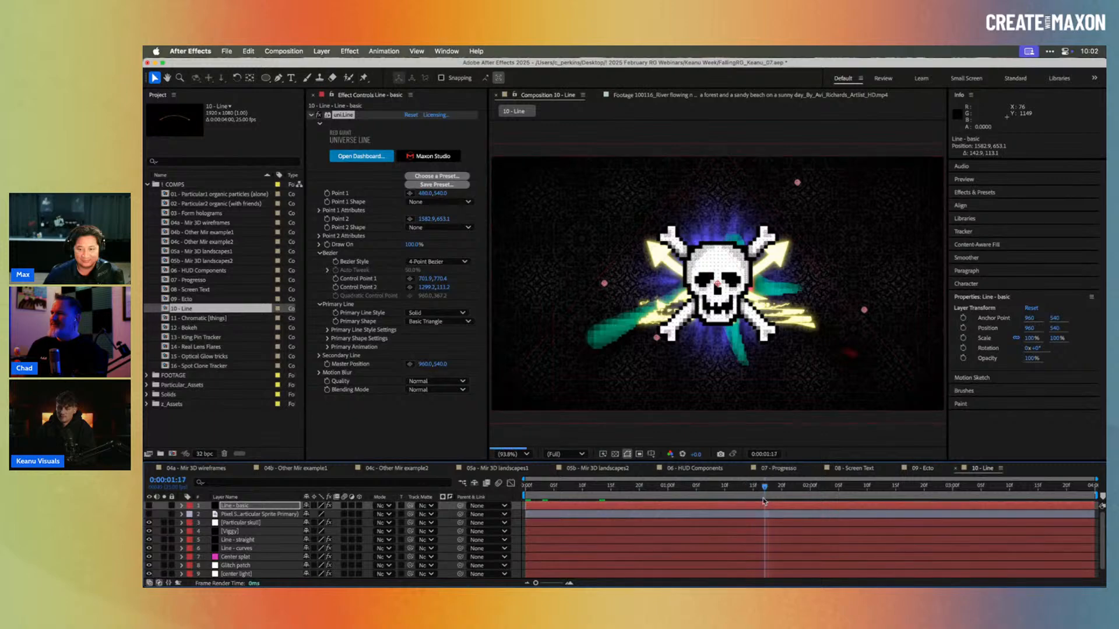
pyautogui.click(828, 491)
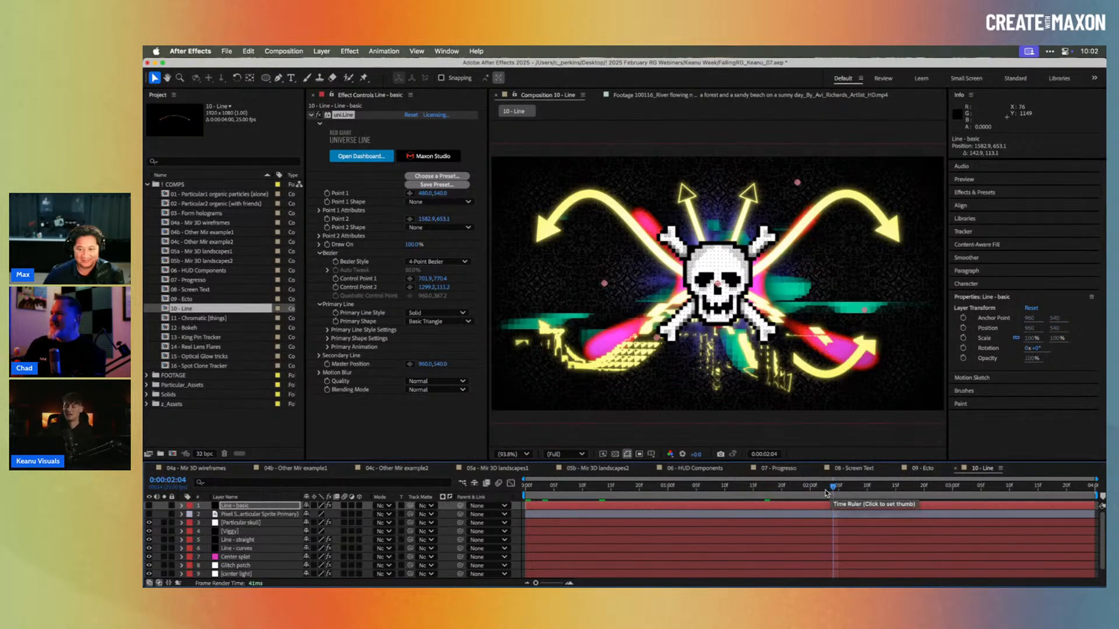
pyautogui.click(814, 488)
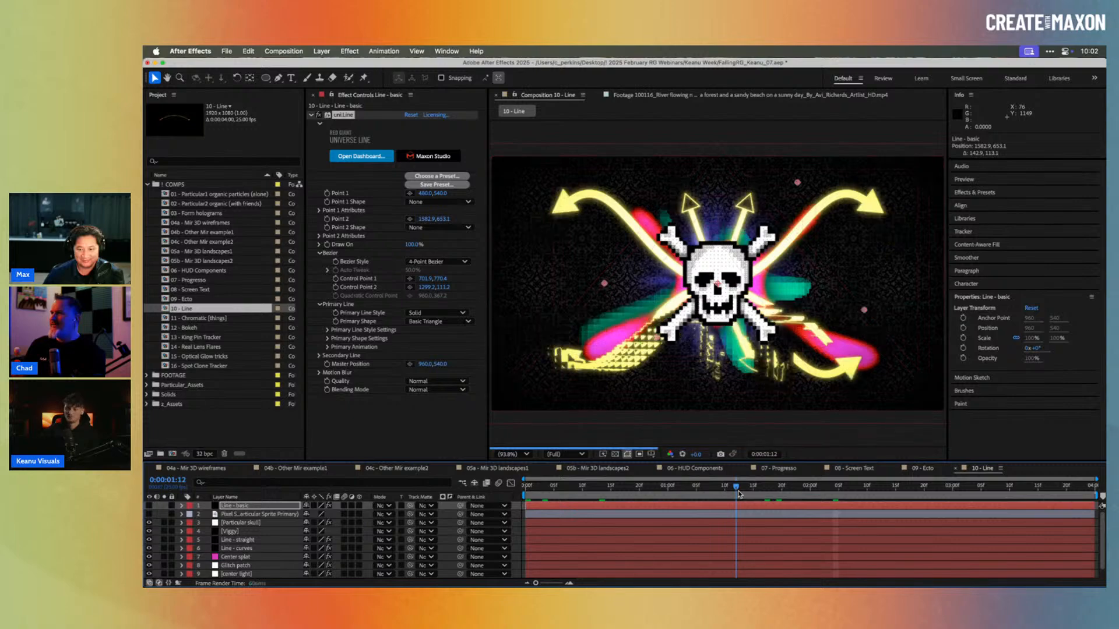
pyautogui.click(843, 491)
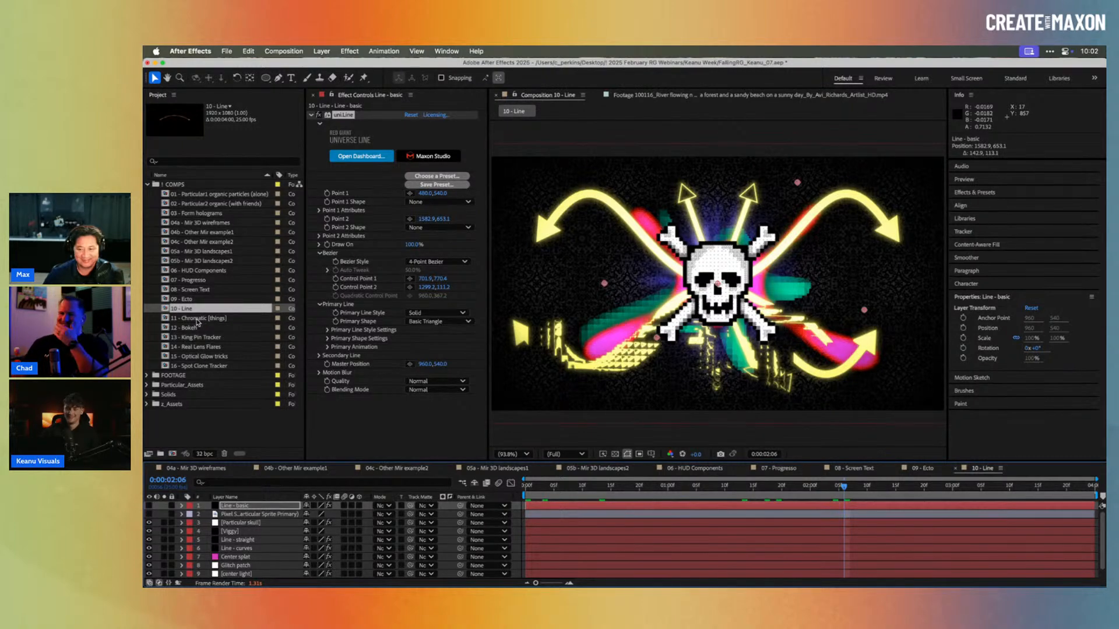
# Step: Open the 11 - Chromatic [things] composition and scrub the footage to examine the chromatic effect, ending at about 0:00:06:03
pyautogui.doubleClick(197, 318)
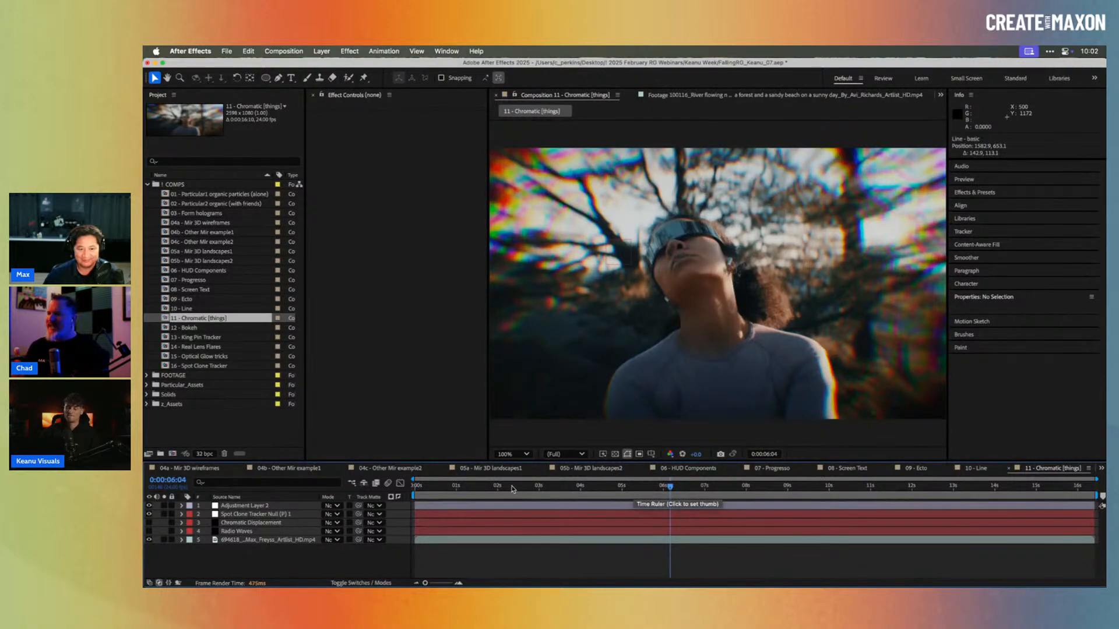
pyautogui.moveTo(509, 489); pyautogui.dragTo(564, 488)
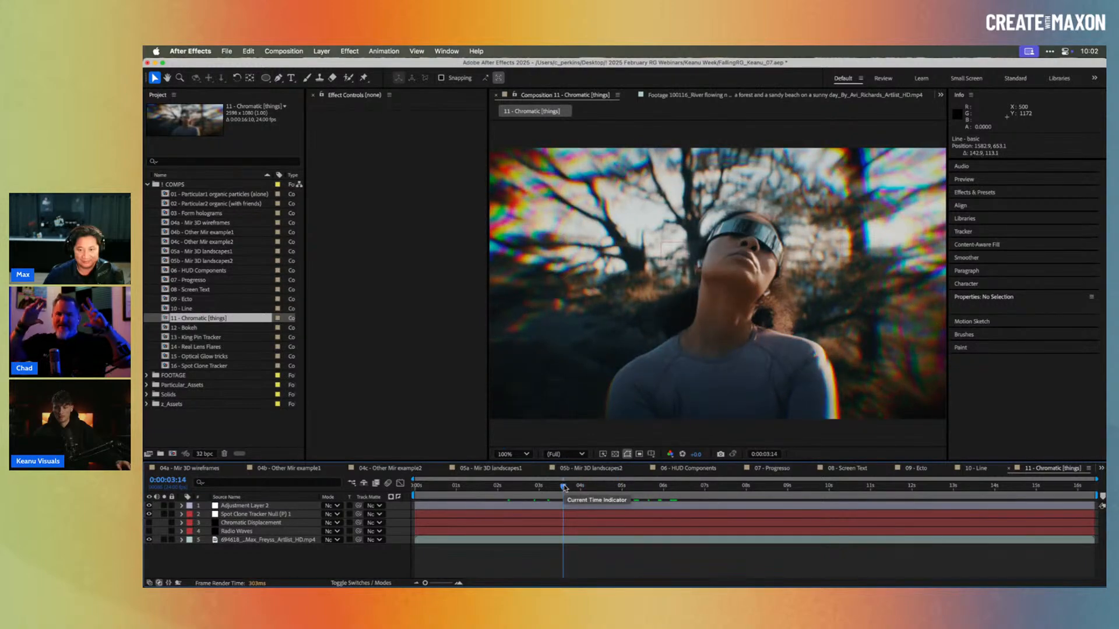
pyautogui.moveTo(564, 488); pyautogui.dragTo(662, 485)
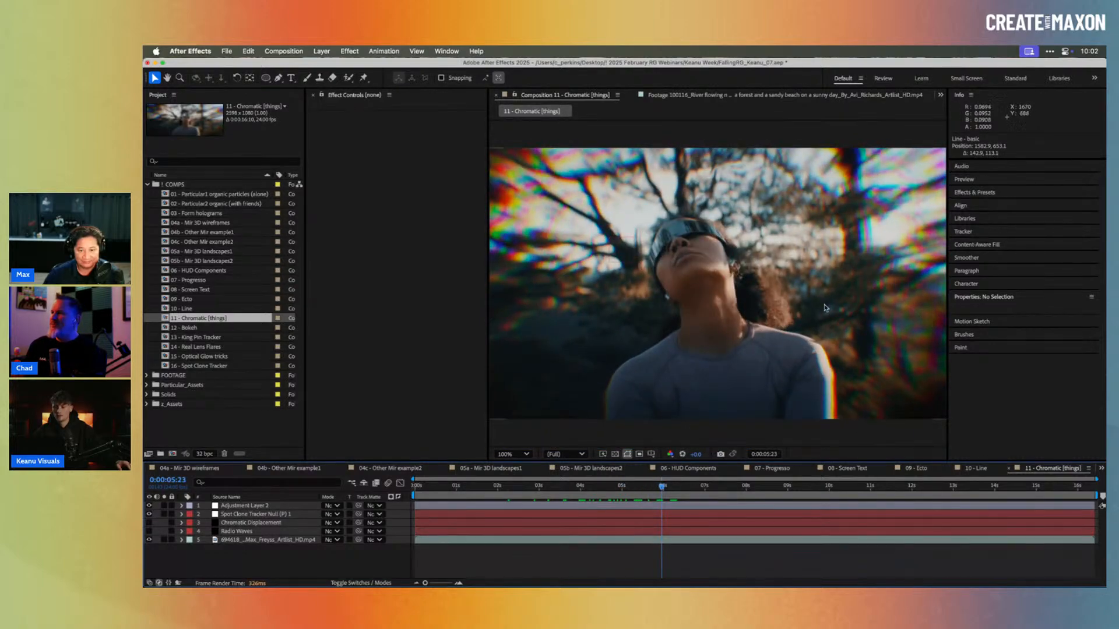
pyautogui.press(',')
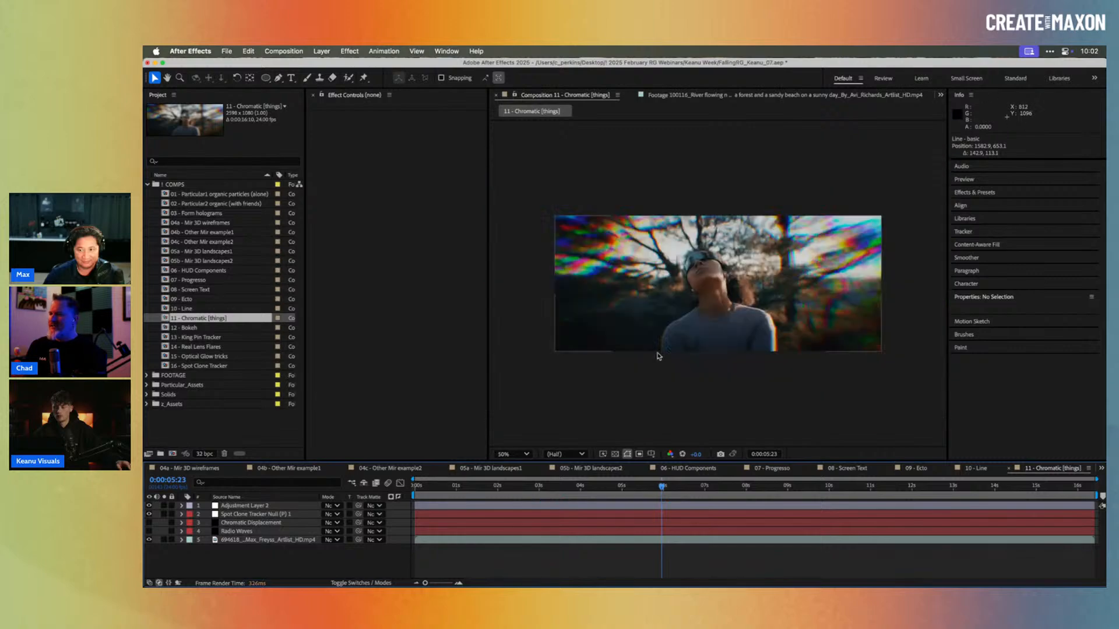
pyautogui.moveTo(652, 488); pyautogui.dragTo(675, 487)
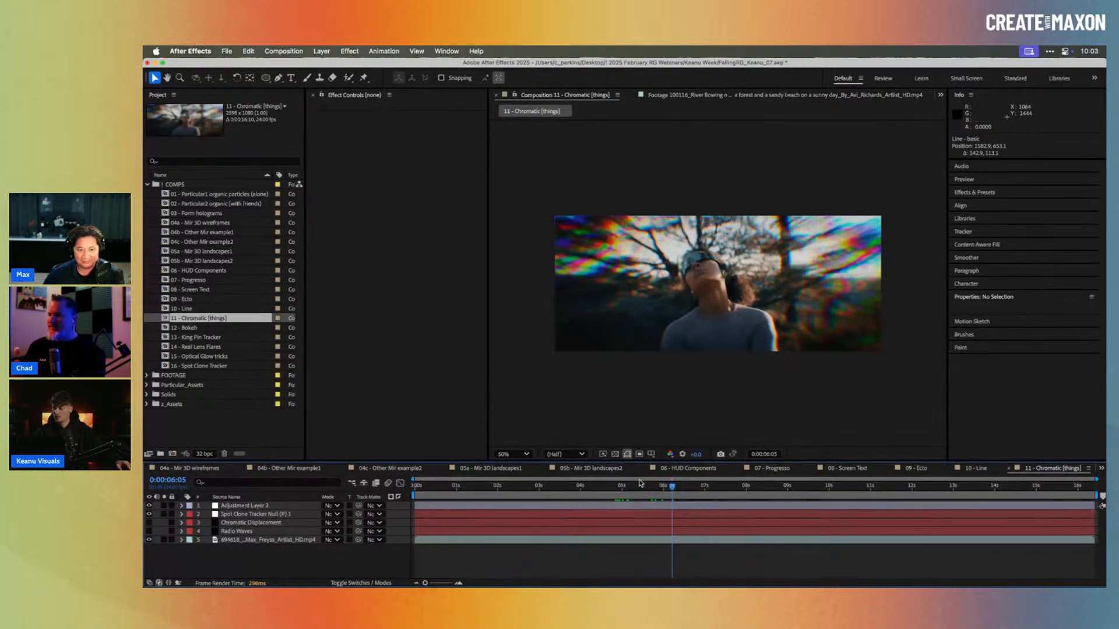
pyautogui.click(606, 488)
pyautogui.moveTo(605, 489); pyautogui.dragTo(672, 486)
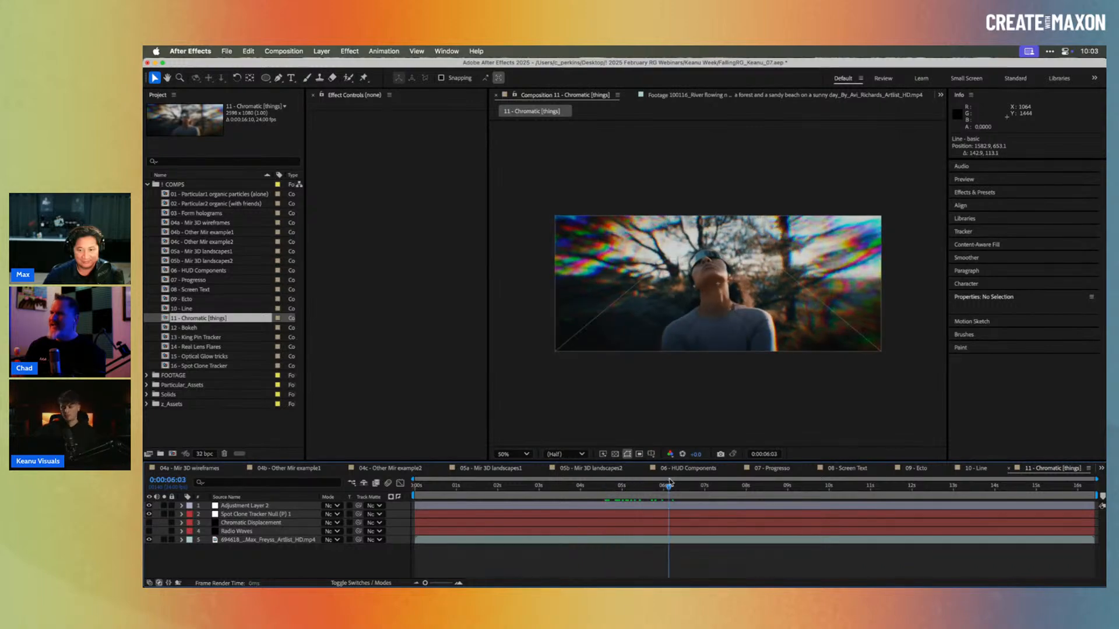
# Step: Open the 12 - Bokeh composition and scrub the robot shot with its HUD element to 0:00:00:19
pyautogui.doubleClick(189, 328)
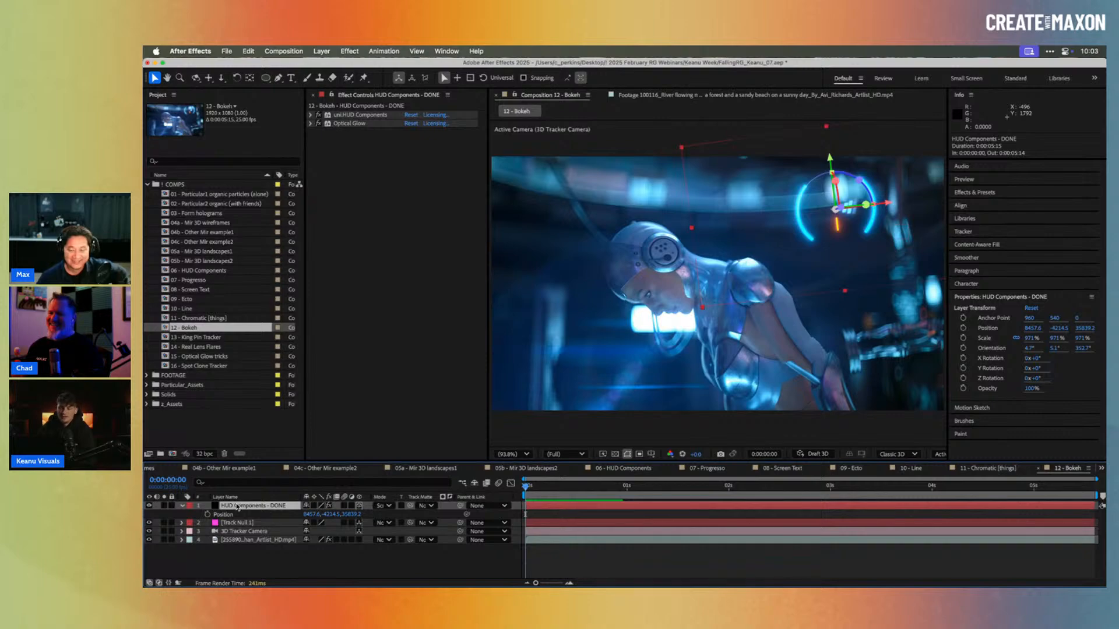
pyautogui.moveTo(548, 489); pyautogui.dragTo(602, 485)
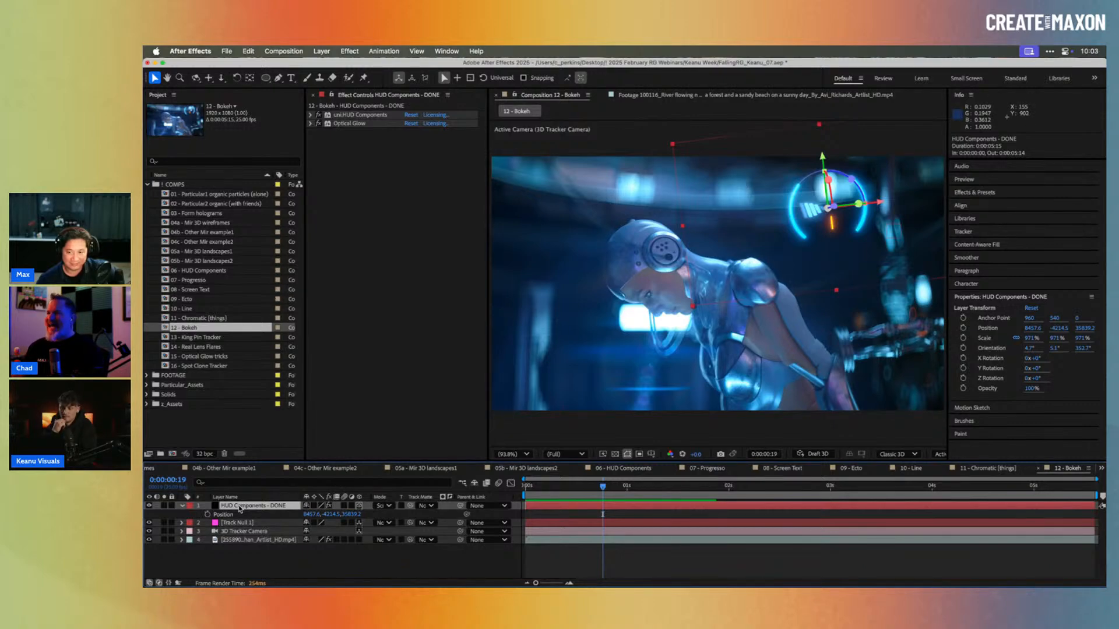
# Step: Apply the uni.Bokeh effect to the HUD Components - DONE layer
pyautogui.hotkey('ctrl', 'space')
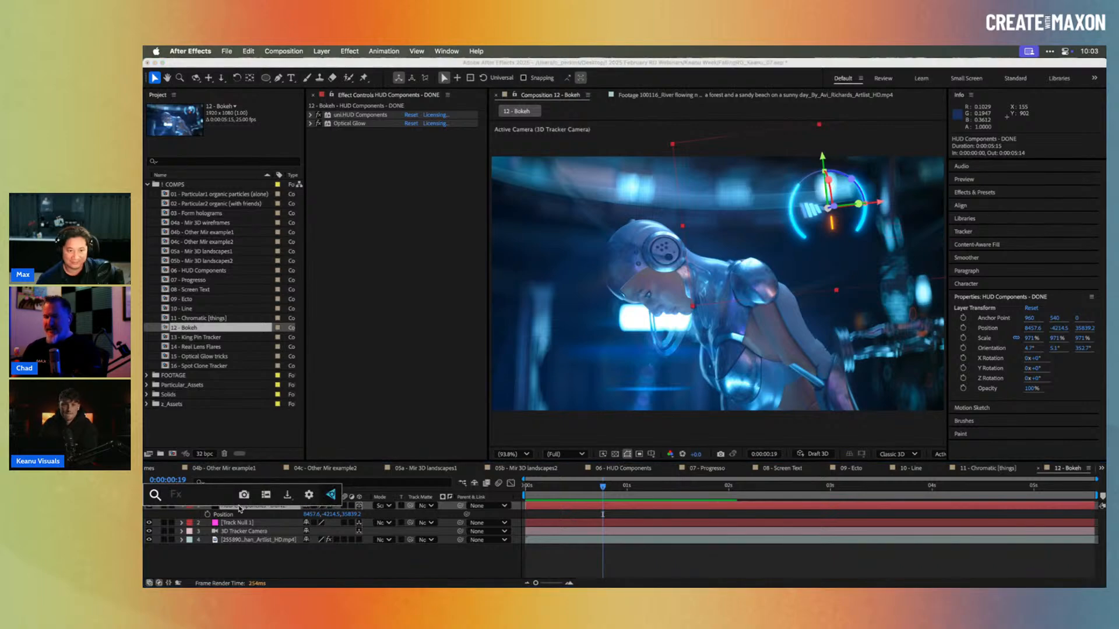
pyautogui.write('boke')
pyautogui.press('Return')
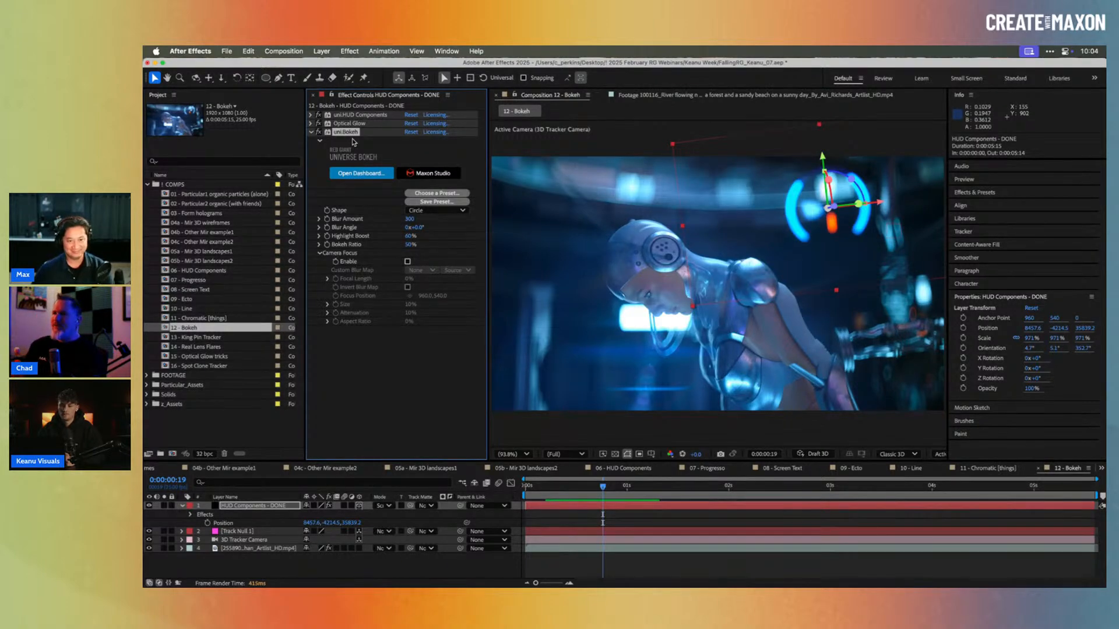
# Step: Set the HUD layer's Bokeh Blur Amount to 500 and Bokeh Ratio to 30%, and scrub to 0:00:00:21
pyautogui.click(410, 219)
pyautogui.write('500')
pyautogui.press('Return')
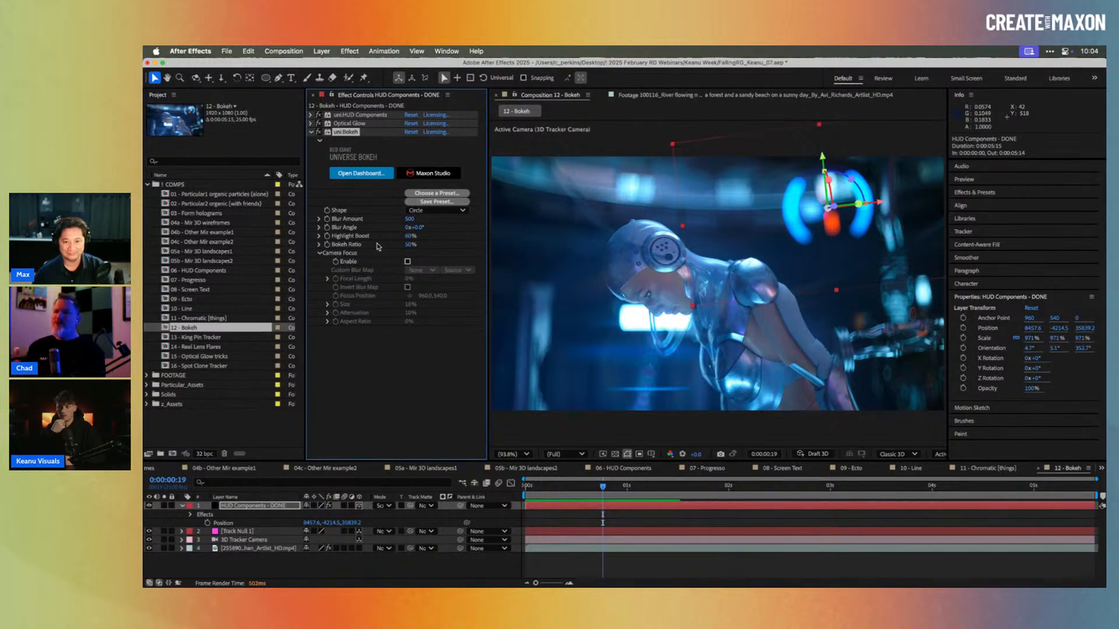
pyautogui.click(412, 246)
pyautogui.write('30')
pyautogui.press('Return')
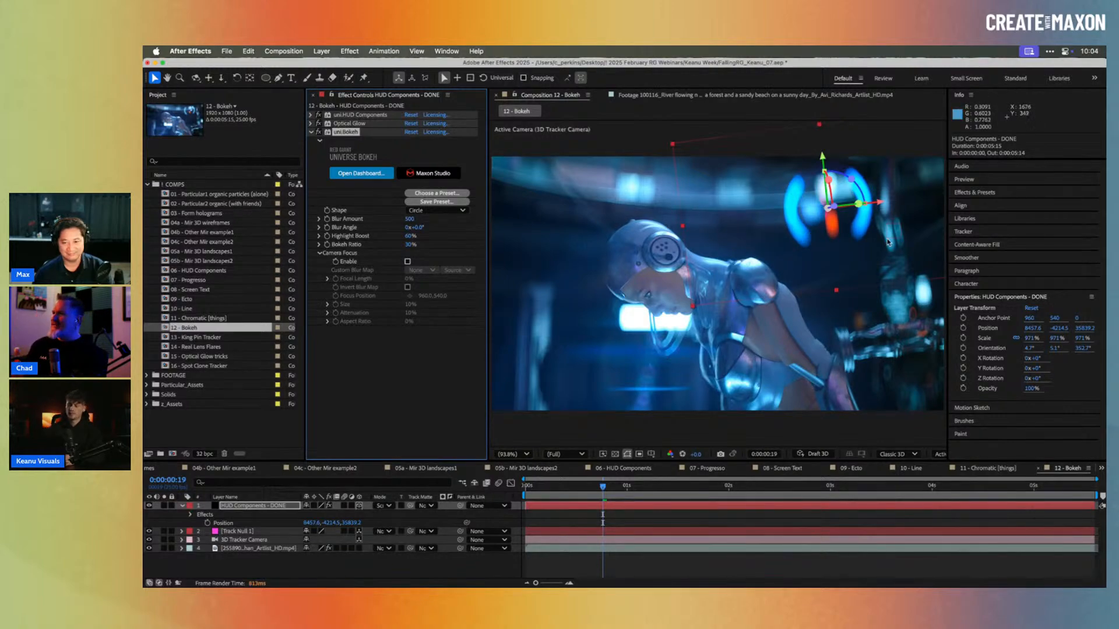
pyautogui.moveTo(606, 484); pyautogui.dragTo(583, 489)
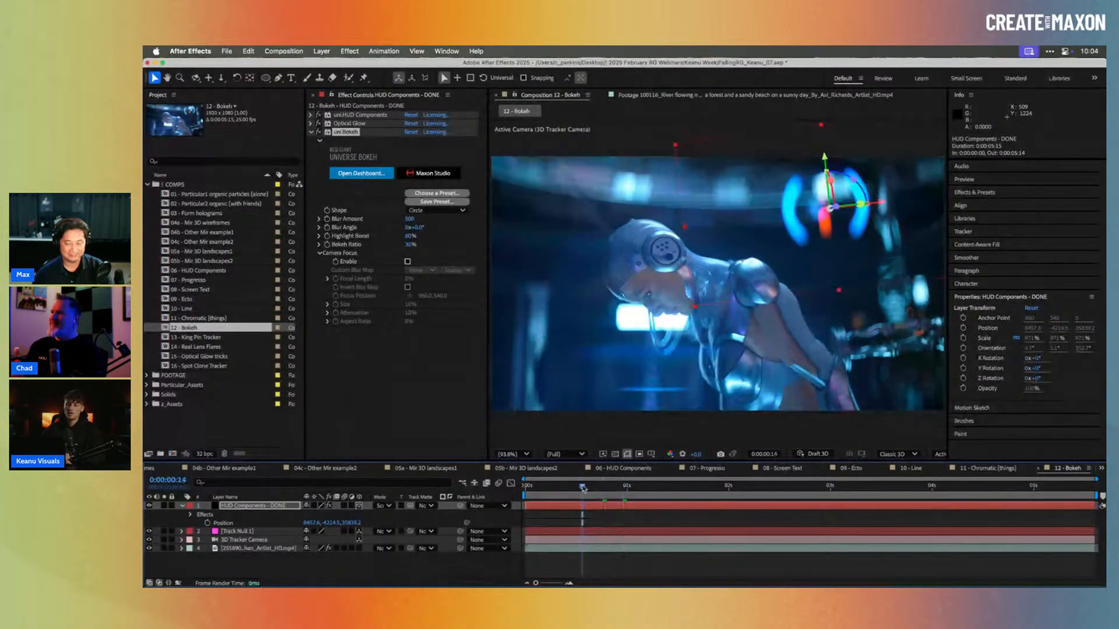
pyautogui.click(610, 485)
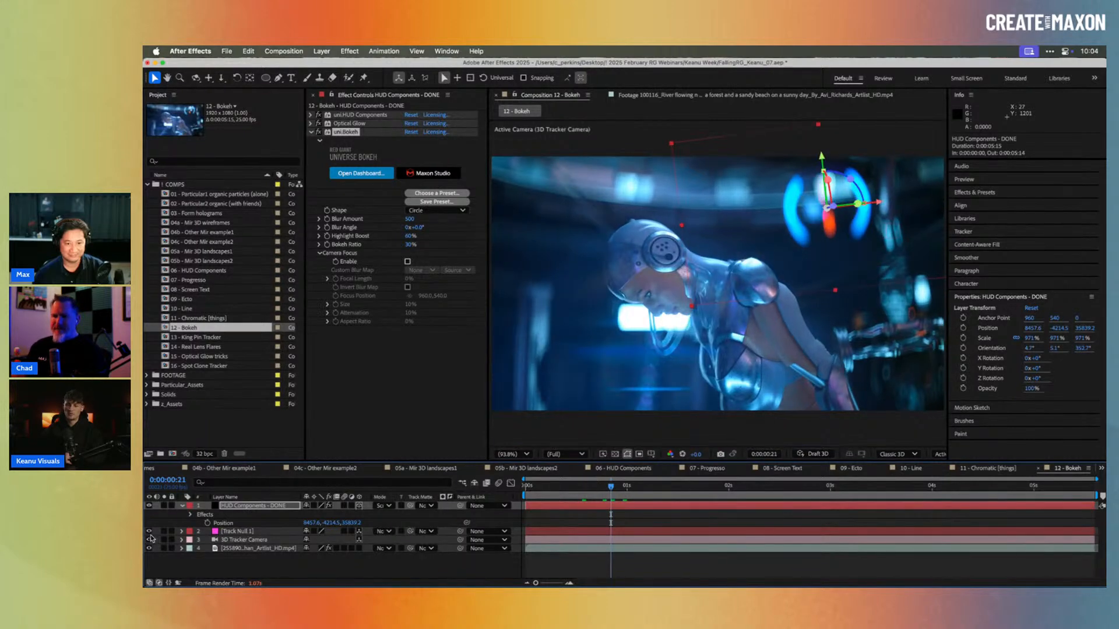
# Step: Solo the robot footage layer and apply the uni.Bokeh effect to it
pyautogui.click(164, 549)
pyautogui.click(235, 550)
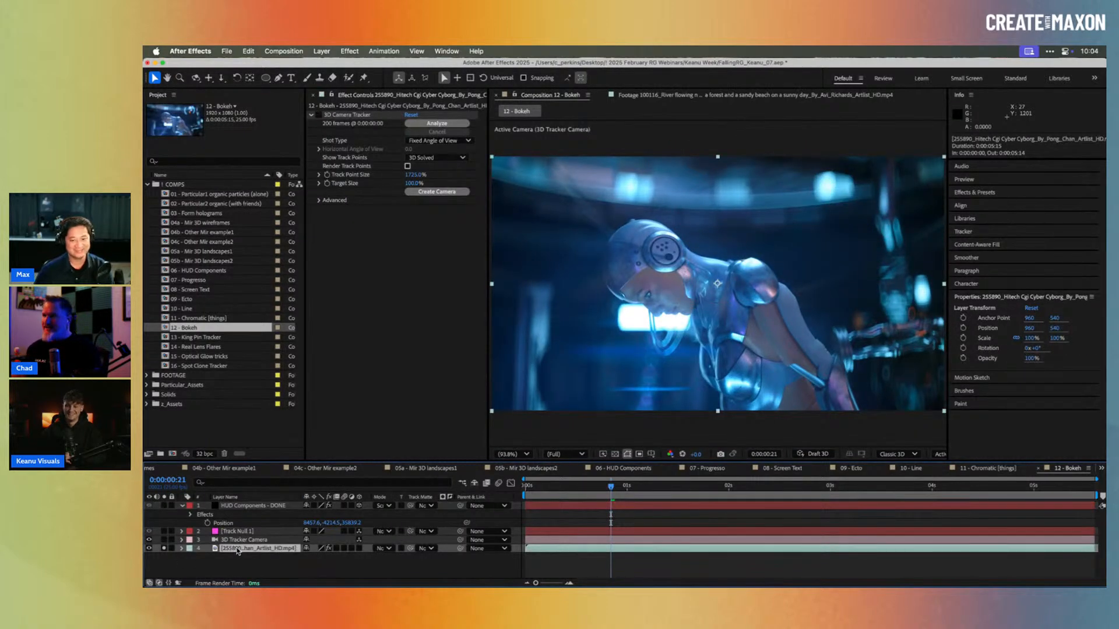
pyautogui.hotkey('ctrl', 'space')
pyautogui.write('bok')
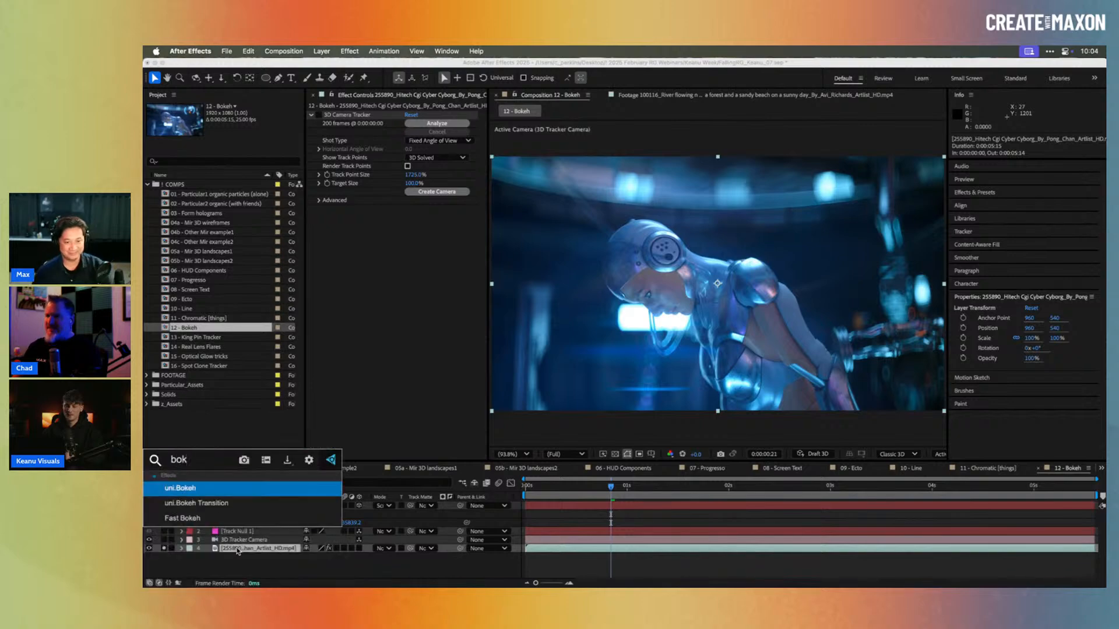
pyautogui.press('Return')
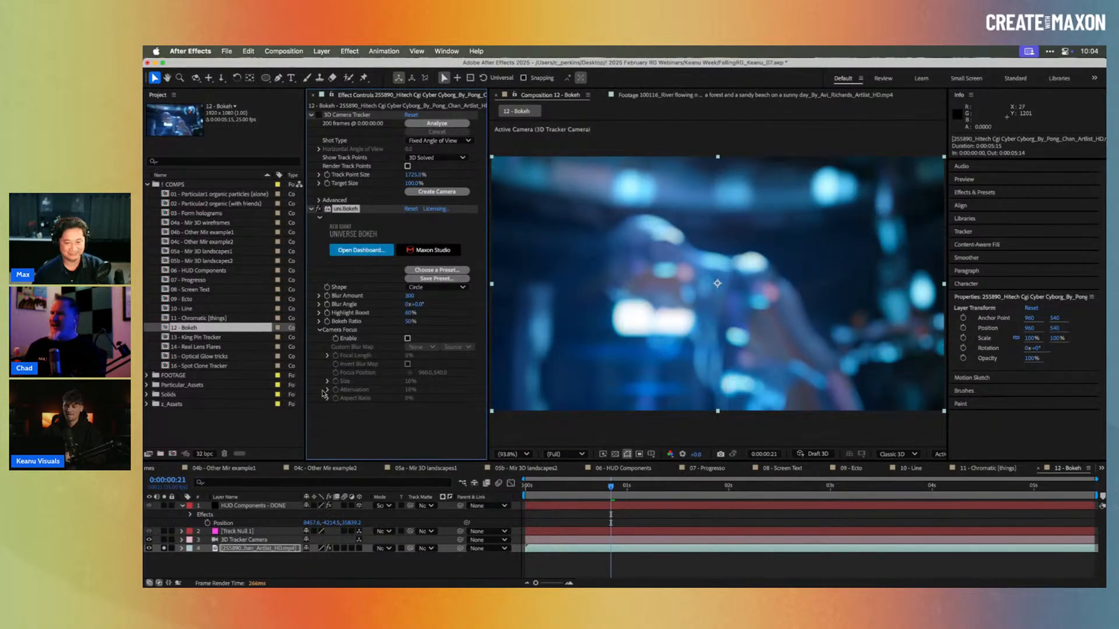
# Step: Set the footage's Bokeh to Blur Amount 540, Bokeh Ratio 30% and Highlight Boost 100%, and scrub to 0:00:01:04
pyautogui.moveTo(410, 296); pyautogui.dragTo(419, 299)
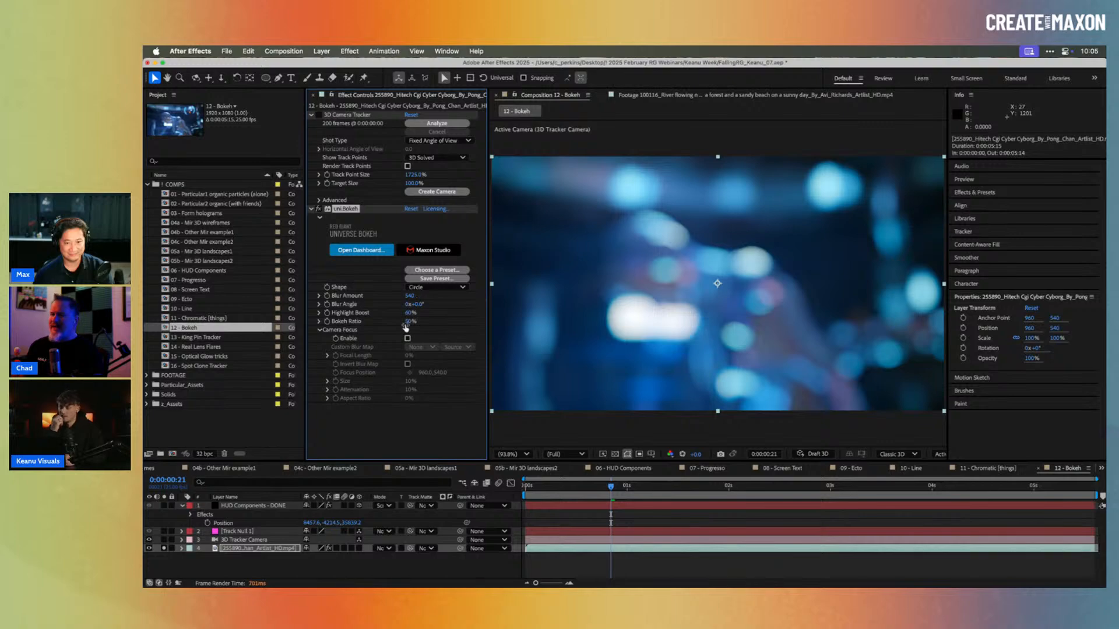
pyautogui.click(409, 322)
pyautogui.write('30')
pyautogui.press('Return')
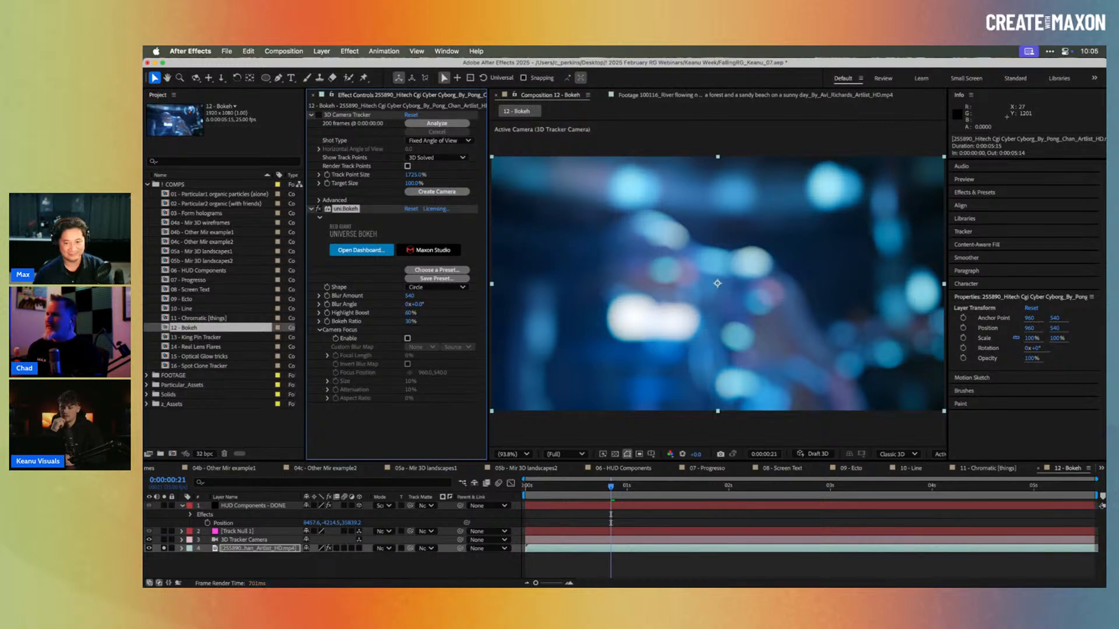
pyautogui.click(409, 314)
pyautogui.write('70')
pyautogui.moveTo(425, 311); pyautogui.dragTo(456, 316)
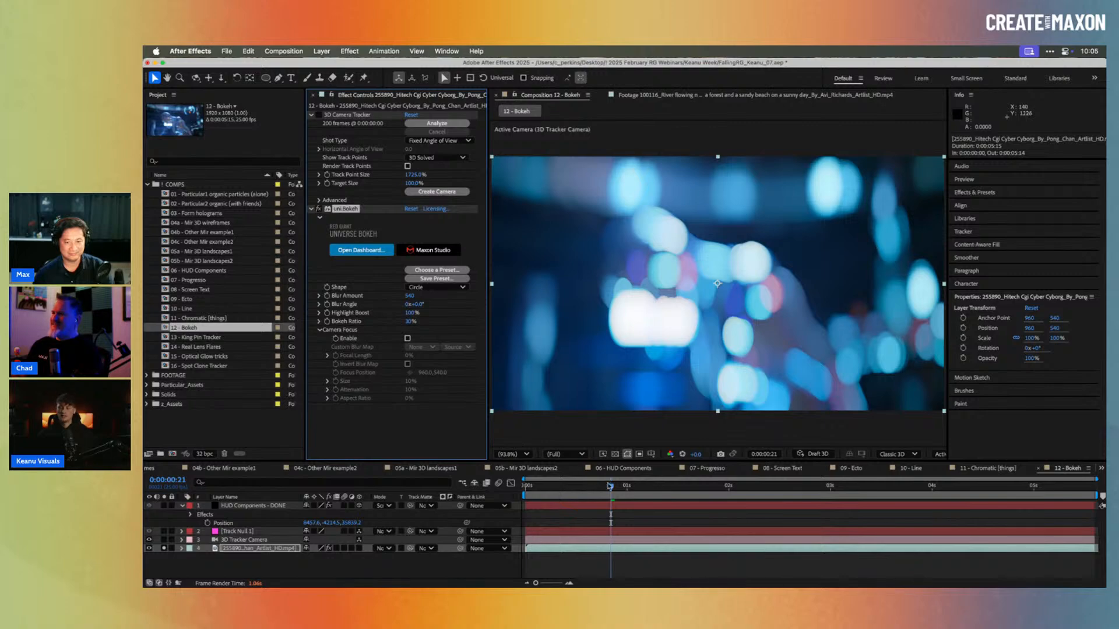
pyautogui.moveTo(636, 488); pyautogui.dragTo(660, 489)
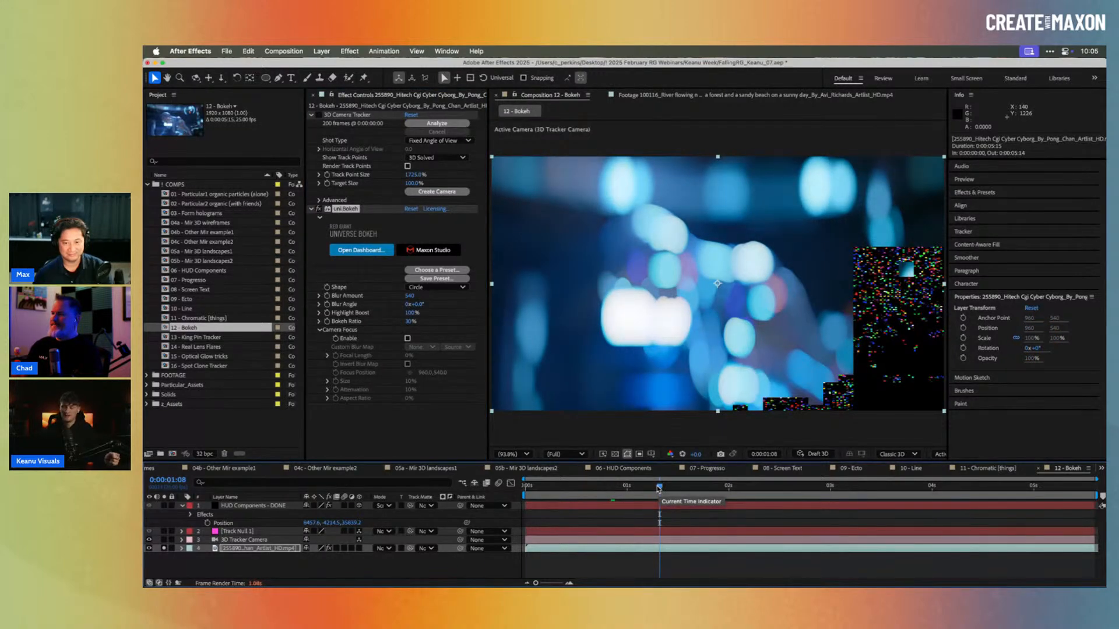
pyautogui.click(645, 490)
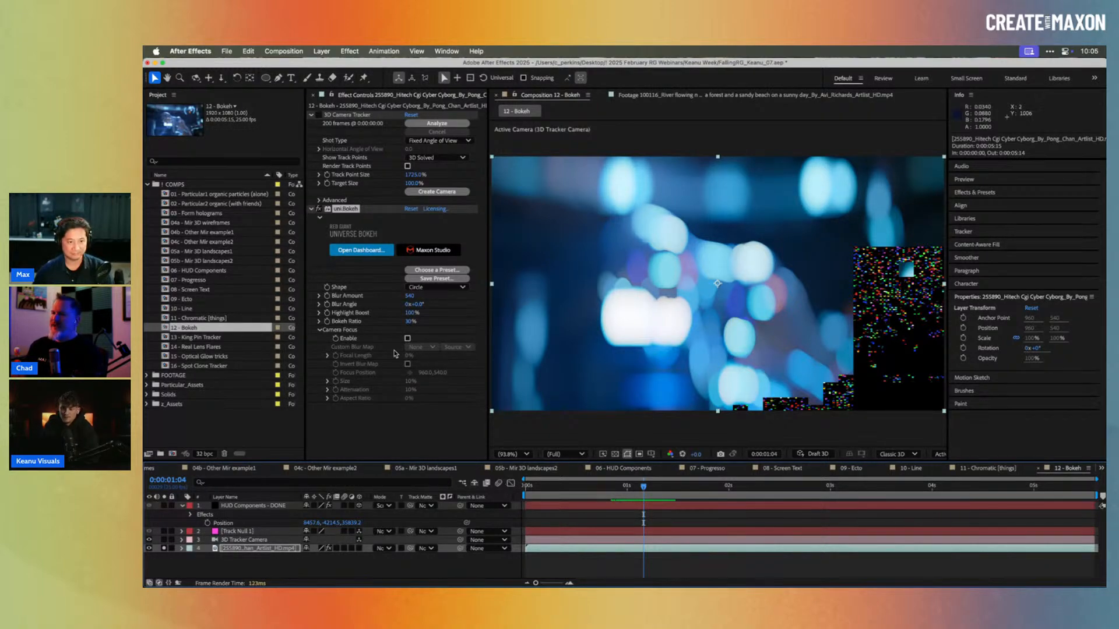
# Step: In the 13 - King Pin Tracker composition at 0:00:00:13, hide the SEND HELP - START layer and show SEND HELP - FINAL
pyautogui.doubleClick(184, 338)
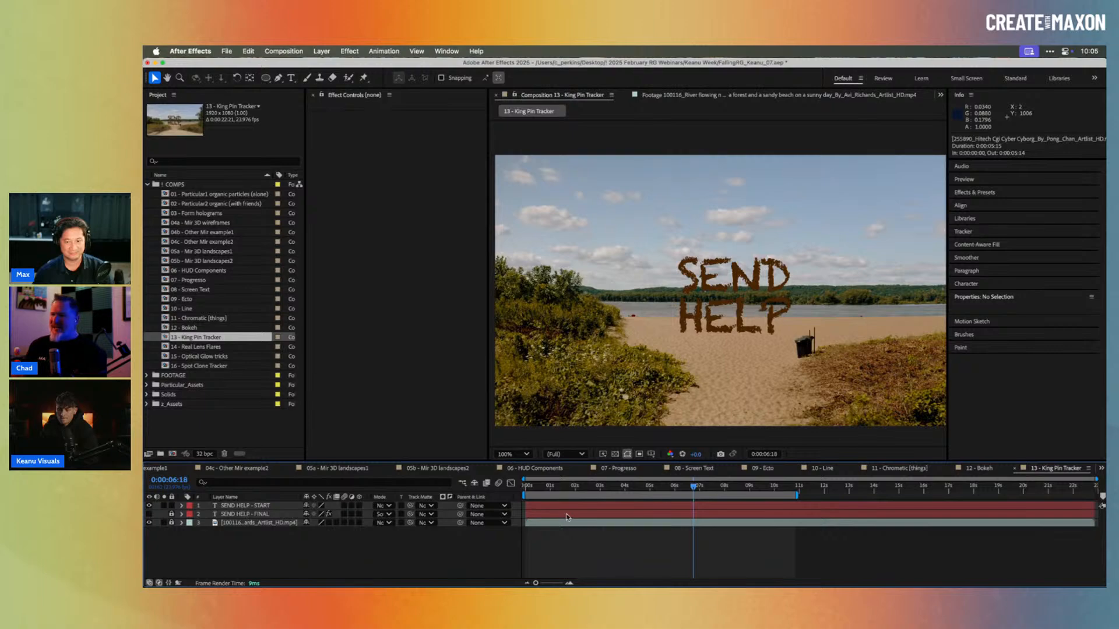
pyautogui.click(539, 489)
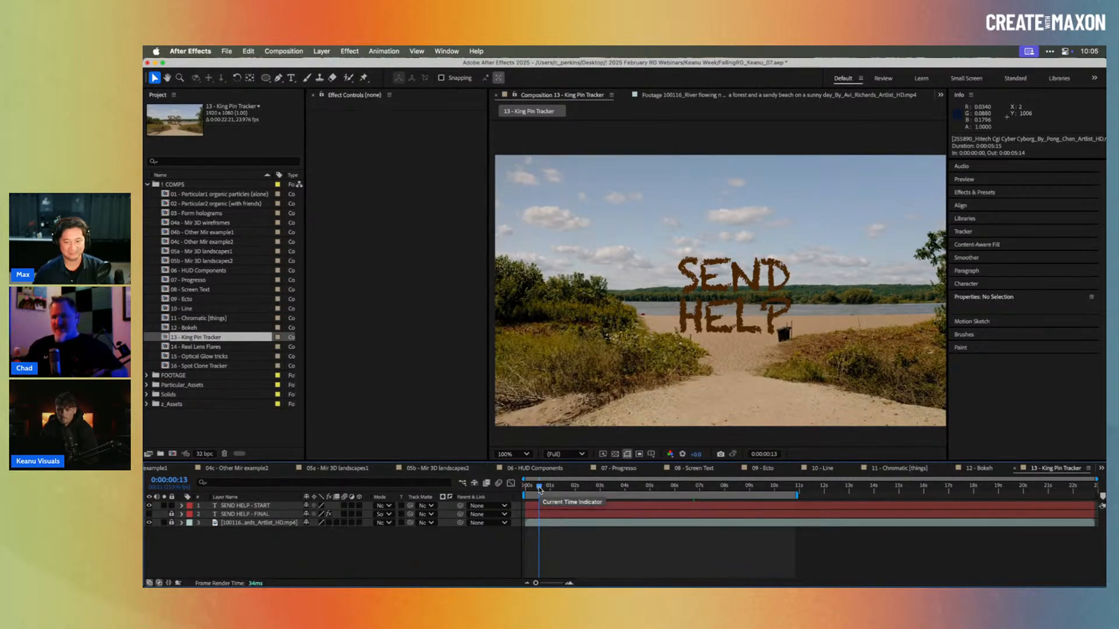
pyautogui.click(251, 505)
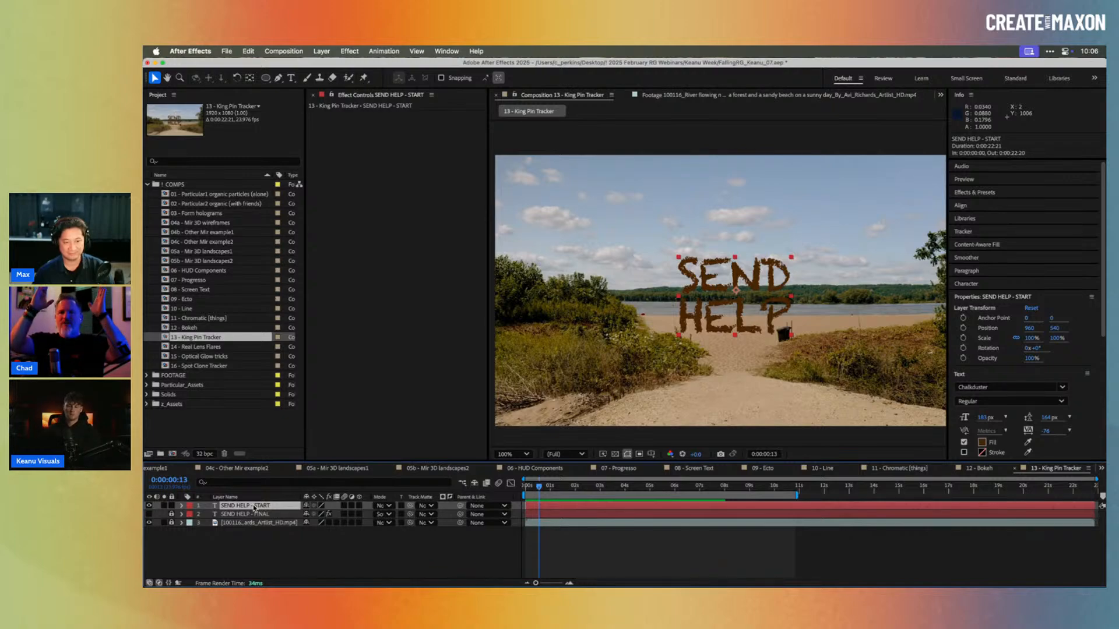
pyautogui.click(149, 506)
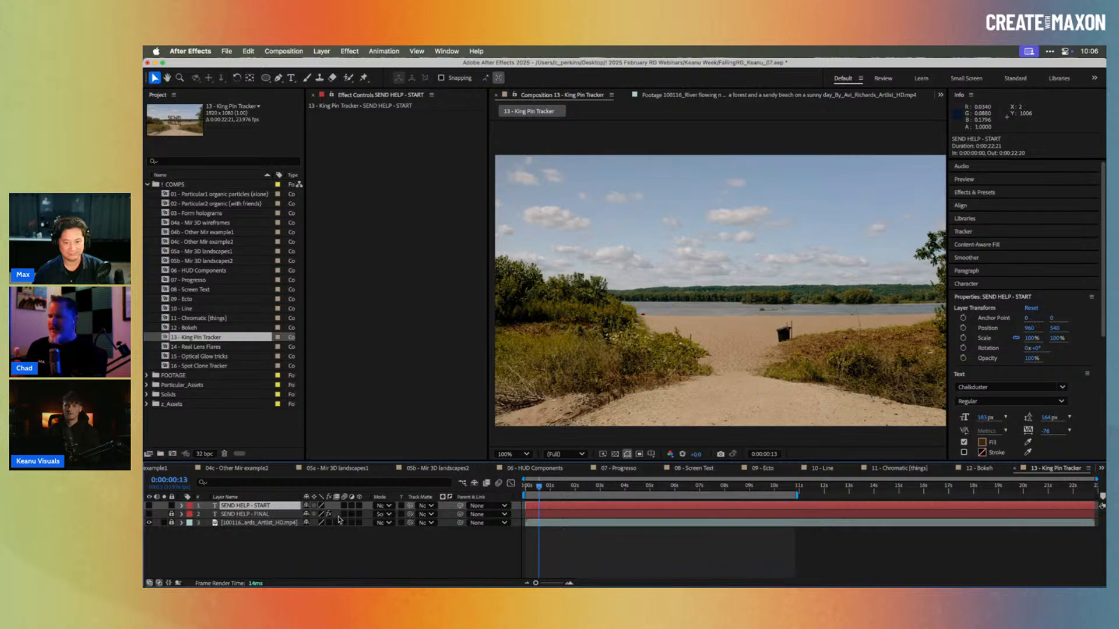
pyautogui.click(149, 514)
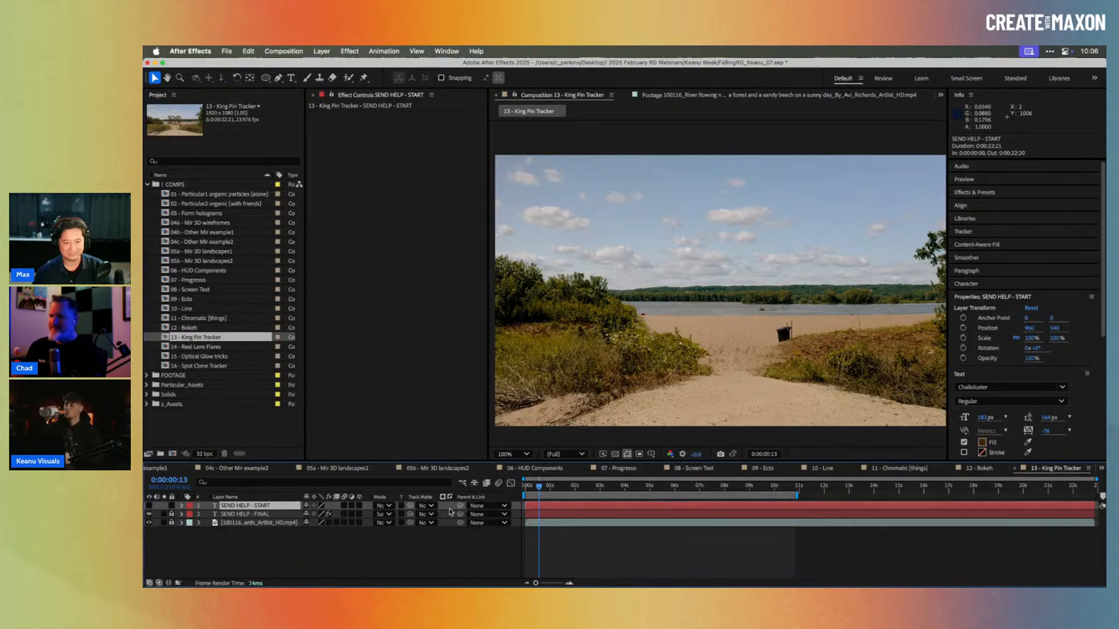
# Step: Scrub the SEND HELP sand text to 0:00:07:15 and back to 0:00:06:00, briefly opening 14 - Real Lens Flares and returning
pyautogui.moveTo(539, 487); pyautogui.dragTo(716, 495)
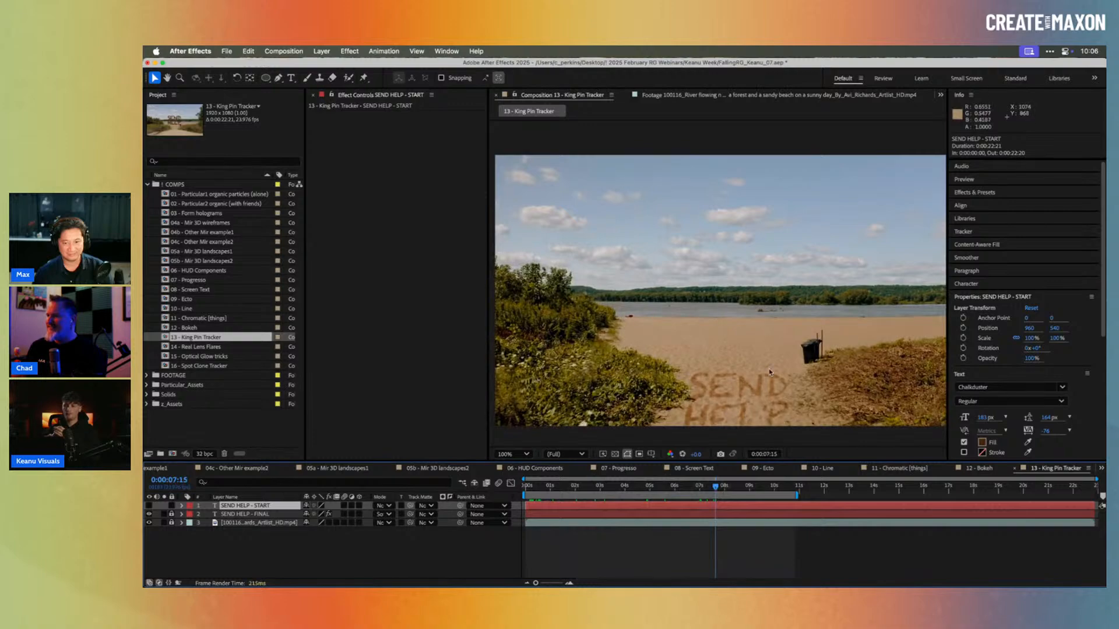
pyautogui.moveTo(771, 370); pyautogui.dragTo(761, 313)
pyautogui.moveTo(715, 488); pyautogui.dragTo(675, 494)
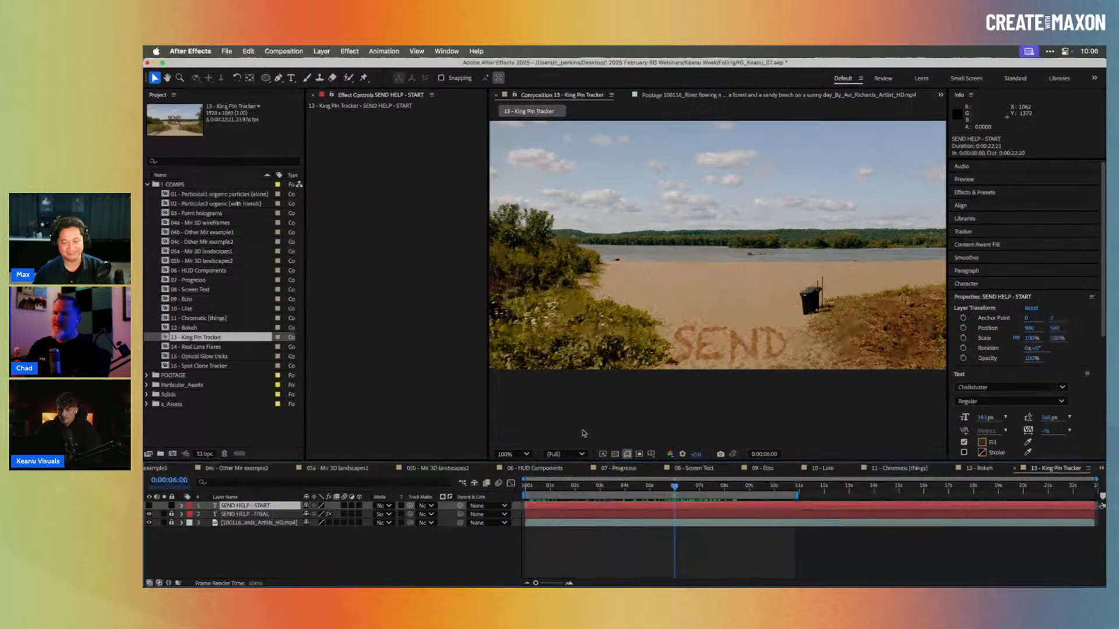
pyautogui.doubleClick(217, 347)
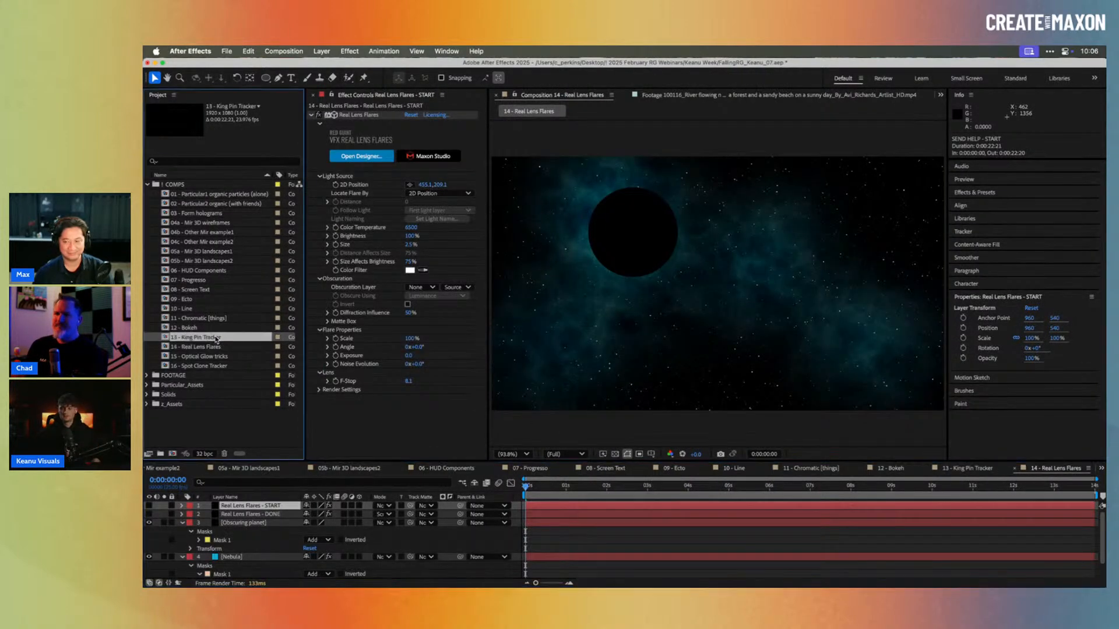
pyautogui.doubleClick(217, 338)
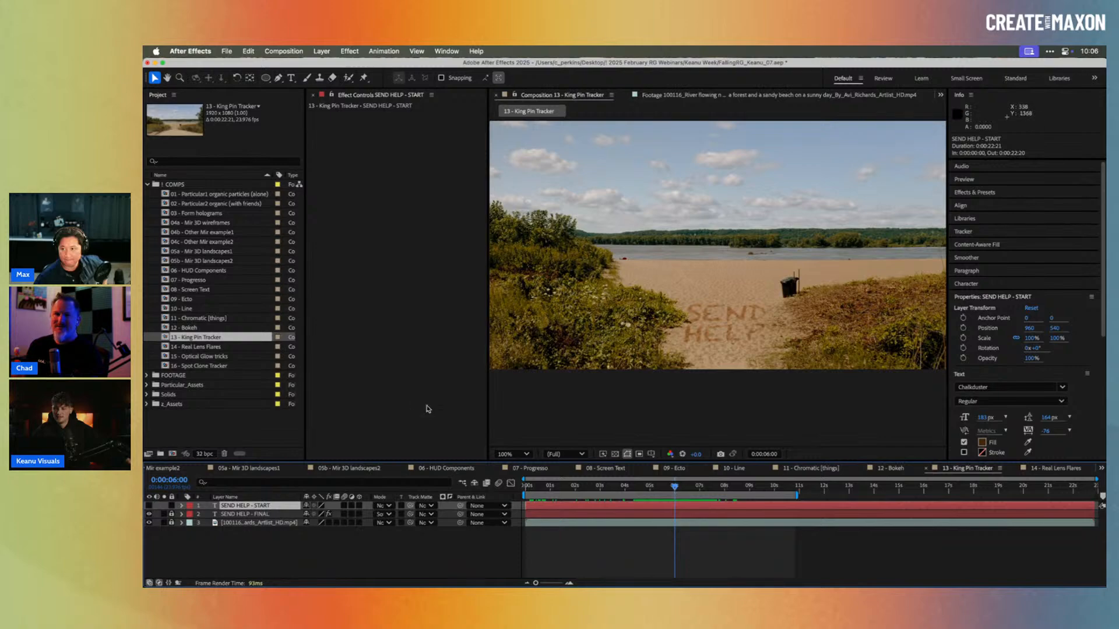
# Step: Open the 14 - Real Lens Flares composition at 0:00:01:01, show the Real Lens Flares - DONE layer and examine its Obscuration settings
pyautogui.doubleClick(201, 347)
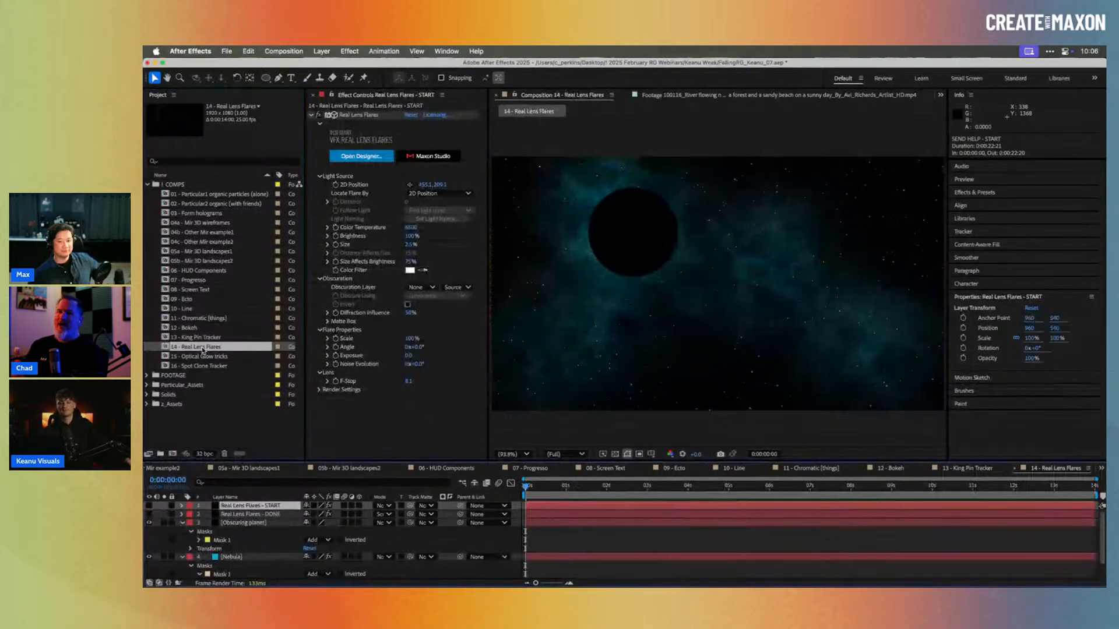
pyautogui.moveTo(555, 487); pyautogui.dragTo(567, 488)
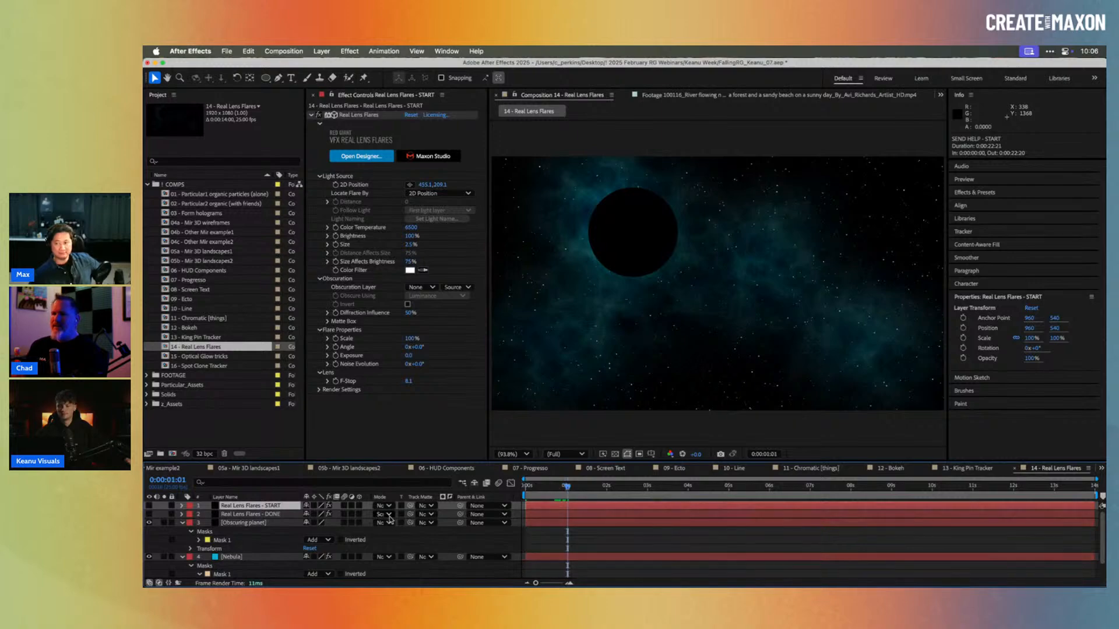
pyautogui.click(149, 514)
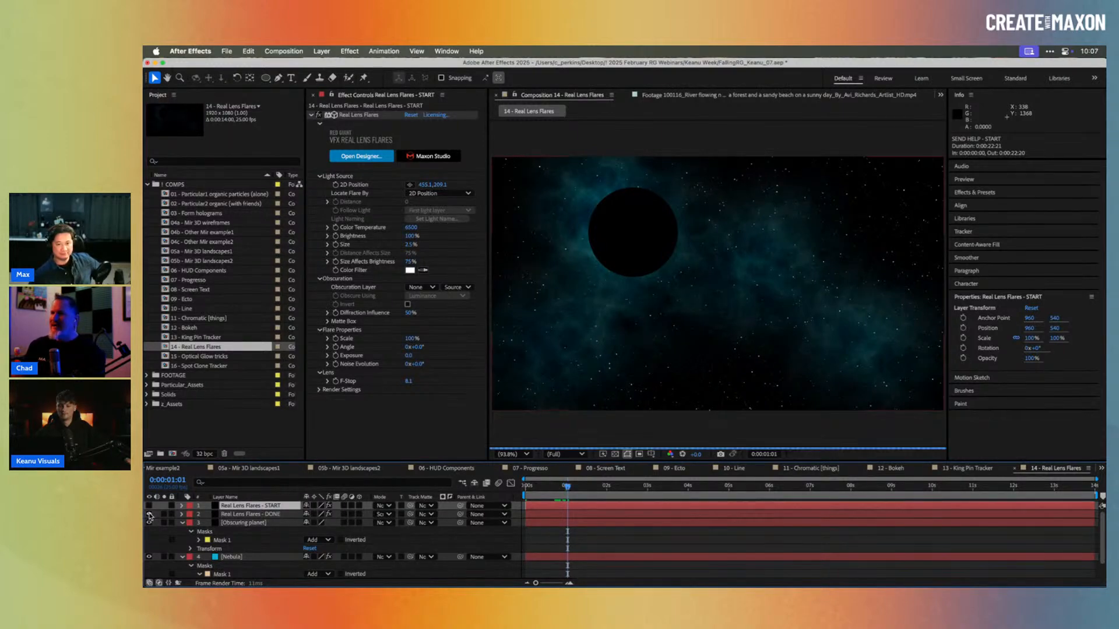
pyautogui.click(260, 523)
pyautogui.click(259, 514)
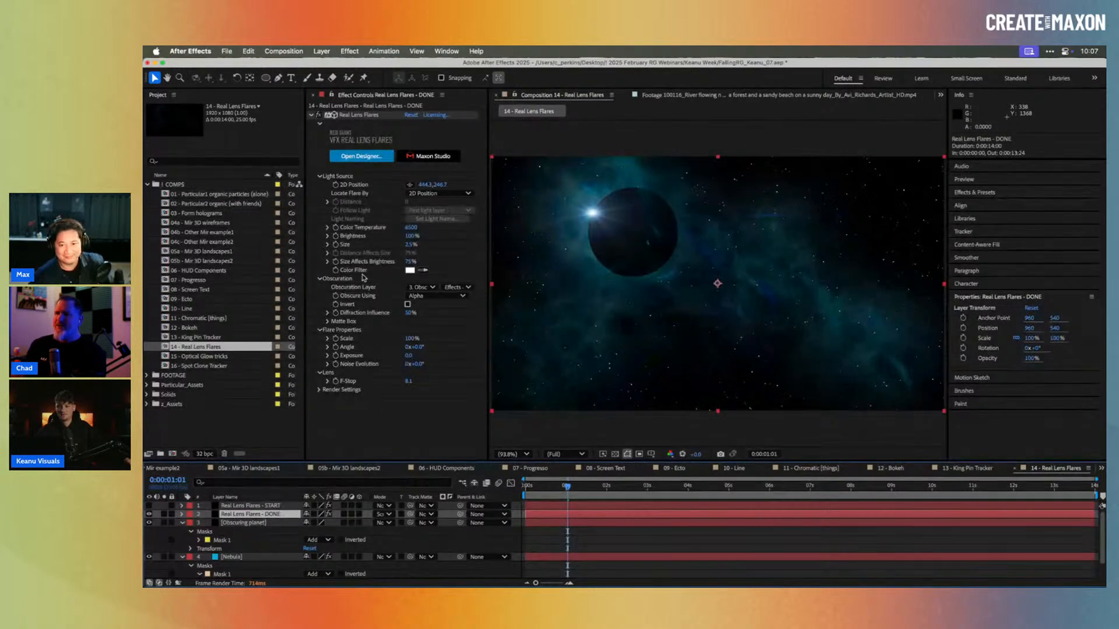
pyautogui.click(322, 279)
pyautogui.click(322, 280)
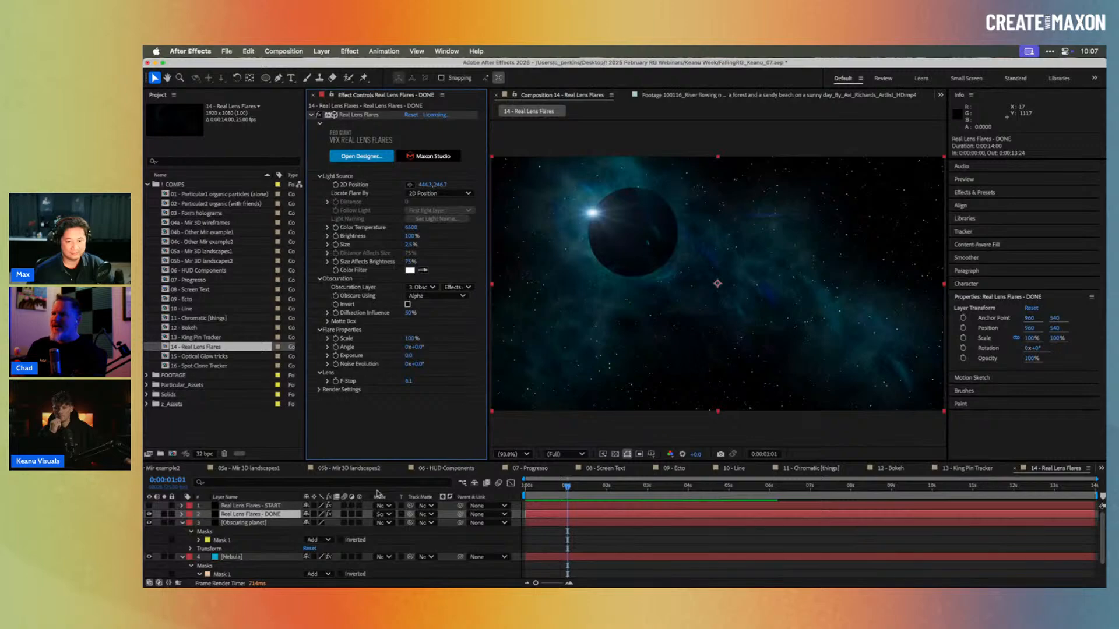
# Step: Try moving the flare away from the planet, undo it, and set its horizontal 2D Position to about 445.3 at the planet's edge
pyautogui.click(358, 115)
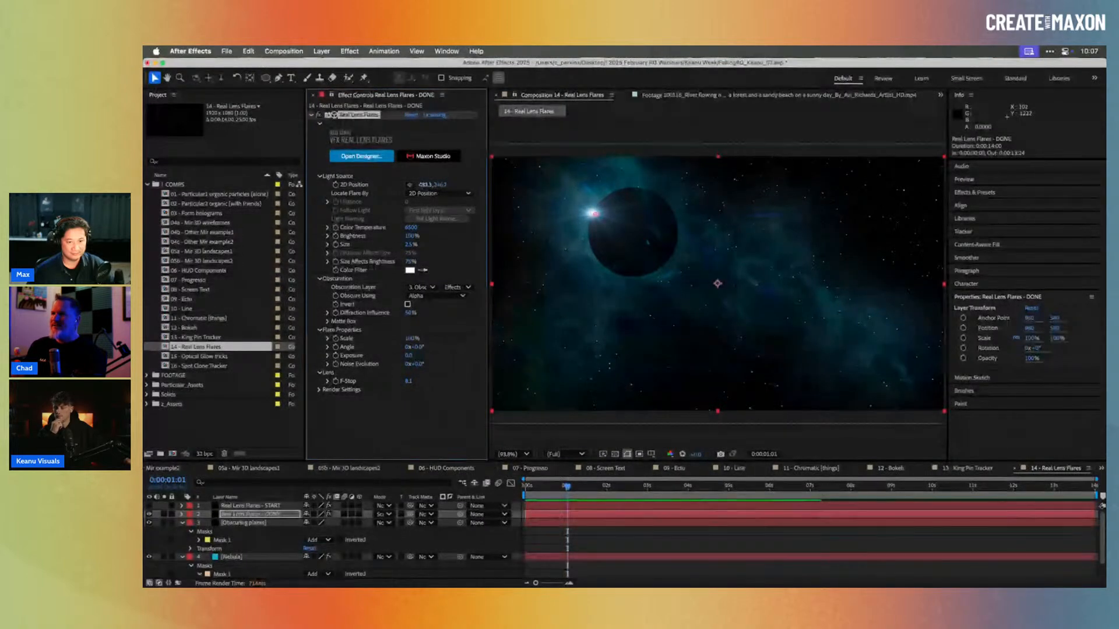
pyautogui.moveTo(425, 184); pyautogui.dragTo(403, 190)
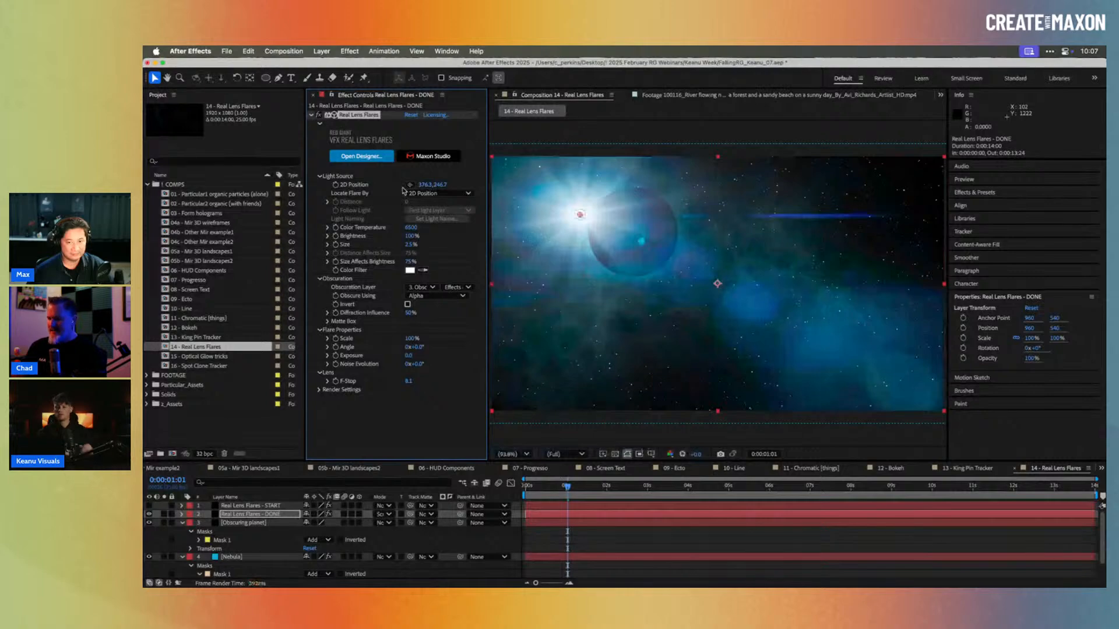
pyautogui.press('super+z')
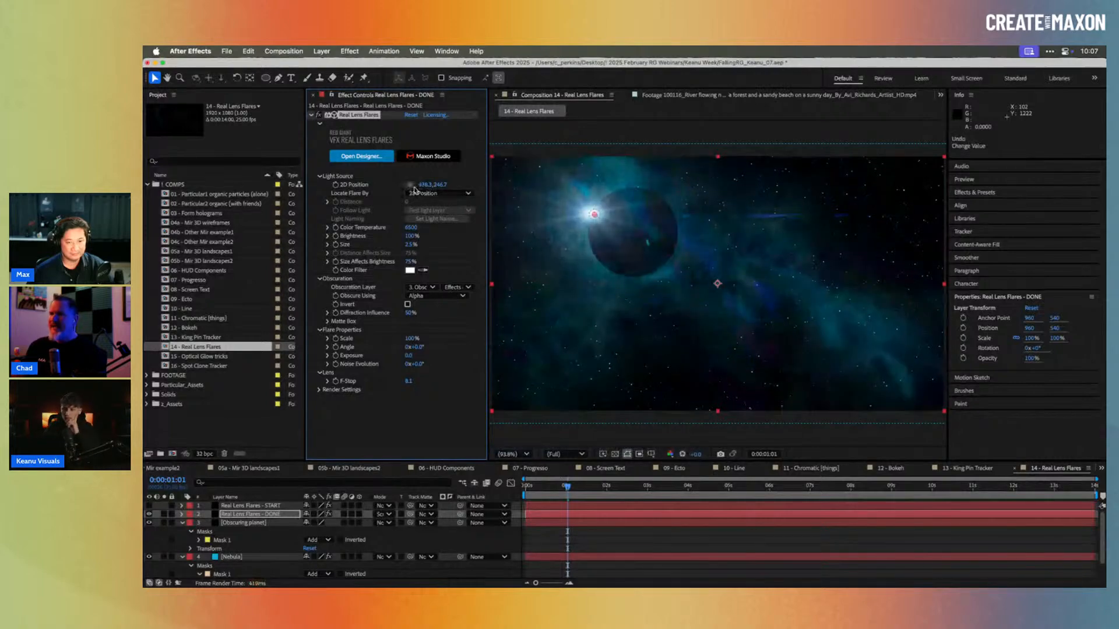
pyautogui.moveTo(424, 187); pyautogui.dragTo(426, 189)
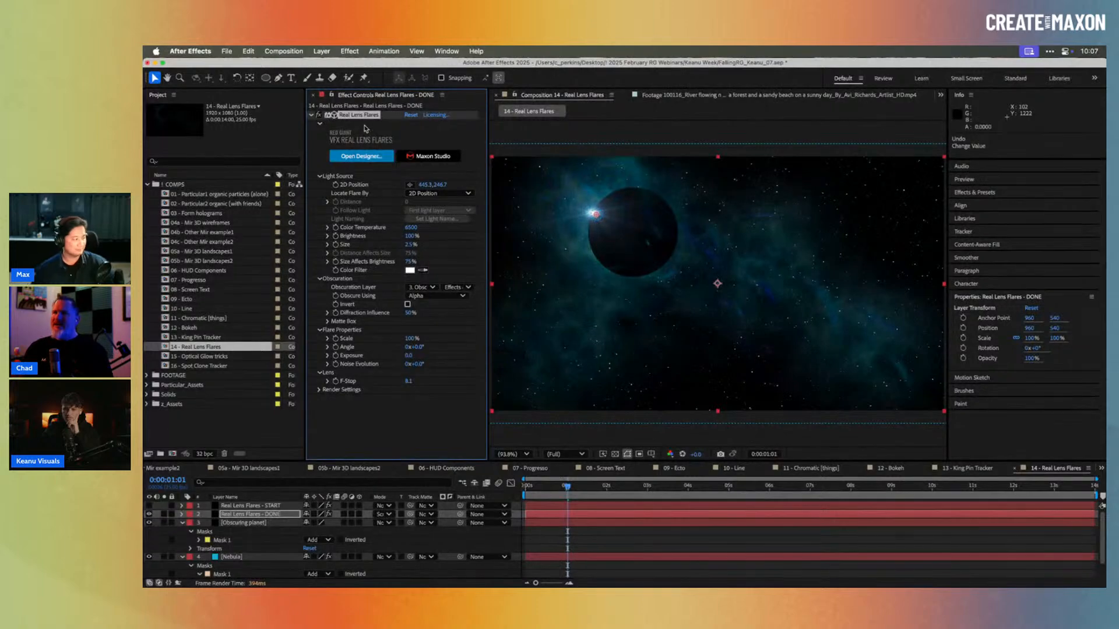
# Step: Open the Real Lens Flares designer and inspect the properties of a rear lens element and the image plane
pyautogui.click(366, 156)
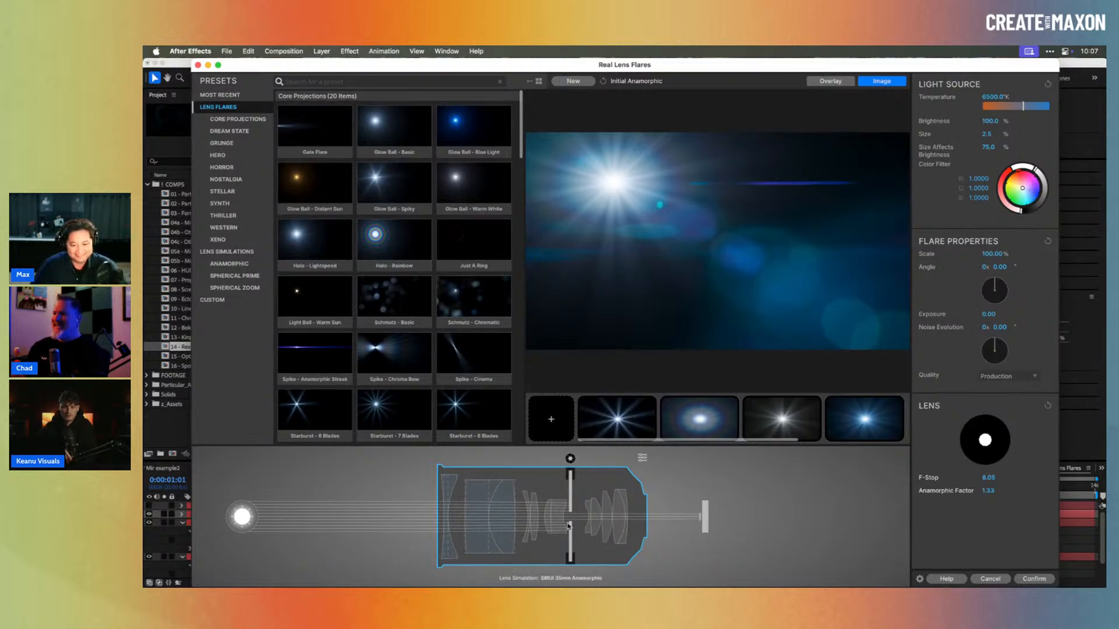
pyautogui.click(598, 523)
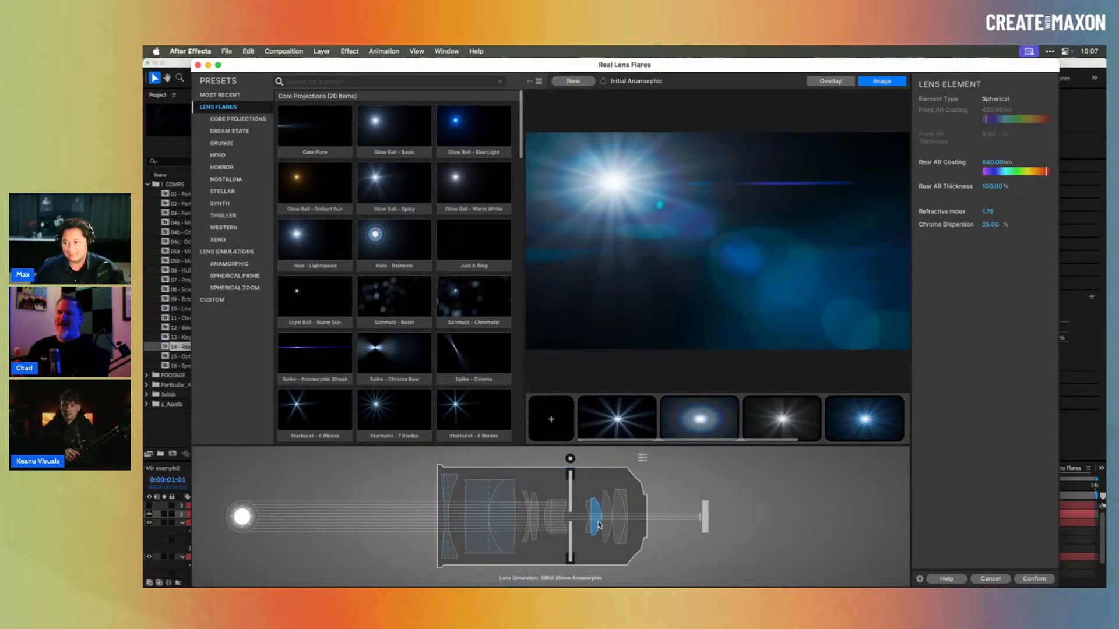
pyautogui.click(705, 518)
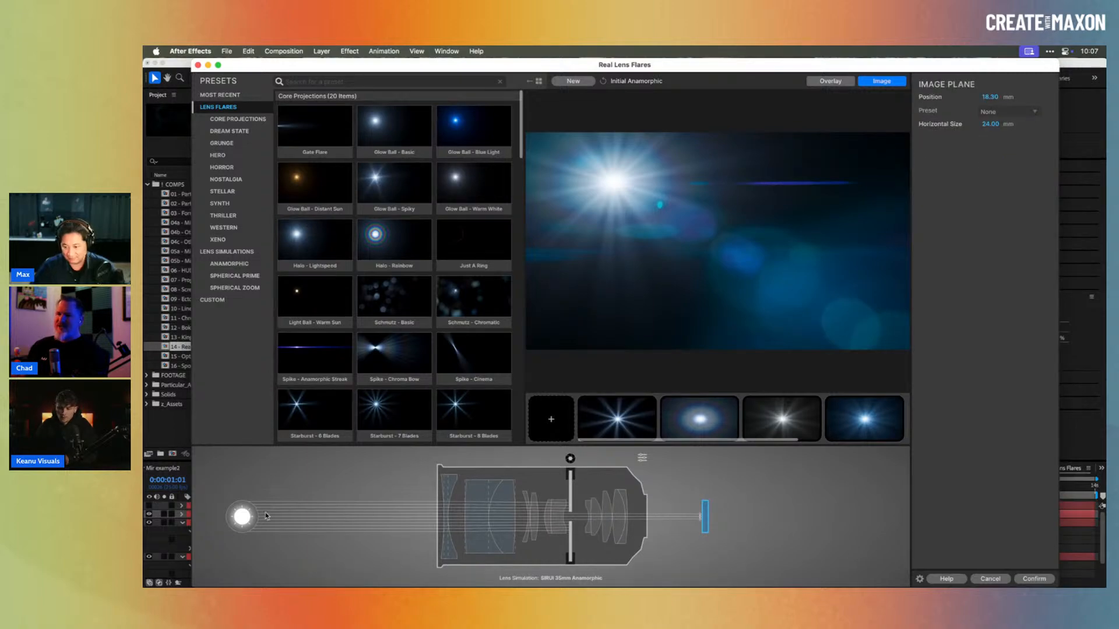
# Step: Inspect the light source properties in the Real Lens Flares designer, close it, and review the Locate Flare By options
pyautogui.click(241, 517)
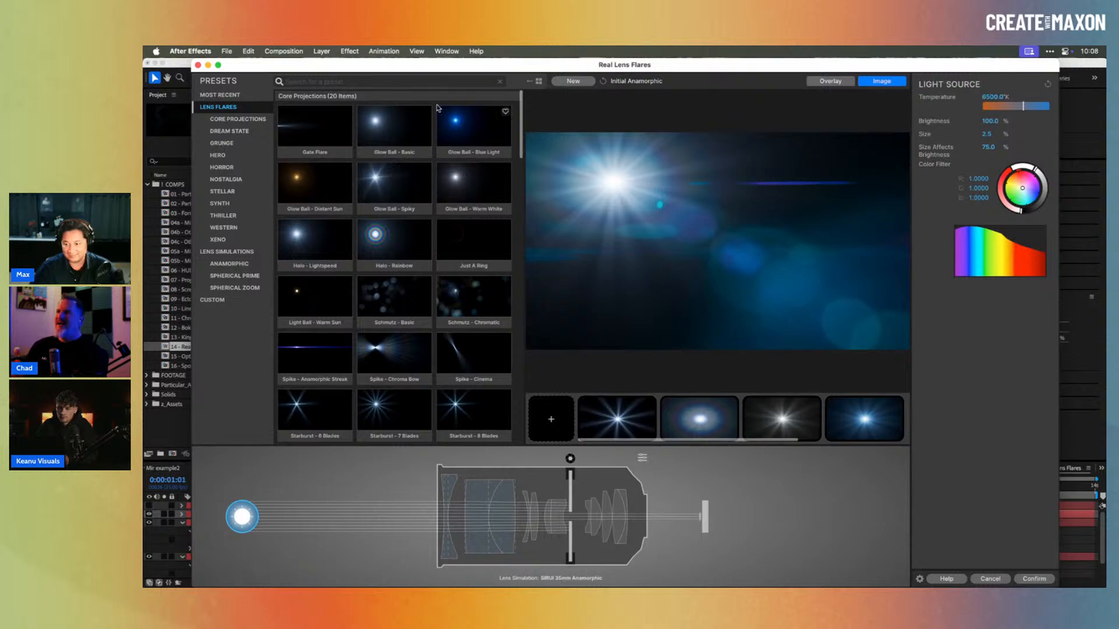
pyautogui.click(198, 65)
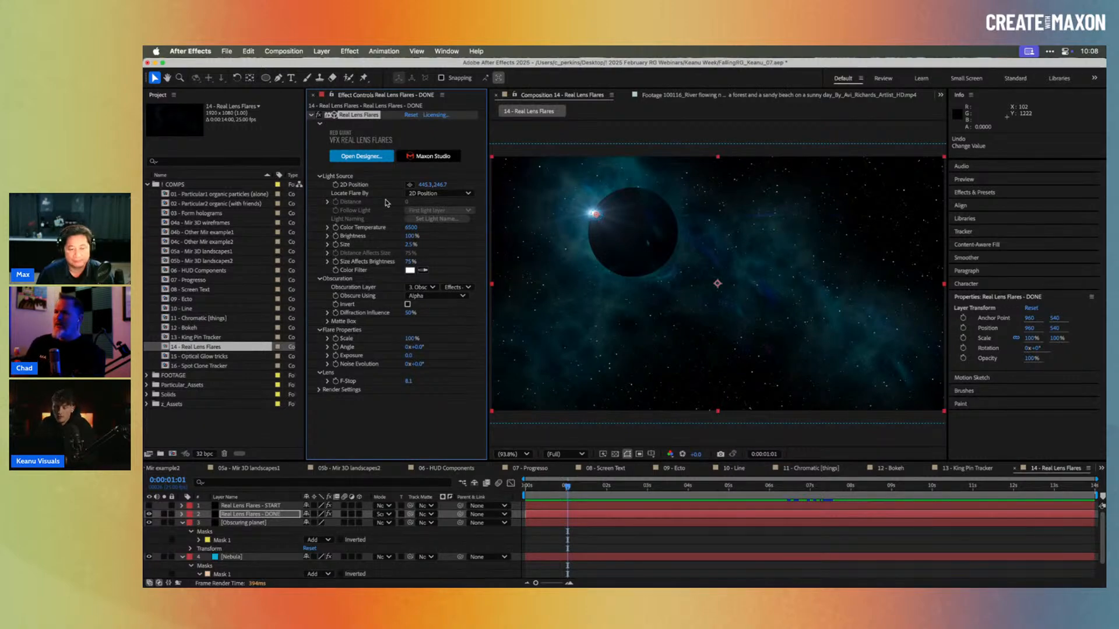
pyautogui.click(434, 196)
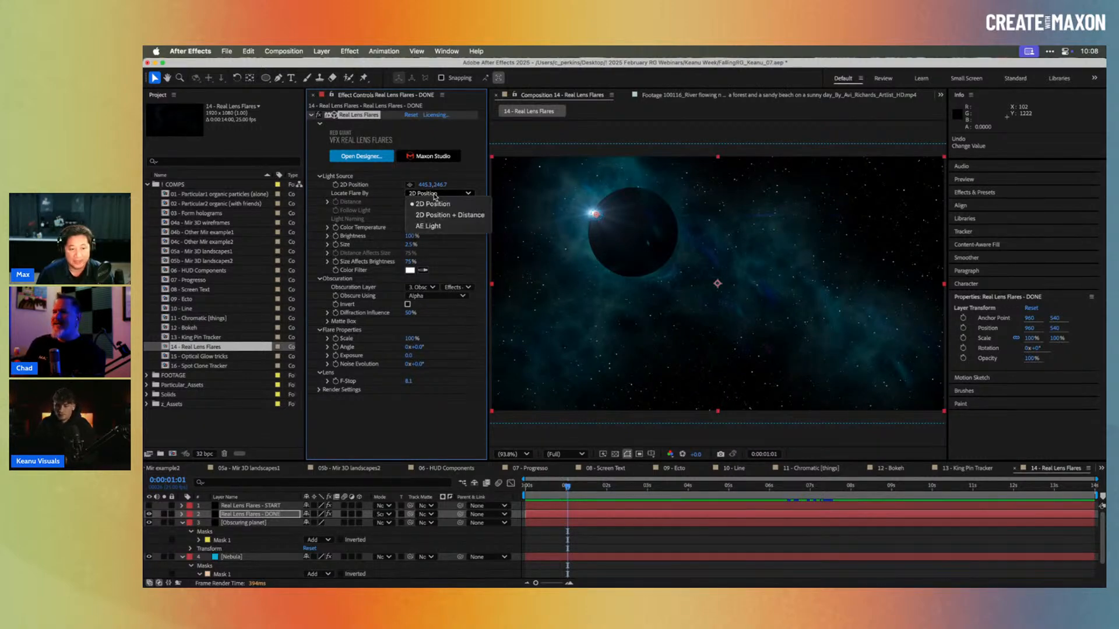
pyautogui.click(395, 207)
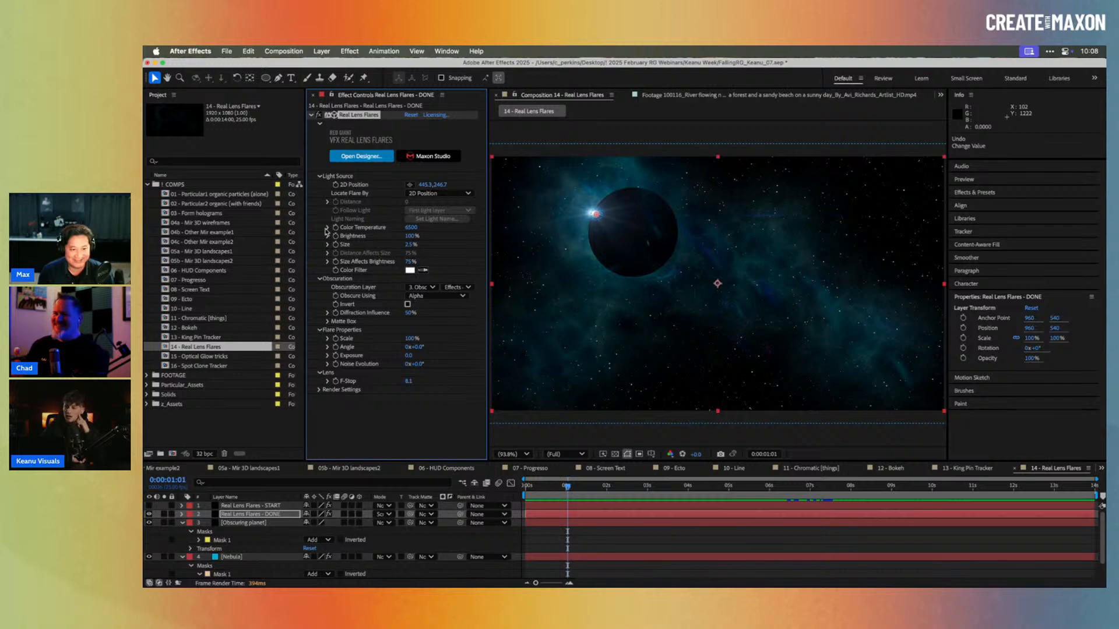
# Step: Open the 15 - Optical Glow tricks composition, scrub to 0:00:05:01, and briefly view the NGC3372 image layer
pyautogui.doubleClick(211, 357)
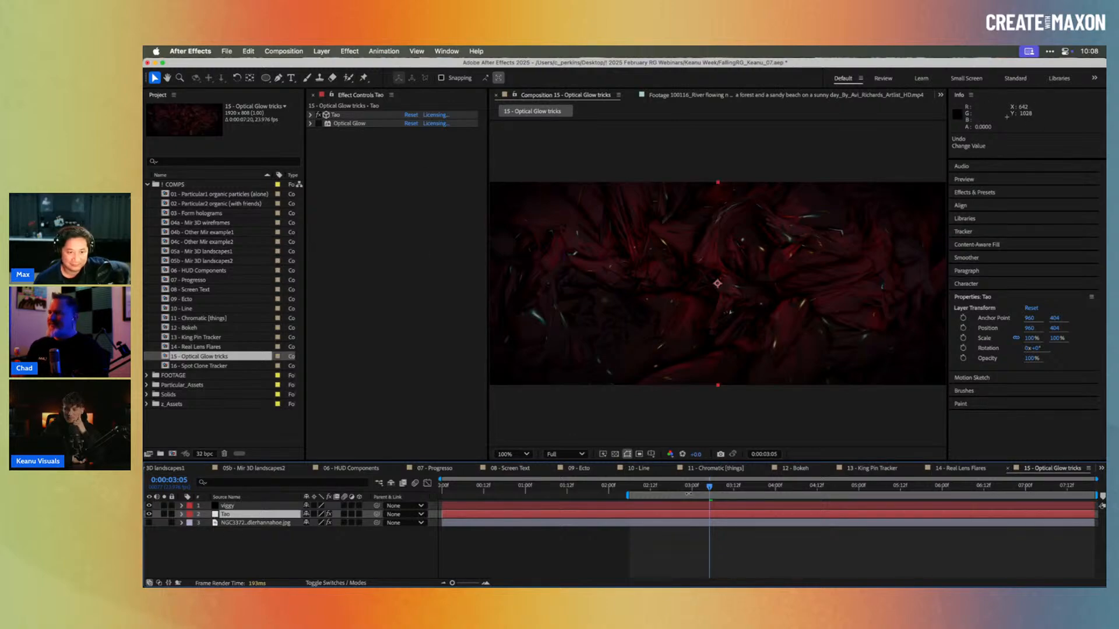
pyautogui.moveTo(689, 488); pyautogui.dragTo(863, 499)
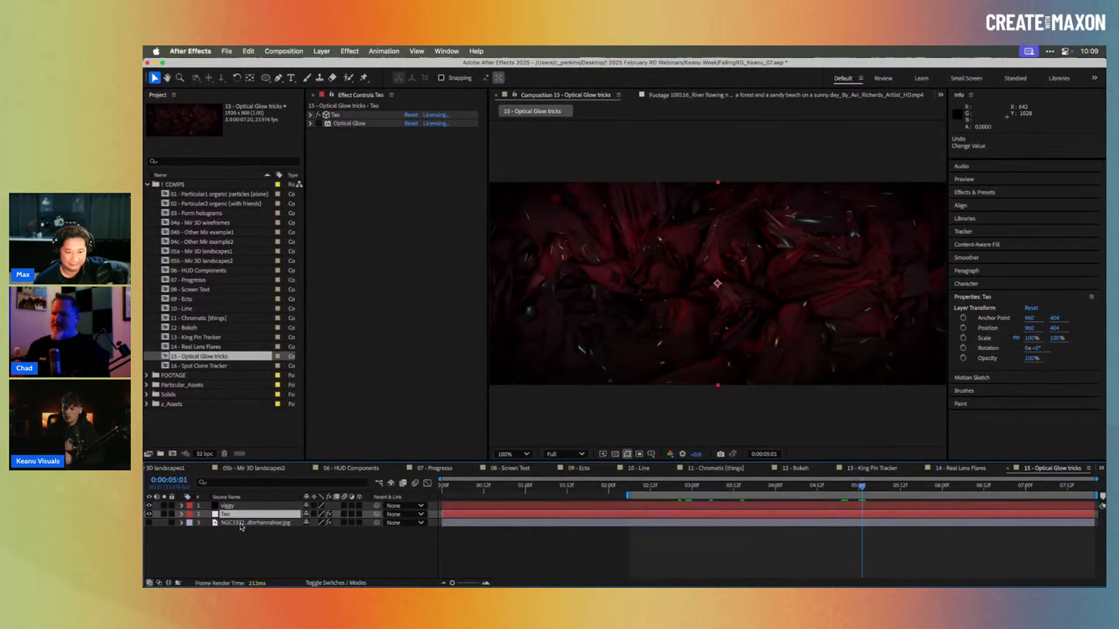
pyautogui.doubleClick(221, 524)
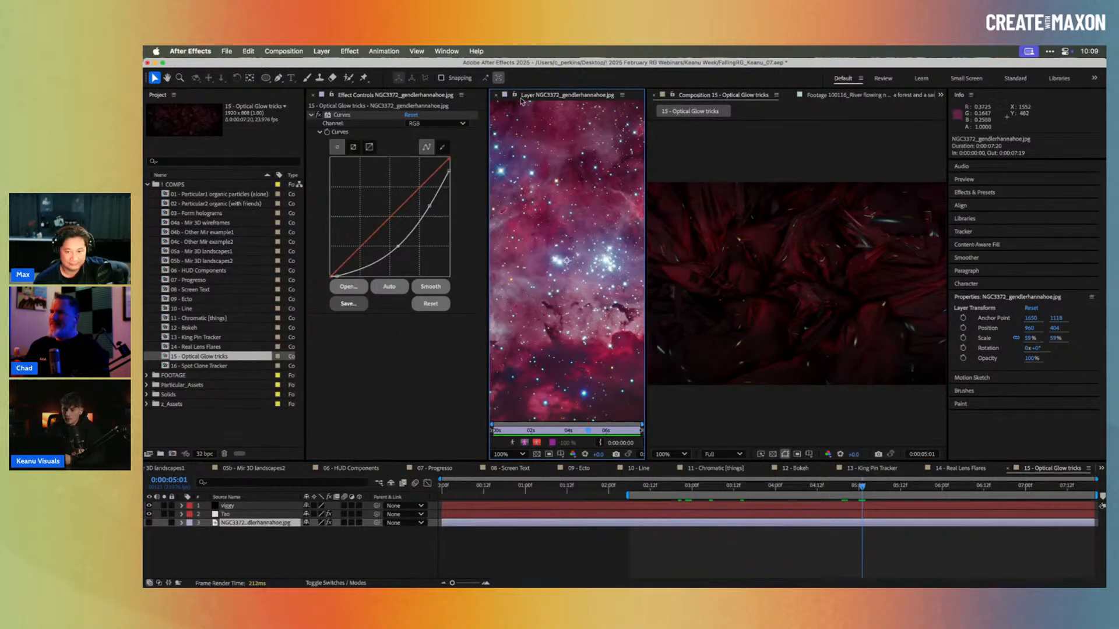
pyautogui.click(494, 95)
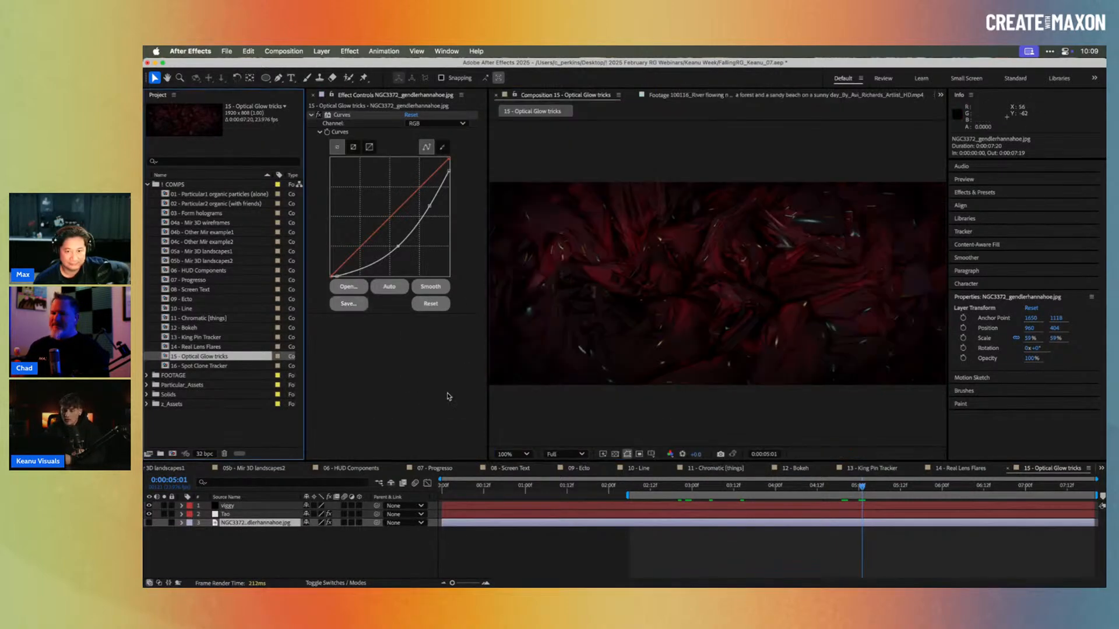
# Step: Try setting Color Texture to None in the Tao layer's Tao effect, scrub to 0:00:05:07, and undo the change
pyautogui.click(243, 515)
pyautogui.click(312, 115)
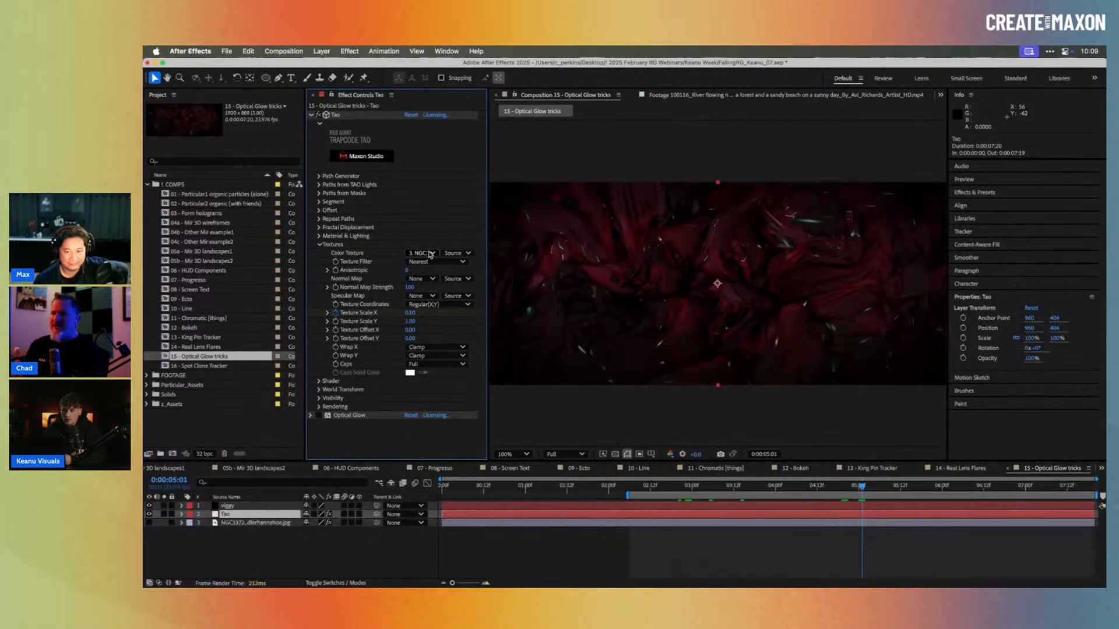
pyautogui.click(429, 254)
pyautogui.click(435, 263)
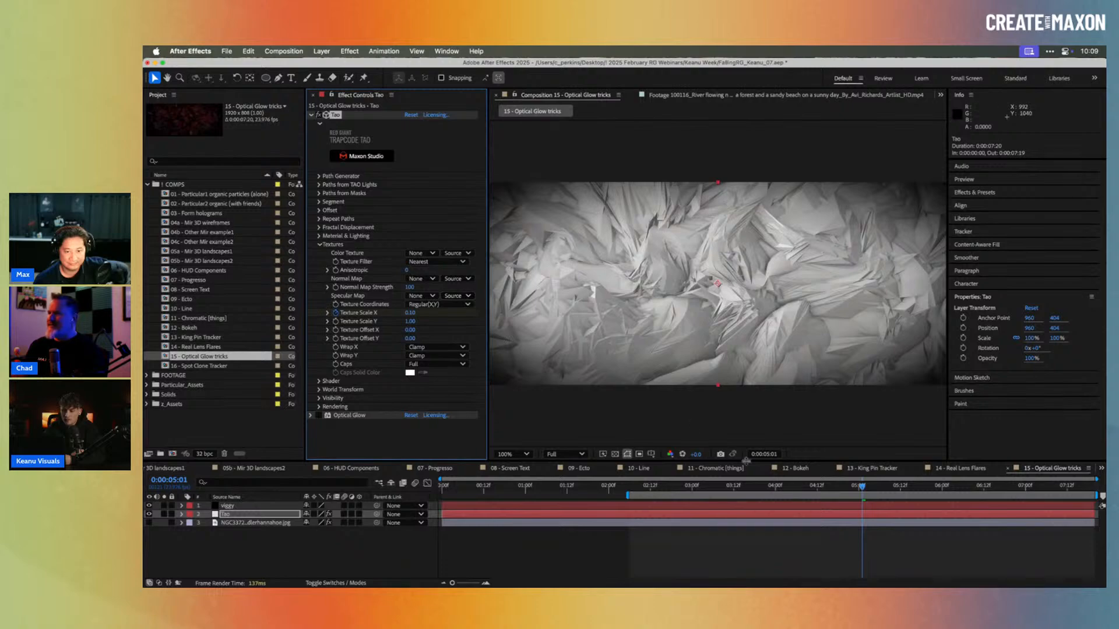
pyautogui.moveTo(772, 487); pyautogui.dragTo(882, 487)
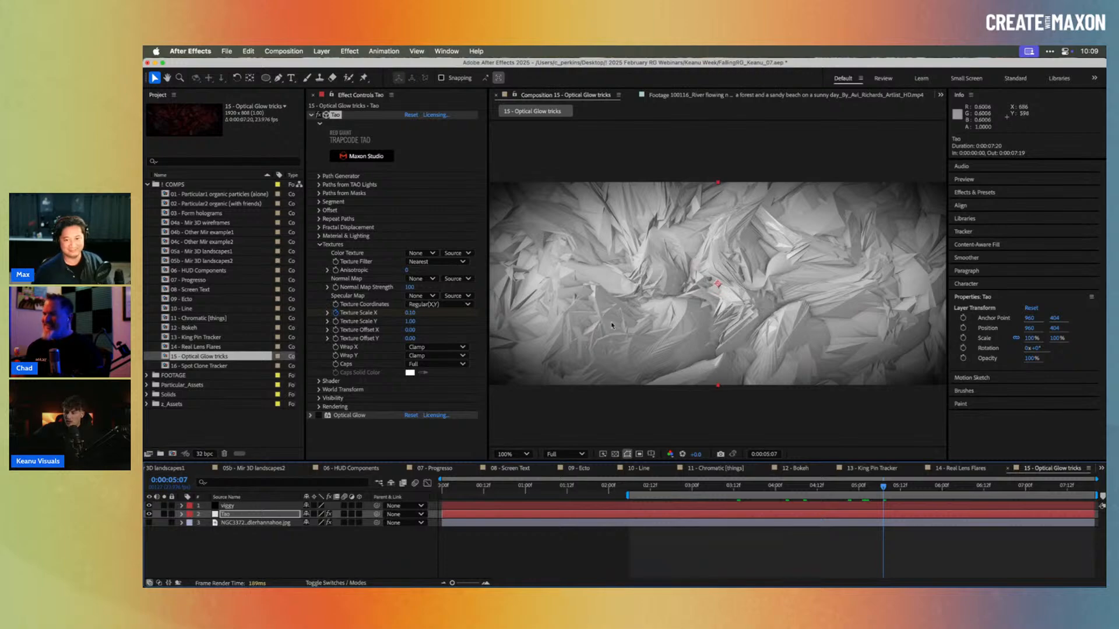
pyautogui.press('super+z')
# Step: Scrub the textured Tao animation back to 0:00:03:22 and forward to 0:00:04:11
pyautogui.click(792, 487)
pyautogui.moveTo(780, 487)
pyautogui.mouseDown()
pyautogui.moveTo(712, 487)
pyautogui.moveTo(902, 500)
pyautogui.moveTo(757, 502)
pyautogui.moveTo(768, 499)
pyautogui.mouseUp()
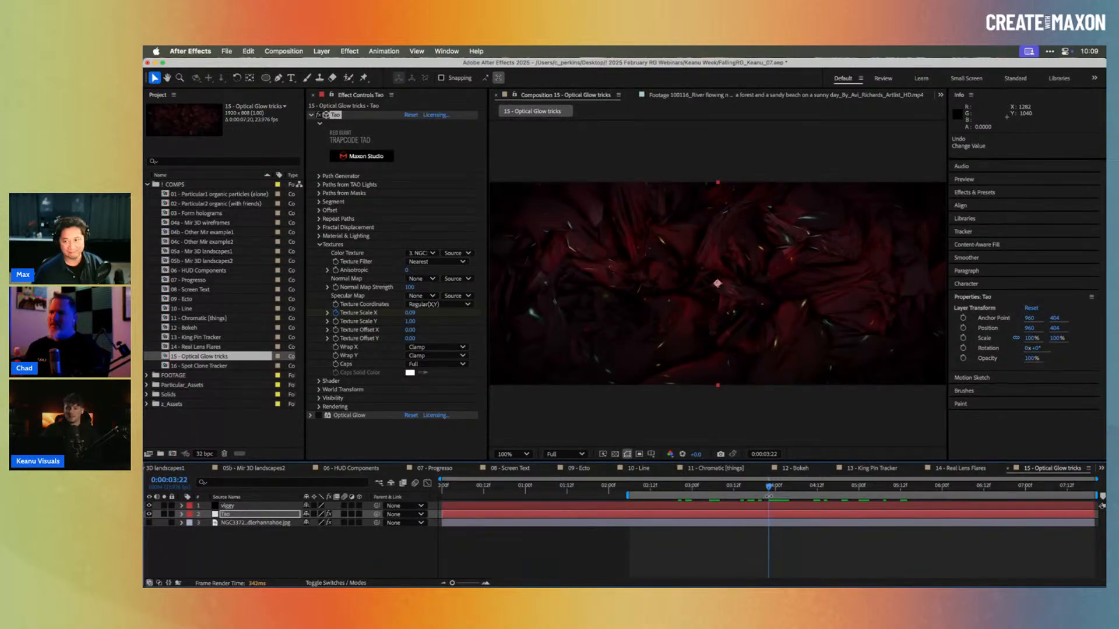
pyautogui.moveTo(776, 489); pyautogui.dragTo(815, 485)
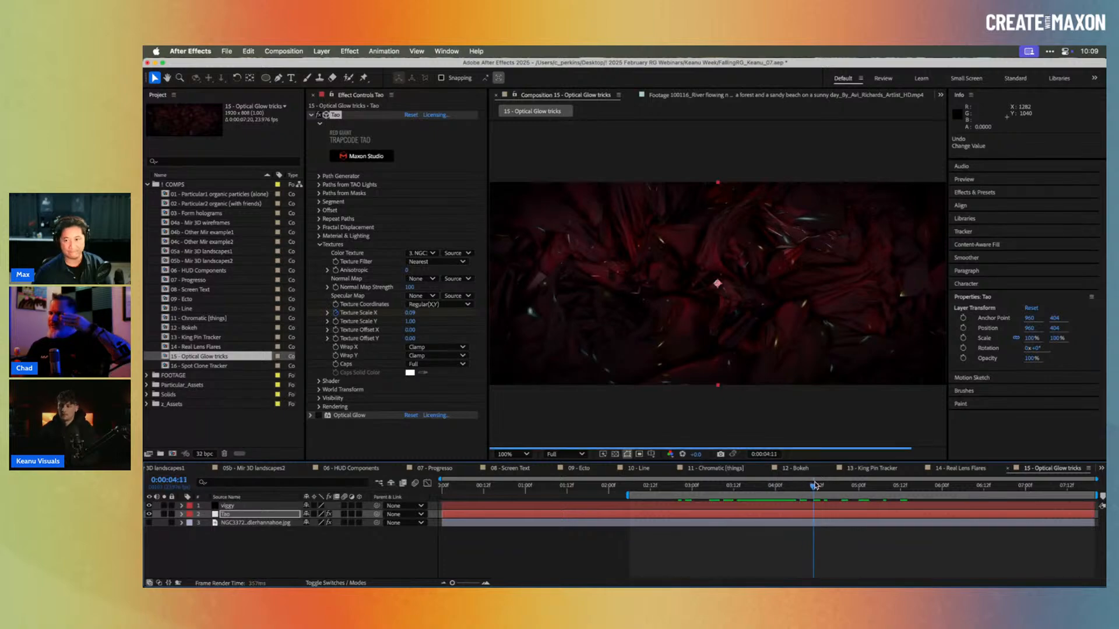
# Step: Enable Optical Glow on the Tao layer, scrub from 0:00:02:09 to 0:00:04:17, and play the preview
pyautogui.click(311, 116)
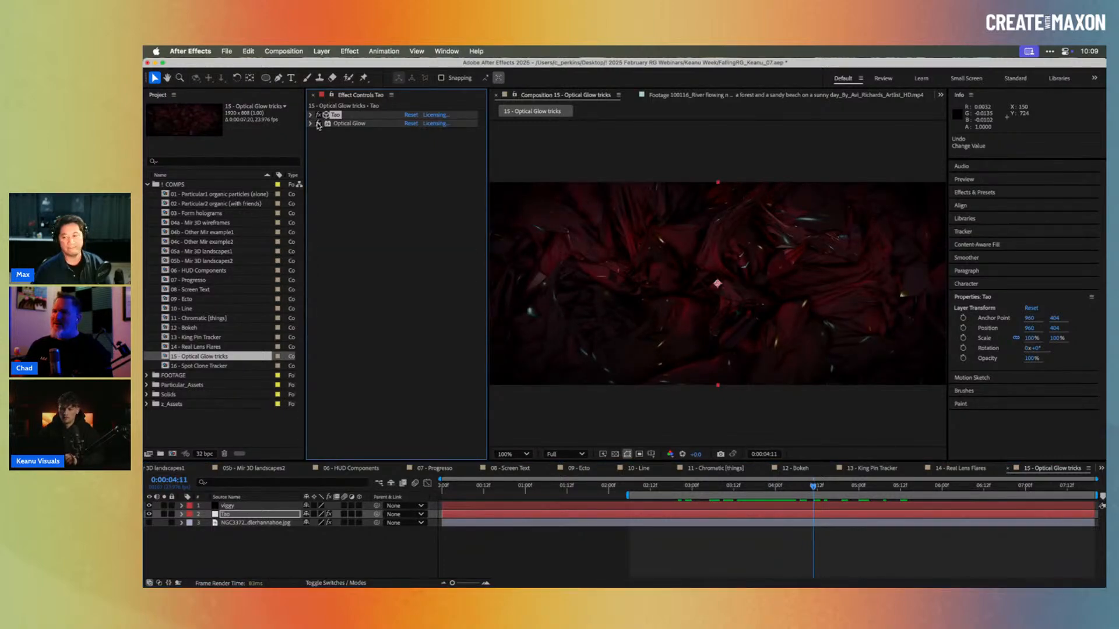
pyautogui.click(318, 124)
pyautogui.click(641, 486)
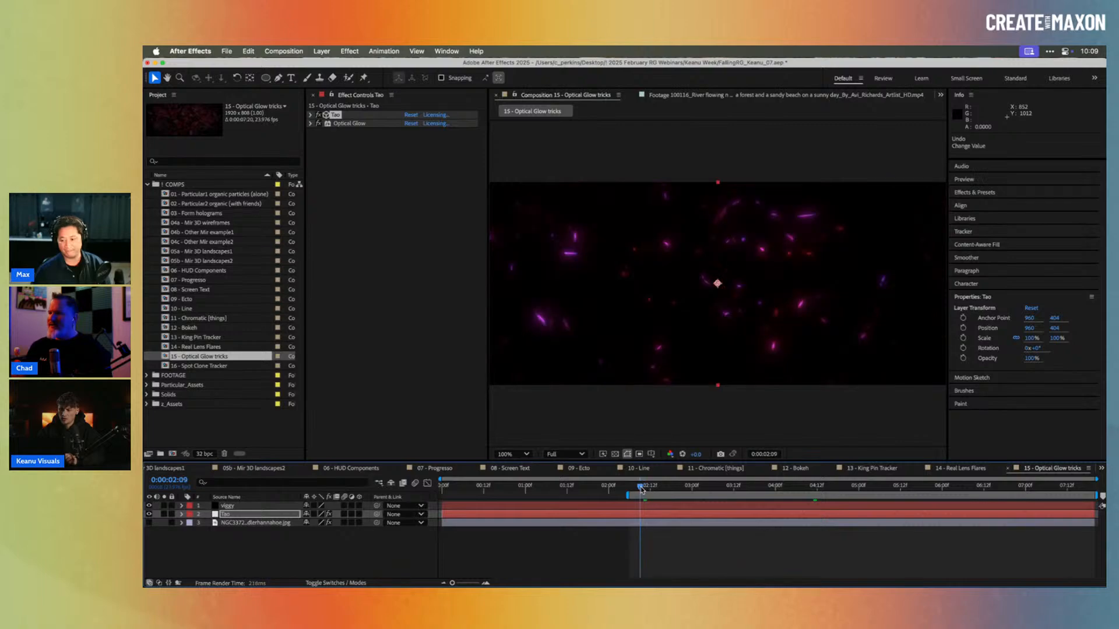
pyautogui.moveTo(640, 487); pyautogui.dragTo(834, 487)
pyautogui.press('space')
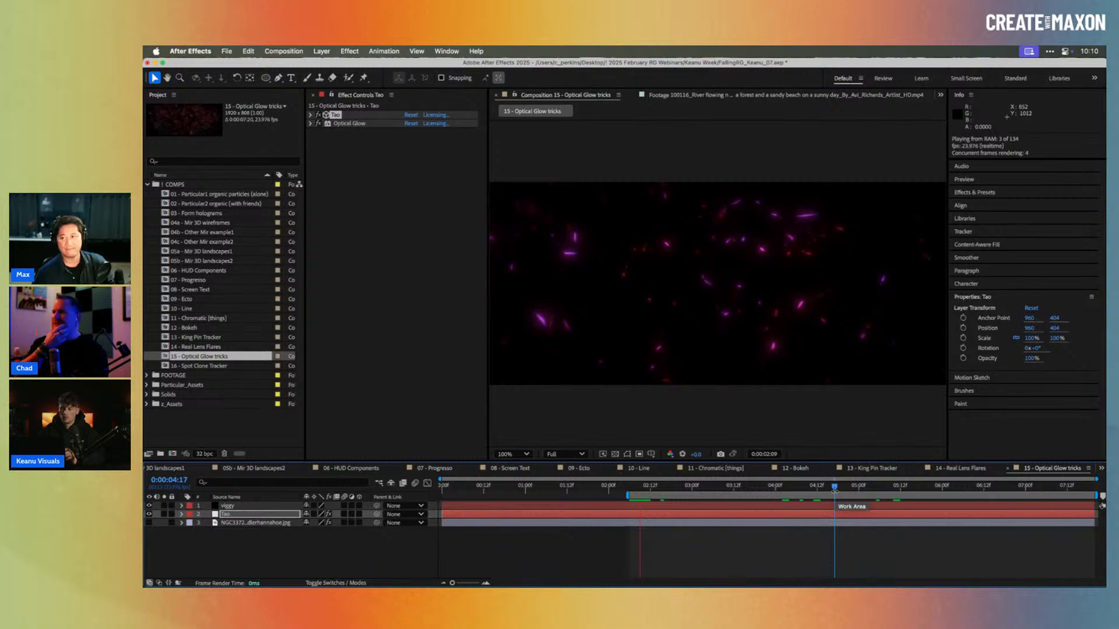
# Step: Scrub the glow to 0:00:05:10, examine it at 200%, and return to 100% magnification at 0:00:04:14
pyautogui.click(810, 488)
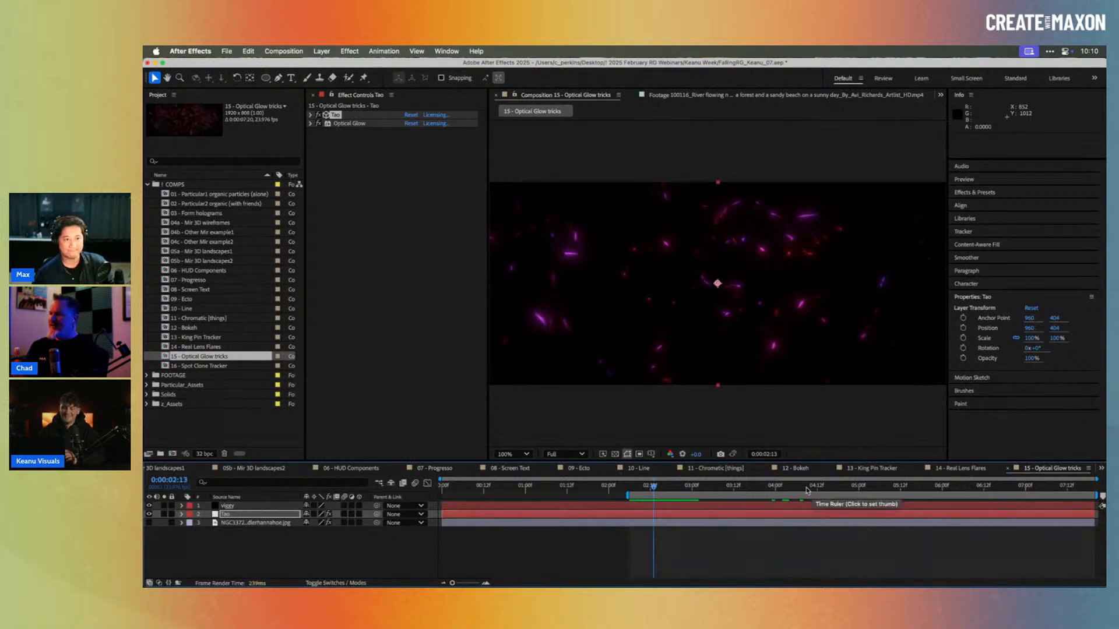
pyautogui.moveTo(810, 488); pyautogui.dragTo(892, 487)
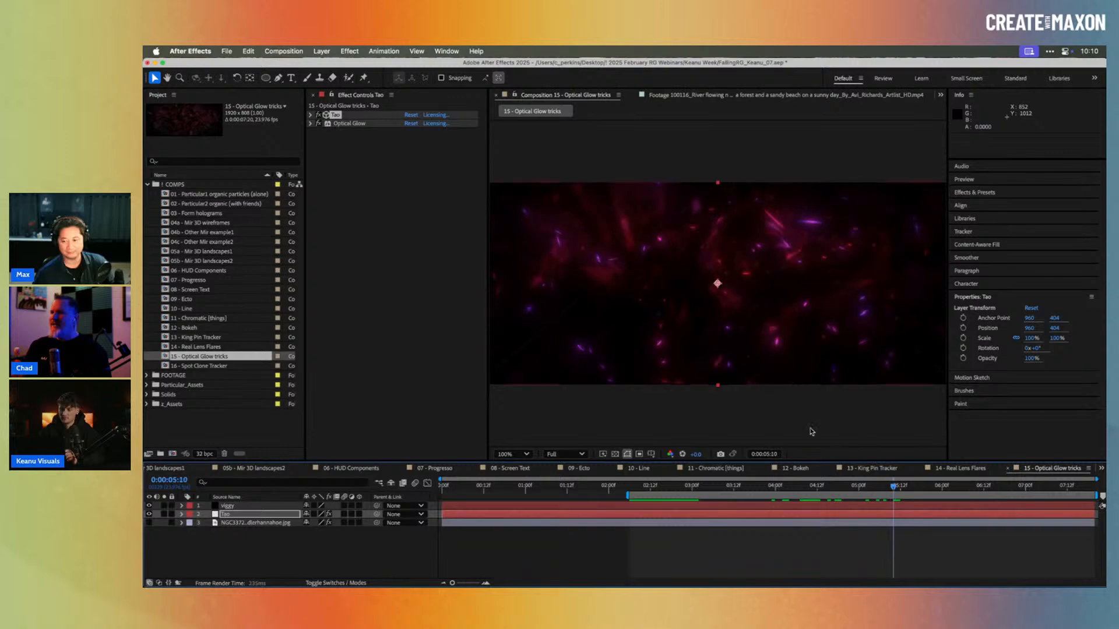
pyautogui.press('.')
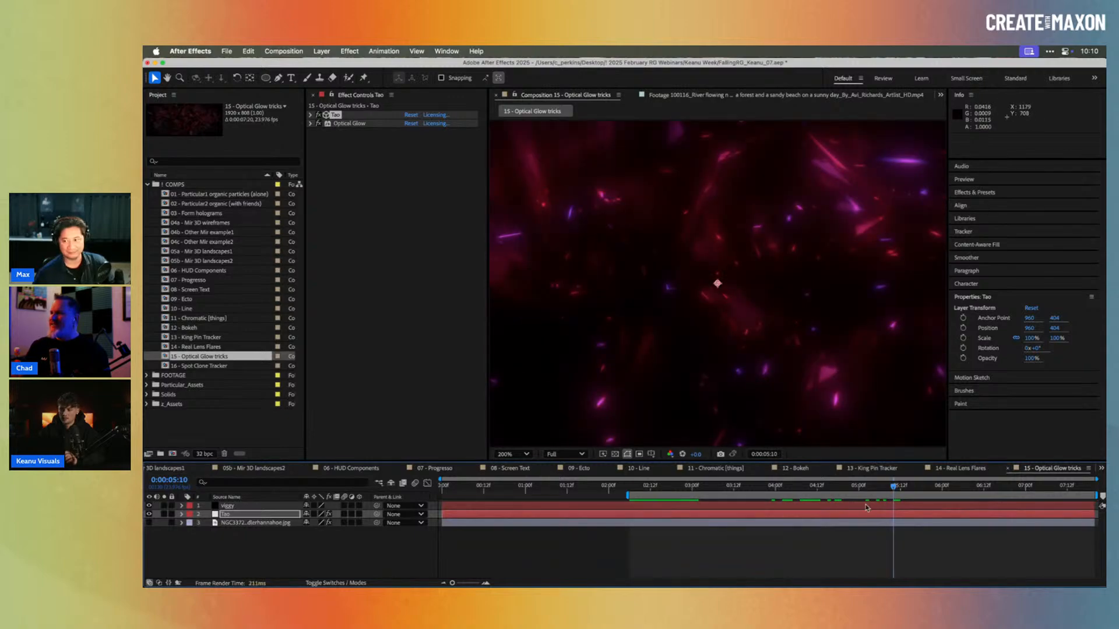
pyautogui.moveTo(882, 490); pyautogui.dragTo(845, 488)
pyautogui.press(',')
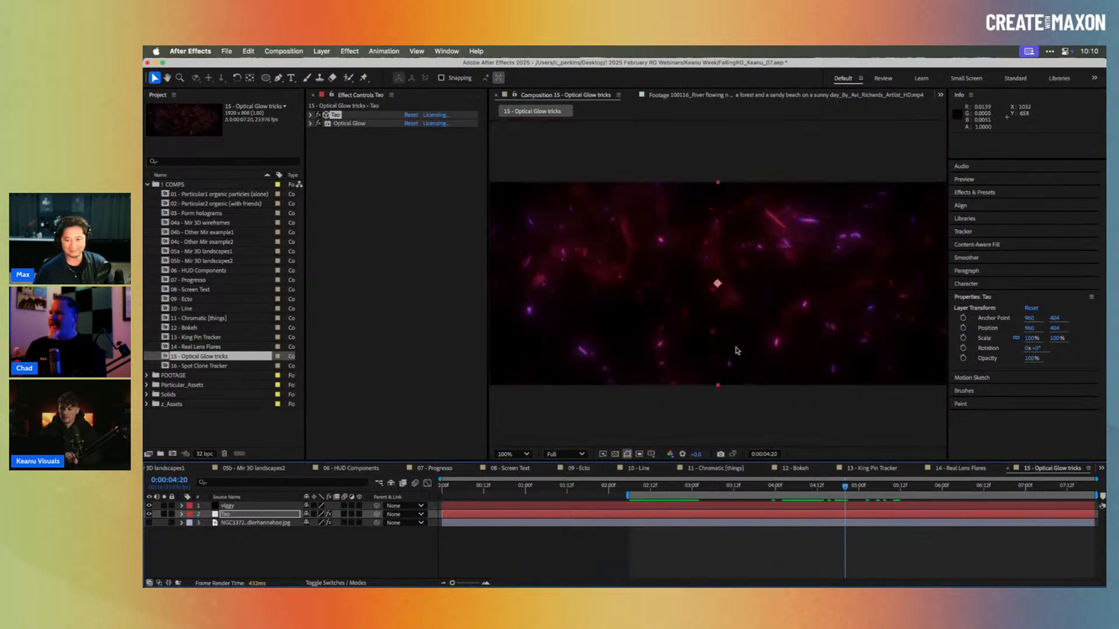
pyautogui.moveTo(814, 488)
pyautogui.mouseDown()
pyautogui.moveTo(799, 489)
pyautogui.moveTo(823, 488)
pyautogui.mouseUp()
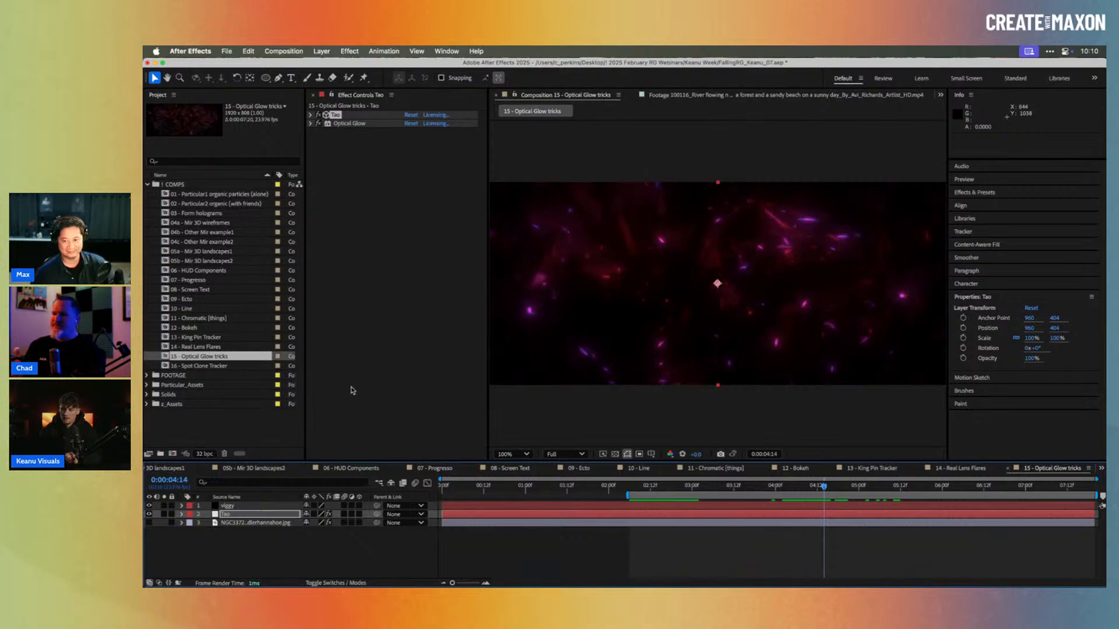
# Step: Open the 16 - Spot Clone Tracker composition and apply Spot Clone Tracker to the Footage - START layer
pyautogui.doubleClick(225, 366)
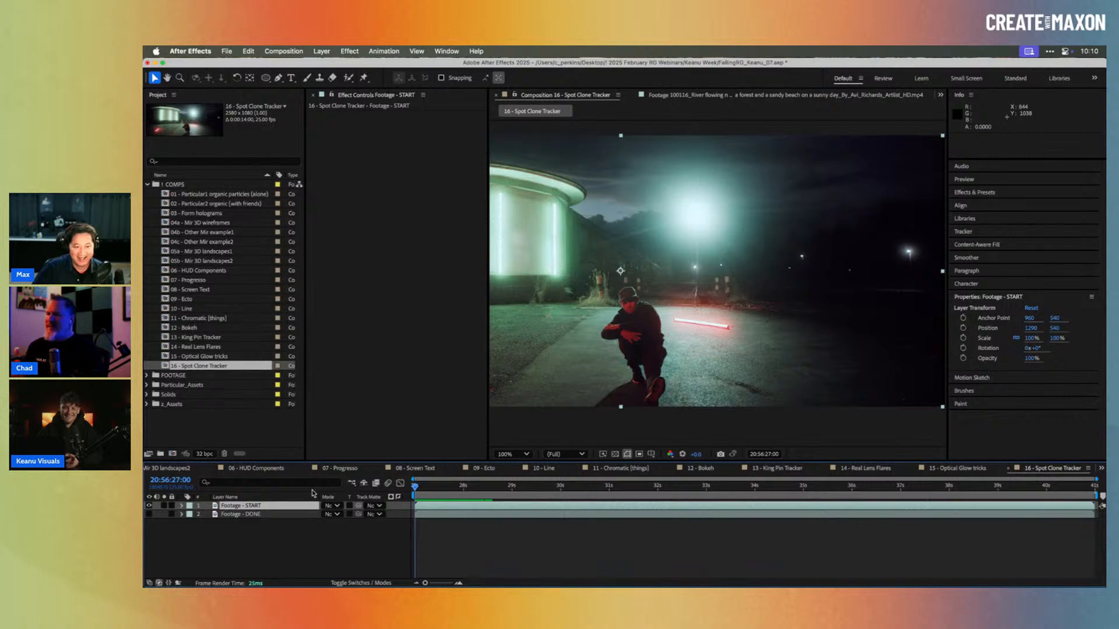
pyautogui.hotkey('ctrl', 'space')
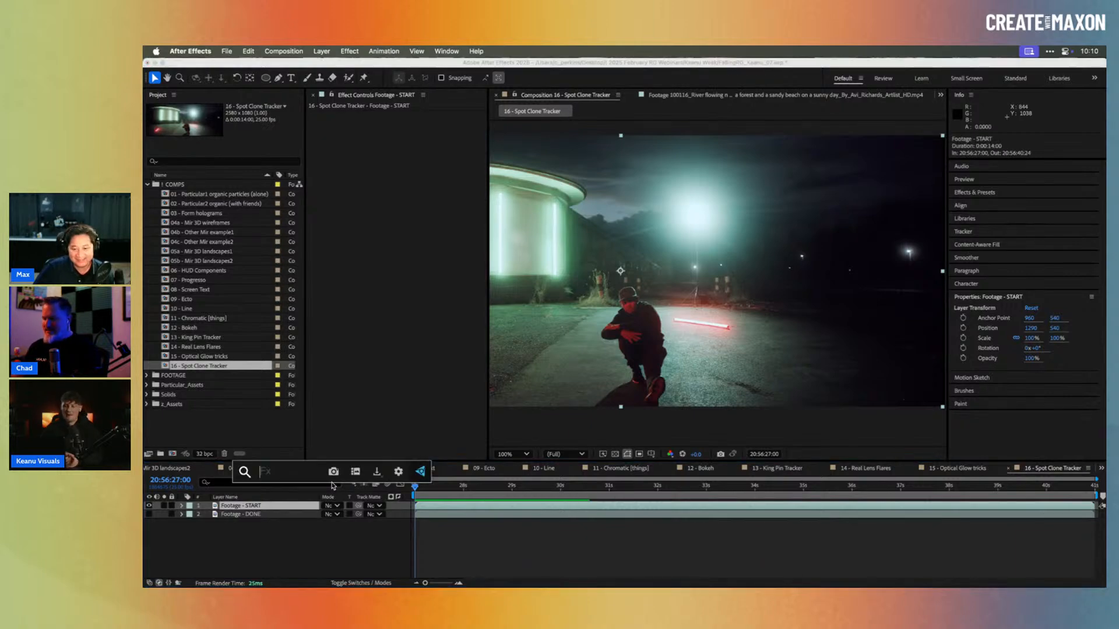
pyautogui.write('spot')
pyautogui.click(332, 487)
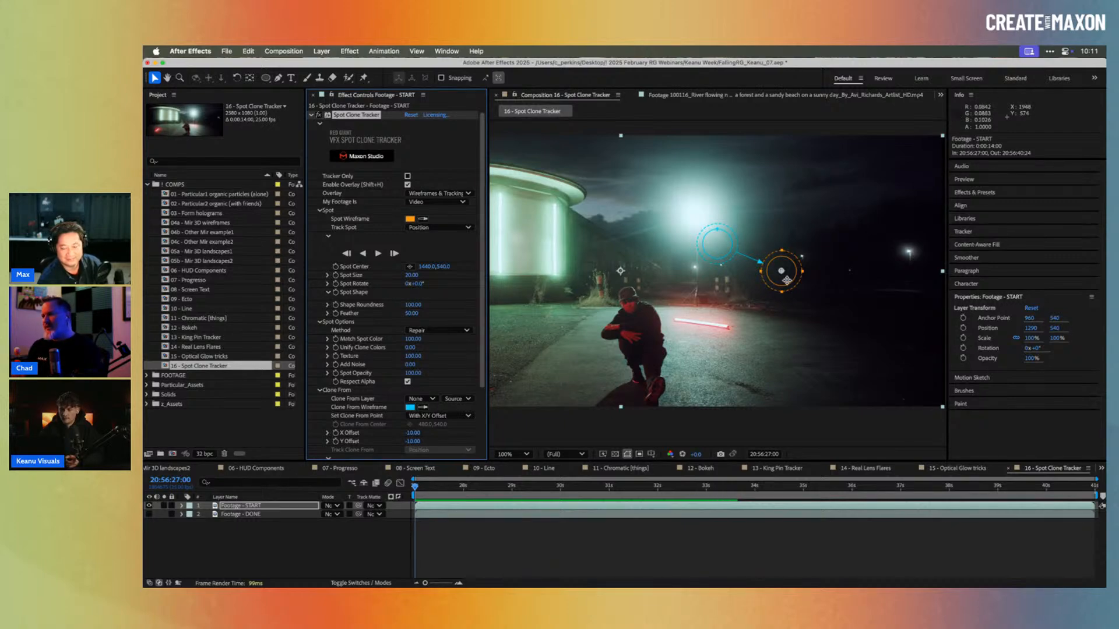
# Step: Place an elliptical spot on the pavement at about 1362, 998, offset its clone source about -8.68, -10.93, and track position forward to 20:56:28:24
pyautogui.moveTo(787, 280)
pyautogui.mouseDown()
pyautogui.moveTo(757, 384)
pyautogui.moveTo(779, 396)
pyautogui.mouseUp()
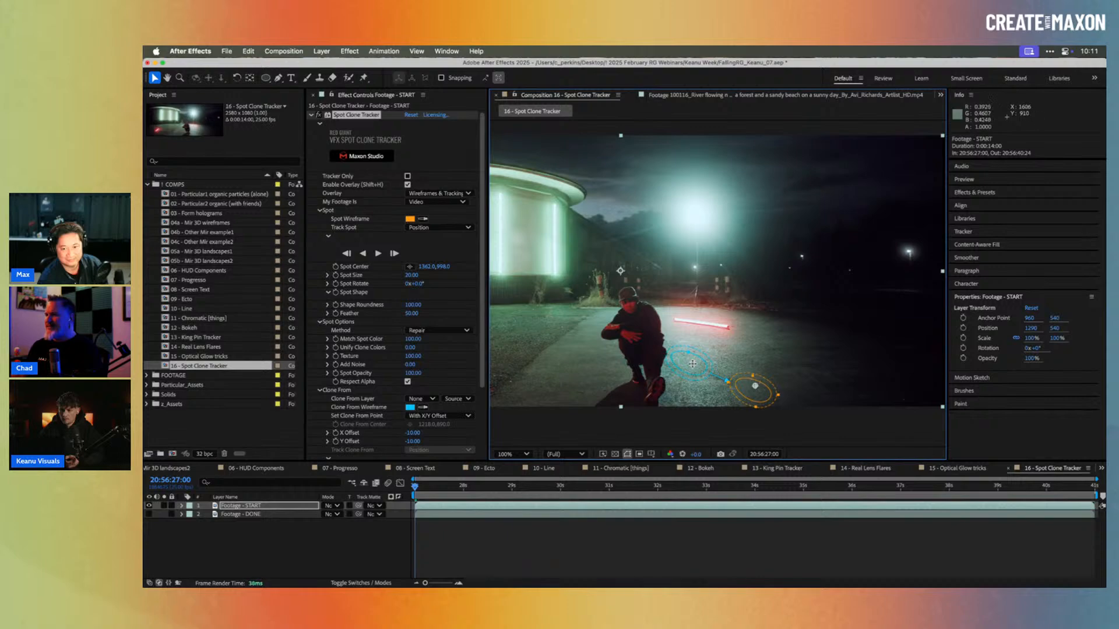
pyautogui.moveTo(690, 364)
pyautogui.mouseDown()
pyautogui.moveTo(622, 347)
pyautogui.moveTo(834, 361)
pyautogui.mouseUp()
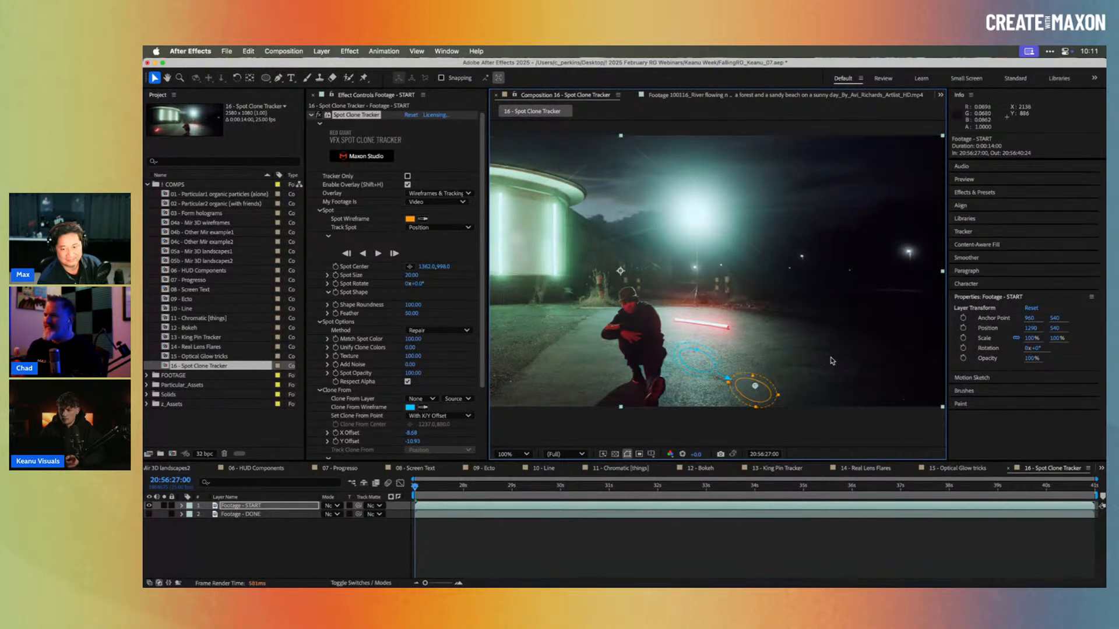
pyautogui.press('.')
pyautogui.moveTo(751, 388); pyautogui.dragTo(735, 253)
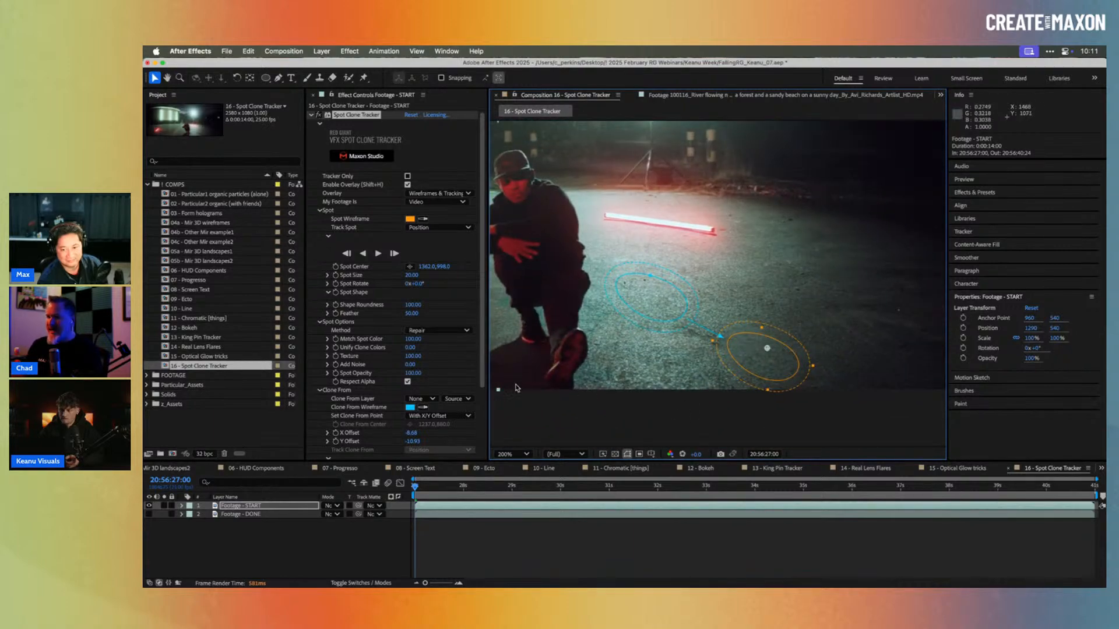
pyautogui.click(378, 254)
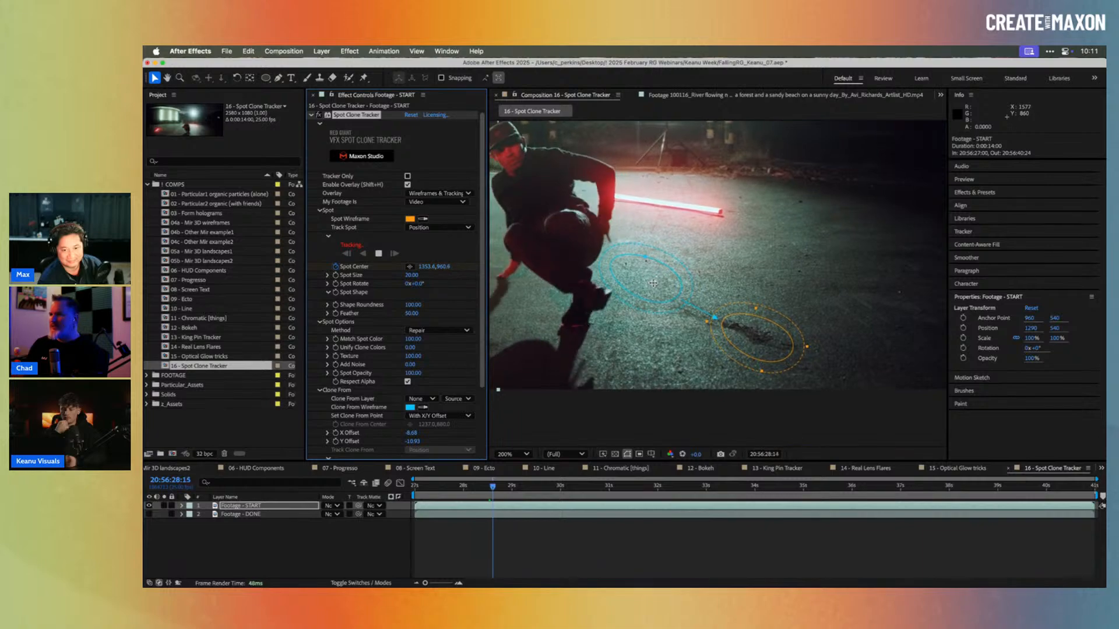
pyautogui.click(378, 254)
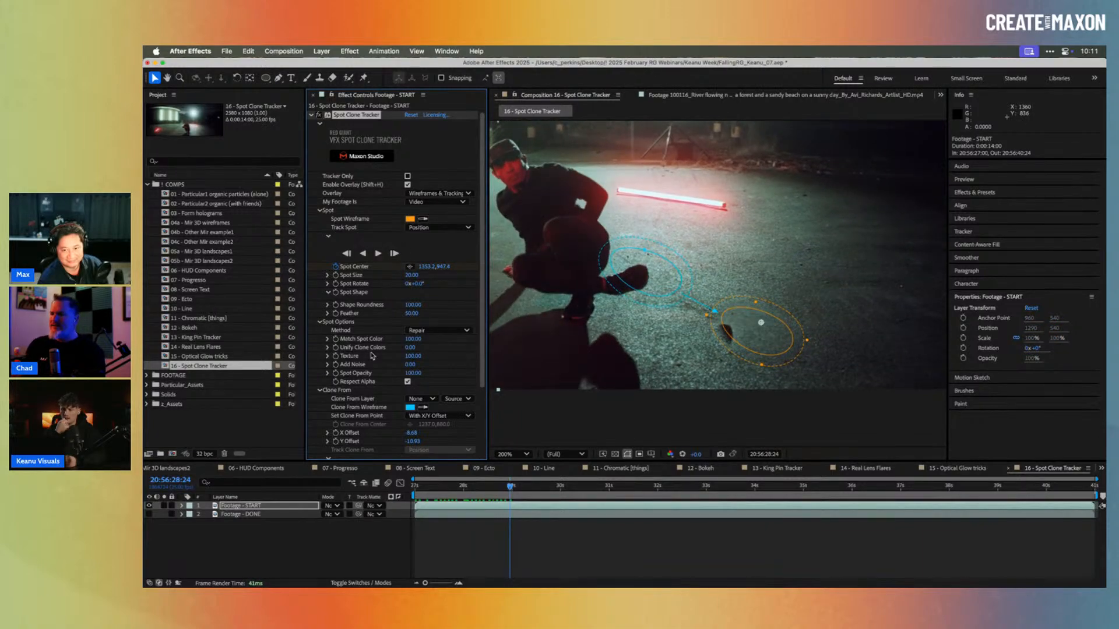
# Step: Hide the Footage - START layer, show Footage - DONE, and select it
pyautogui.click(148, 505)
pyautogui.click(149, 514)
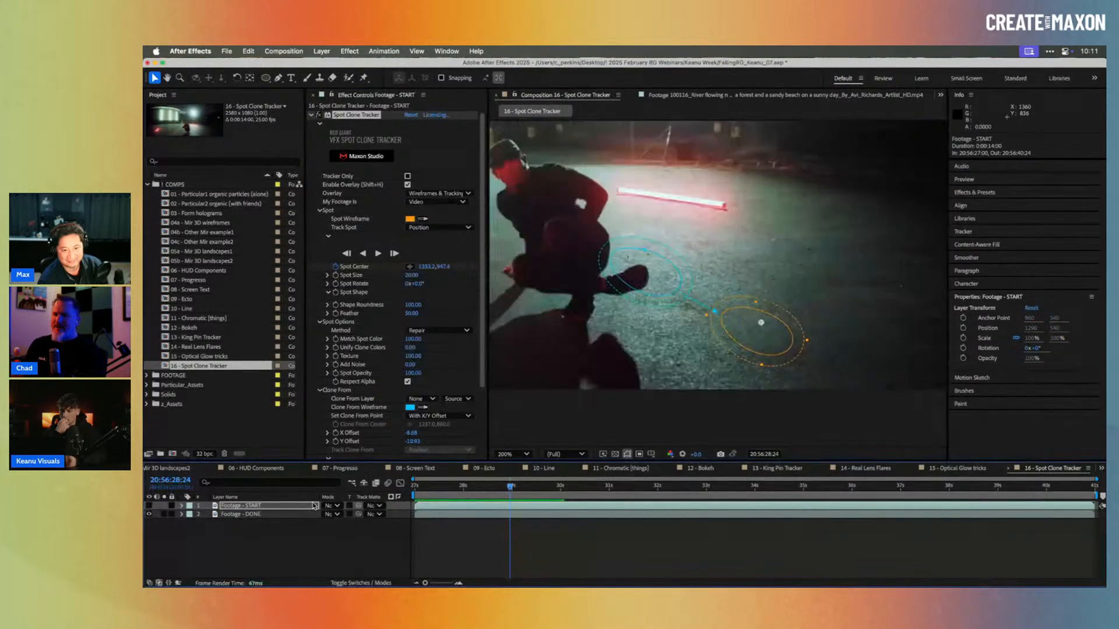
pyautogui.click(617, 514)
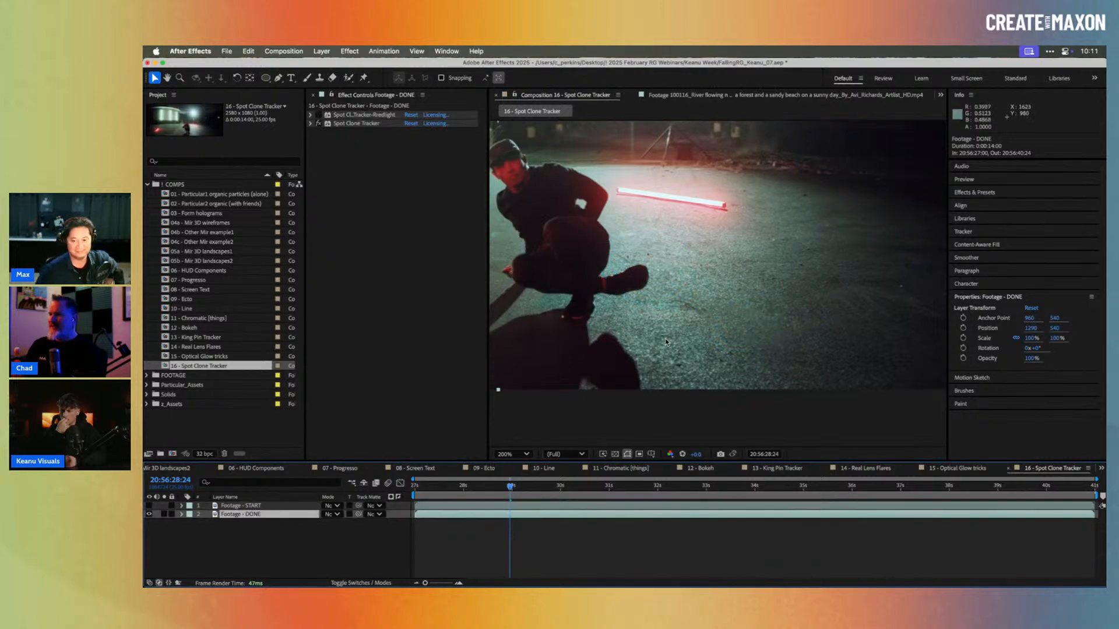
# Step: Review the Footage - DONE result at 100% magnification, scrubbing through 20:56:30:24 to 20:56:31:18
pyautogui.press(',')
pyautogui.press('space')
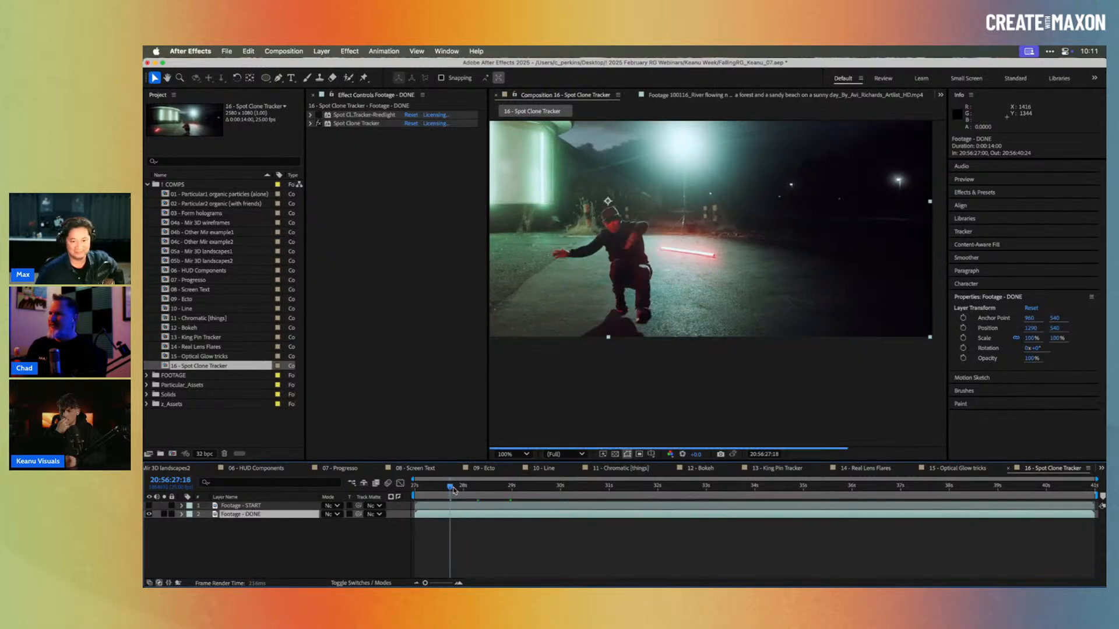
pyautogui.moveTo(549, 489); pyautogui.dragTo(608, 466)
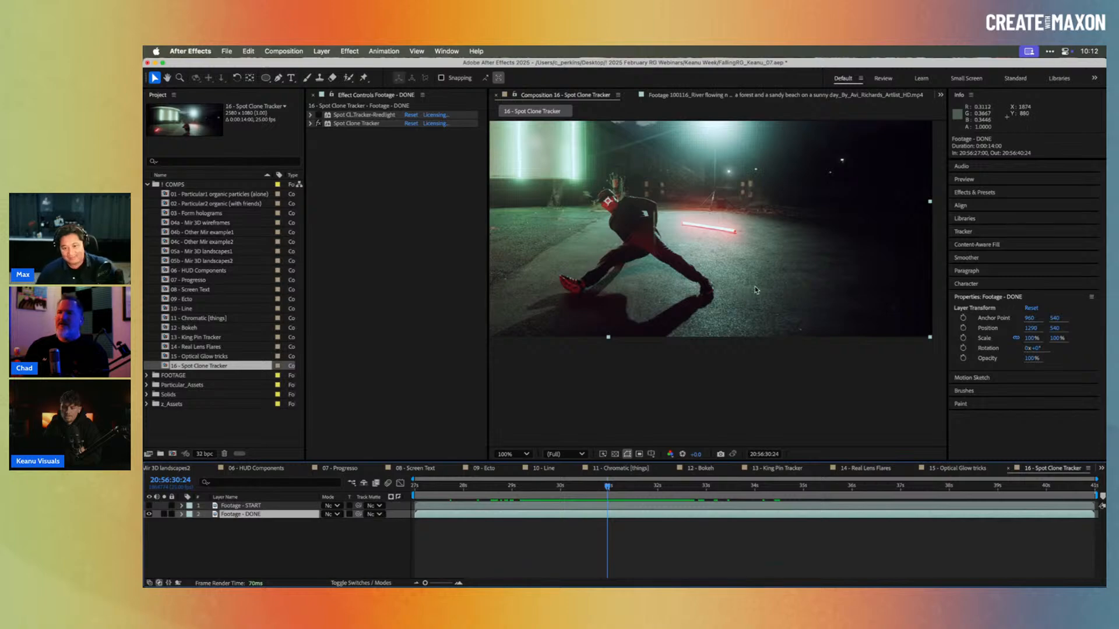
pyautogui.moveTo(607, 486); pyautogui.dragTo(645, 489)
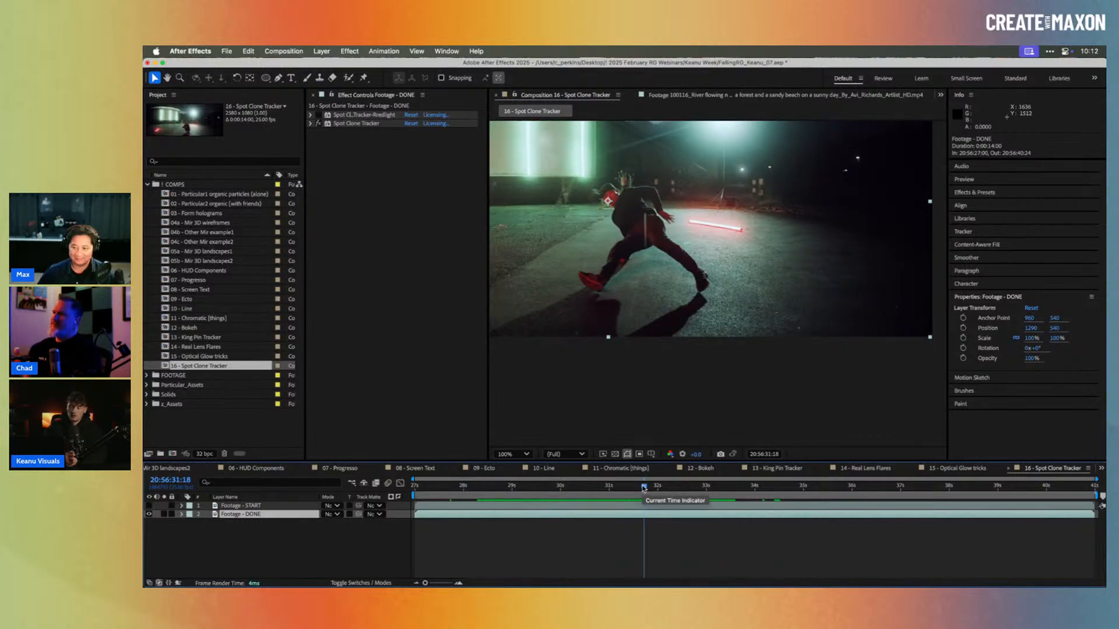